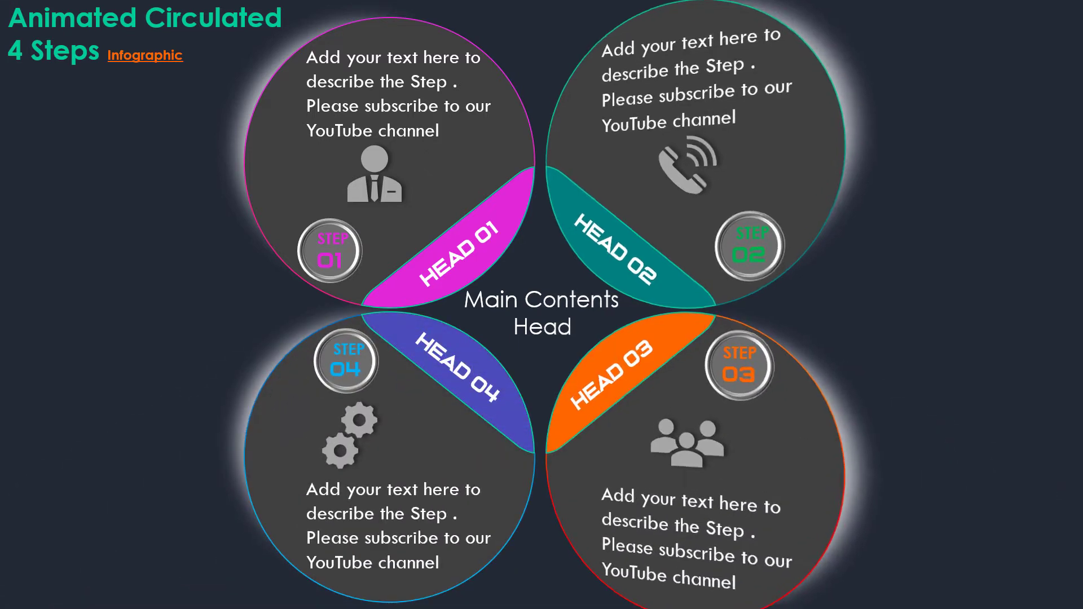
# End the finished infographic slide show and return to Normal view on slide 4.
pyautogui.click(773, 415)
pyautogui.click(773, 415)
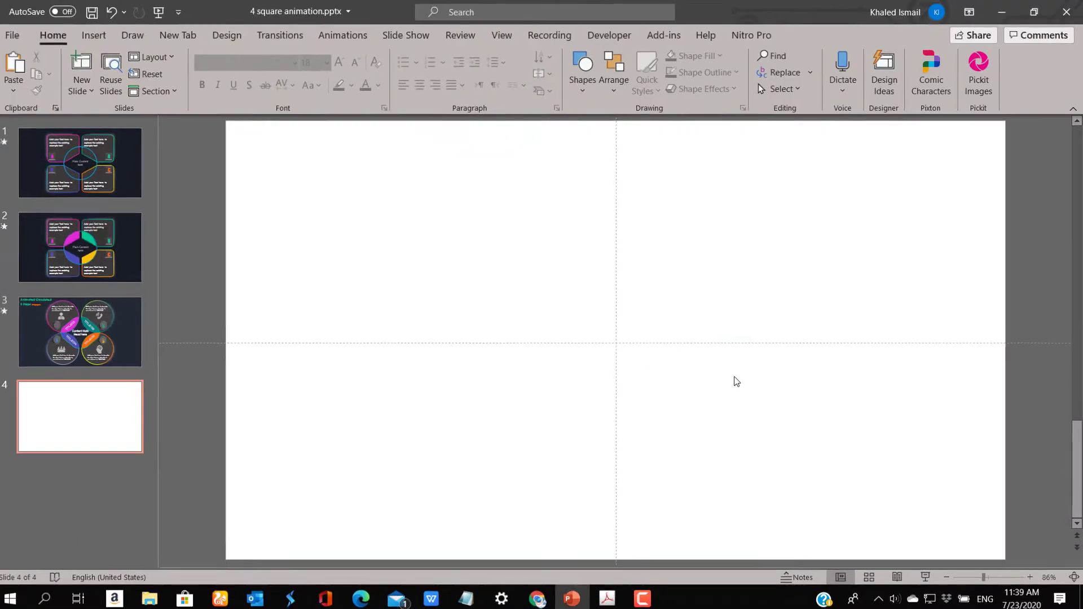
# Fill slide 4's background with solid Blue-Gray, Text 2, Darker 50%.
pyautogui.rightClick(732, 365)
pyautogui.click(808, 515)
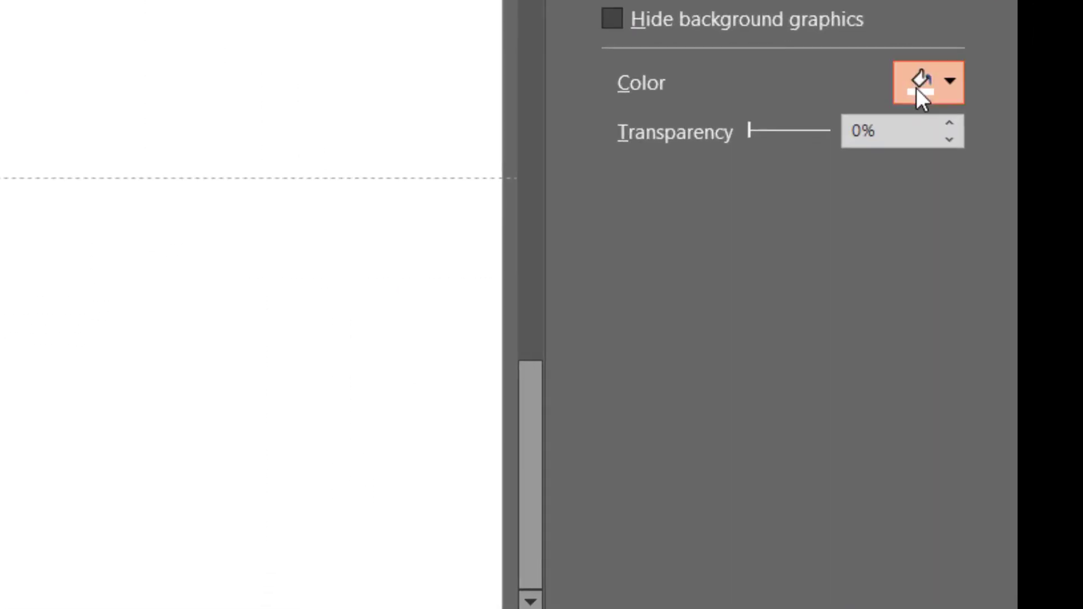
pyautogui.click(1050, 336)
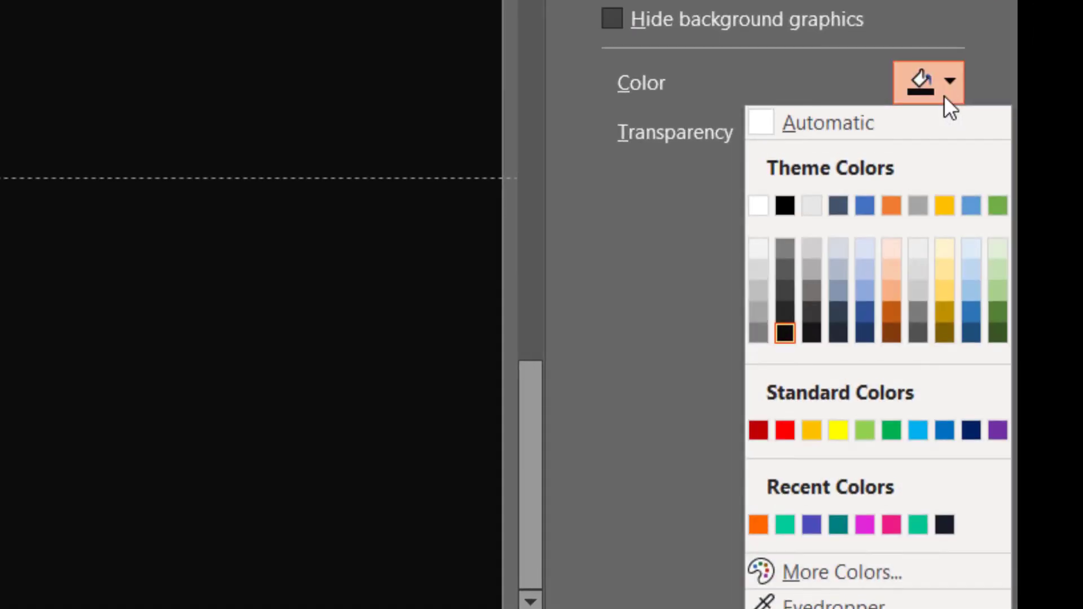
pyautogui.click(841, 337)
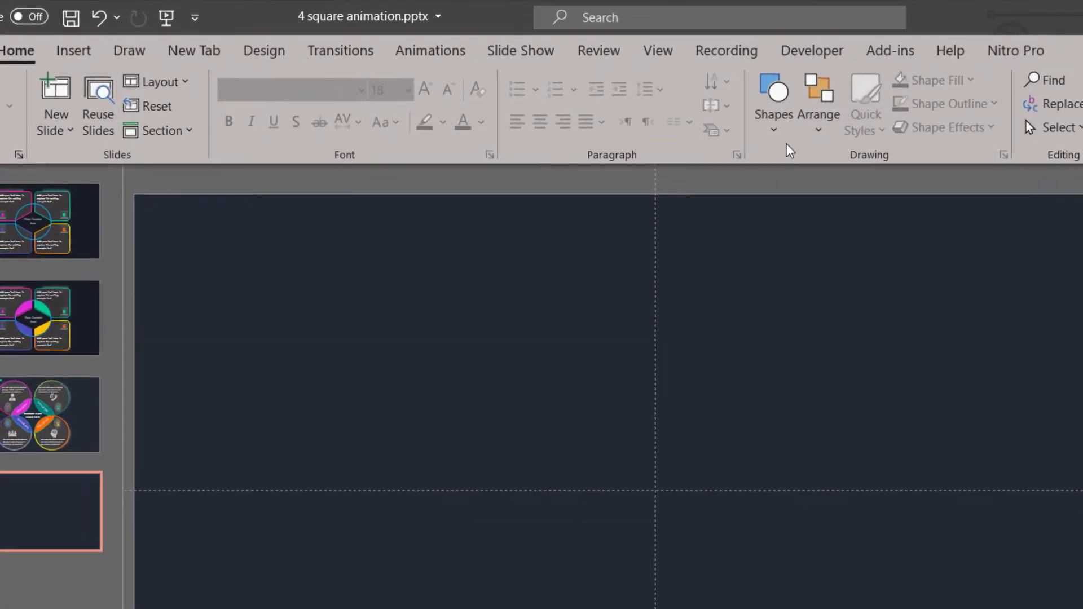
# Draw a blue oval circle and fit it upper-left, its right edge on the vertical guide.
pyautogui.click(875, 151)
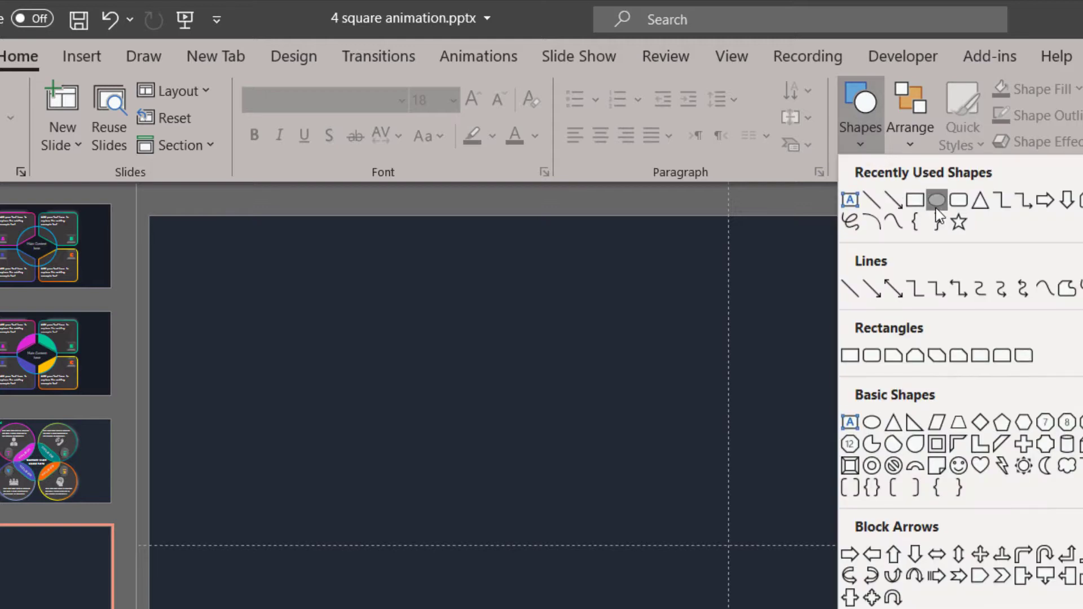
pyautogui.click(936, 204)
pyautogui.moveTo(630, 423)
pyautogui.mouseDown()
pyautogui.moveTo(743, 500)
pyautogui.moveTo(518, 348)
pyautogui.moveTo(513, 332)
pyautogui.mouseUp()
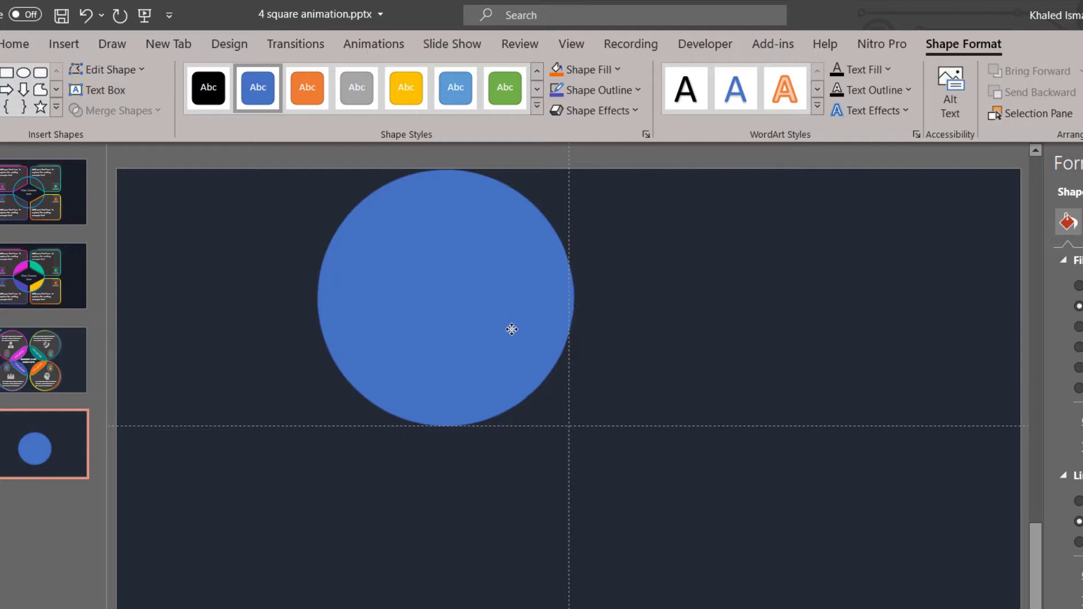
pyautogui.moveTo(513, 330); pyautogui.dragTo(510, 330)
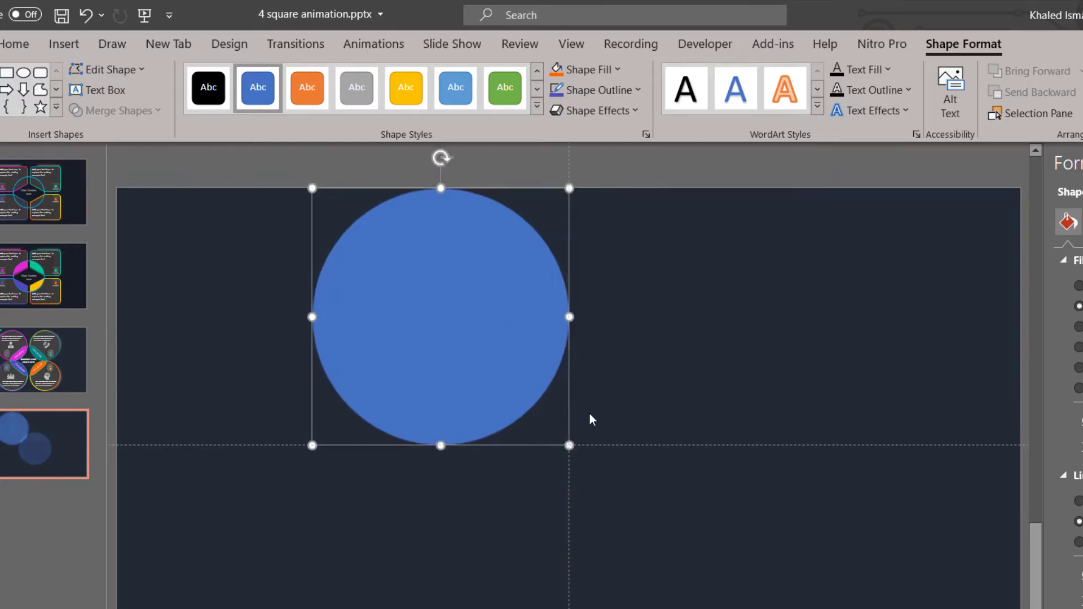
pyautogui.moveTo(569, 445); pyautogui.dragTo(555, 431)
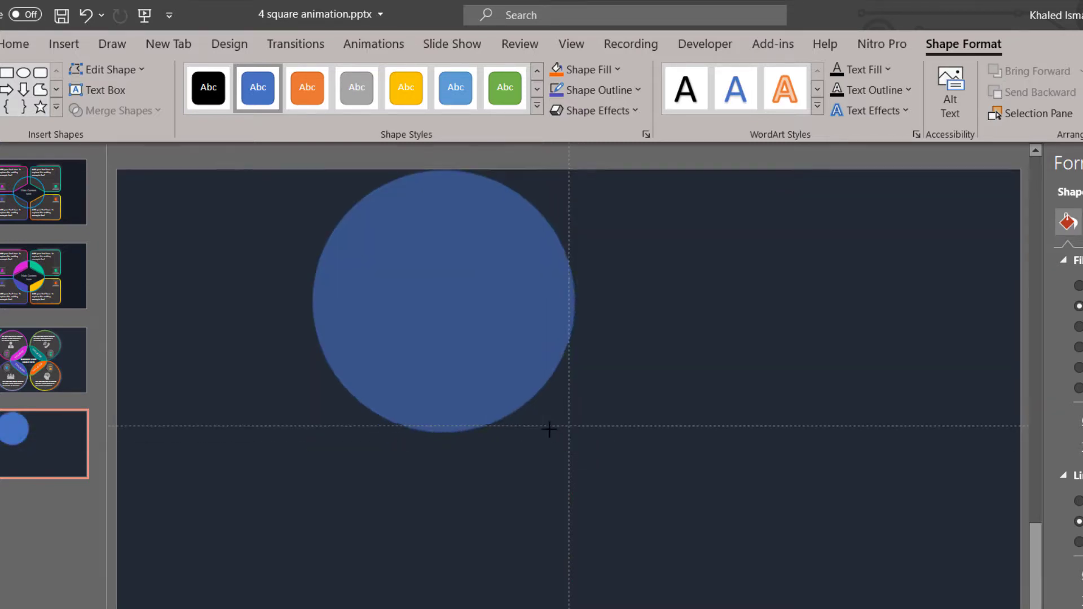
pyautogui.moveTo(475, 328); pyautogui.dragTo(488, 326)
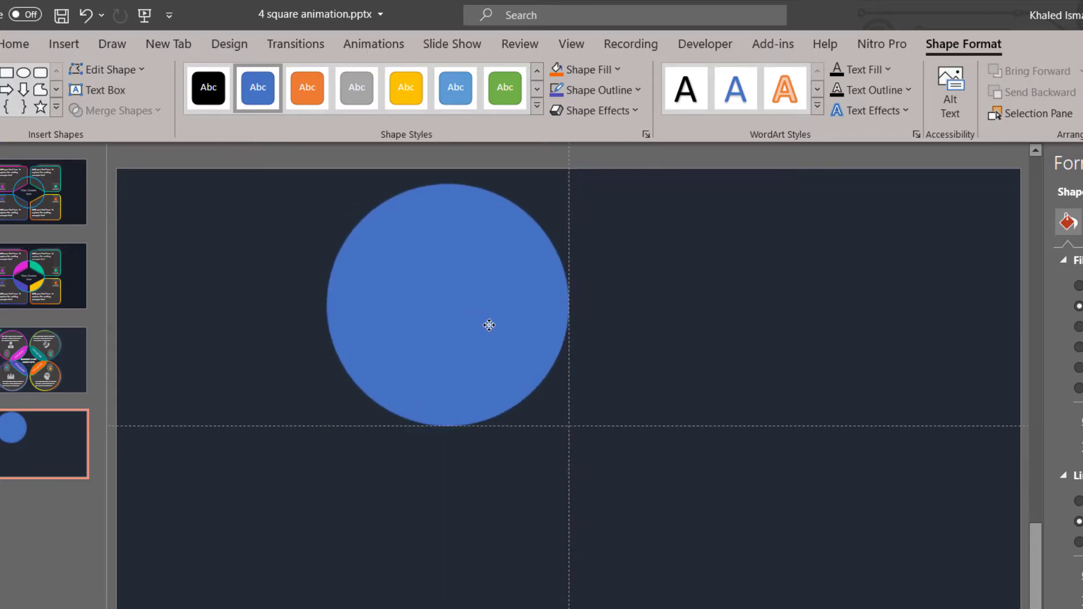
pyautogui.moveTo(486, 325); pyautogui.dragTo(487, 325)
pyautogui.click(870, 431)
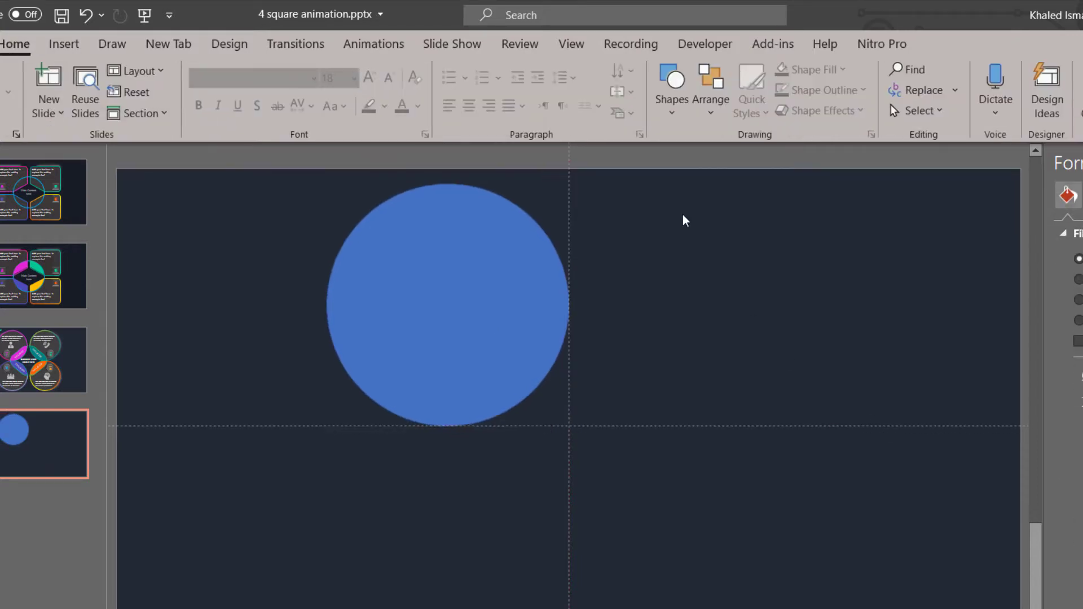
# Draw a rounded-rectangle pill, tilt it about 35° and give it 21% transparency.
pyautogui.click(672, 90)
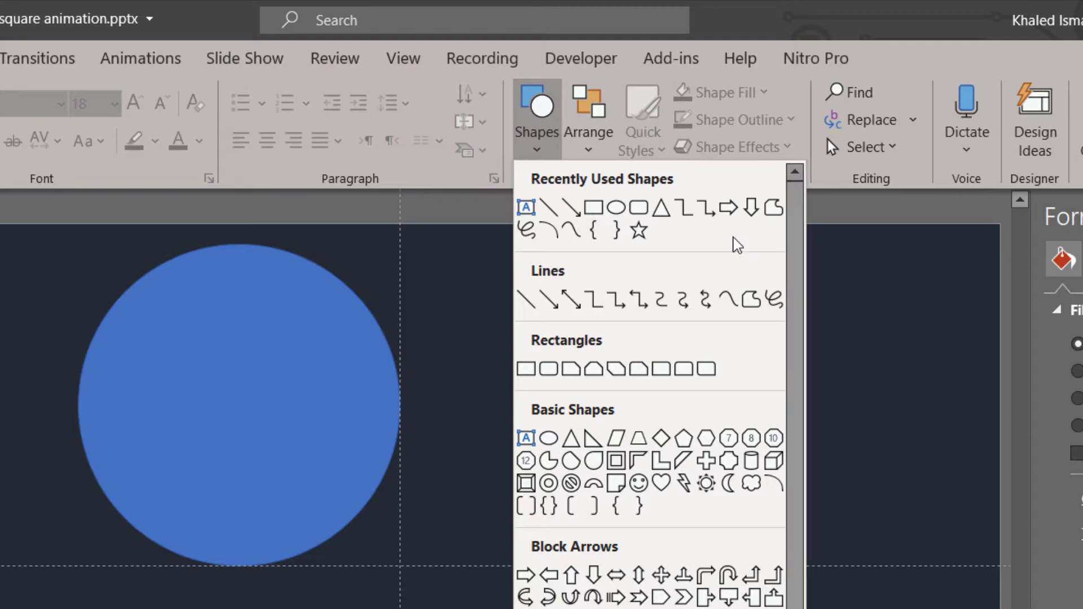
pyautogui.click(643, 215)
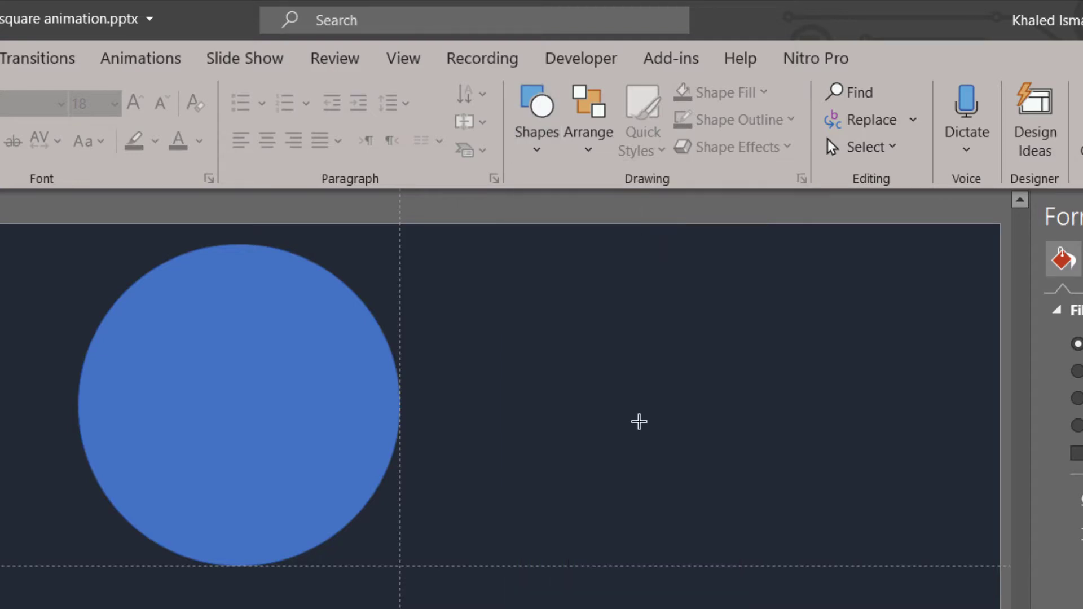
pyautogui.moveTo(637, 474); pyautogui.dragTo(872, 578)
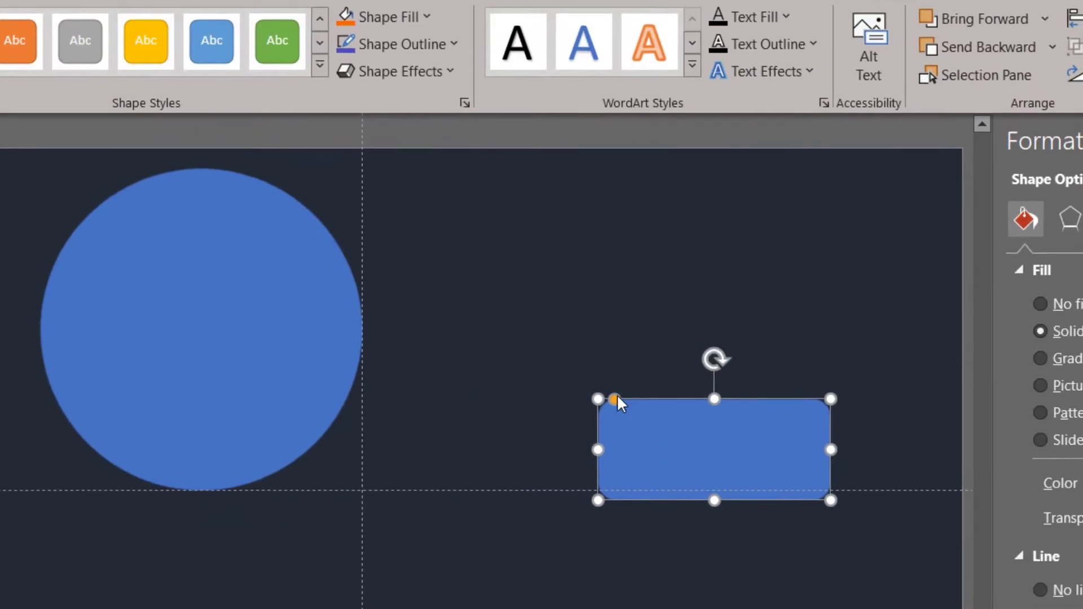
pyautogui.moveTo(757, 452); pyautogui.dragTo(583, 421)
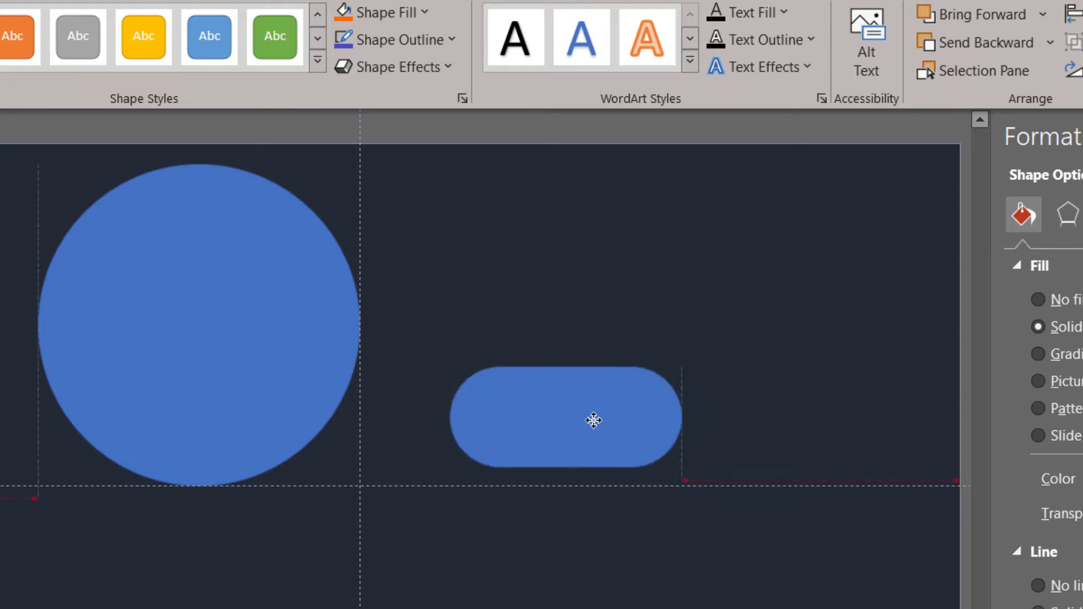
pyautogui.moveTo(657, 417); pyautogui.dragTo(724, 422)
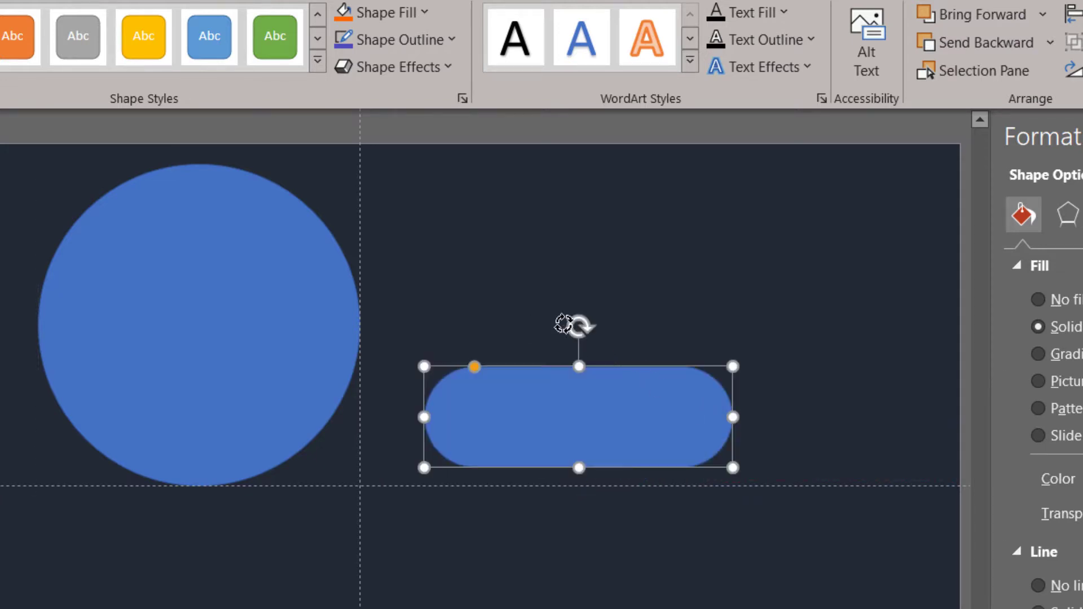
pyautogui.moveTo(565, 324); pyautogui.dragTo(522, 343)
pyautogui.moveTo(614, 399); pyautogui.dragTo(341, 424)
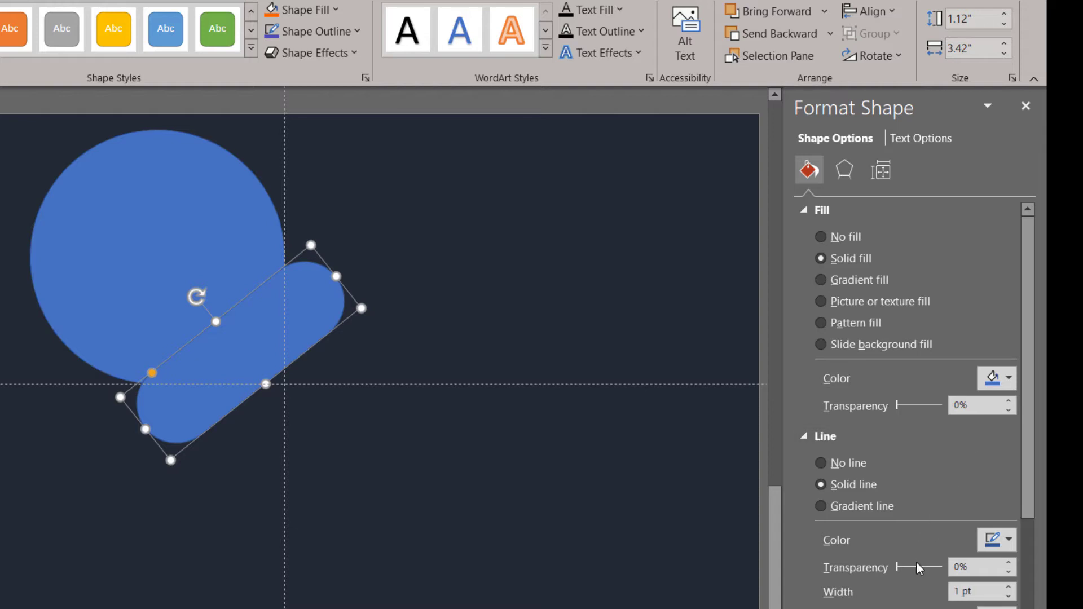
pyautogui.moveTo(896, 405); pyautogui.dragTo(904, 407)
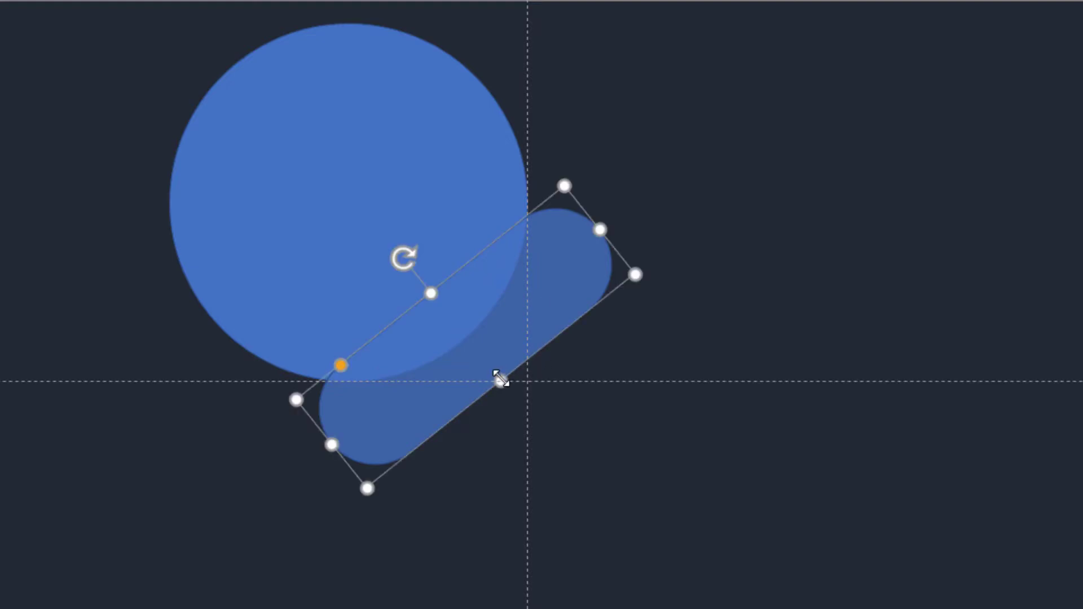
# Thin the pill and position it diagonally across the circle's lower-right edge.
pyautogui.moveTo(501, 381); pyautogui.dragTo(463, 354)
pyautogui.moveTo(432, 294)
pyautogui.mouseDown()
pyautogui.moveTo(485, 317)
pyautogui.moveTo(470, 304)
pyautogui.moveTo(454, 311)
pyautogui.mouseUp()
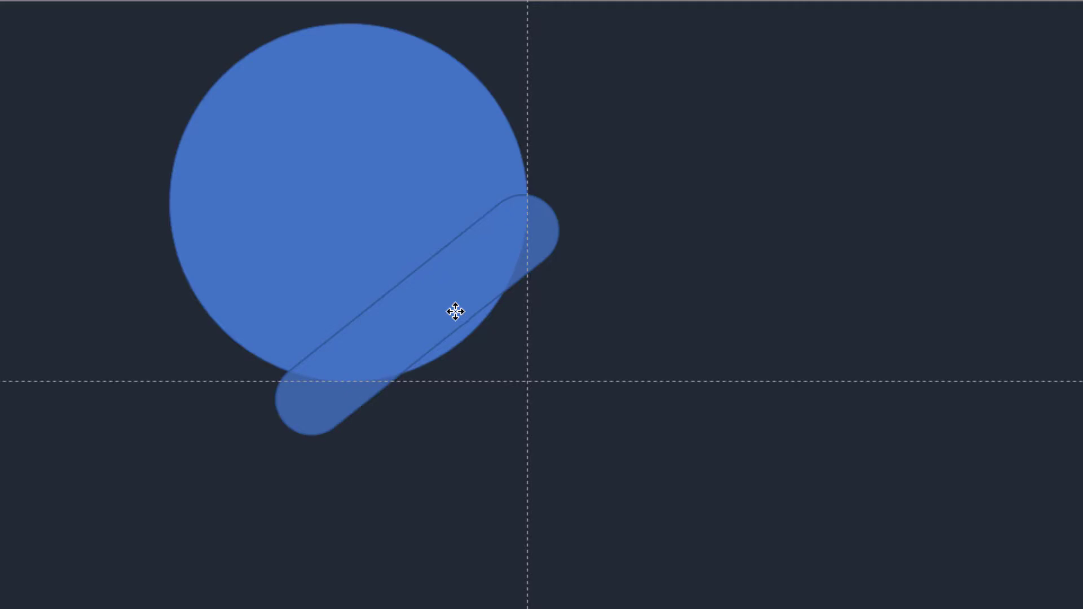
pyautogui.moveTo(455, 311); pyautogui.dragTo(456, 361)
pyautogui.moveTo(293, 432); pyautogui.dragTo(312, 412)
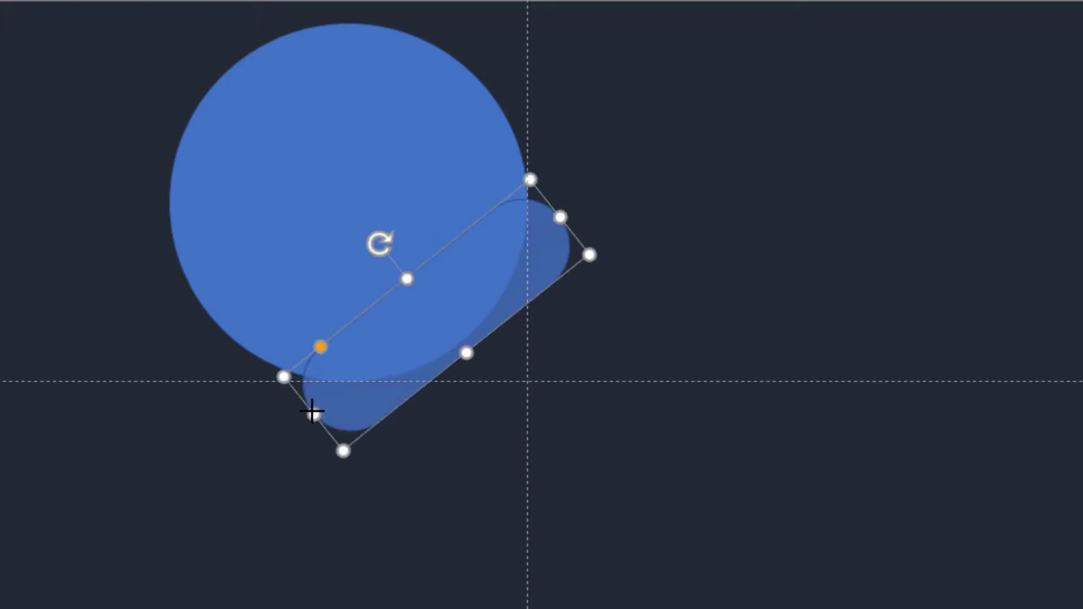
pyautogui.moveTo(473, 310); pyautogui.dragTo(472, 318)
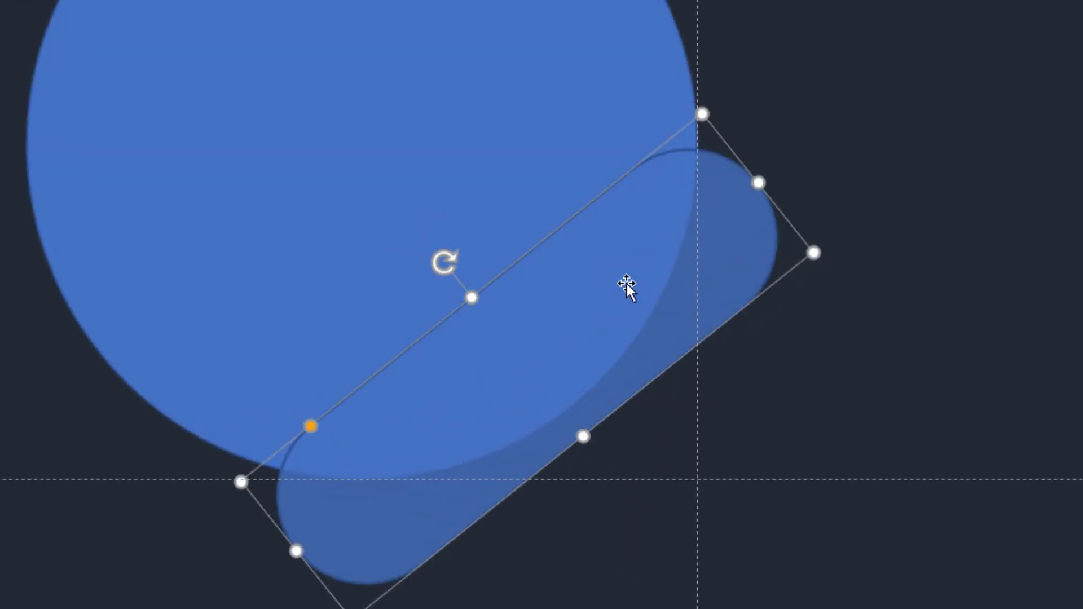
pyautogui.moveTo(628, 285); pyautogui.dragTo(646, 289)
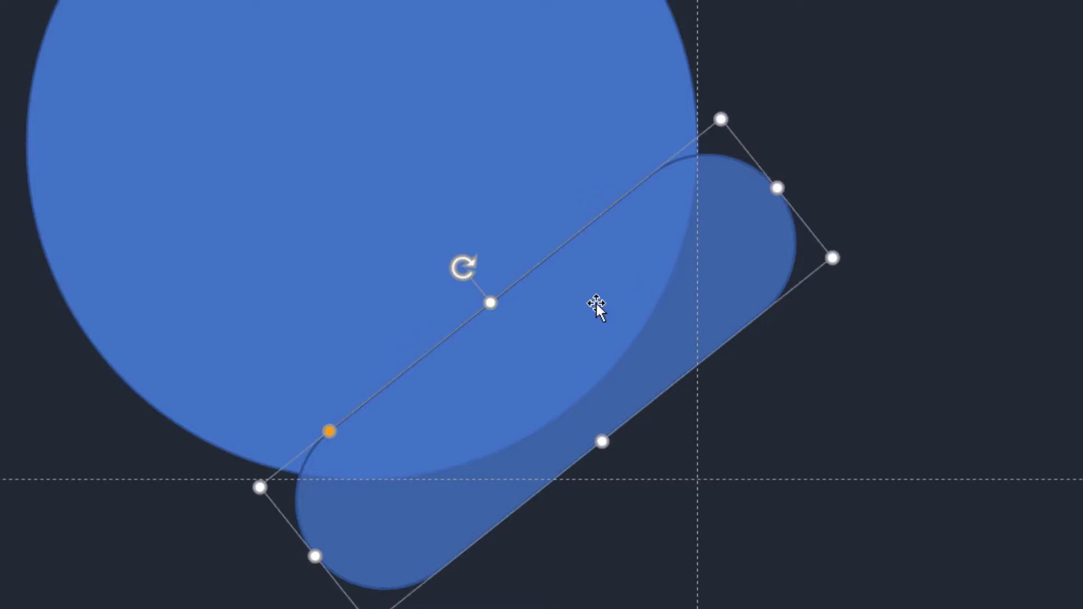
pyautogui.moveTo(316, 555); pyautogui.dragTo(303, 550)
pyautogui.press('Escape')
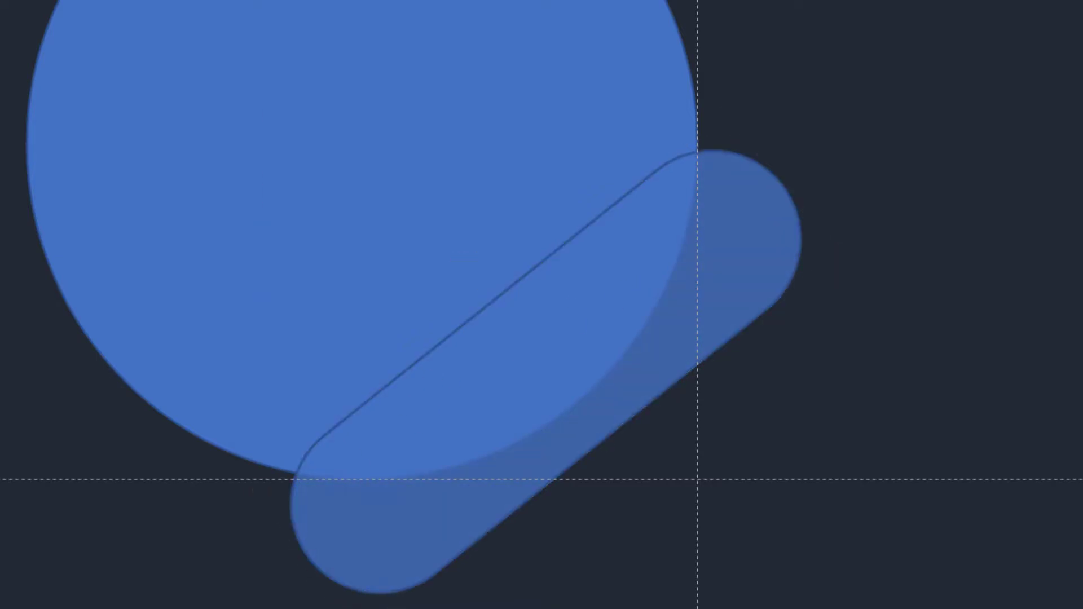
pyautogui.click(566, 372)
pyautogui.press('Escape')
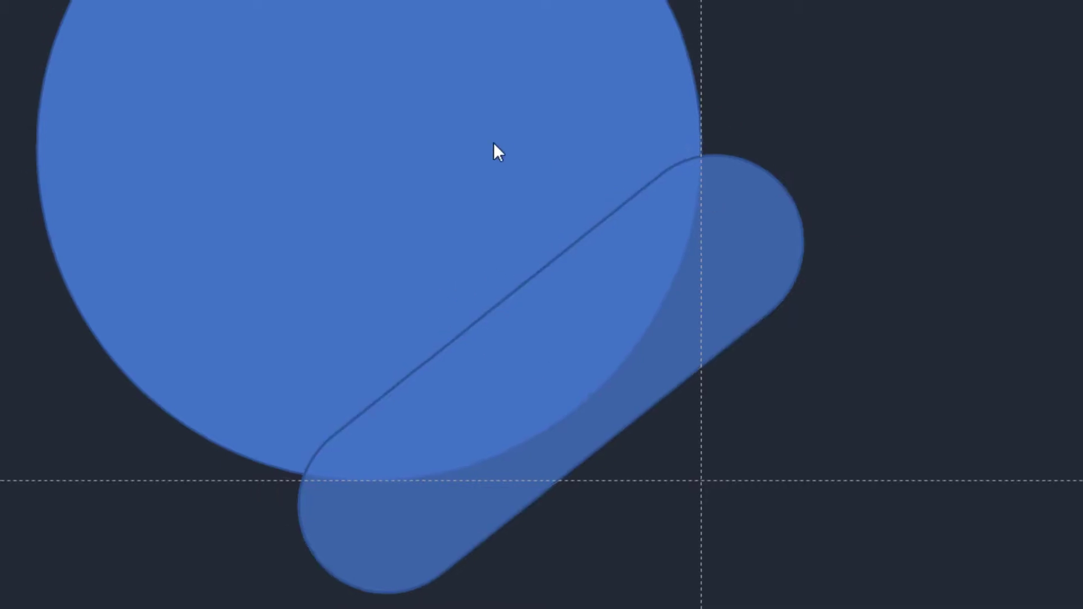
# Fragment the circle and the pill with Merge Shapes > Fragment.
pyautogui.click(604, 228)
pyautogui.keyDown('shift'); pyautogui.click(827, 335); pyautogui.keyUp('shift')
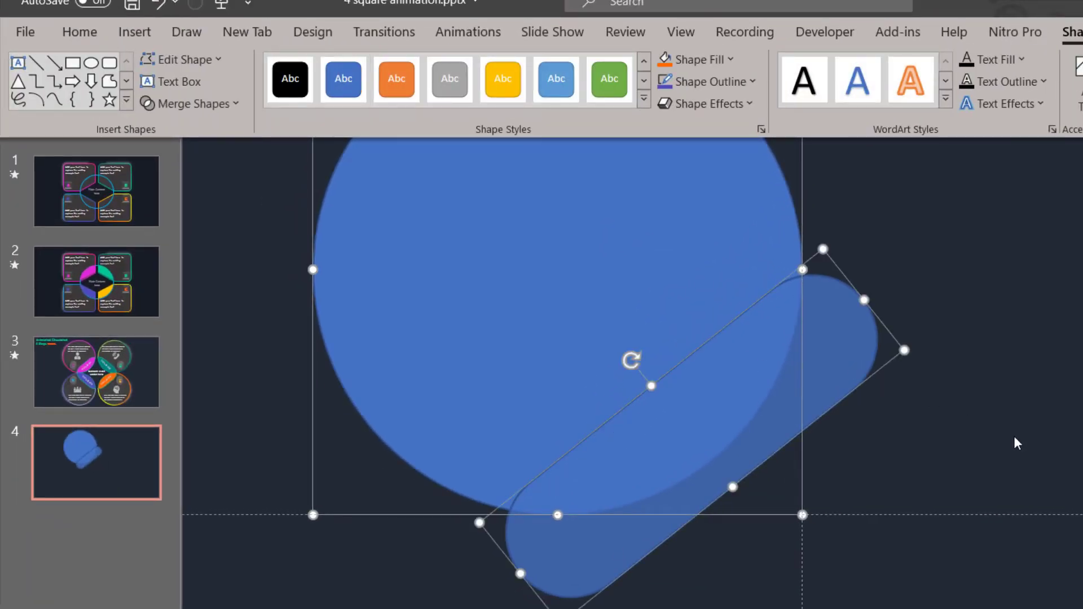
pyautogui.click(161, 106)
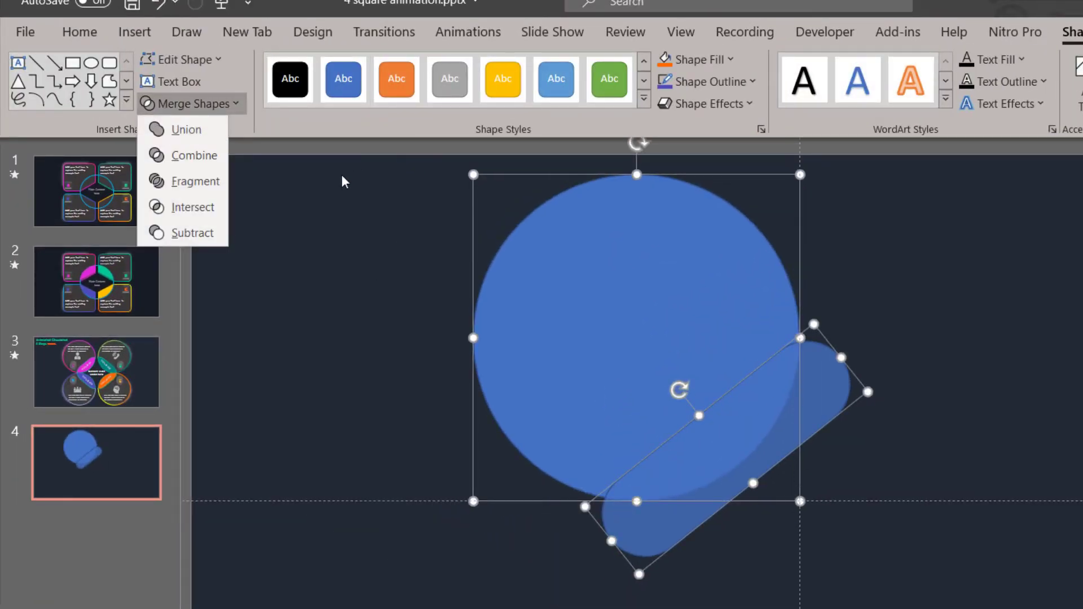
pyautogui.click(214, 190)
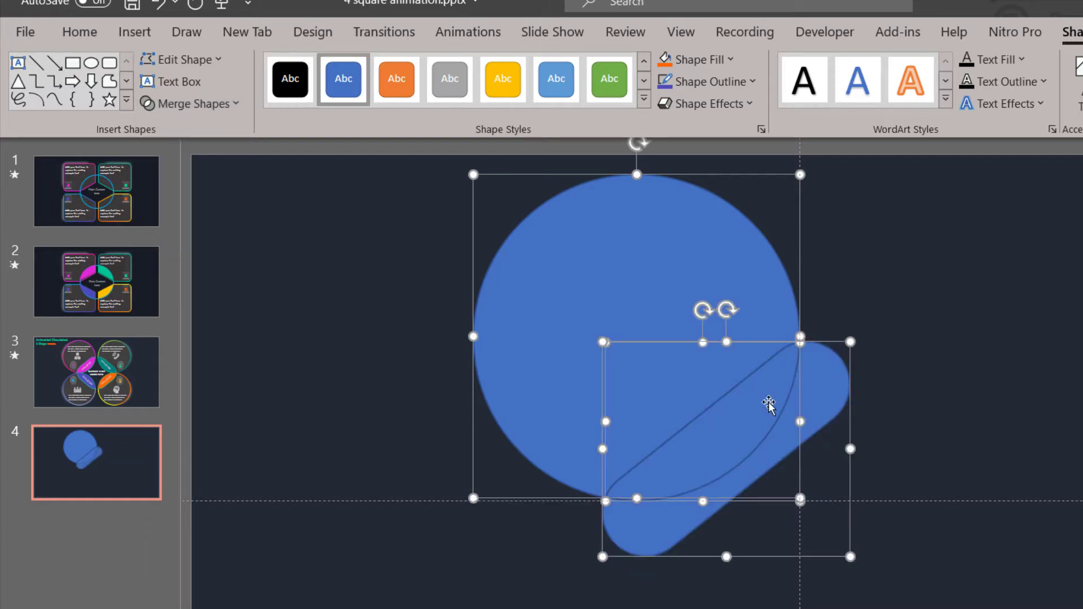
# Drag the pill piece outside the circle away and delete it.
pyautogui.click(915, 423)
pyautogui.moveTo(822, 382); pyautogui.dragTo(918, 518)
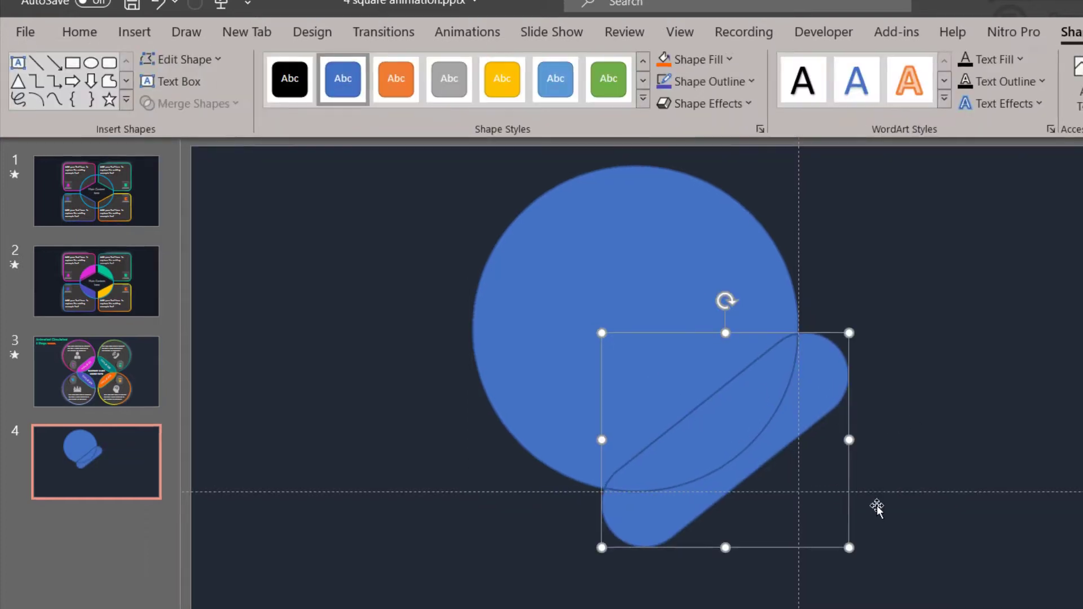
pyautogui.moveTo(824, 458); pyautogui.dragTo(824, 462)
pyautogui.press('Delete')
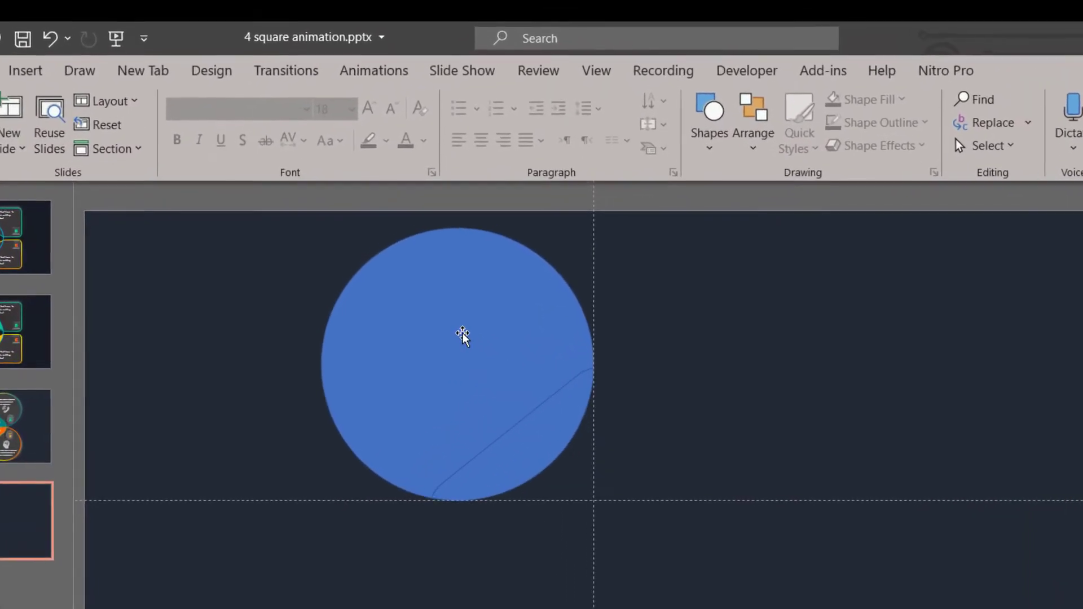
# Fill the circle's main body dark grey.
pyautogui.click(462, 270)
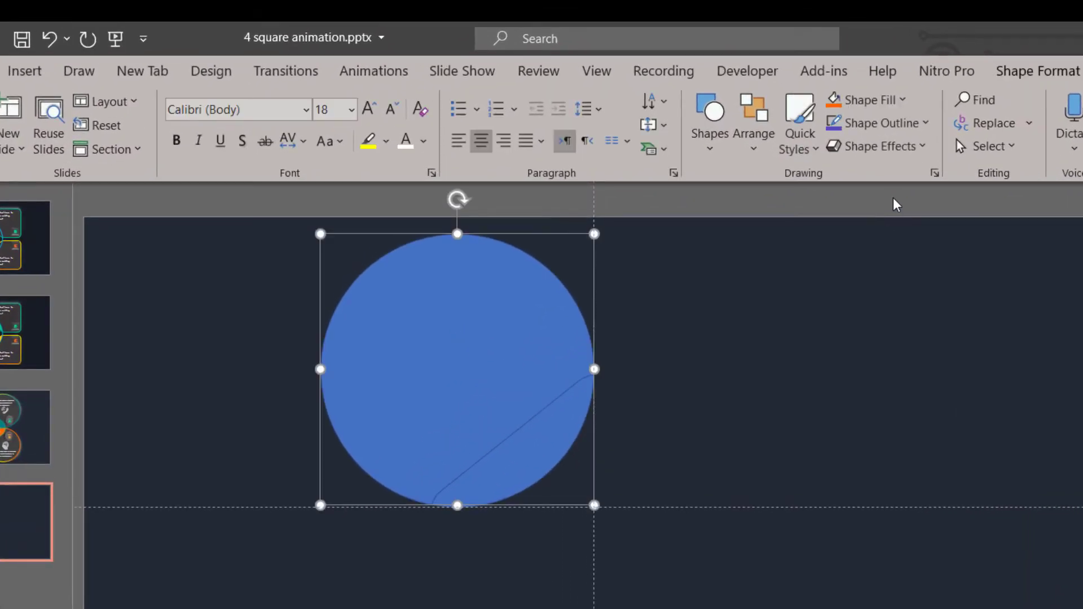
pyautogui.click(904, 102)
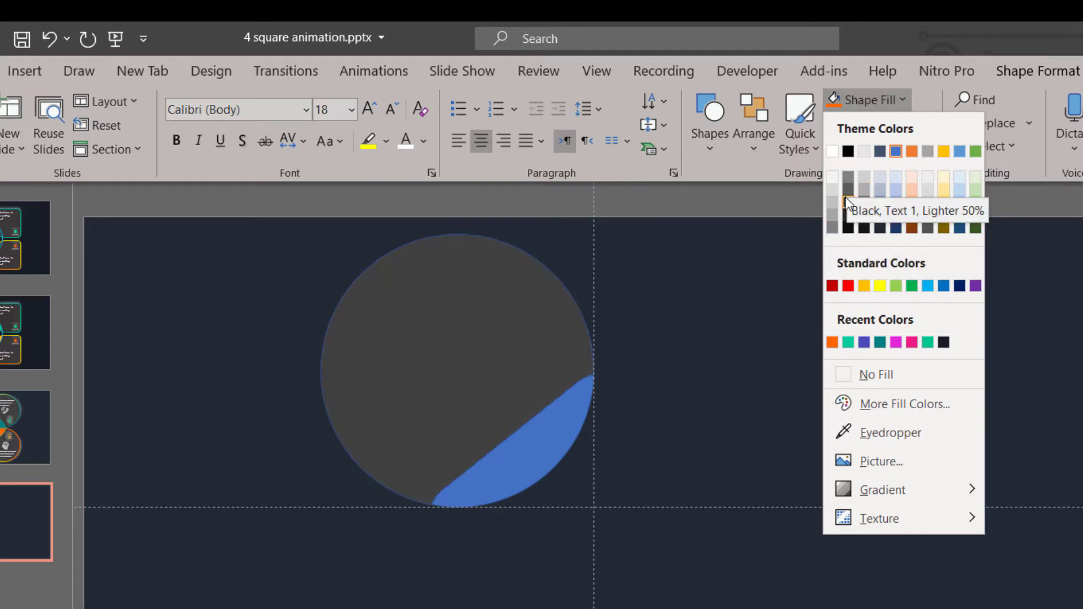
pyautogui.click(847, 202)
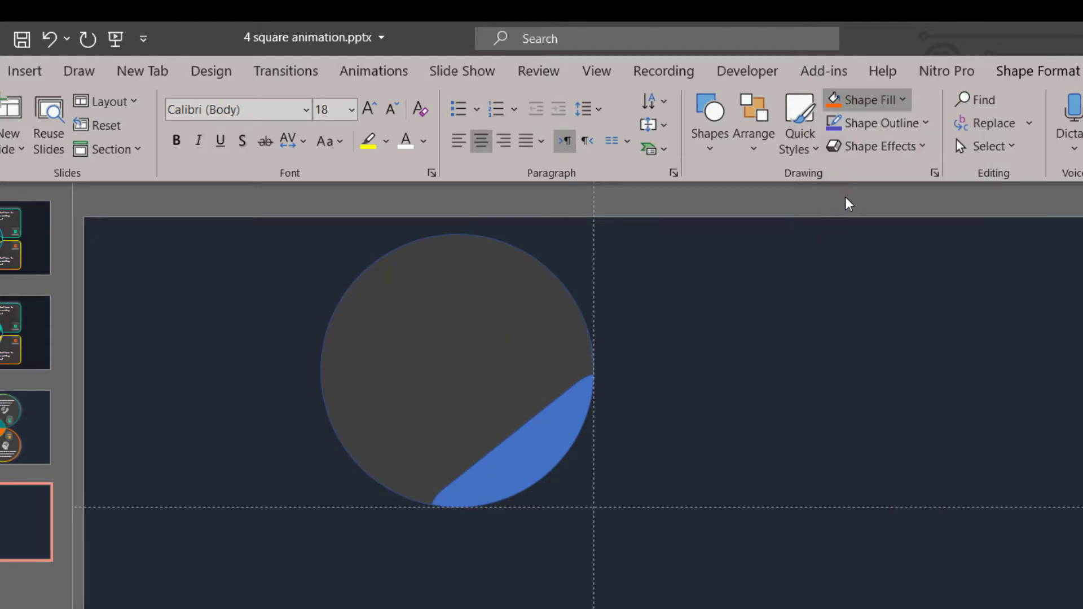
# Recolour the lower-right lens segment magenta from Recent Colors.
pyautogui.click(561, 417)
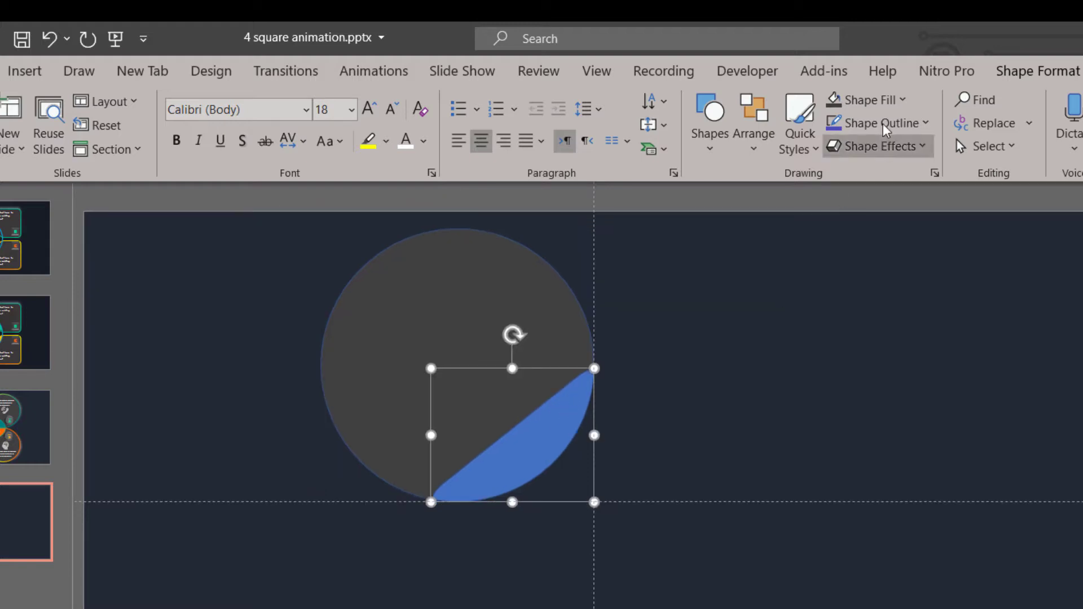
pyautogui.click(872, 100)
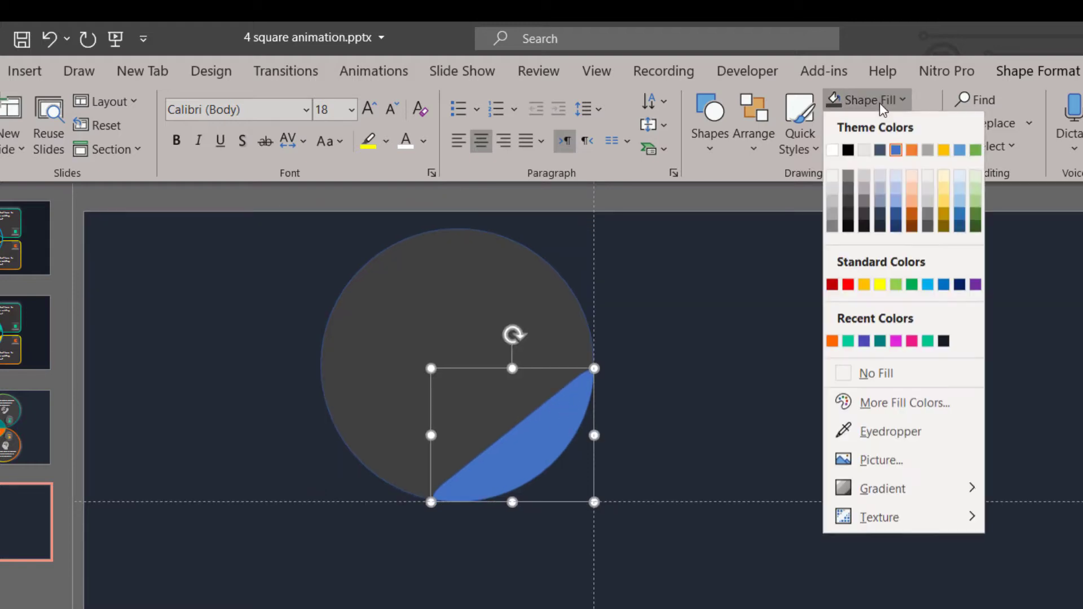
pyautogui.click(896, 342)
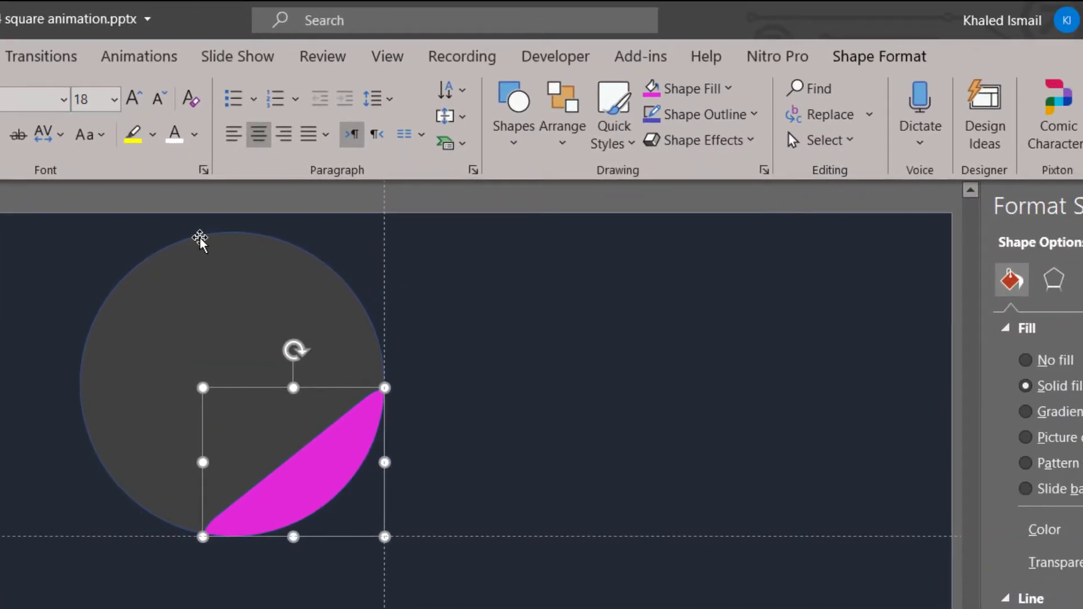
# Switch the grey circle's outline to a gradient line with only two stops.
pyautogui.click(405, 243)
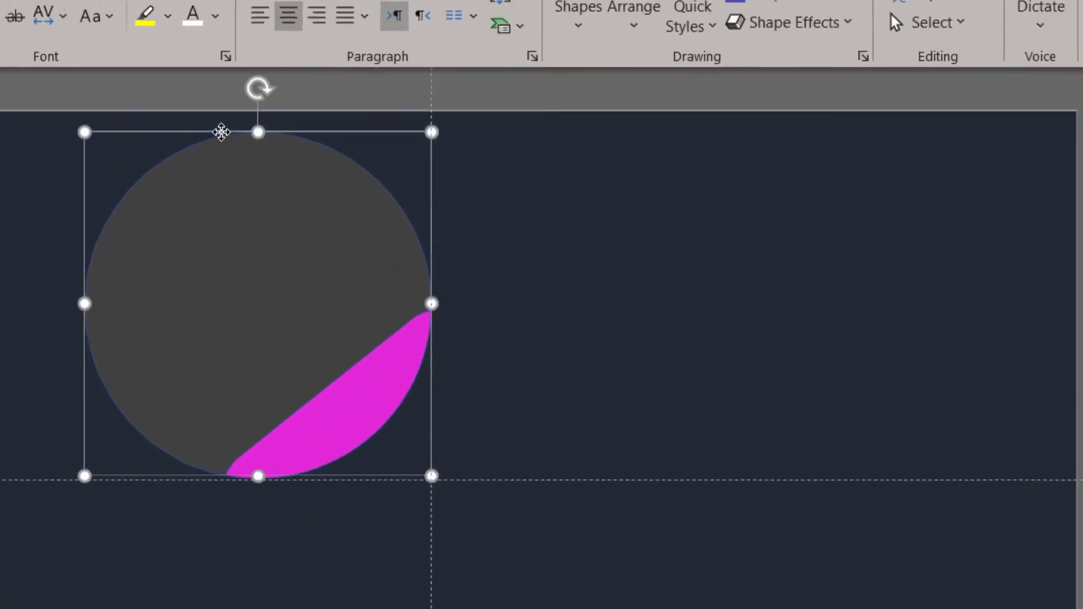
pyautogui.scroll(-5, 932, 456)
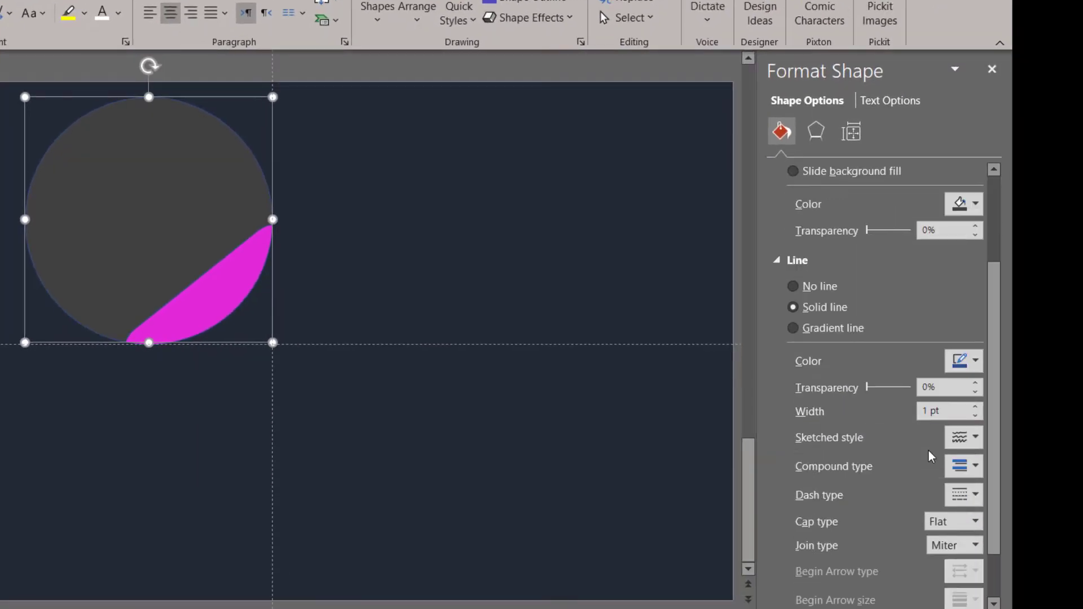
pyautogui.scroll(5, 932, 455)
pyautogui.click(834, 458)
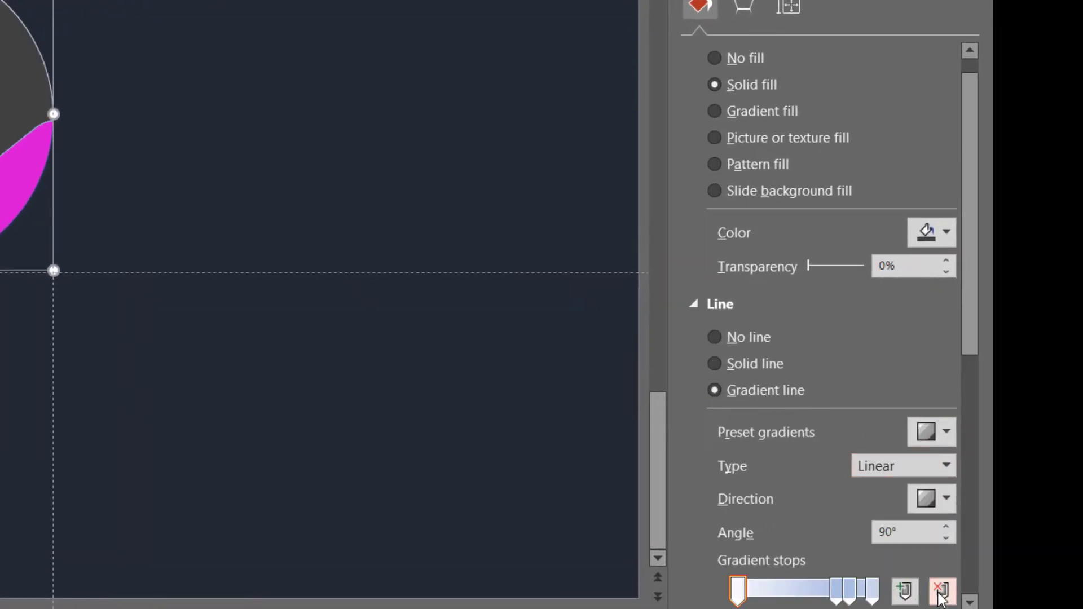
pyautogui.click(940, 593)
pyautogui.click(941, 592)
pyautogui.click(941, 592)
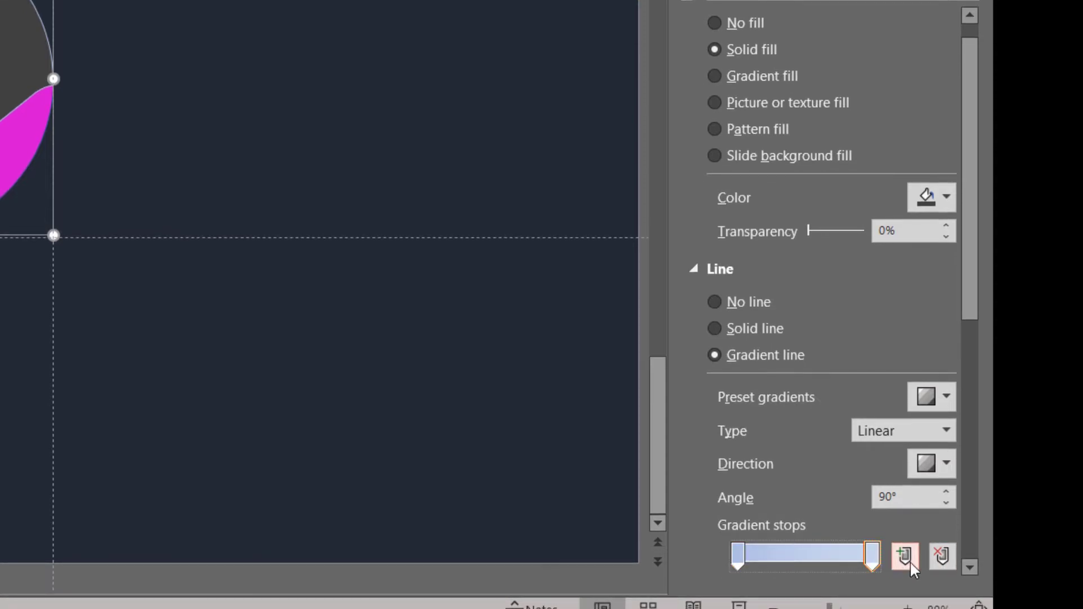
pyautogui.moveTo(872, 556); pyautogui.dragTo(860, 558)
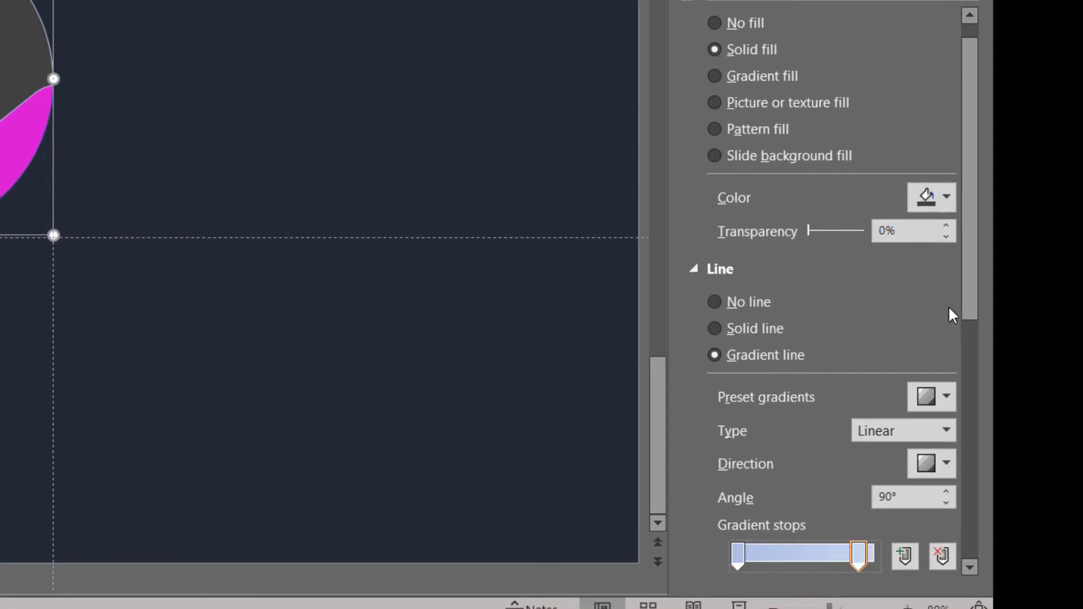
pyautogui.hotkey('ctrl', 'z')
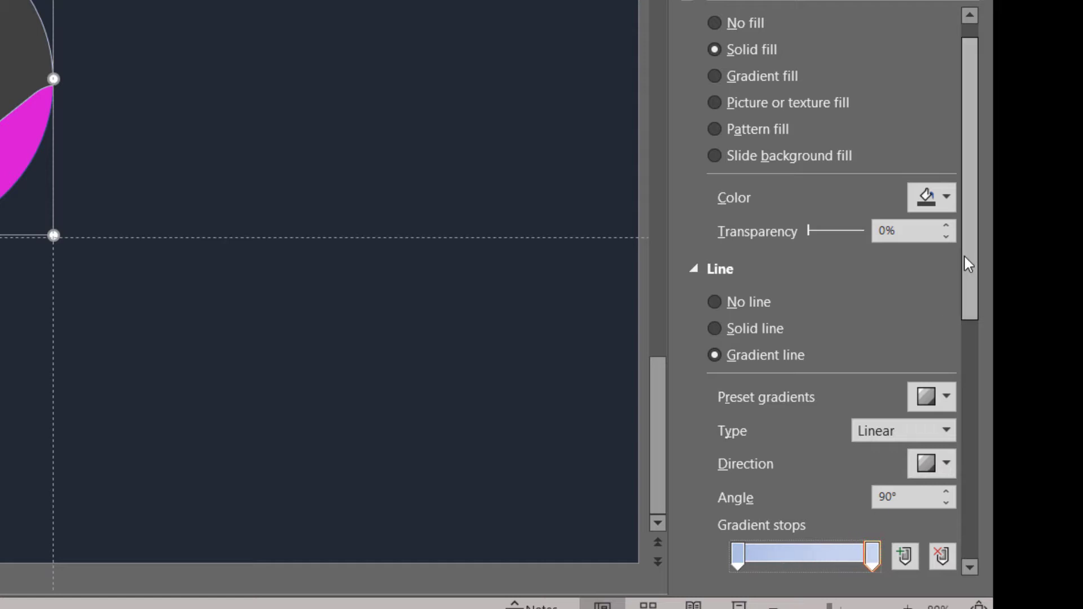
# Colour both gradient stops pink/magenta and shift the right stop further left.
pyautogui.moveTo(969, 264); pyautogui.dragTo(969, 348)
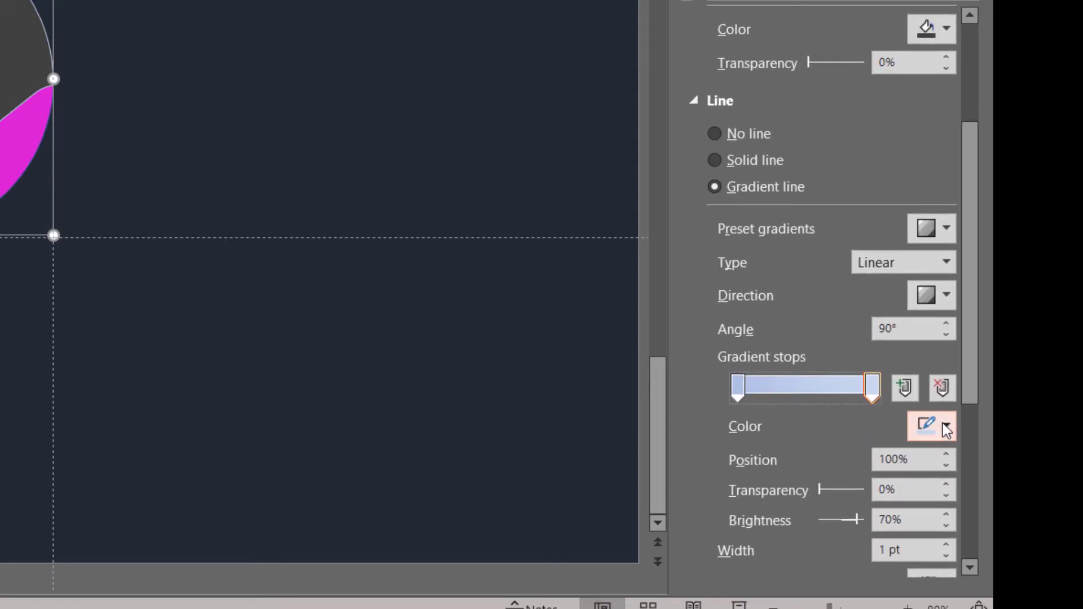
pyautogui.click(946, 429)
pyautogui.click(906, 343)
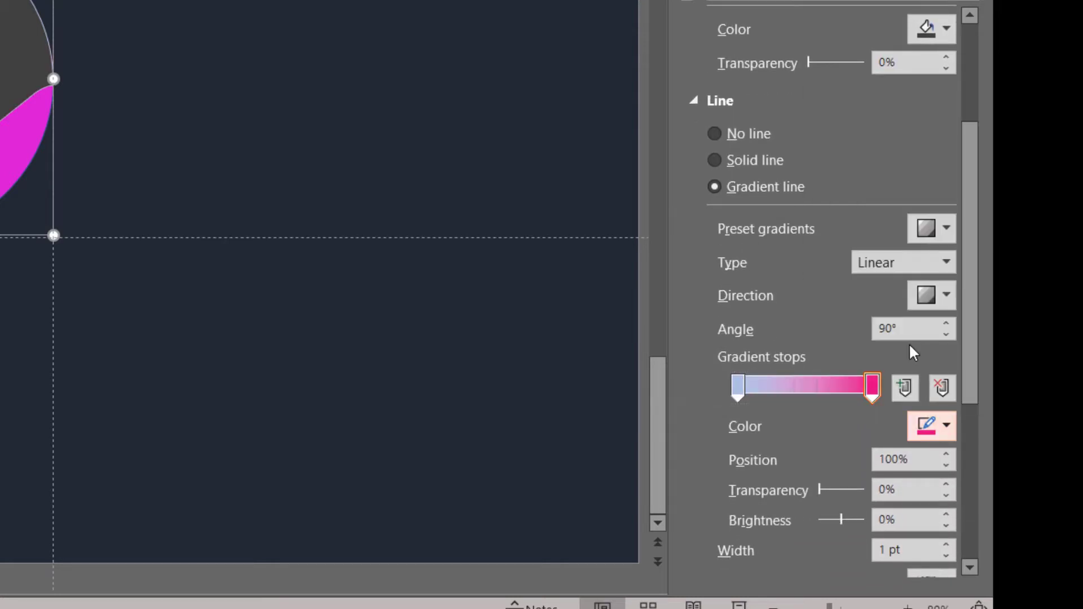
pyautogui.click(743, 394)
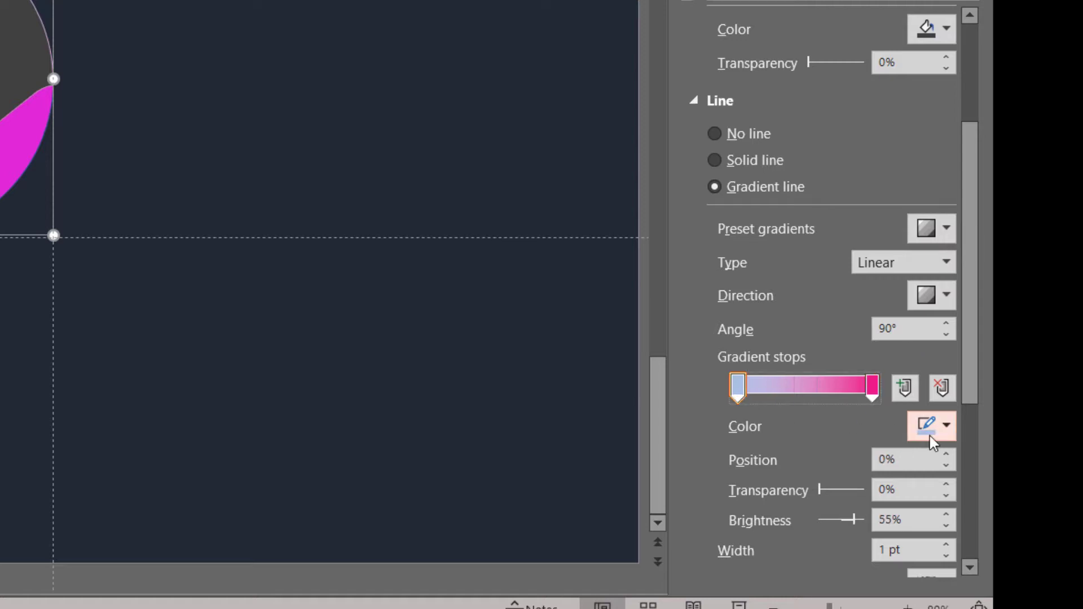
pyautogui.click(930, 435)
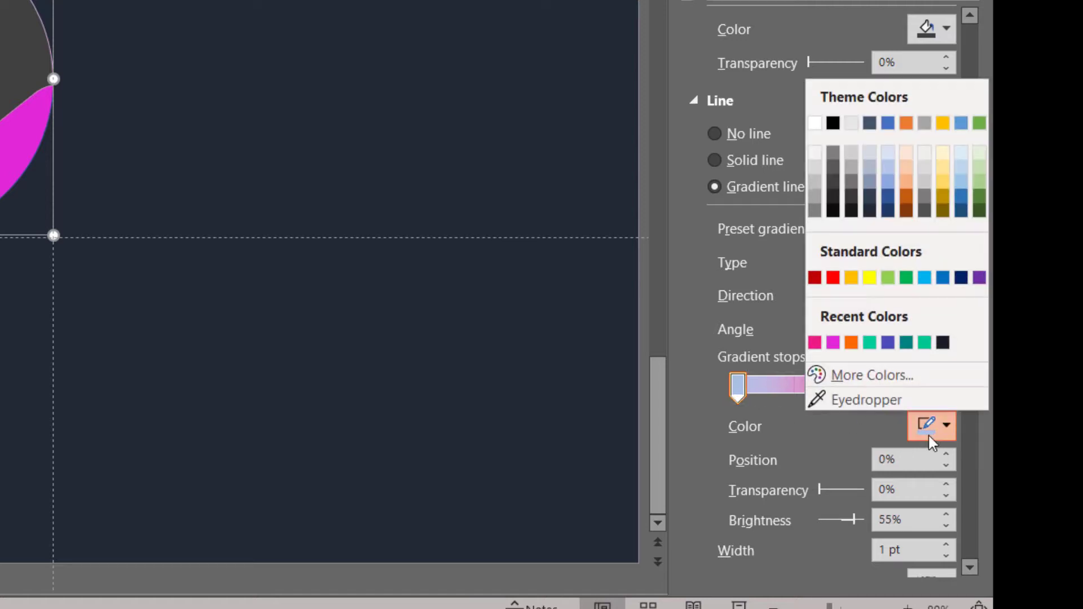
pyautogui.click(833, 343)
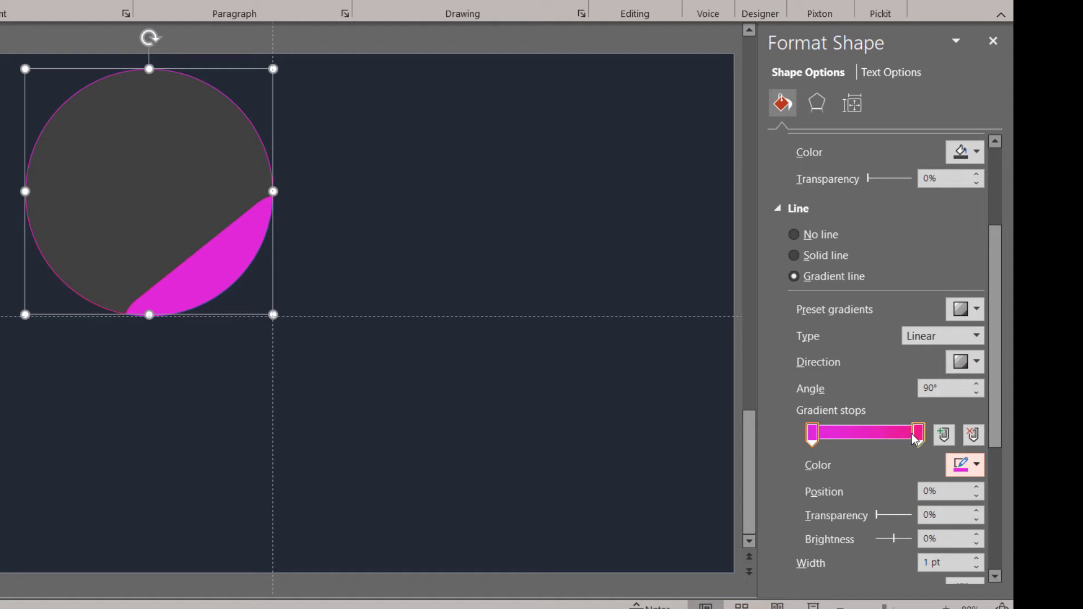
pyautogui.moveTo(915, 439); pyautogui.dragTo(883, 439)
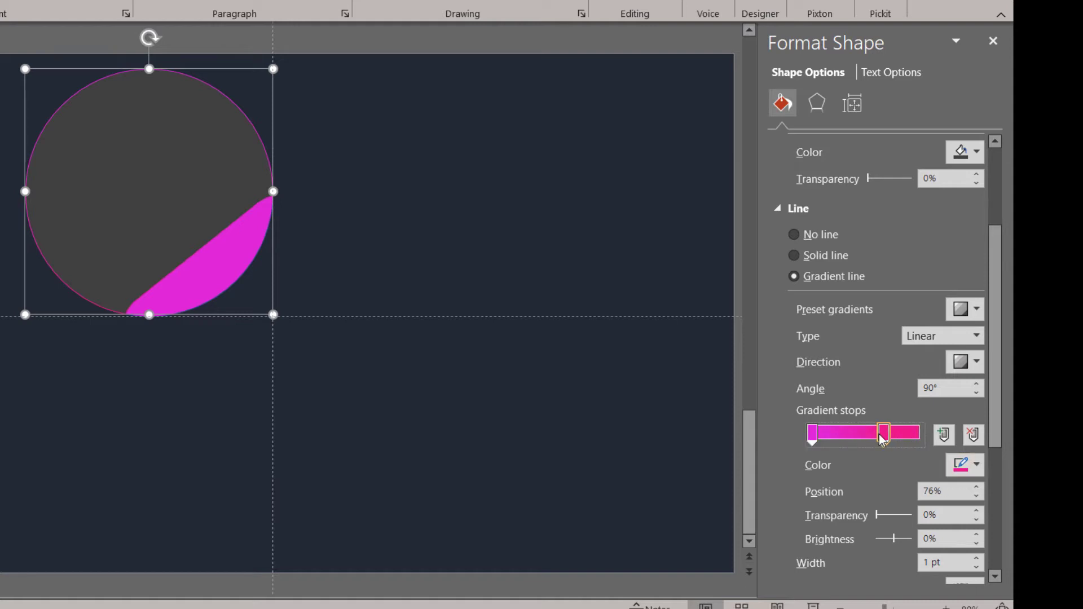
pyautogui.click(811, 440)
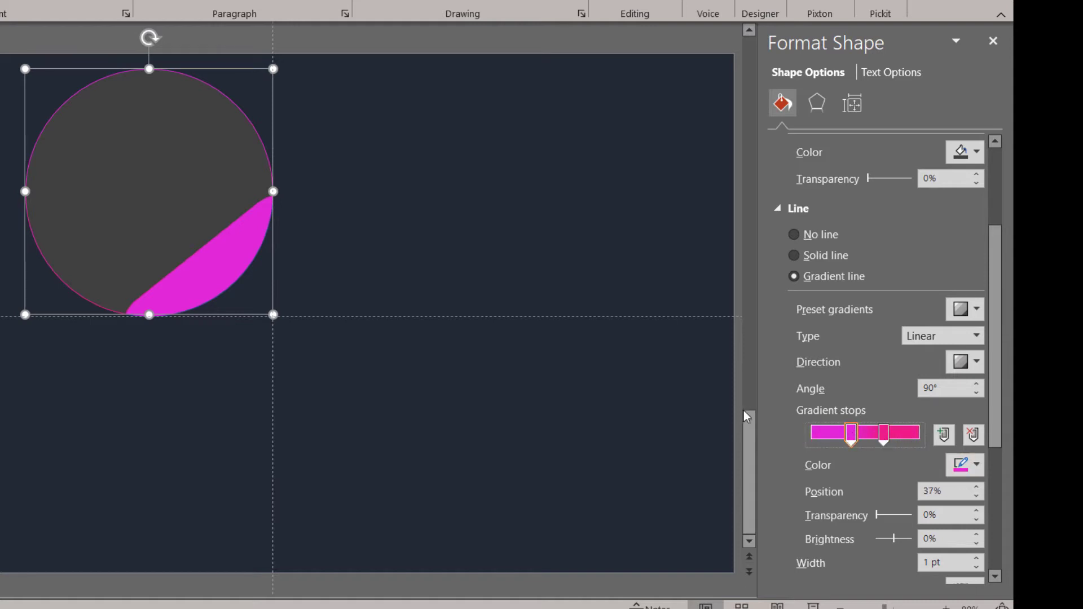
pyautogui.click(648, 386)
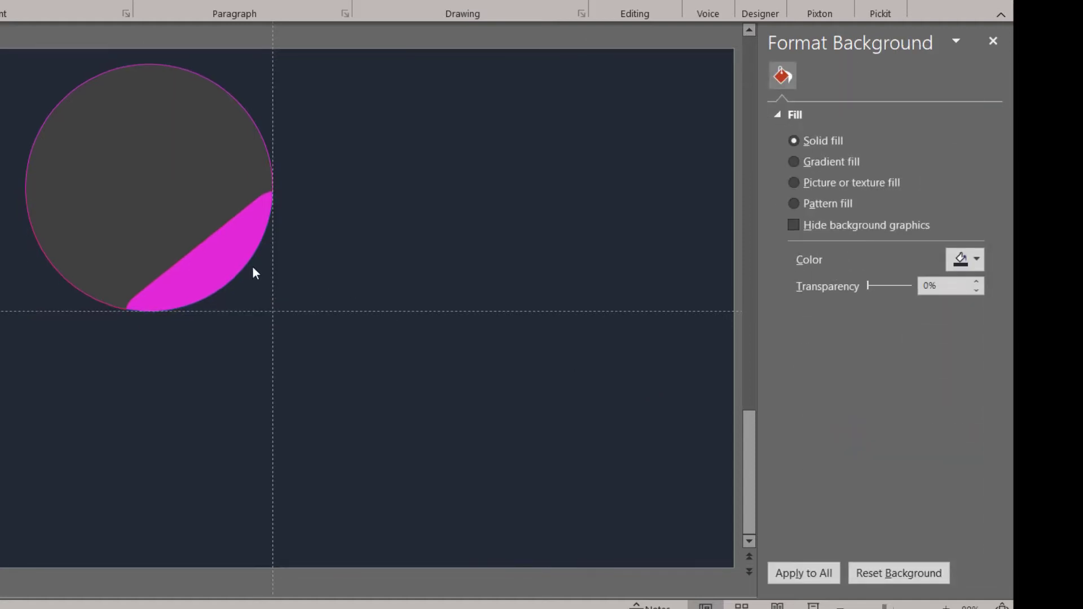
# Duplicate the grey circle with its magenta segment using Ctrl+D and place the copy right.
pyautogui.click(227, 259)
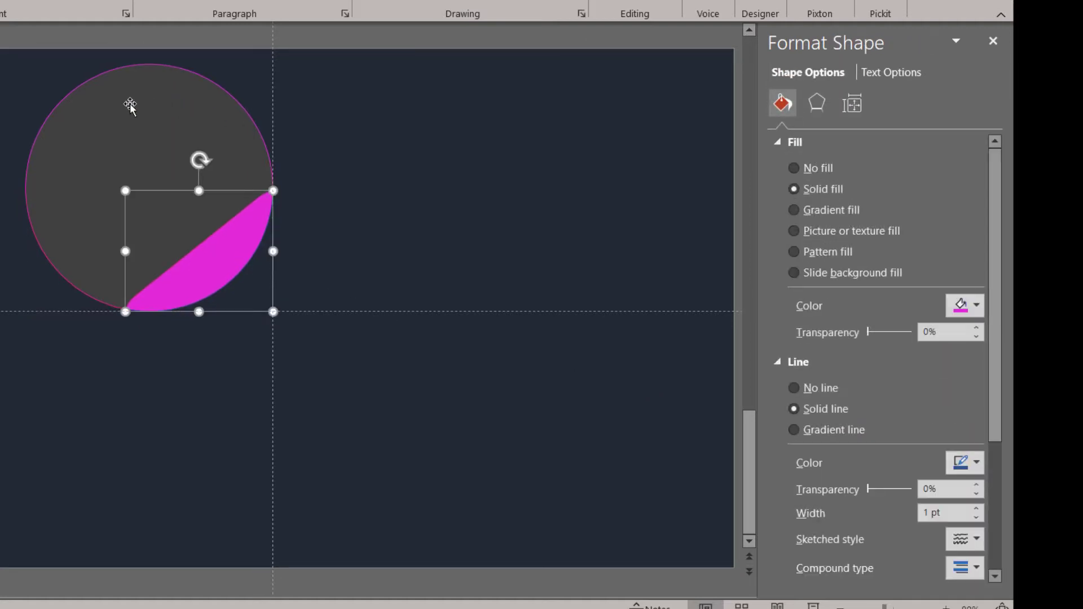
pyautogui.keyDown('shift'); pyautogui.click(164, 118); pyautogui.keyUp('shift')
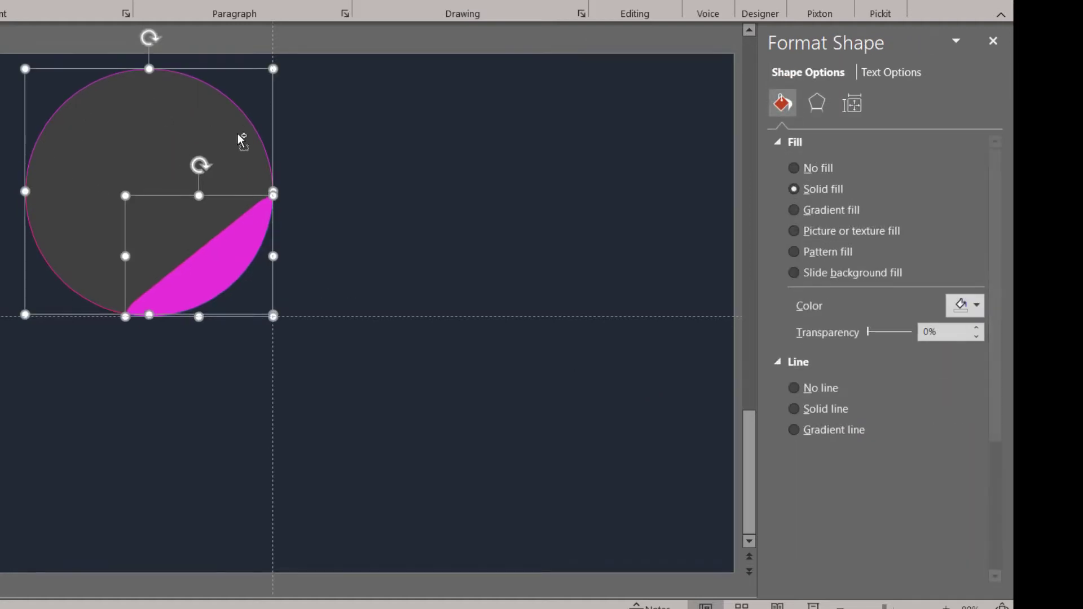
pyautogui.hotkey('ctrl', 'd')
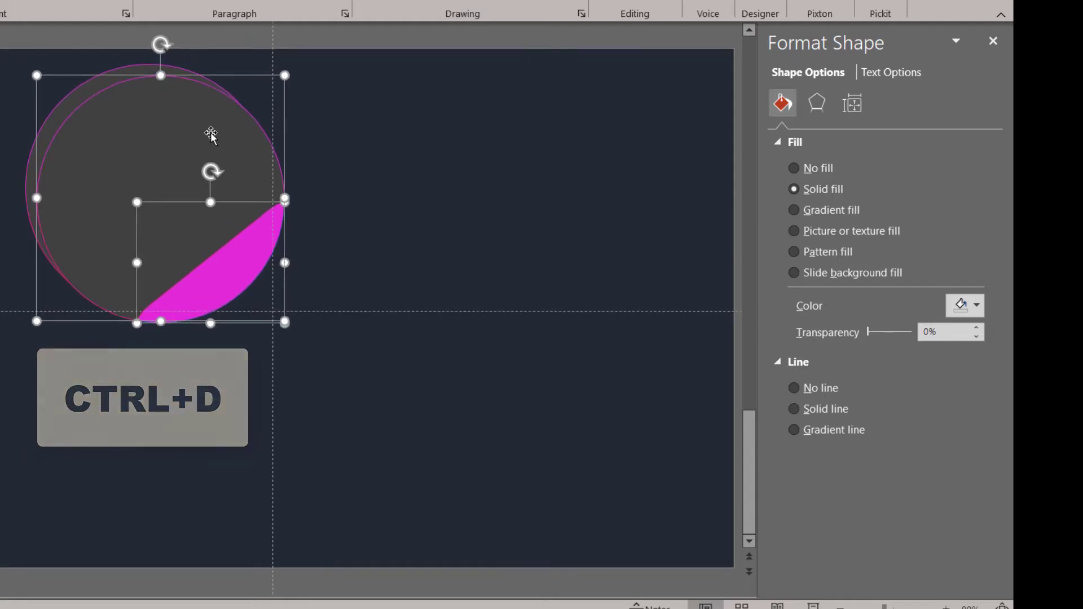
pyautogui.moveTo(212, 135); pyautogui.dragTo(448, 123)
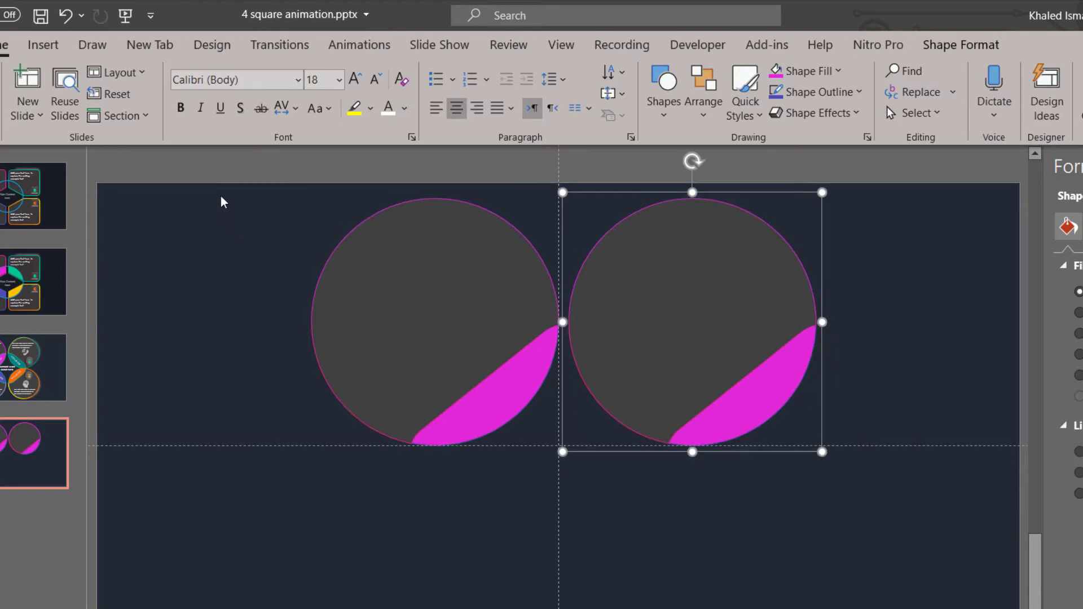
# Group each circle with its magenta segment using Ctrl+G.
pyautogui.moveTo(229, 172); pyautogui.dragTo(588, 484)
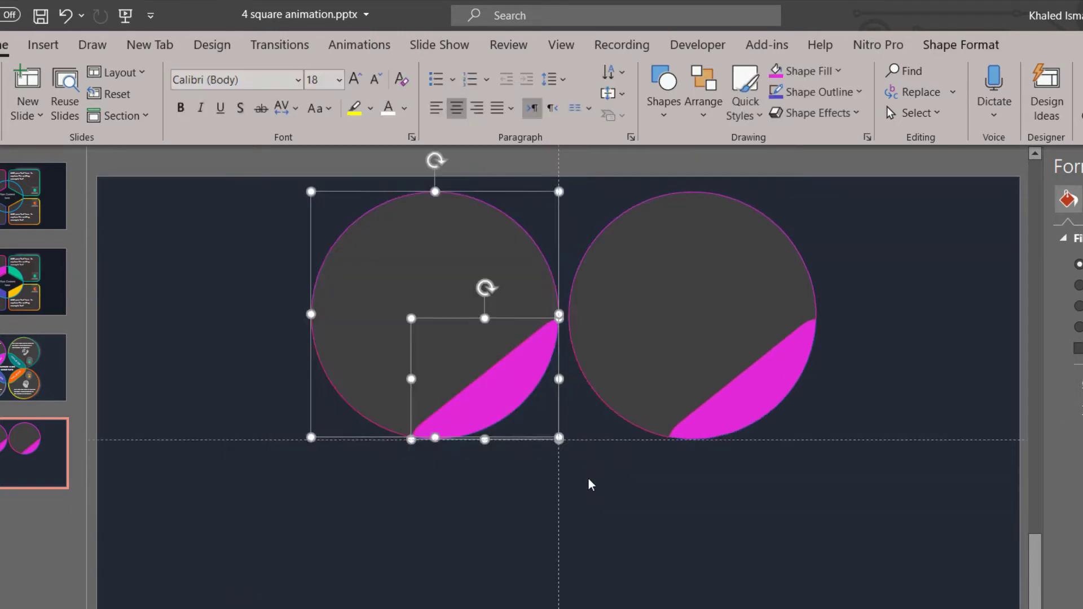
pyautogui.hotkey('ctrl', 'g')
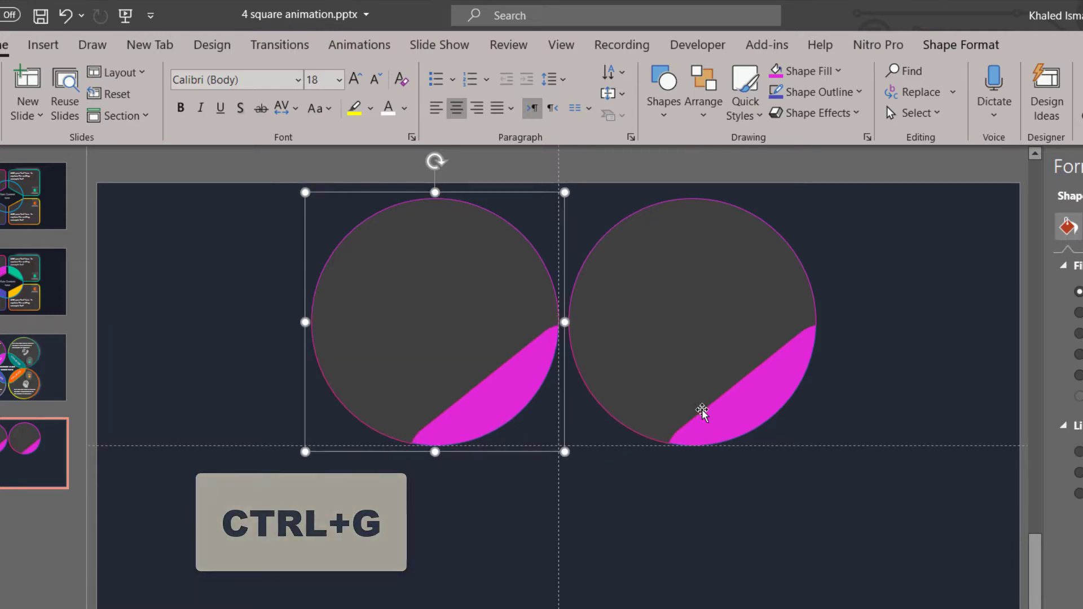
pyautogui.keyDown('shift'); pyautogui.click(735, 338); pyautogui.keyUp('shift')
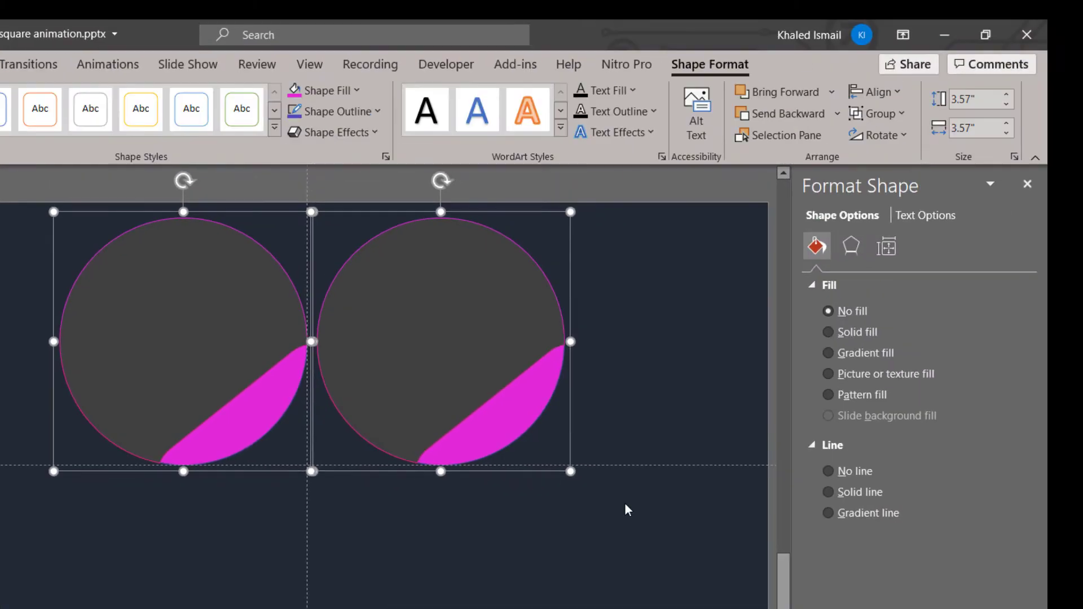
pyautogui.click(626, 509)
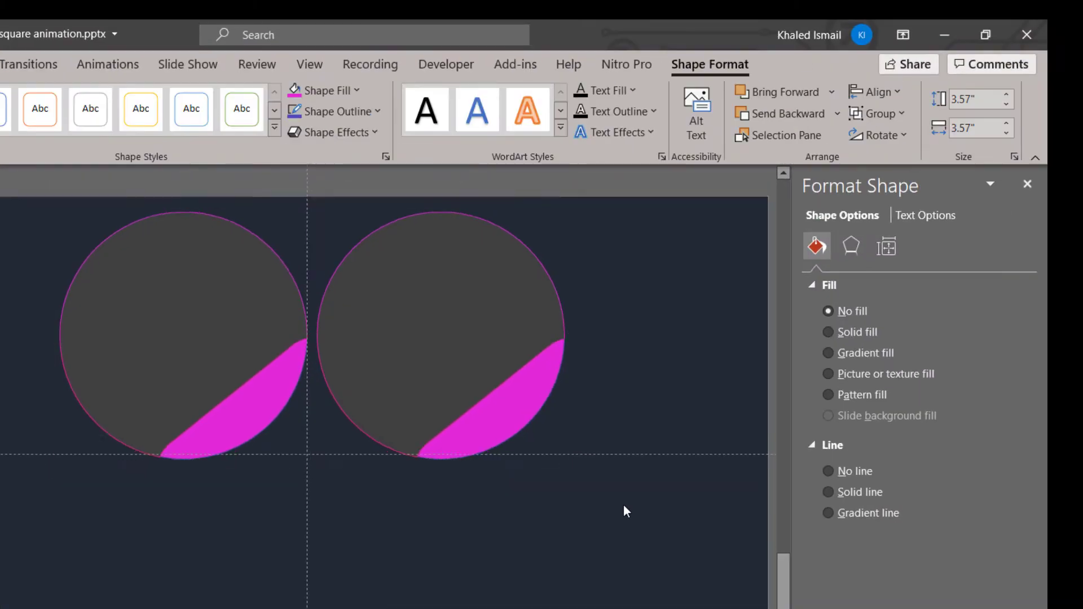
# Flip the right circle horizontally so its magenta wedge faces the left circle.
pyautogui.hotkey('ctrl', 'a')
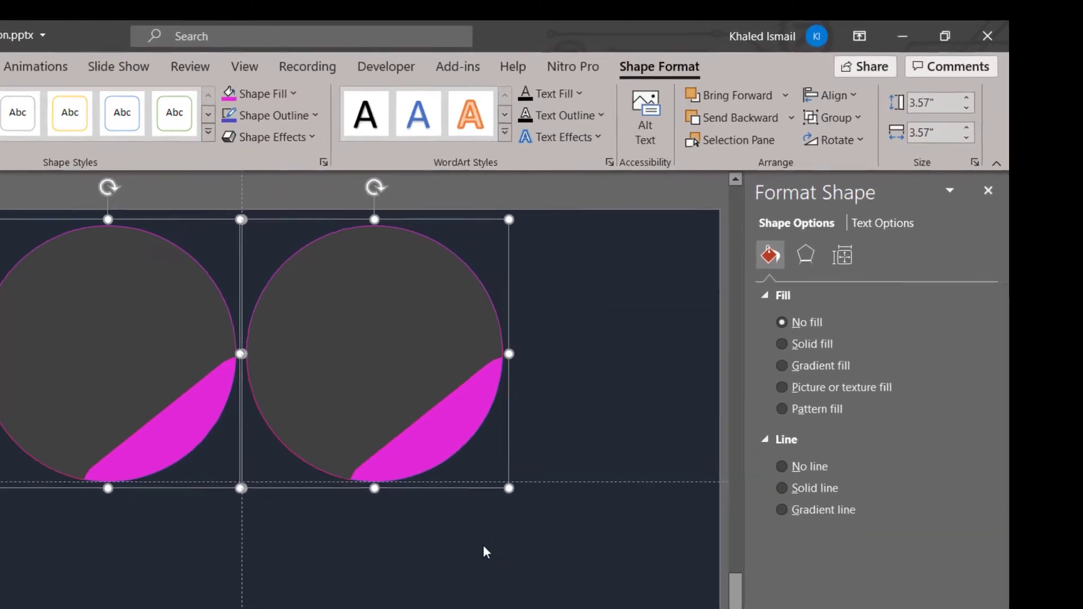
pyautogui.click(588, 455)
pyautogui.click(502, 354)
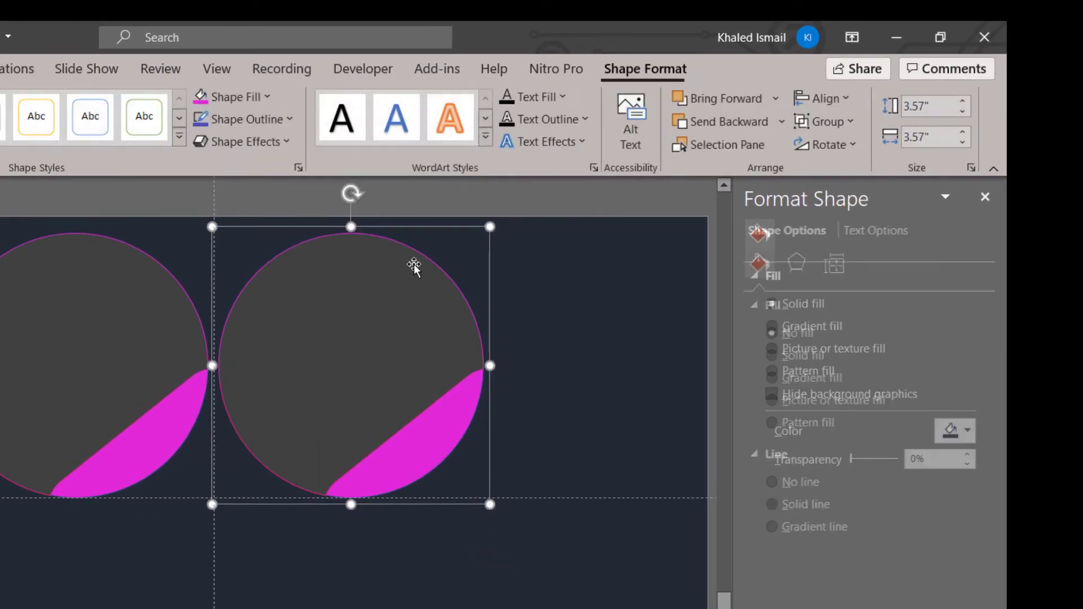
pyautogui.click(826, 145)
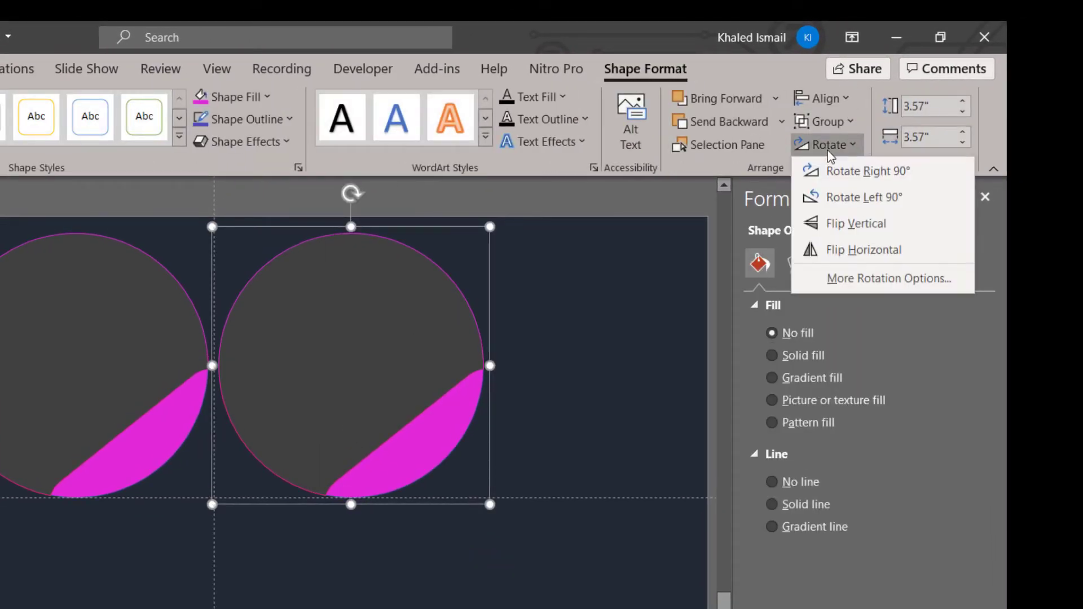
pyautogui.click(850, 246)
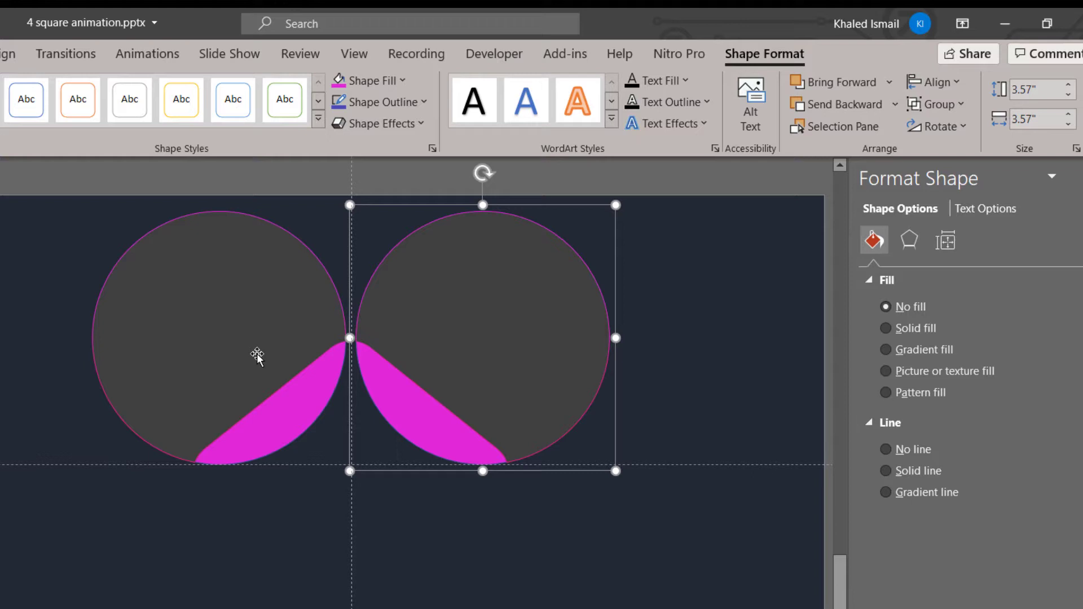
# Duplicate the pair below and flip the copies horizontally and vertically, forming a central diamond.
pyautogui.click(180, 381)
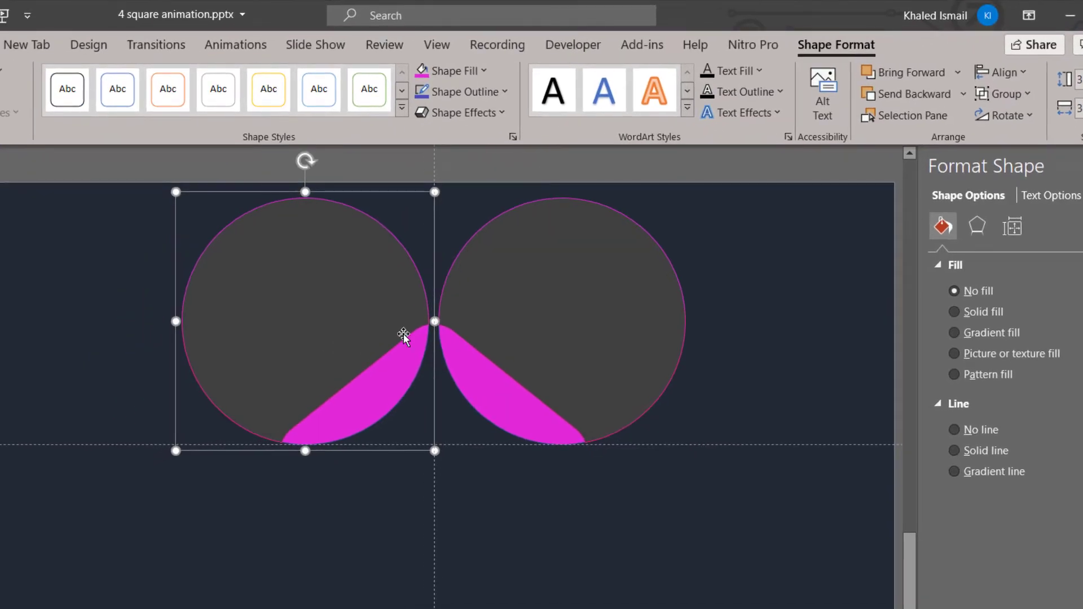
pyautogui.keyDown('shift'); pyautogui.click(515, 324); pyautogui.keyUp('shift')
pyautogui.hotkey('ctrl', 'd')
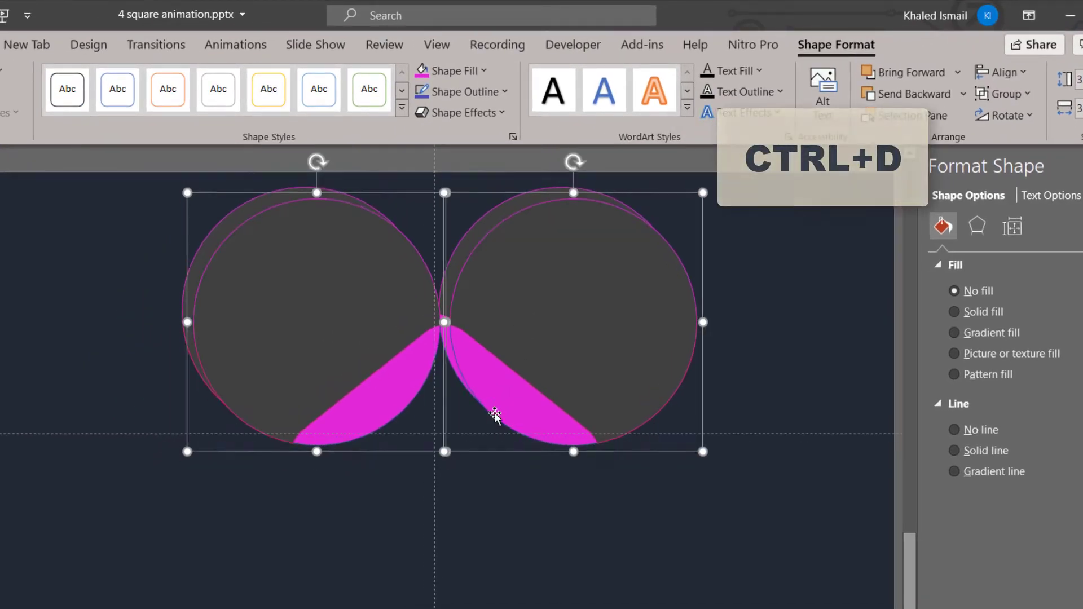
pyautogui.moveTo(505, 292); pyautogui.dragTo(476, 526)
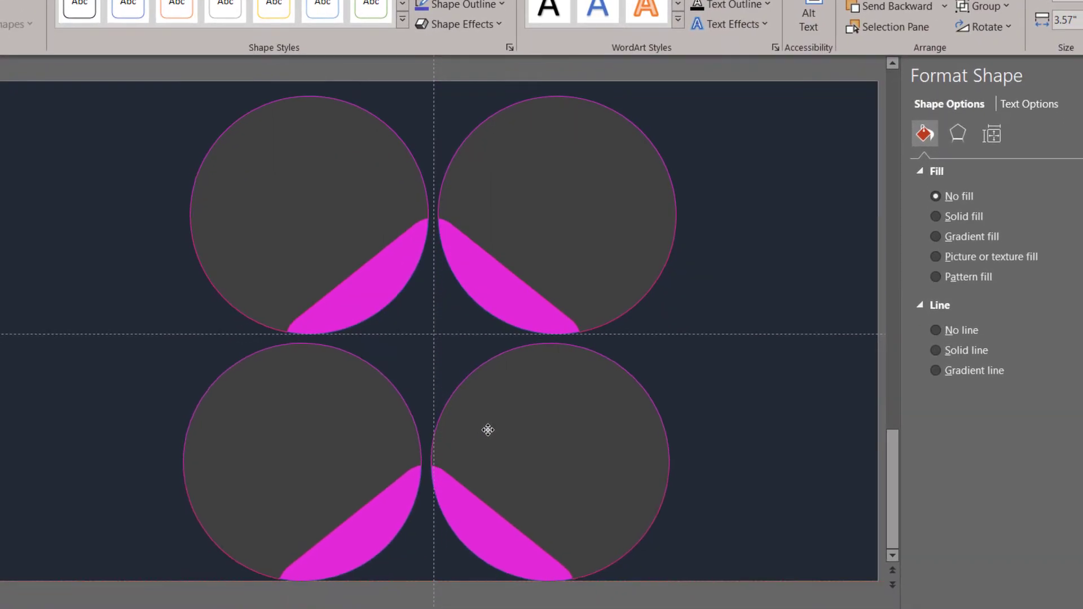
pyautogui.moveTo(488, 430); pyautogui.dragTo(489, 434)
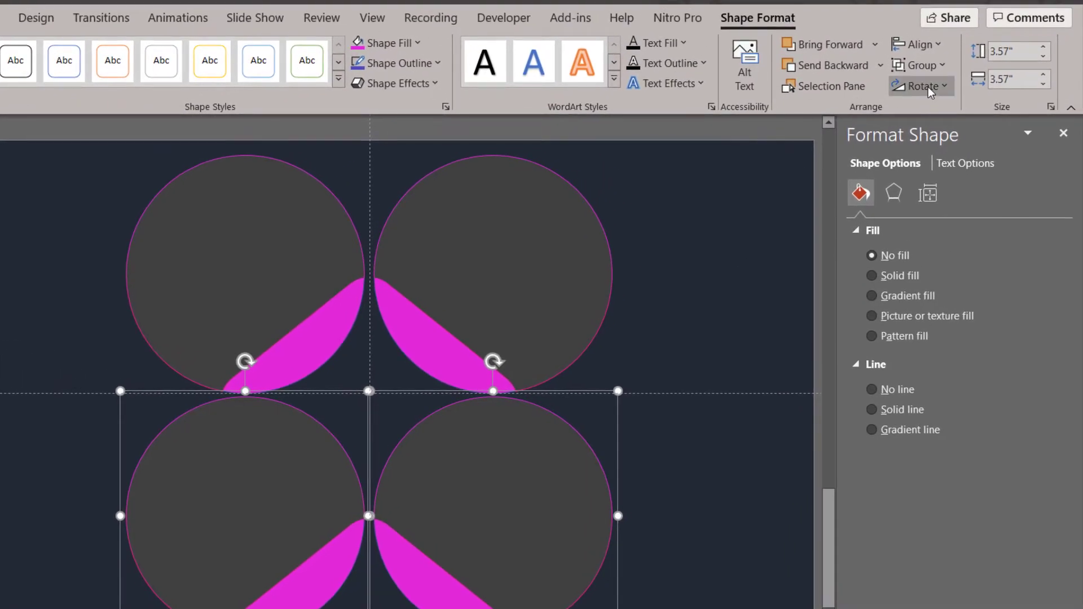
pyautogui.click(929, 87)
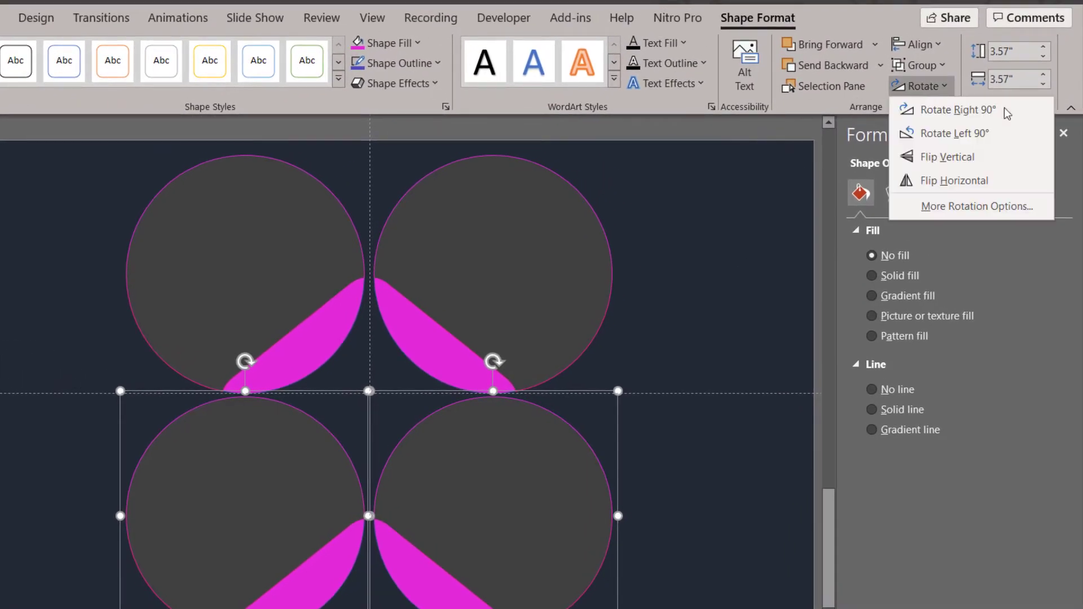
pyautogui.click(974, 189)
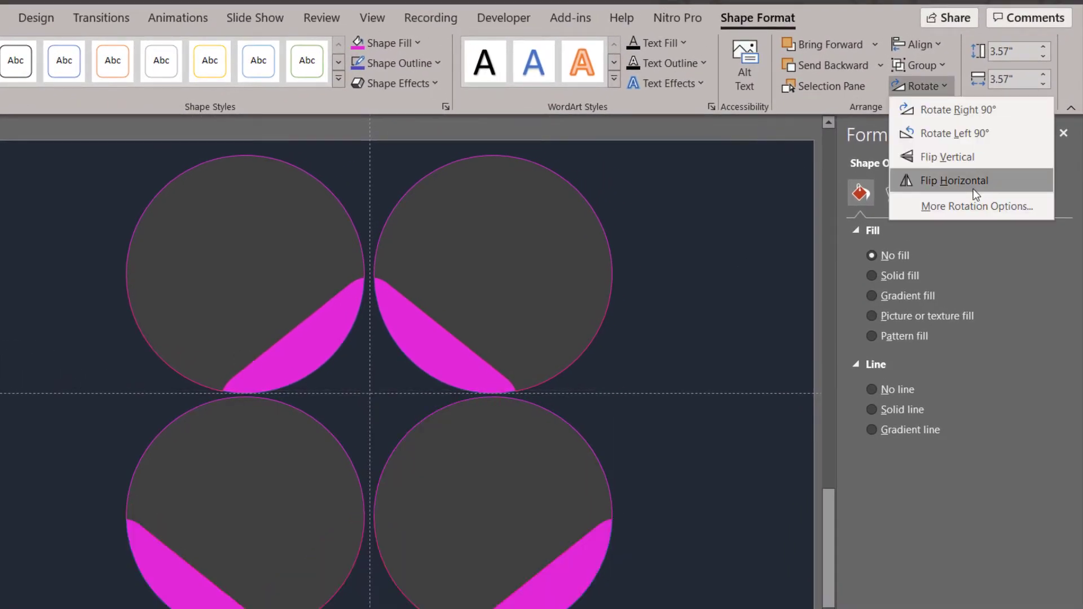
pyautogui.click(972, 159)
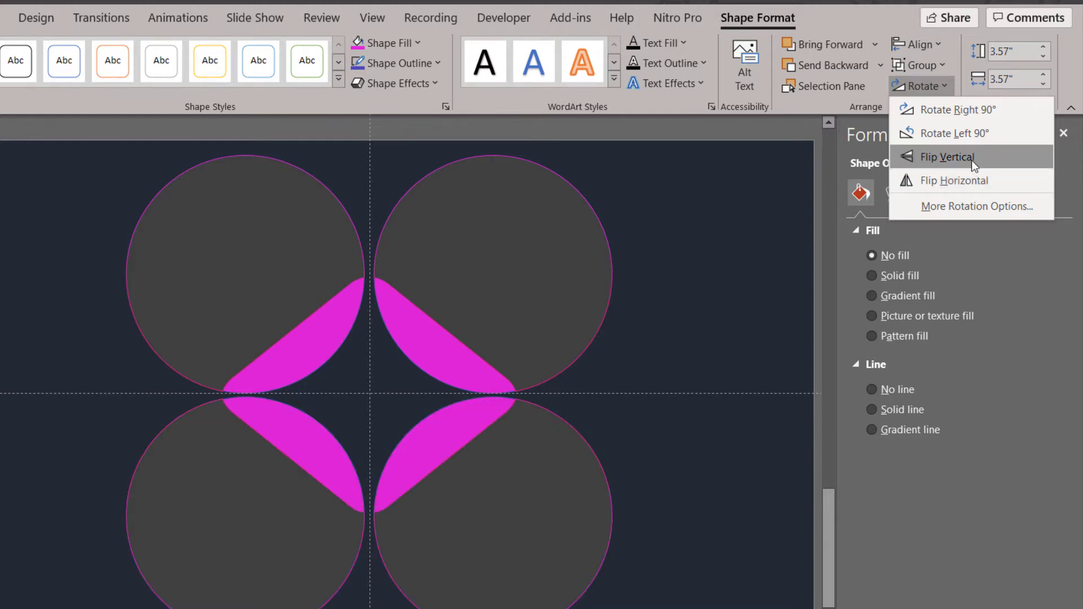
pyautogui.click(971, 160)
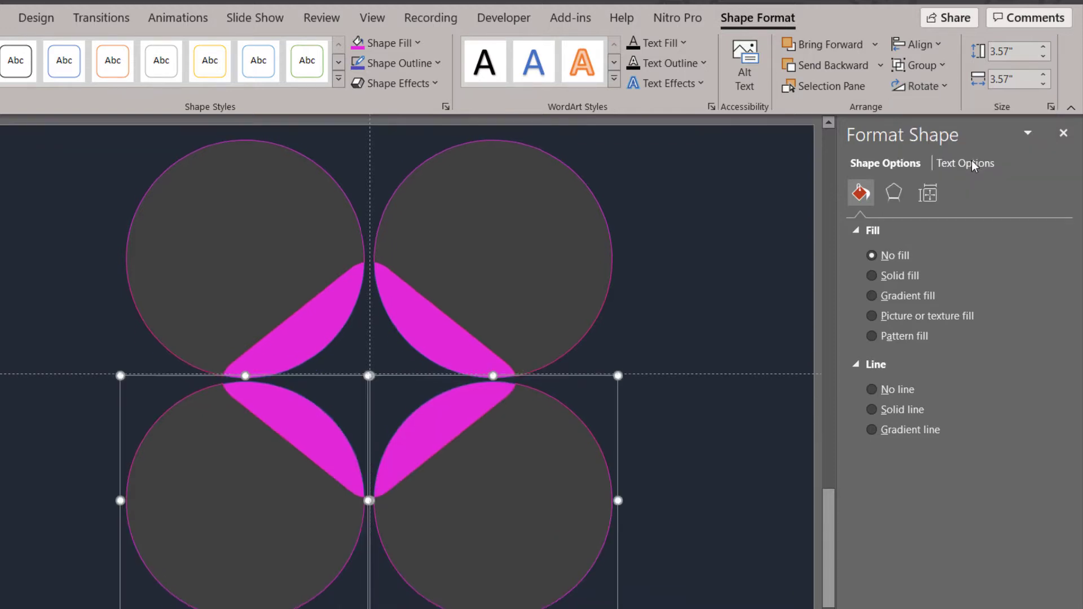
pyautogui.click(728, 298)
pyautogui.click(454, 357)
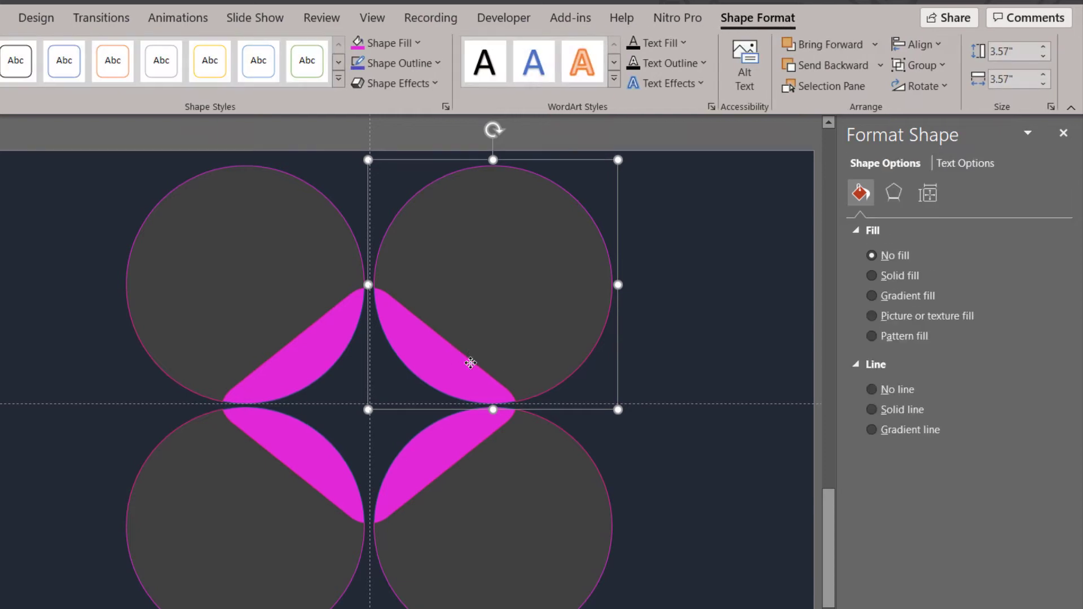
# Ungroup the upper-right and upper-left circles from their magenta wedges.
pyautogui.rightClick(476, 286)
pyautogui.moveTo(541, 405)
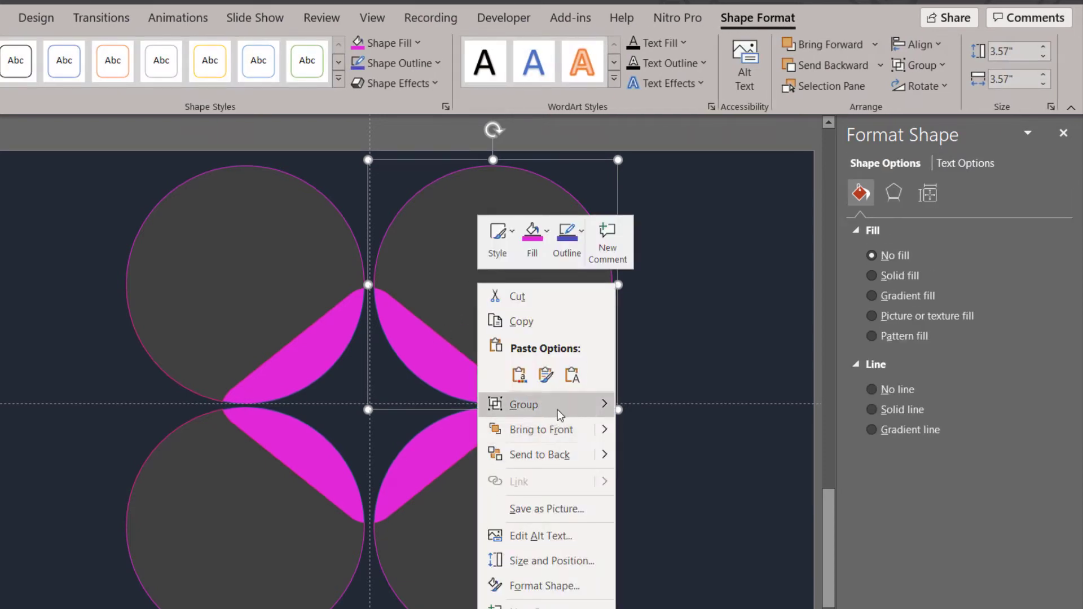
pyautogui.click(664, 455)
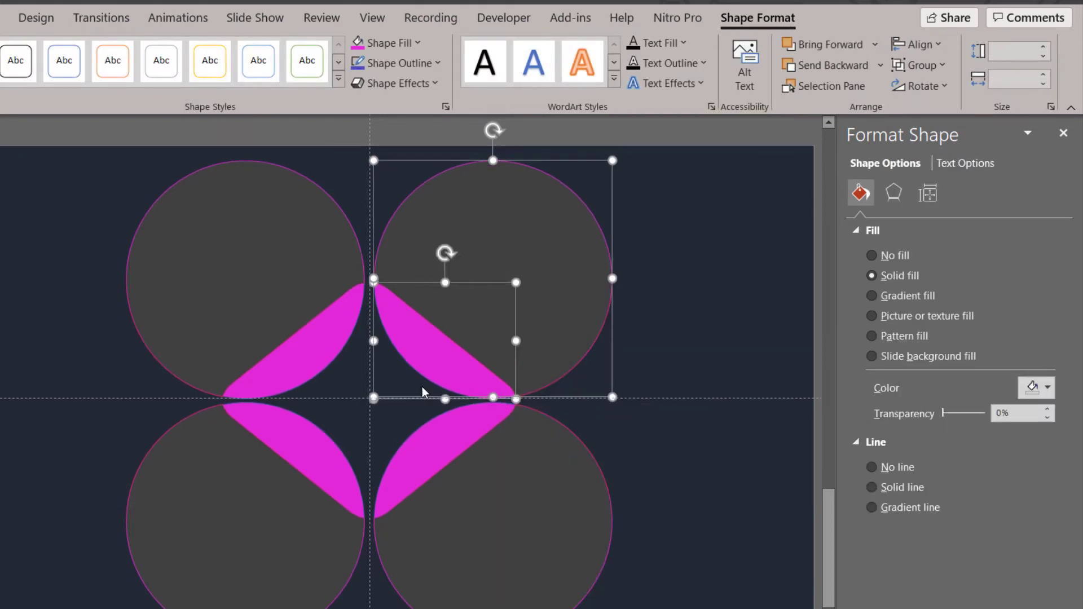
pyautogui.click(272, 307)
pyautogui.rightClick(271, 306)
pyautogui.moveTo(338, 425)
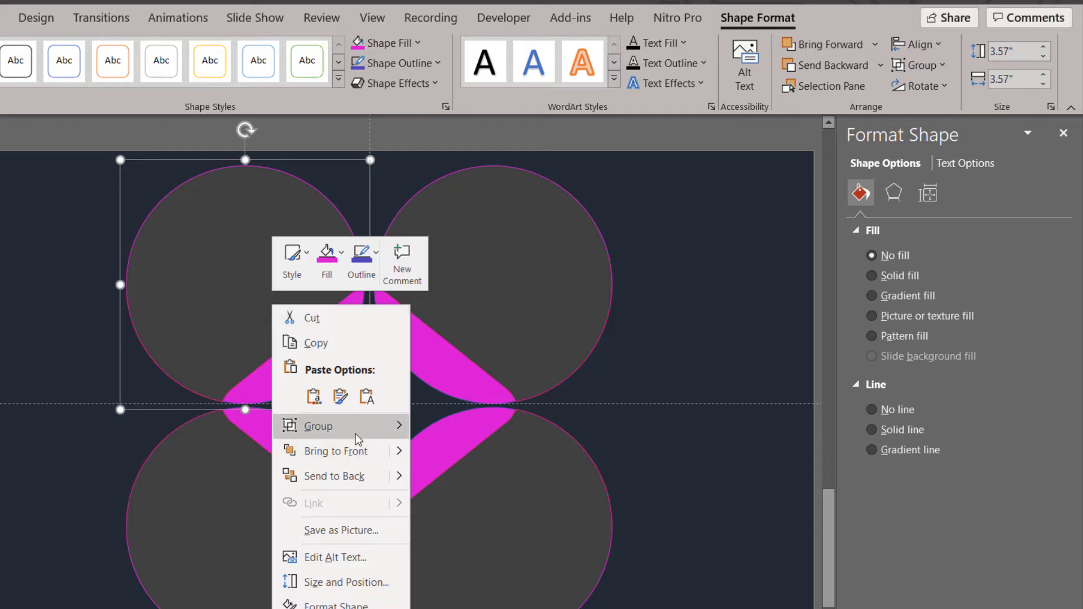
pyautogui.click(461, 480)
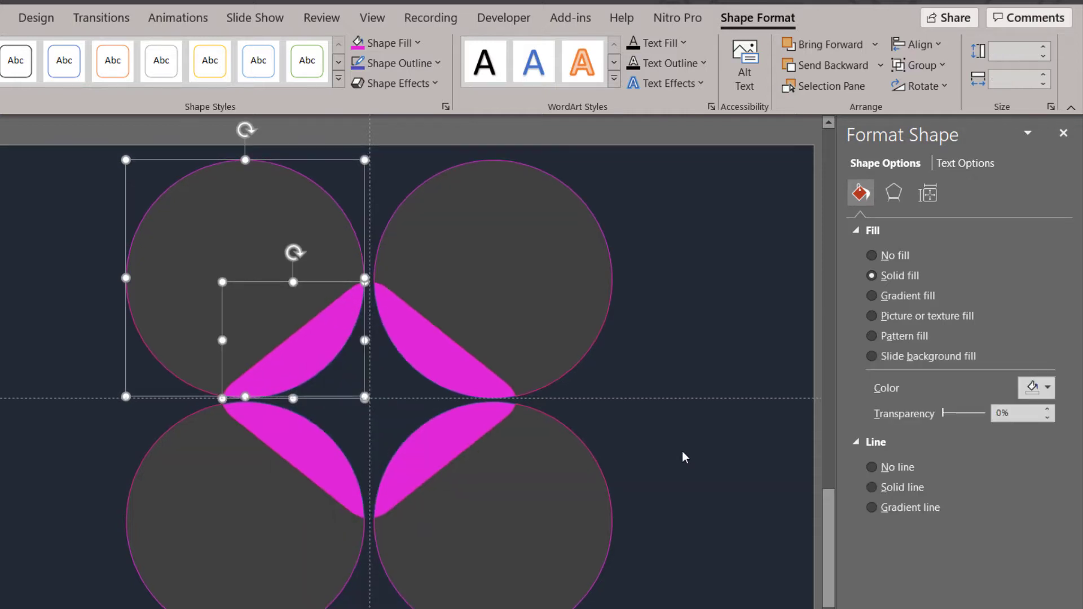
pyautogui.click(518, 495)
# Ungroup the lower-right and lower-left circles from their magenta wedges.
pyautogui.click(518, 489)
pyautogui.scroll(-1, 516, 485)
pyautogui.rightClick(513, 468)
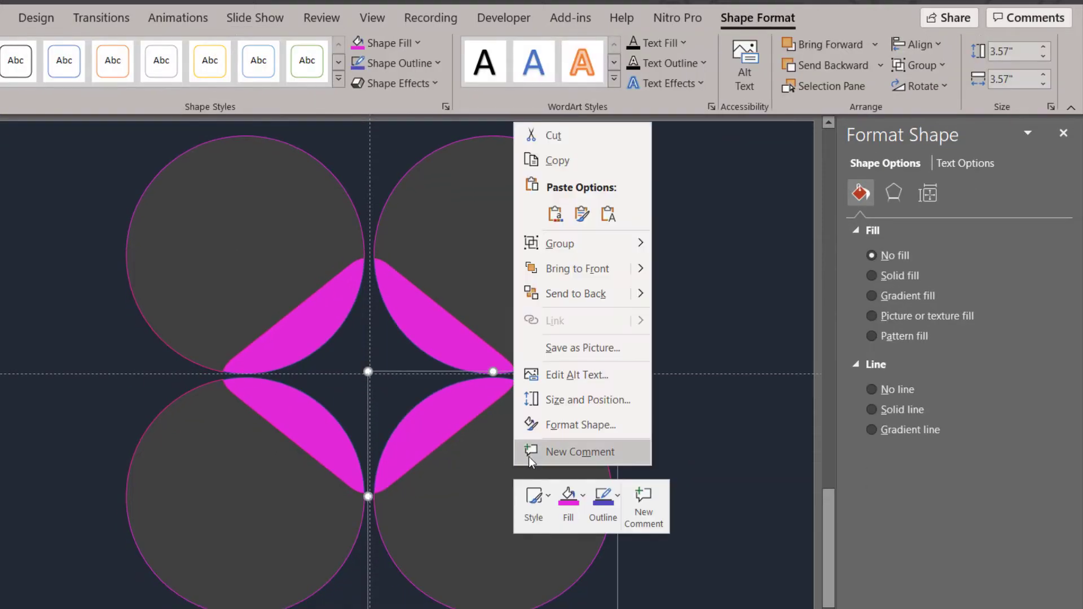
pyautogui.moveTo(559, 244)
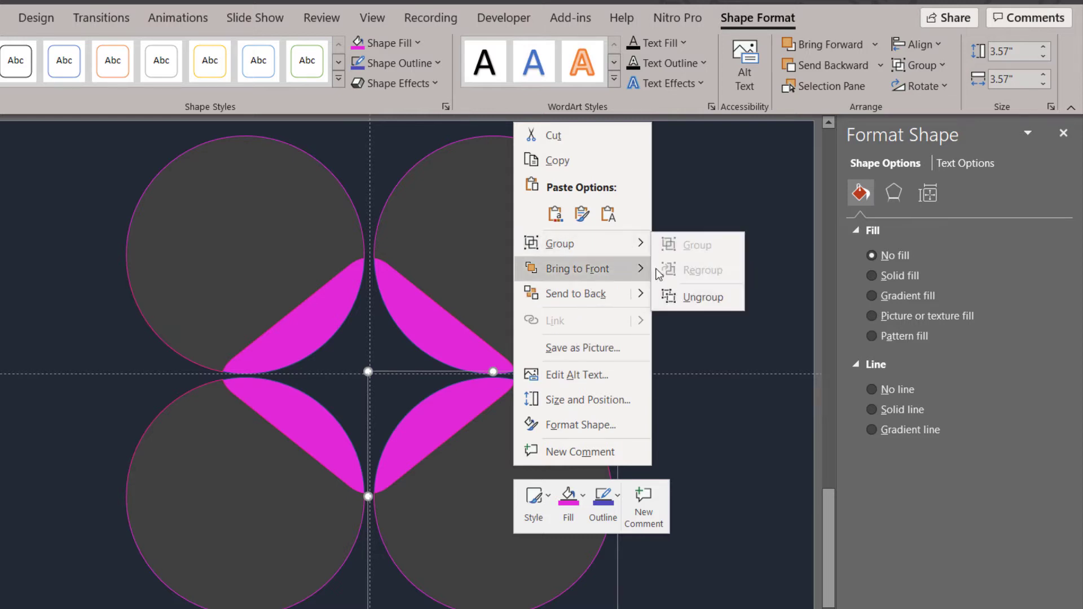
pyautogui.click(691, 296)
pyautogui.click(222, 490)
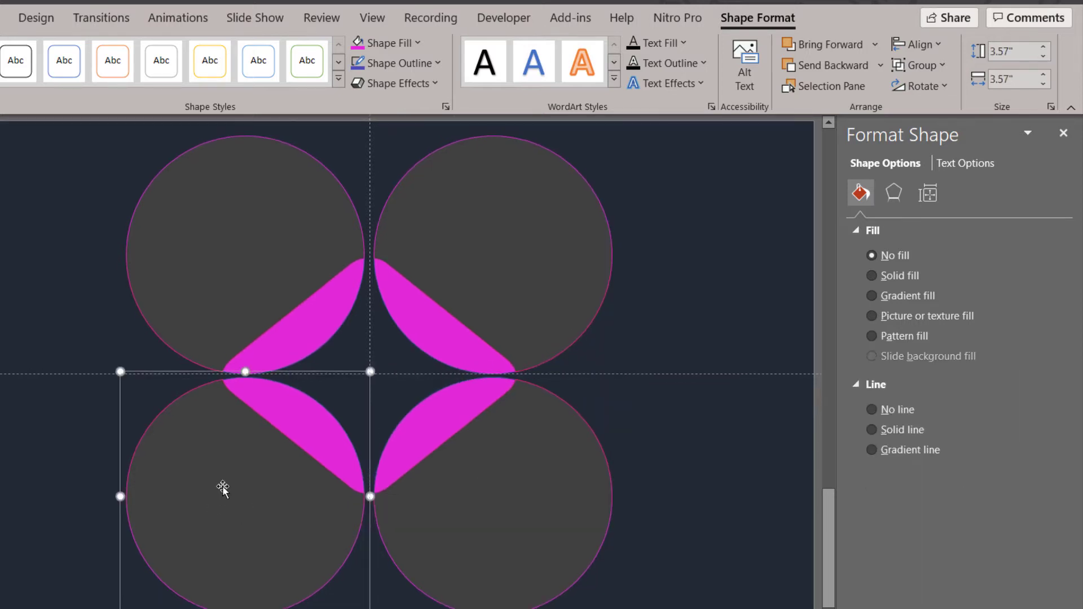
pyautogui.rightClick(224, 484)
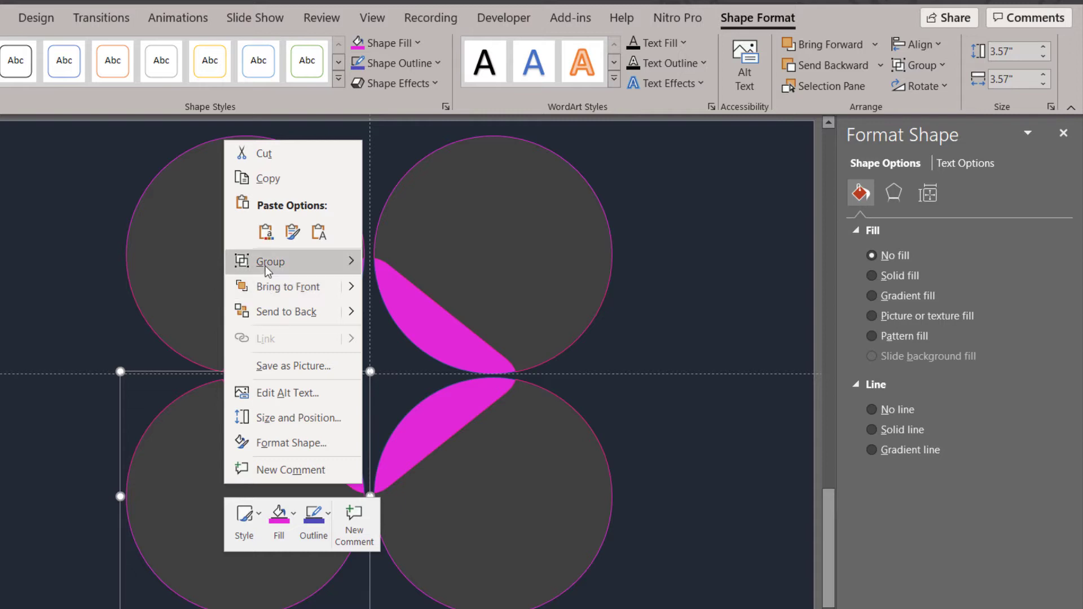
pyautogui.moveTo(271, 262)
pyautogui.click(415, 317)
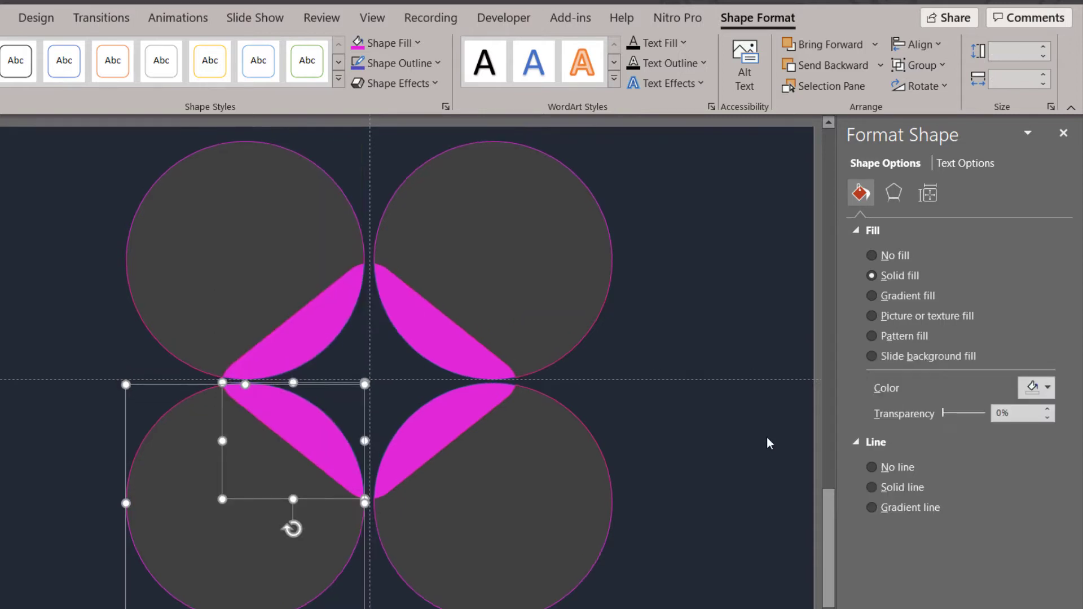
pyautogui.click(747, 431)
# Select all four magenta wedges together.
pyautogui.click(403, 327)
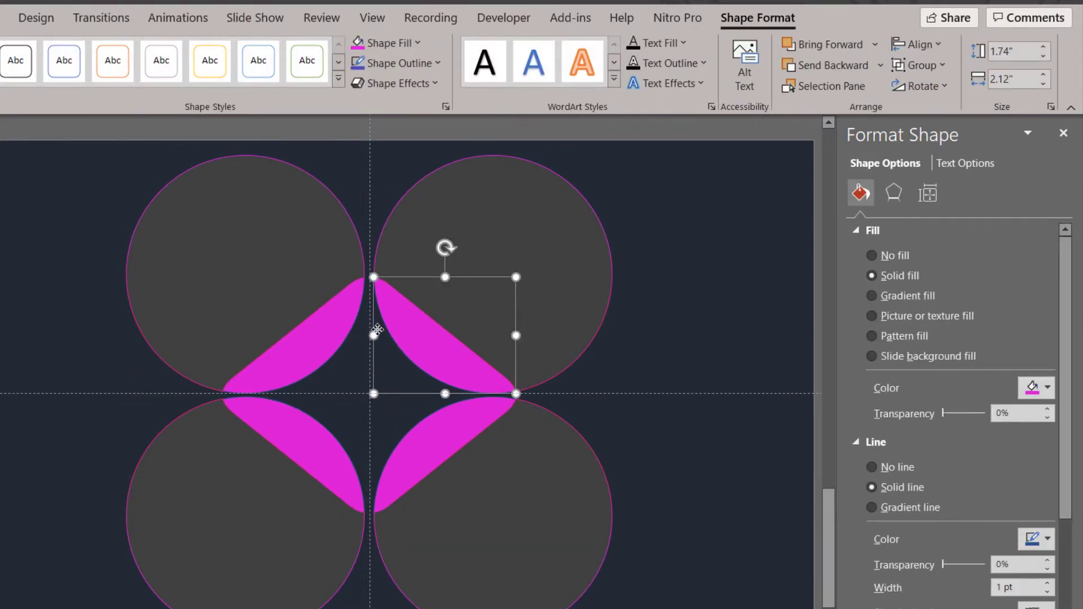
pyautogui.keyDown('shift'); pyautogui.click(333, 326); pyautogui.keyUp('shift')
pyautogui.keyDown('shift'); pyautogui.click(294, 438); pyautogui.keyUp('shift')
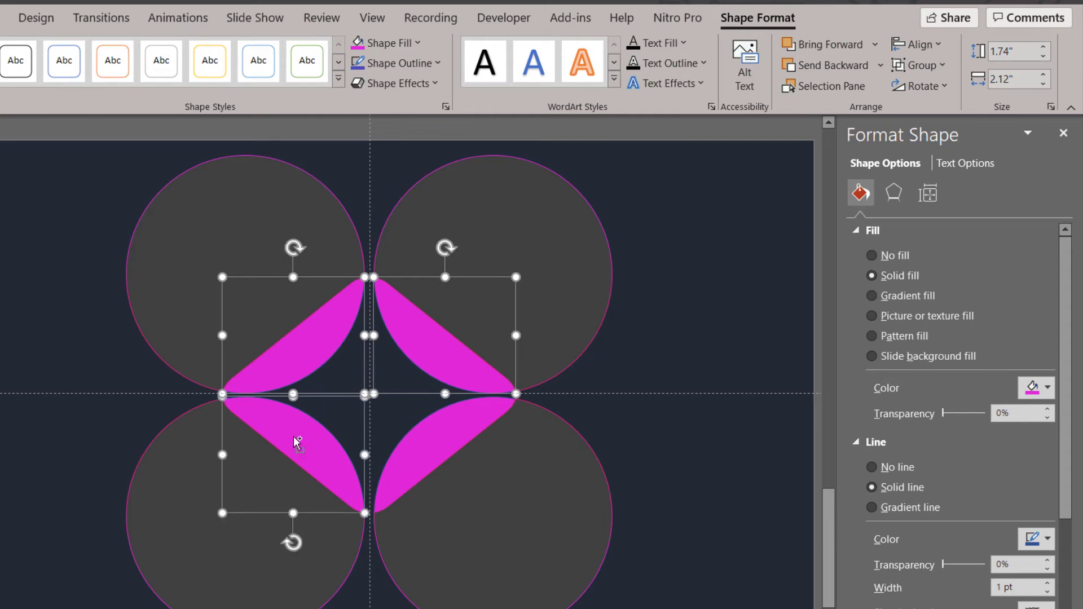
pyautogui.keyDown('shift'); pyautogui.click(425, 449); pyautogui.keyUp('shift')
# Duplicate the four magenta wedges as teal-outlined, no-fill copies lined up exactly over the originals.
pyautogui.hotkey('ctrl', 'd')
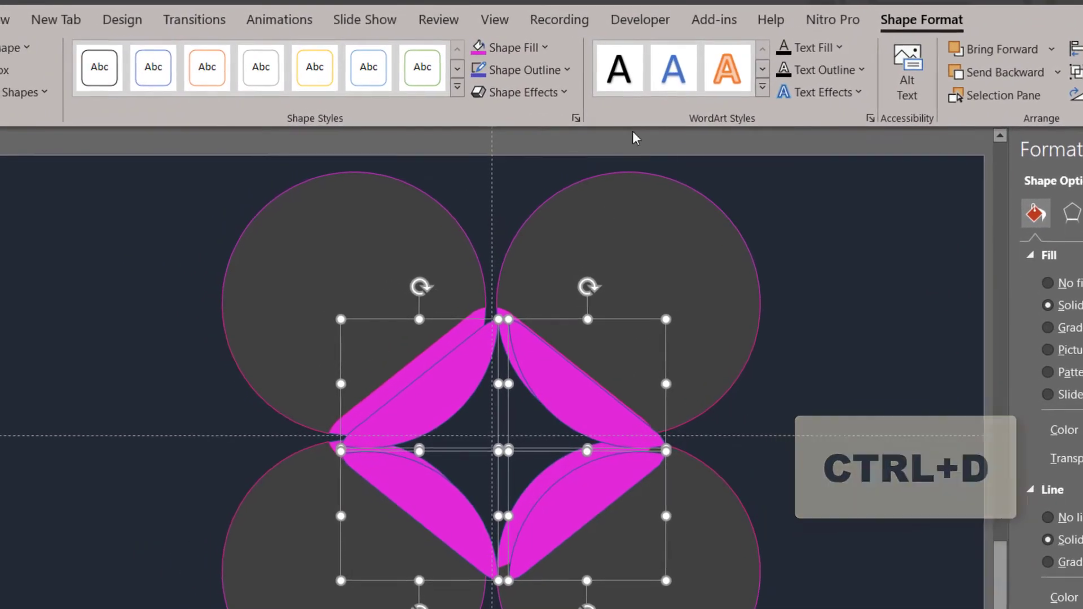
pyautogui.click(529, 72)
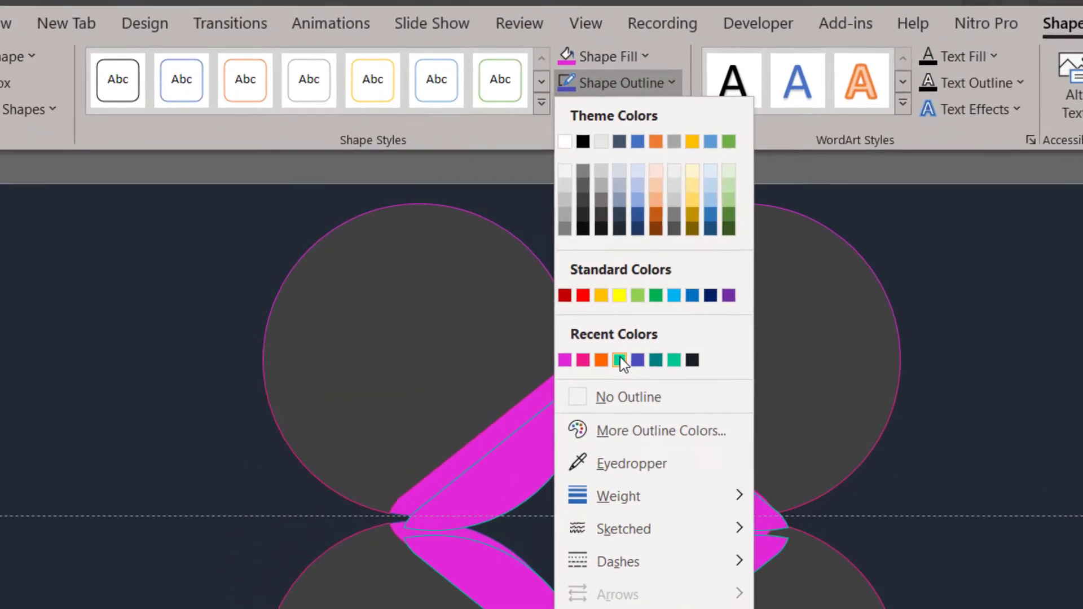
pyautogui.click(523, 304)
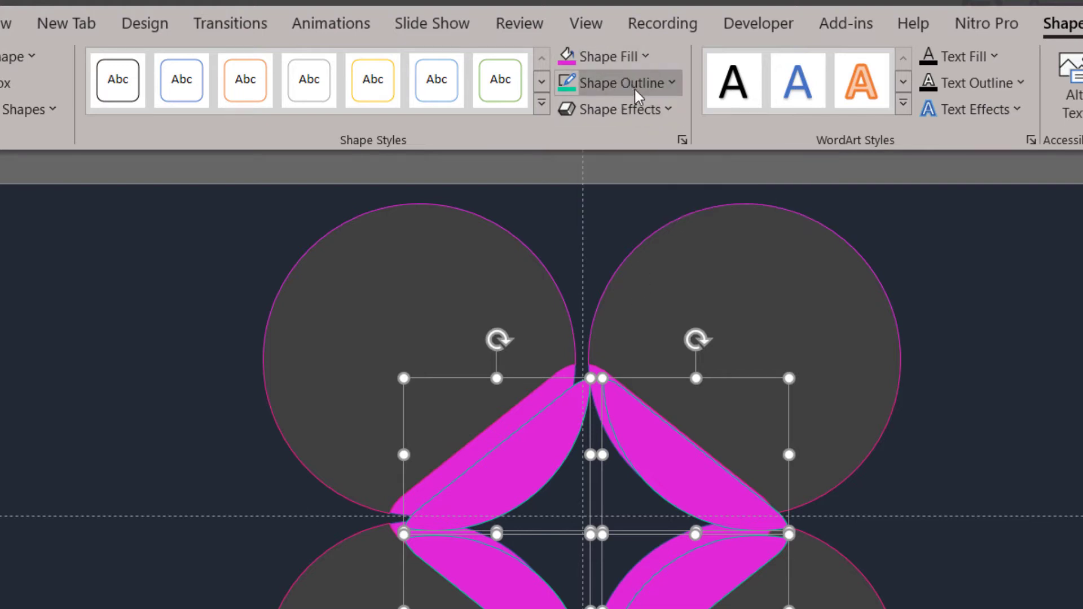
pyautogui.click(637, 95)
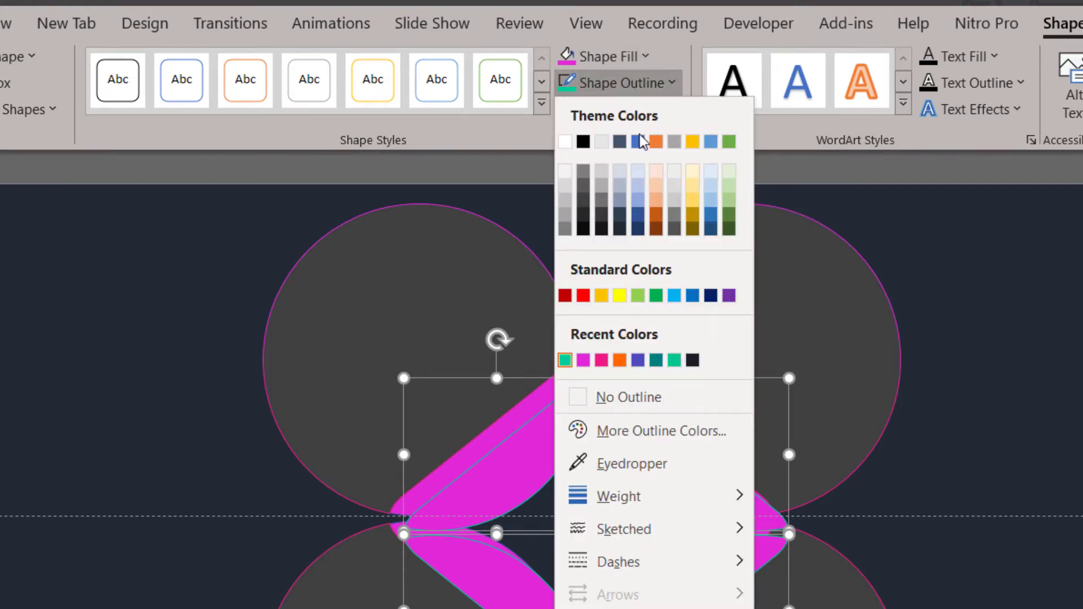
pyautogui.click(615, 58)
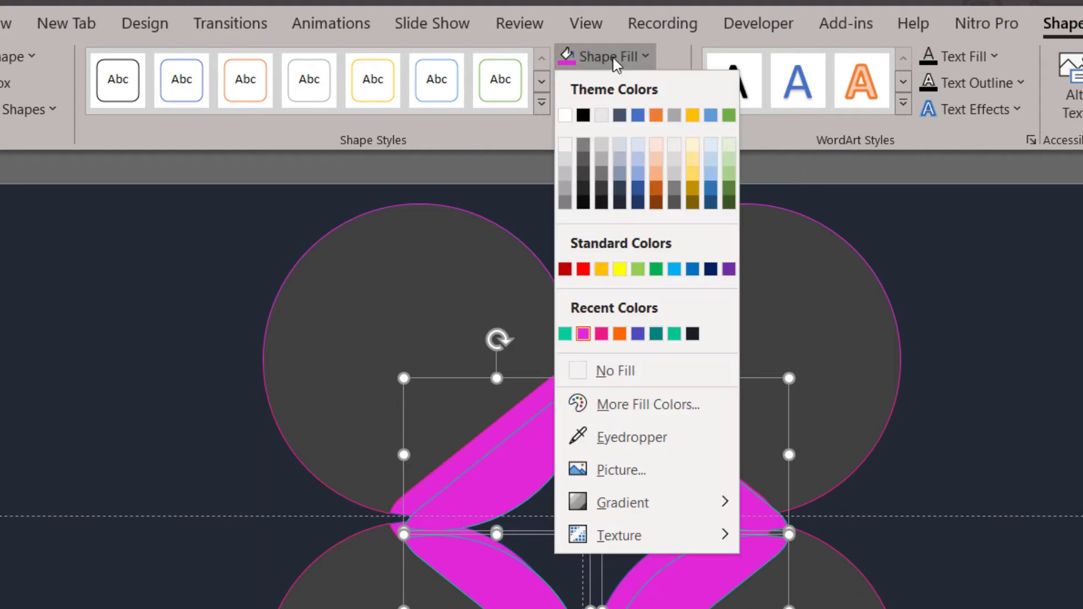
pyautogui.click(651, 371)
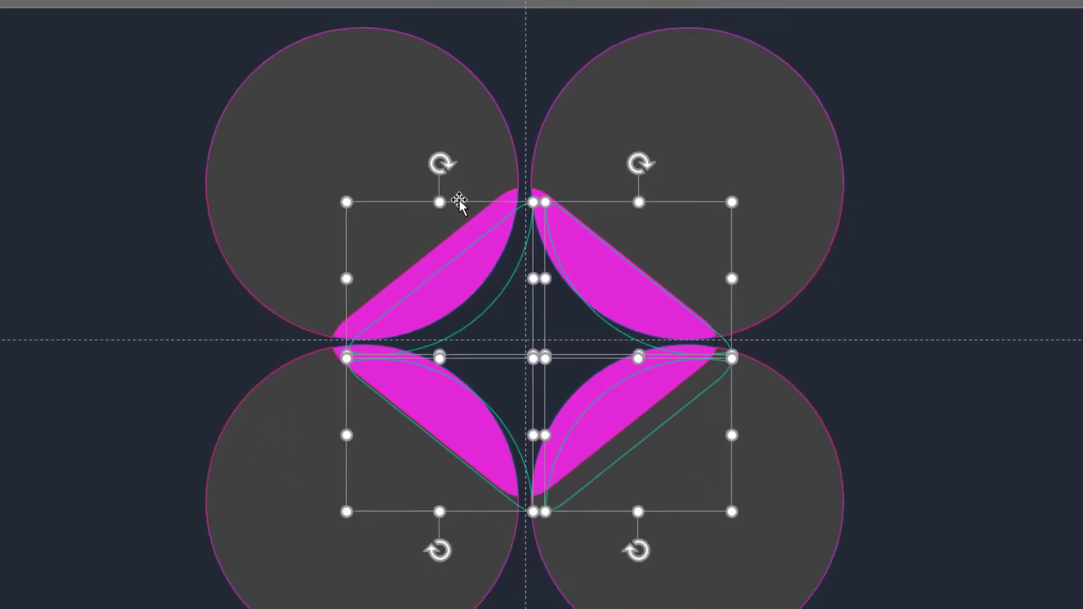
pyautogui.press('Escape')
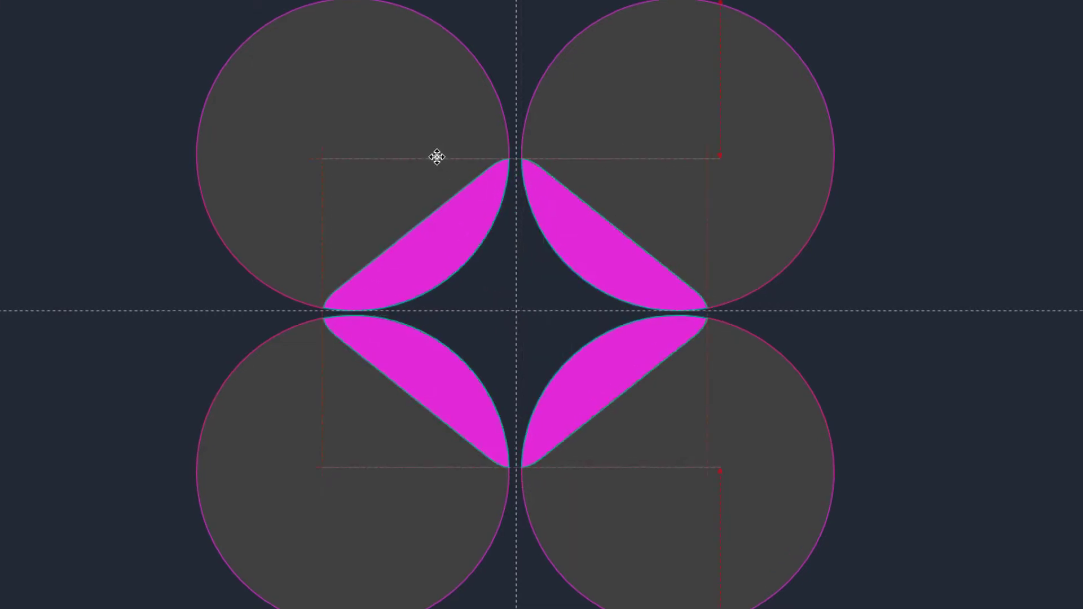
pyautogui.click(437, 156)
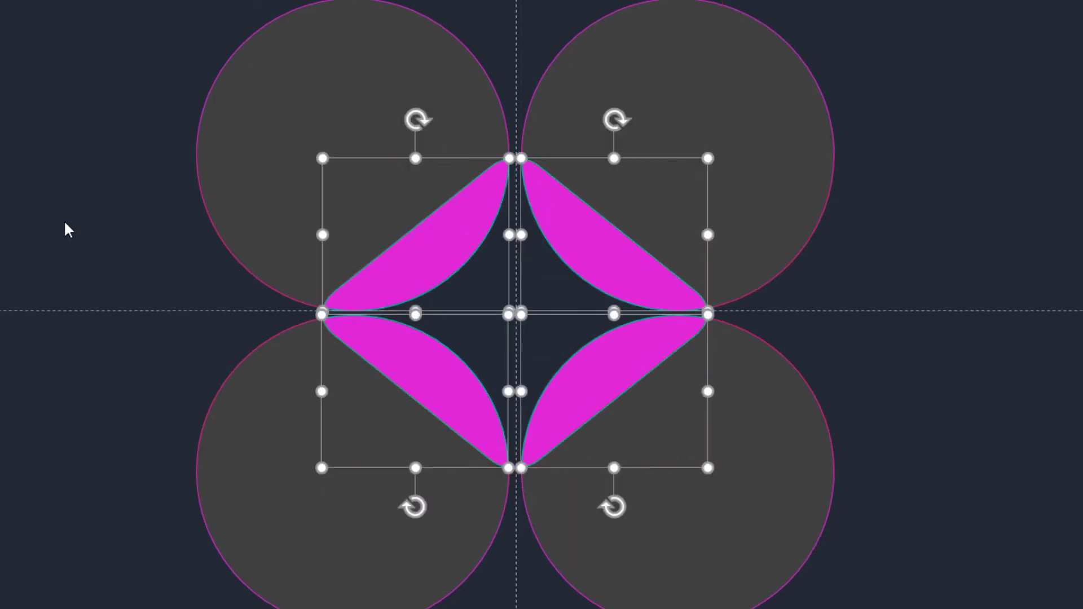
pyautogui.click(39, 214)
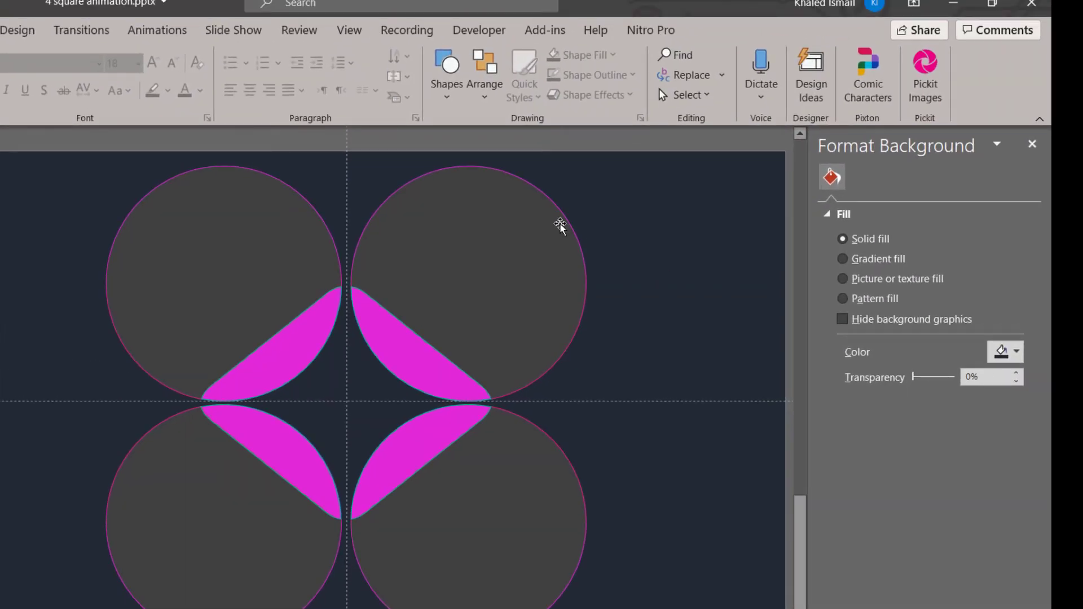
# Draw a small blue oval circle near the lower-left edge of the top-left circle.
pyautogui.click(448, 90)
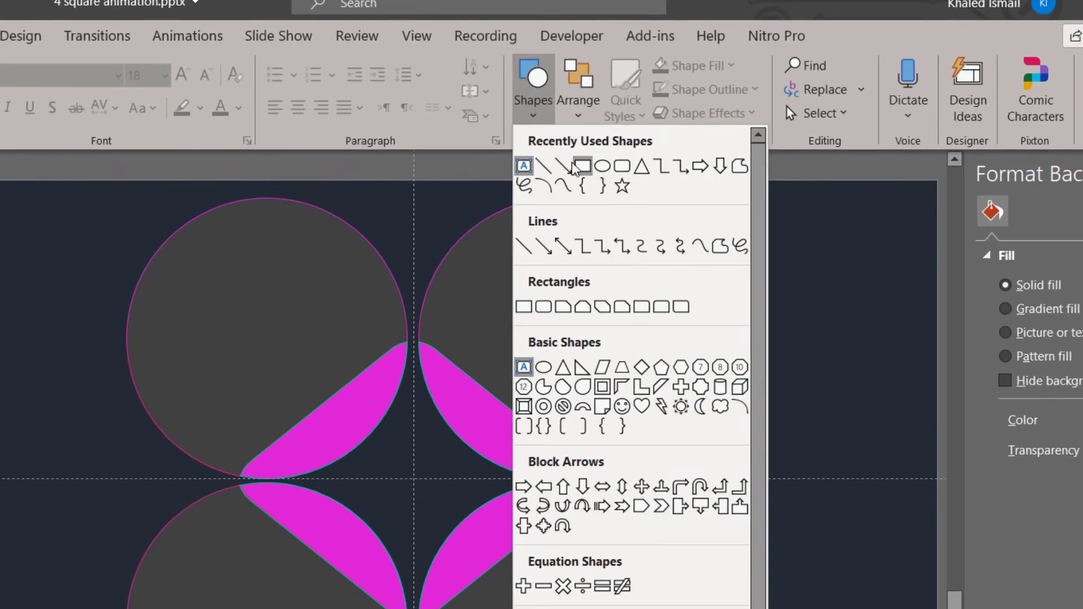
pyautogui.click(623, 175)
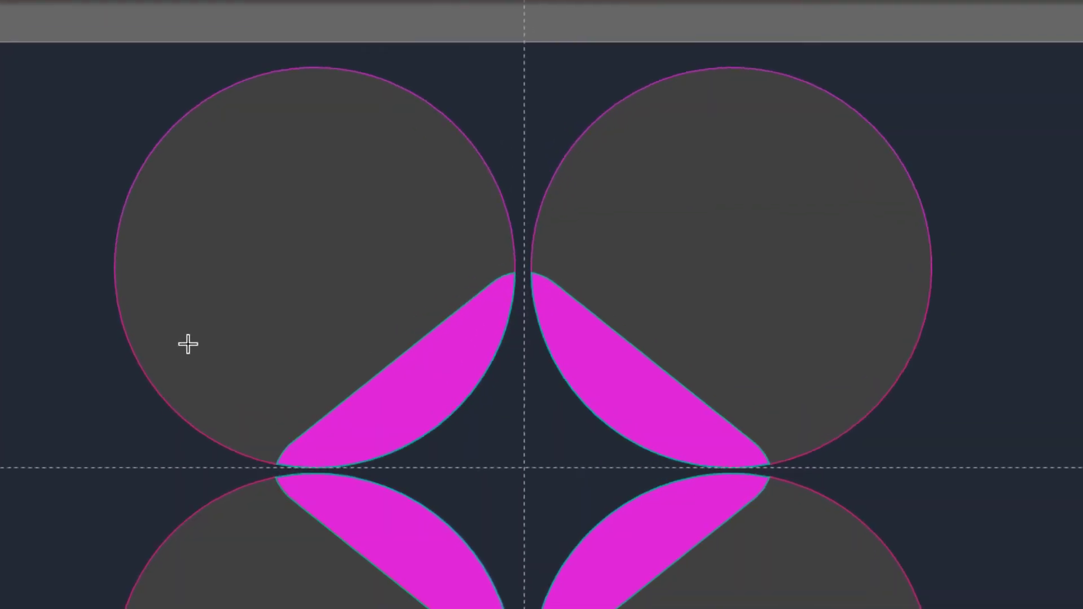
pyautogui.moveTo(179, 392); pyautogui.dragTo(237, 428)
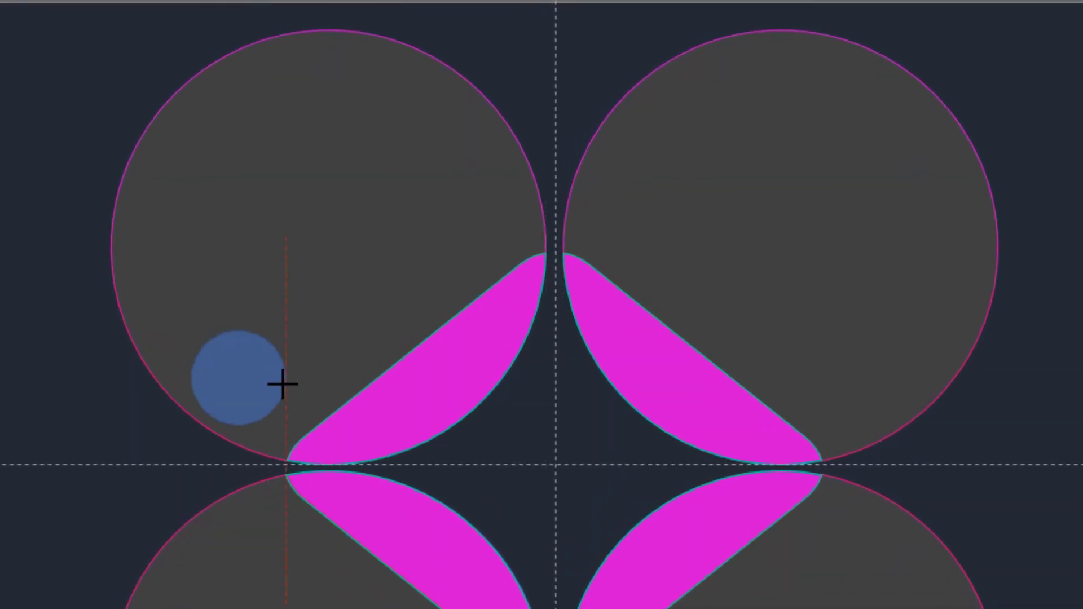
pyautogui.moveTo(281, 384)
pyautogui.mouseDown()
pyautogui.moveTo(261, 134)
pyautogui.moveTo(266, 375)
pyautogui.moveTo(244, 374)
pyautogui.mouseUp()
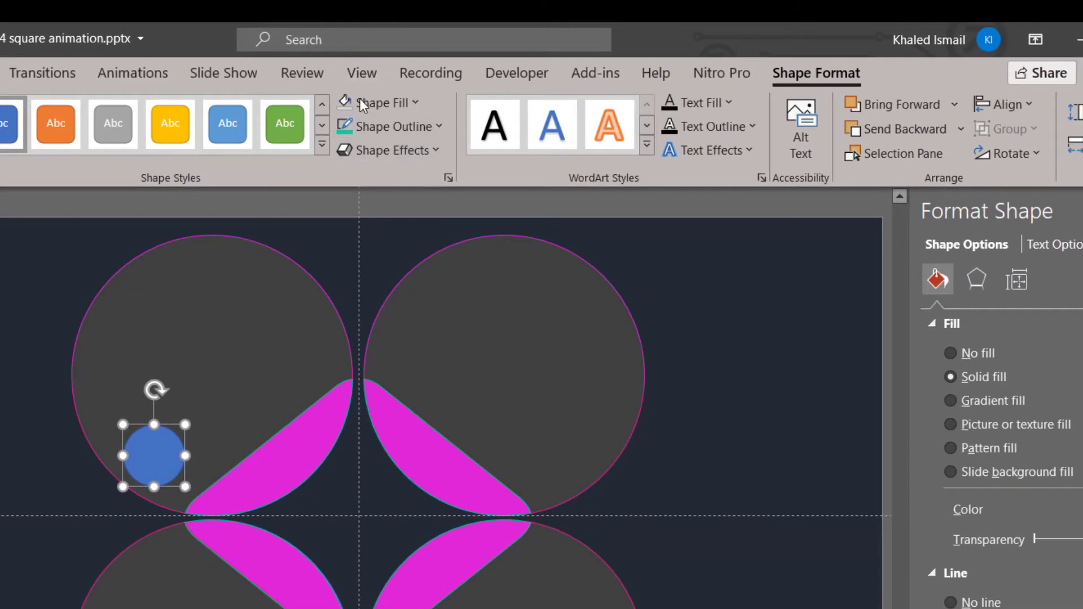
# Fill the small circle light grey and apply a top bevel preset.
pyautogui.click(361, 103)
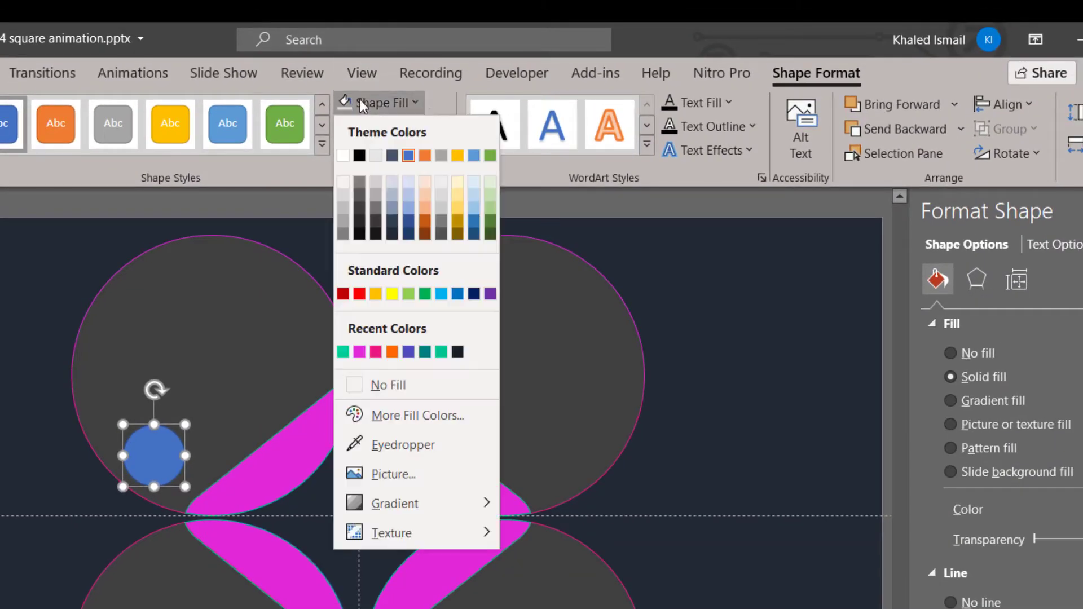
pyautogui.click(344, 211)
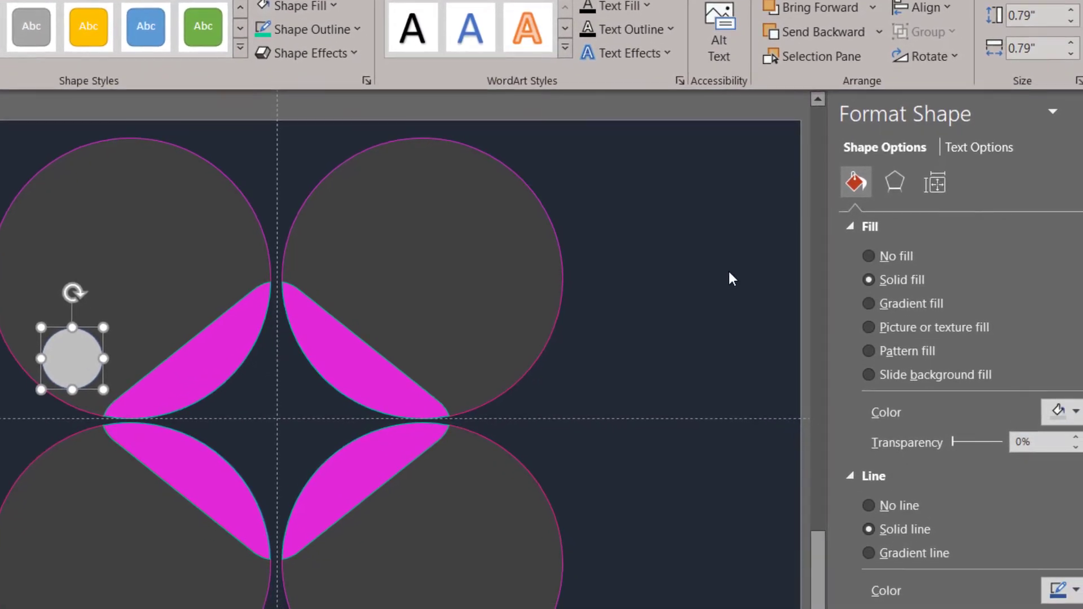
pyautogui.click(896, 192)
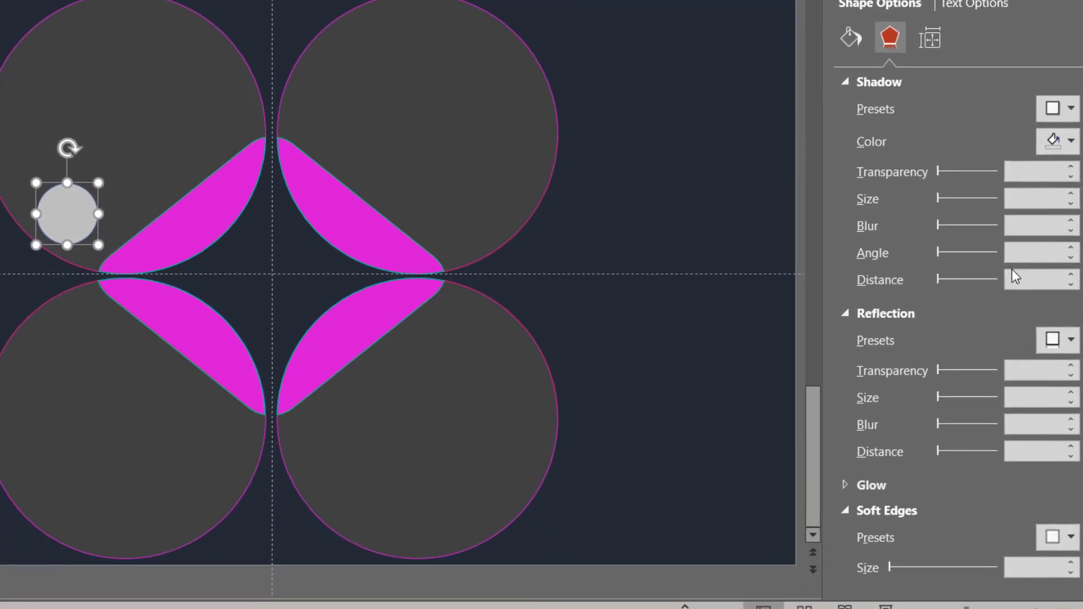
pyautogui.scroll(-5, 959, 367)
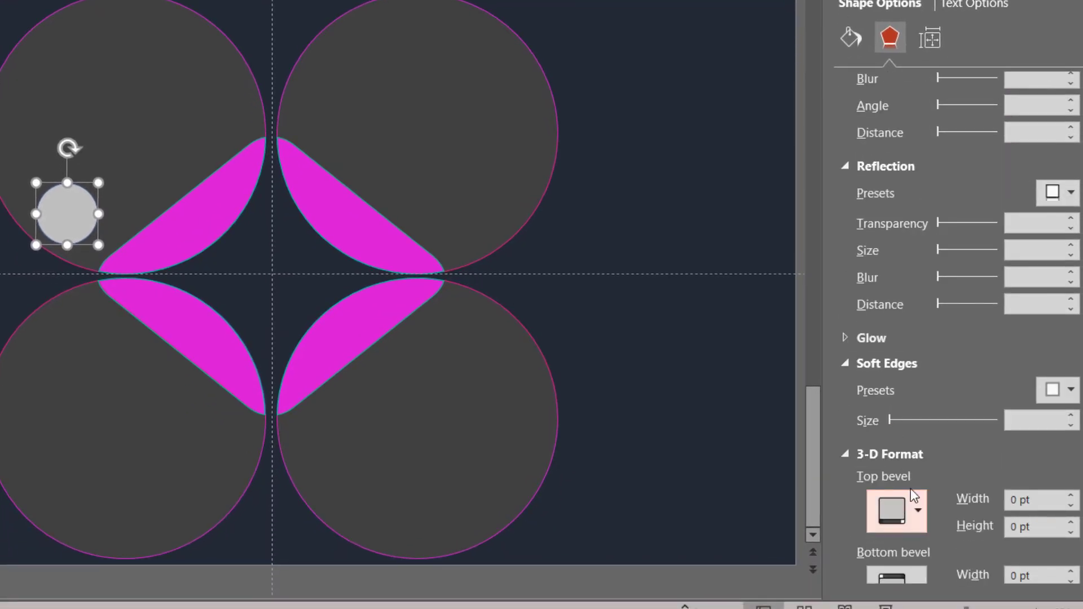
pyautogui.scroll(-1, 915, 512)
pyautogui.click(909, 422)
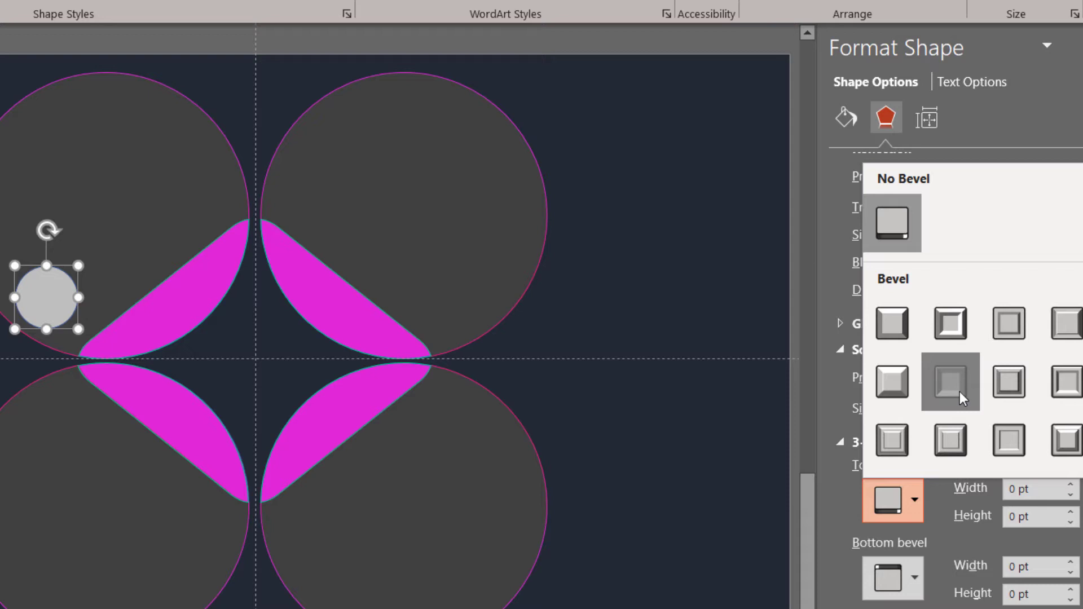
pyautogui.click(979, 372)
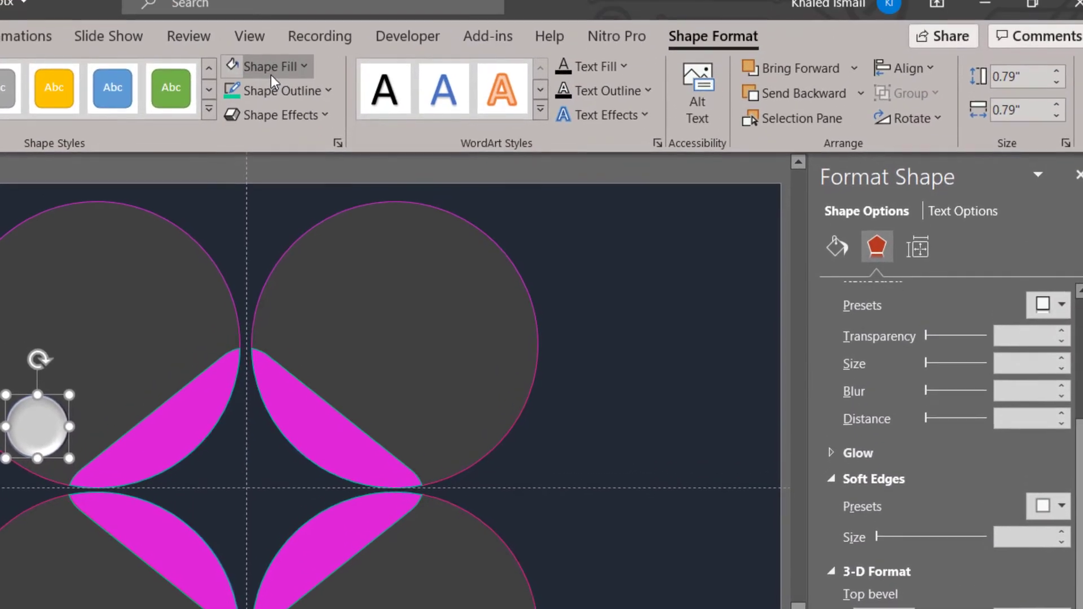
# Make the small circle darker grey with no outline and enlarge it slightly.
pyautogui.click(265, 82)
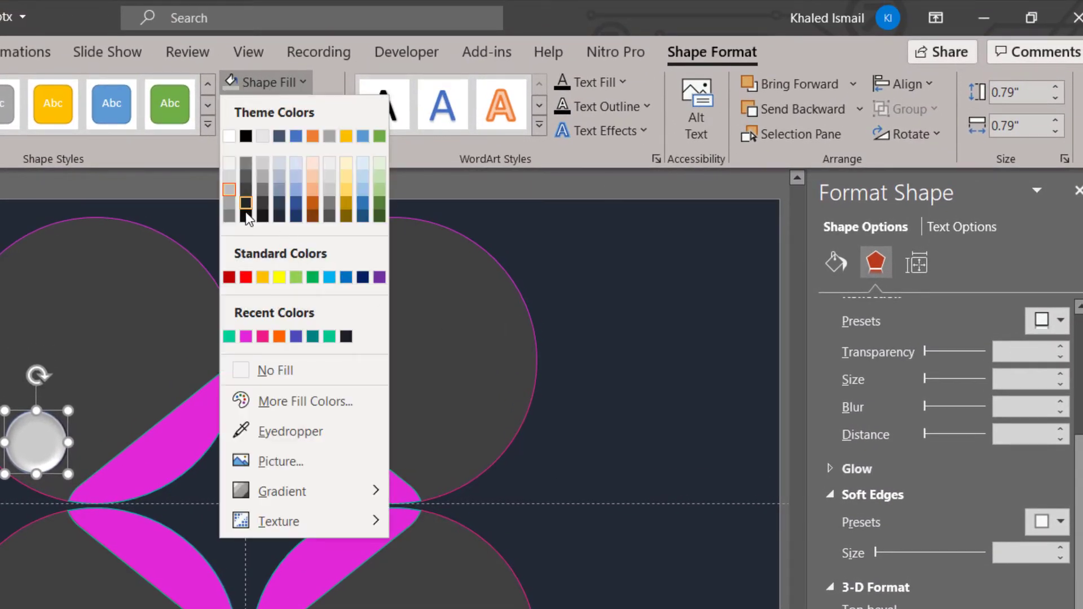
pyautogui.click(230, 219)
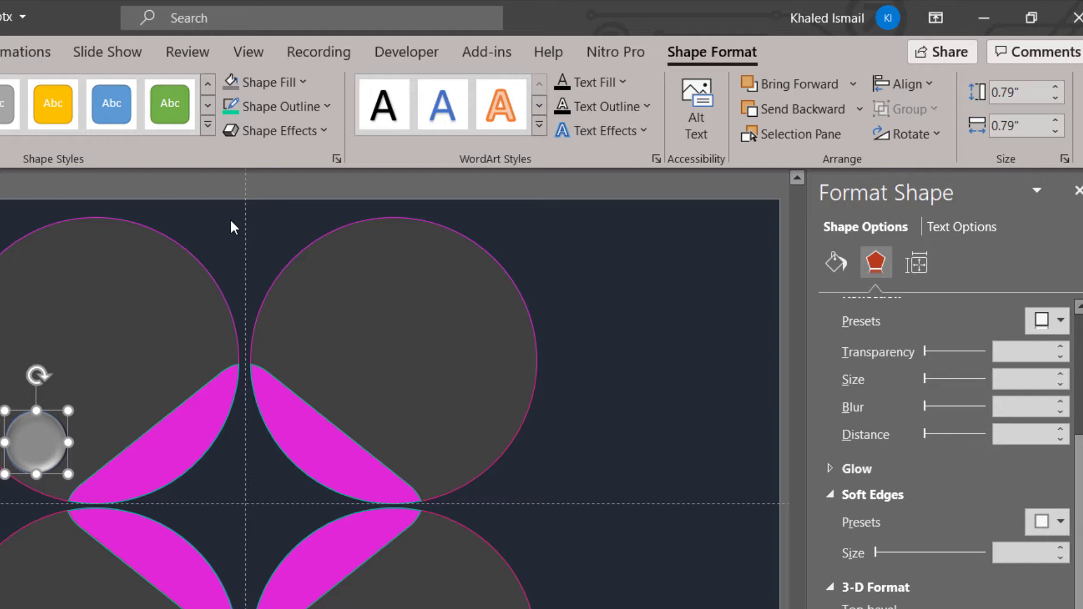
pyautogui.click(270, 106)
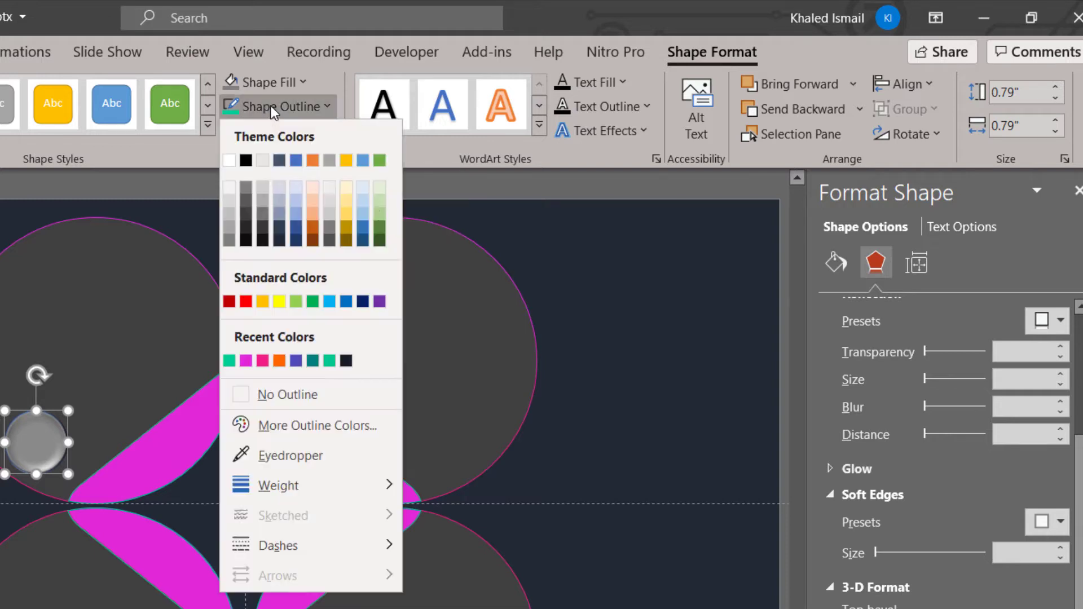
pyautogui.click(336, 395)
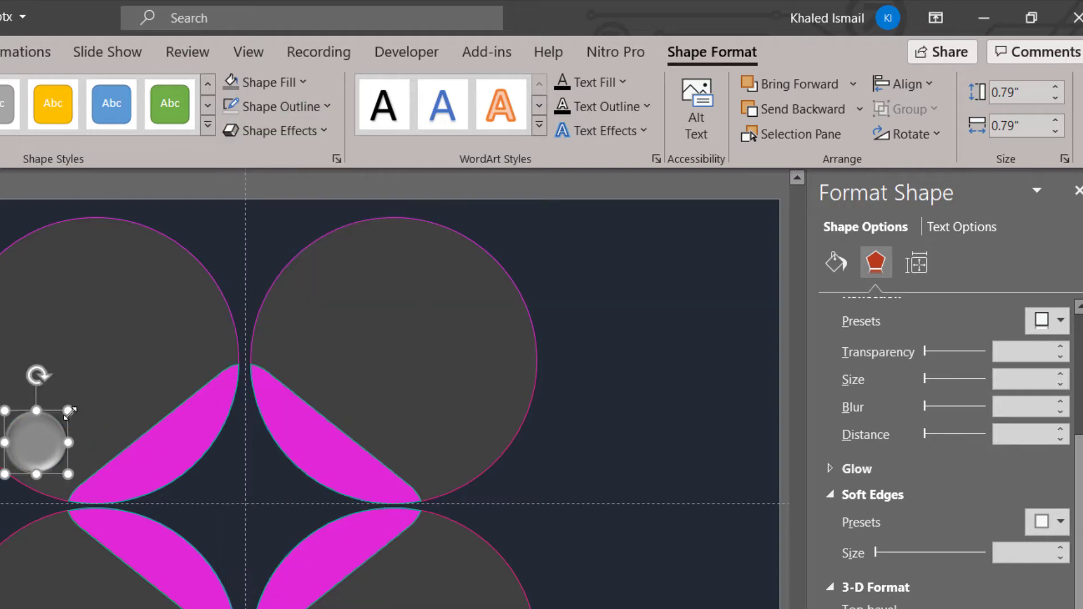
pyautogui.moveTo(69, 413); pyautogui.dragTo(77, 401)
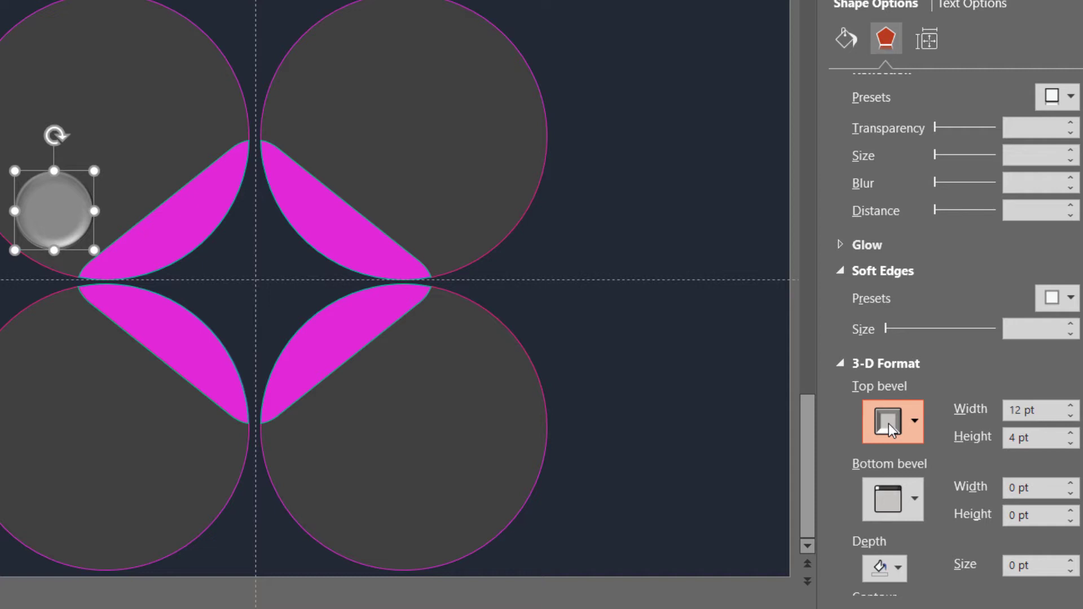
# Switch the small circle's top bevel to the 6 pt preset.
pyautogui.click(888, 424)
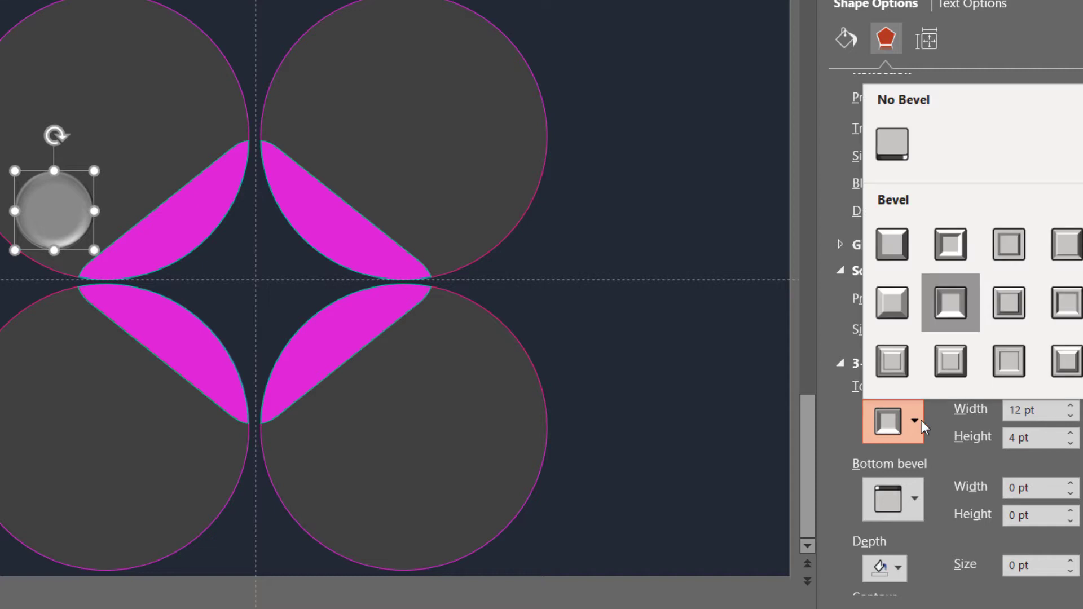
pyautogui.click(951, 361)
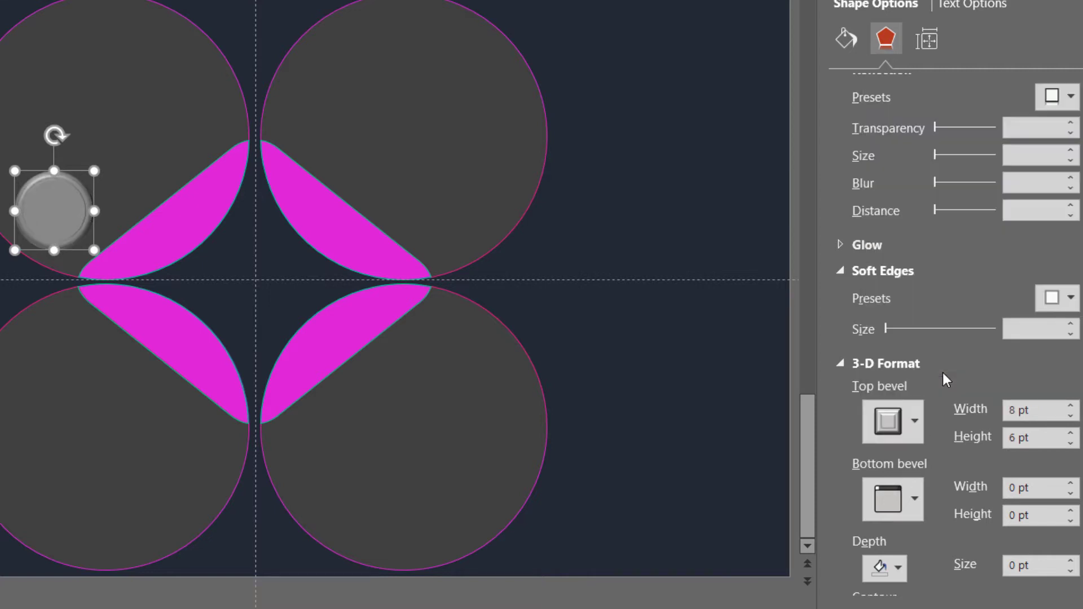
pyautogui.click(891, 424)
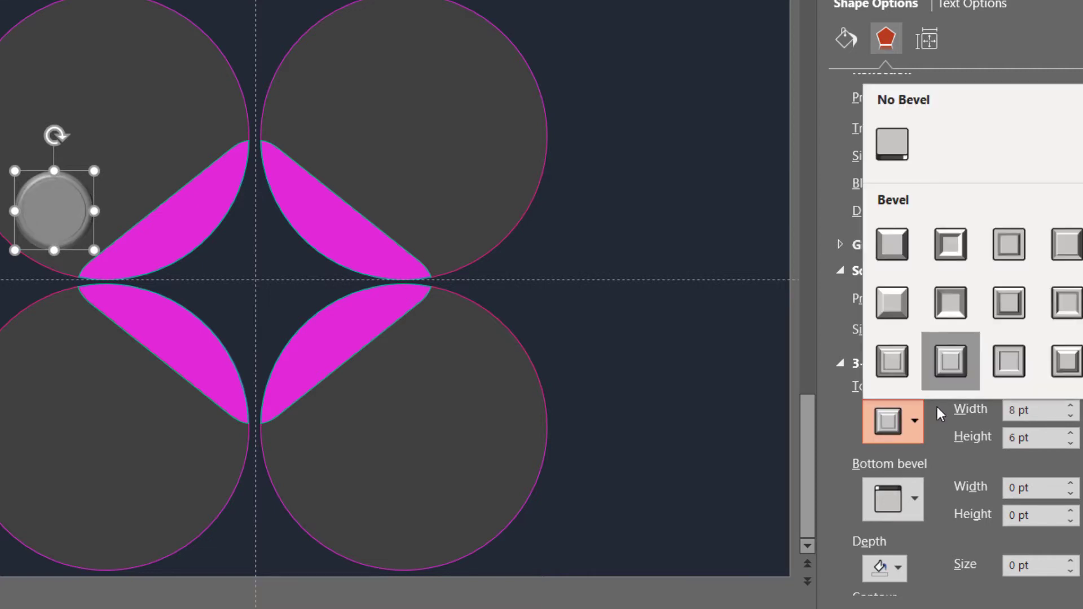
pyautogui.click(1065, 327)
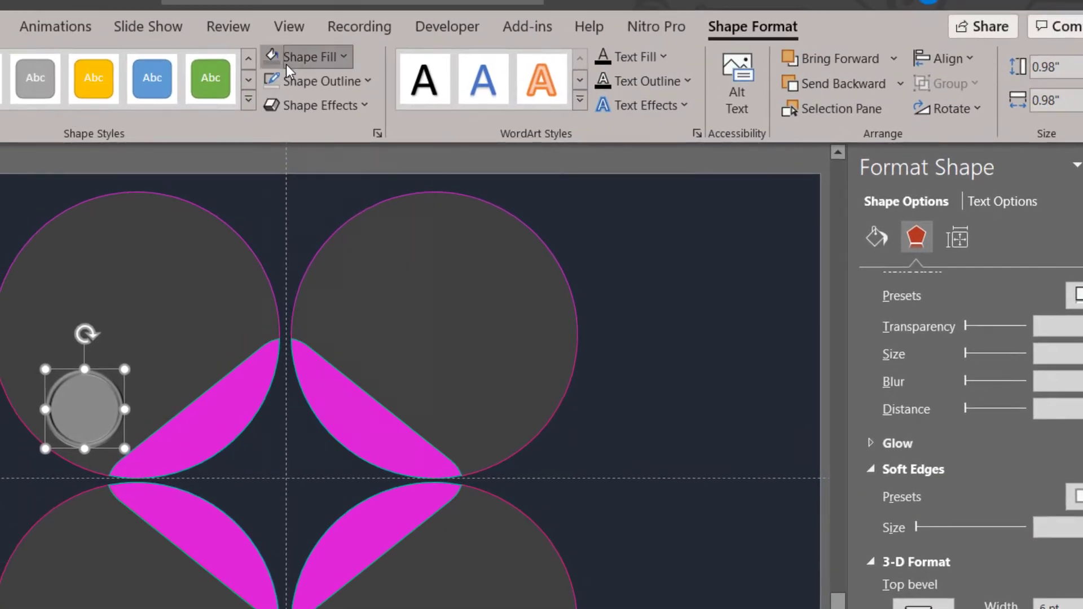
# Give the small circle a different 3-D material and a neutral lighting preset.
pyautogui.click(287, 62)
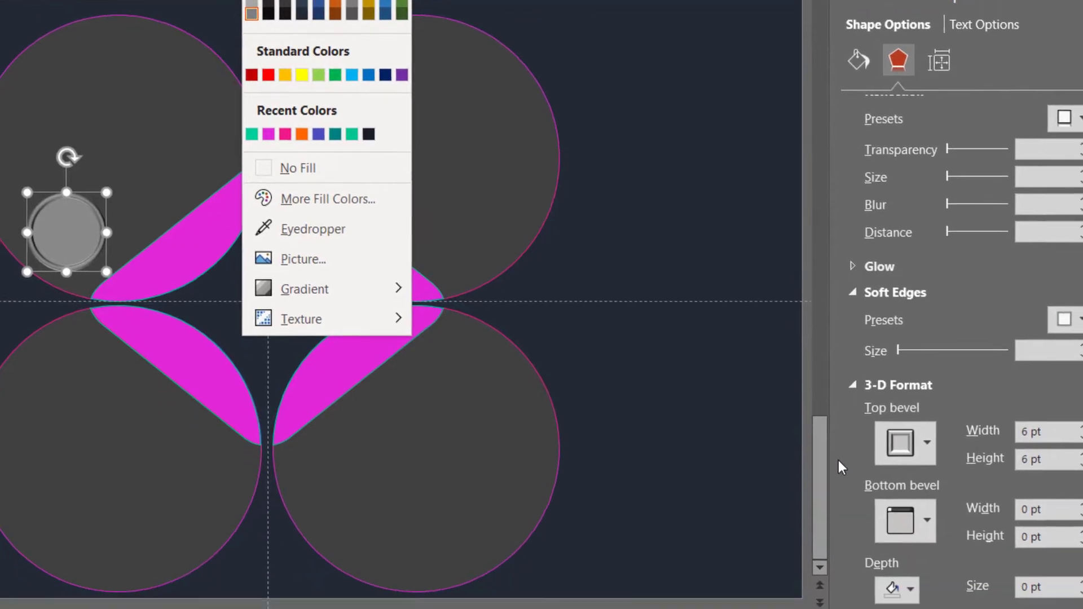
pyautogui.click(841, 432)
pyautogui.scroll(-3, 862, 449)
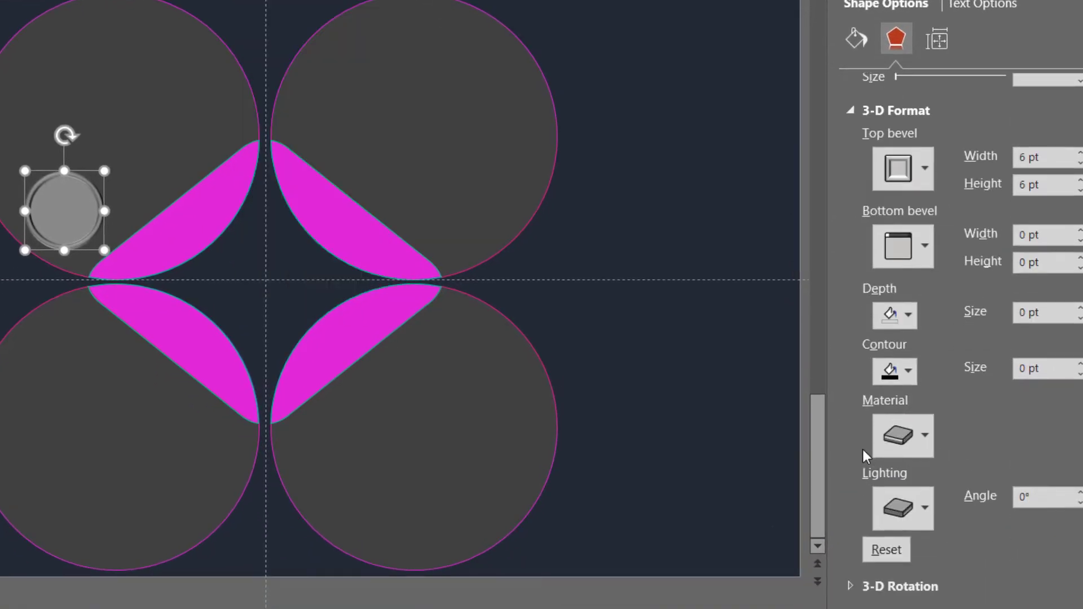
pyautogui.click(892, 432)
pyautogui.click(1055, 187)
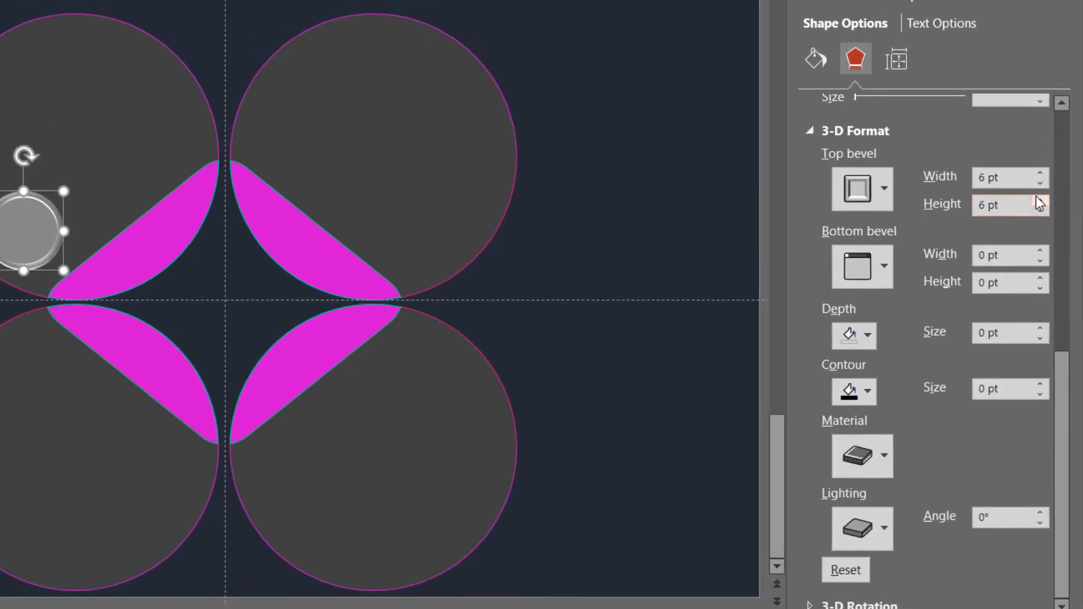
pyautogui.click(871, 526)
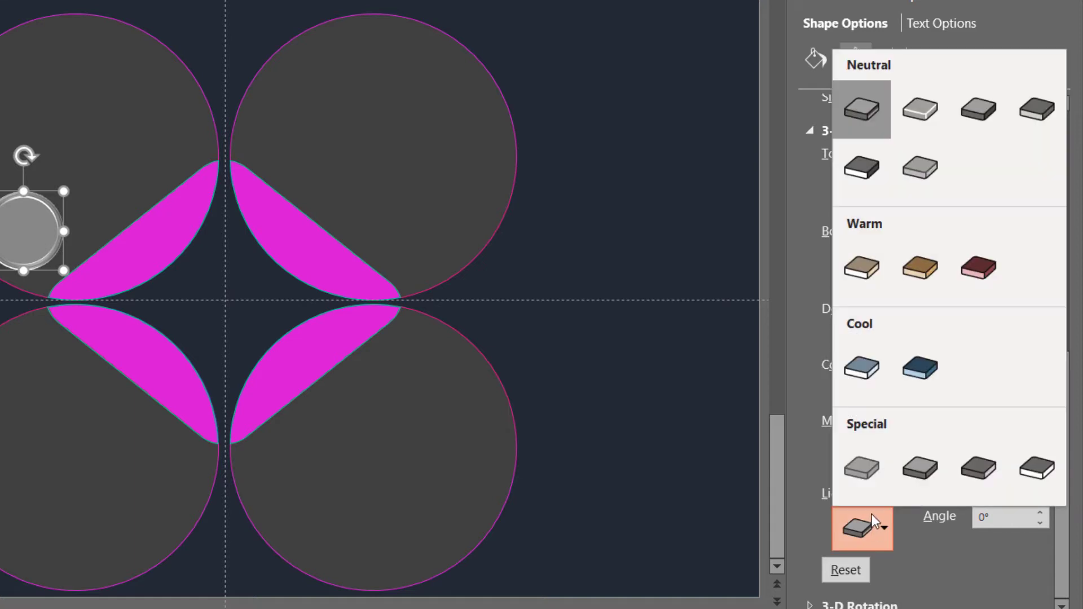
pyautogui.click(874, 176)
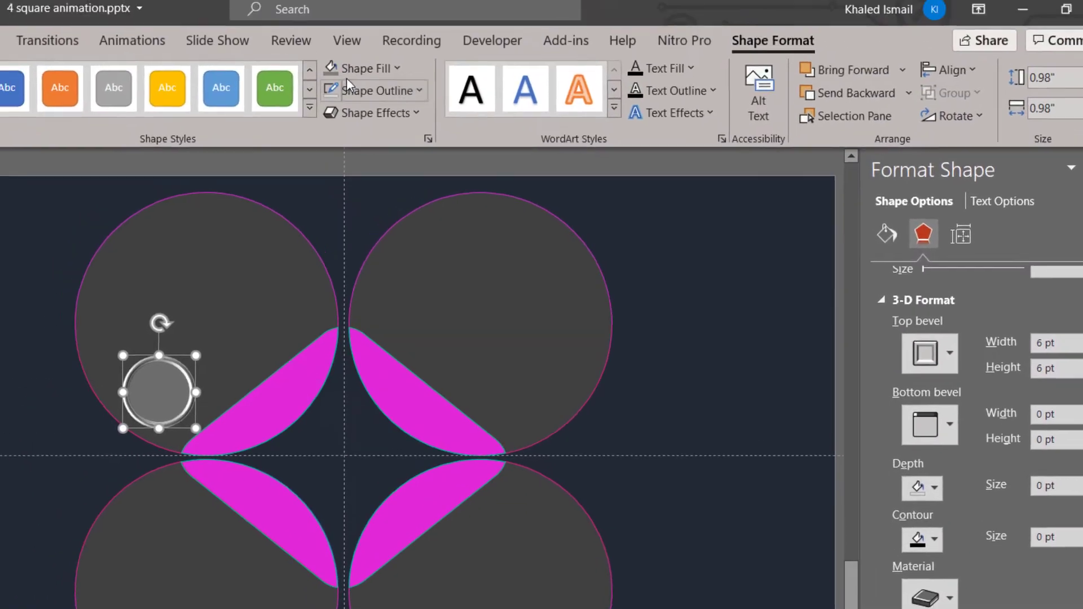
# Fill the small circle with Black, Text 1, Lighter 35% grey and deselect it.
pyautogui.click(361, 75)
pyautogui.click(349, 162)
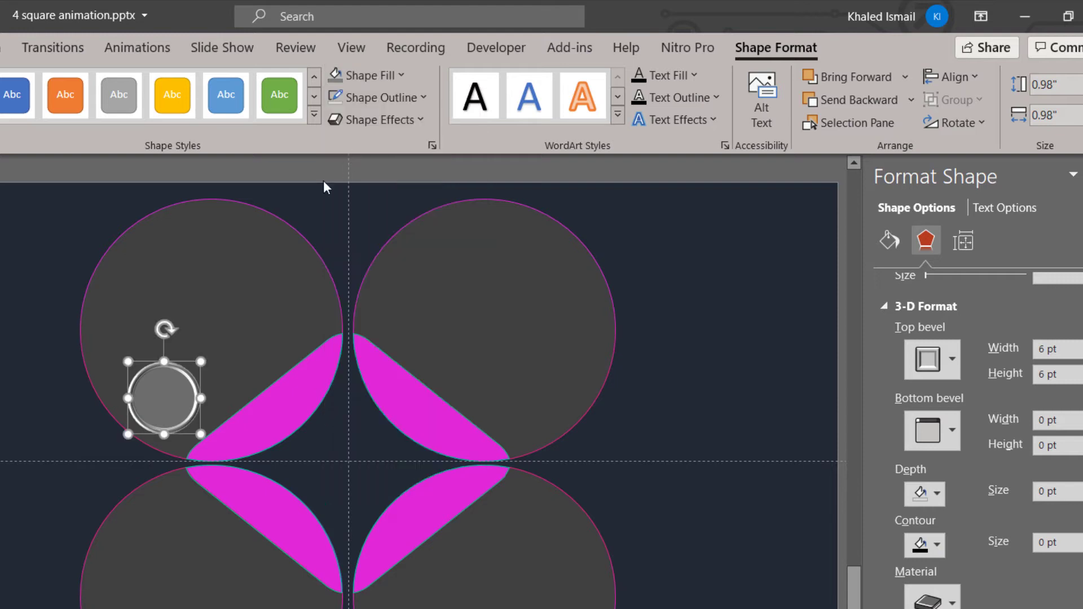
pyautogui.click(51, 372)
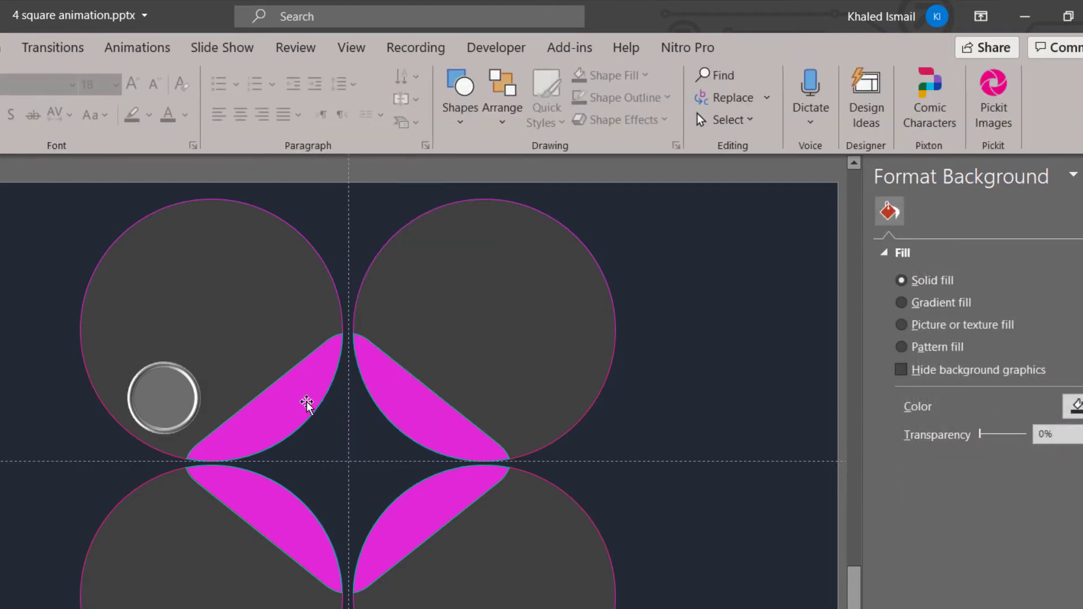
# Add an '01' text box over the small circle in Casanova Scotia font.
pyautogui.click(457, 107)
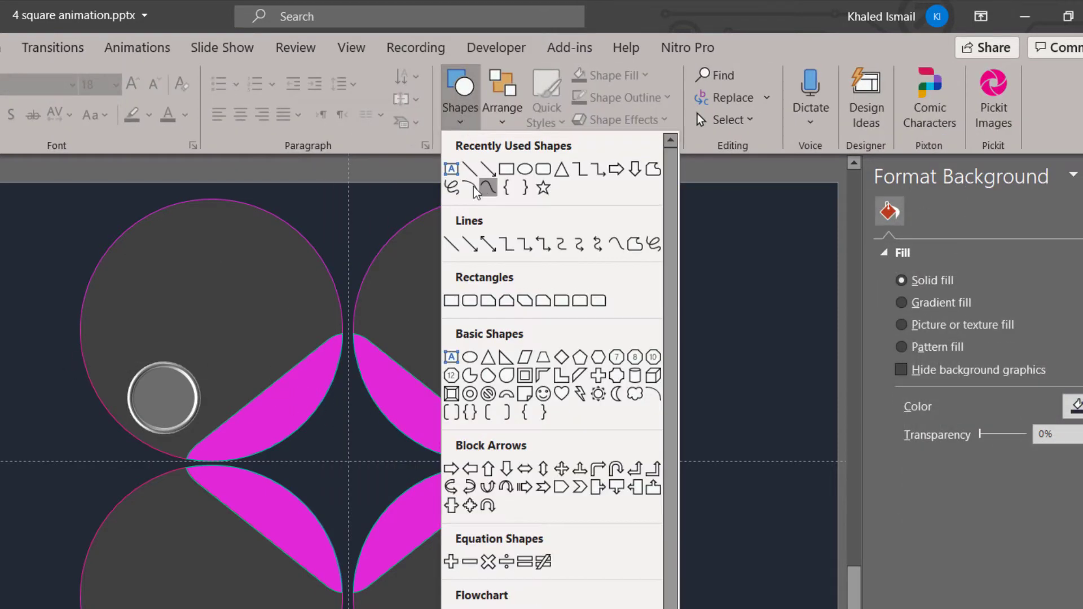
pyautogui.click(485, 189)
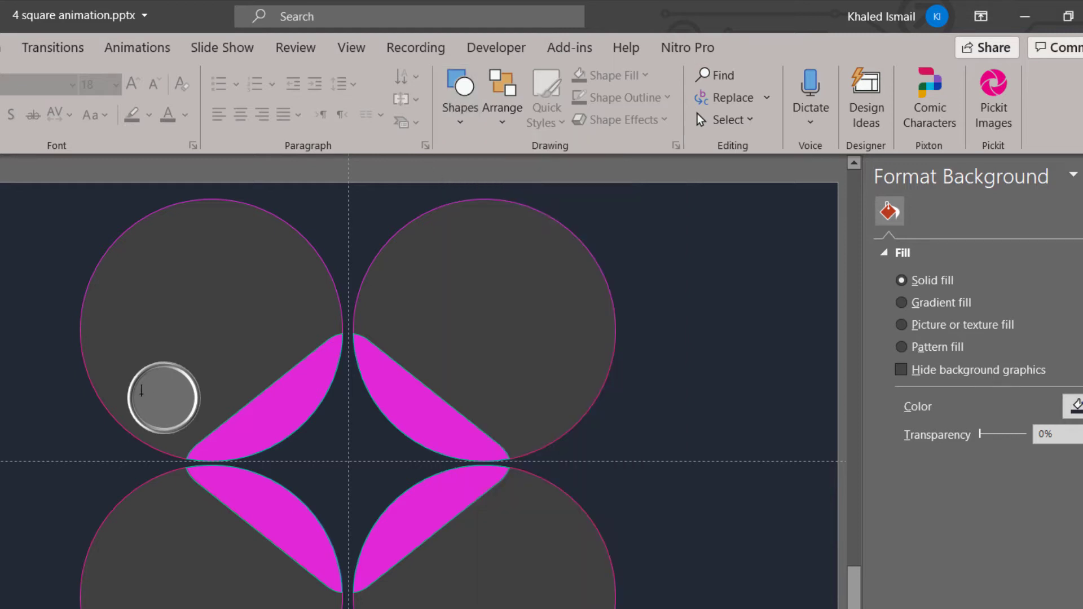
pyautogui.moveTo(180, 434); pyautogui.dragTo(184, 417)
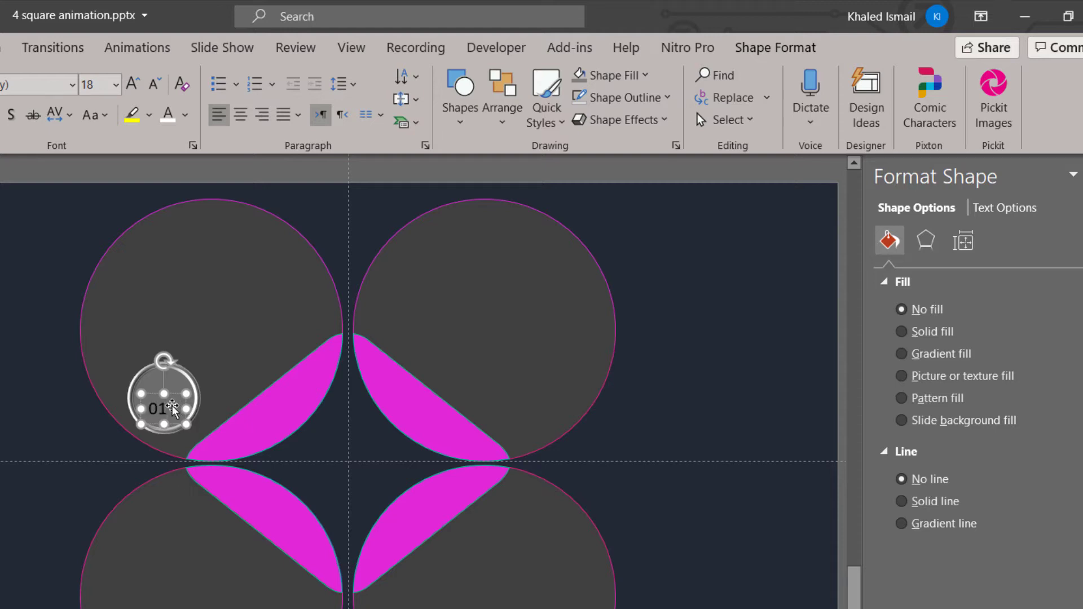
pyautogui.click(43, 87)
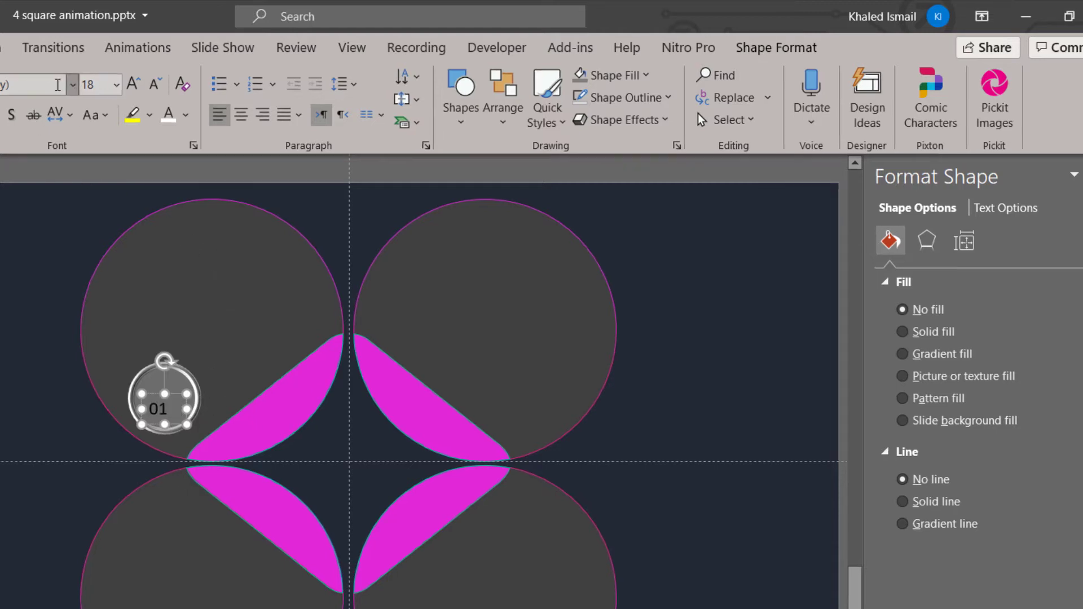
pyautogui.write('Casanova Scotia')
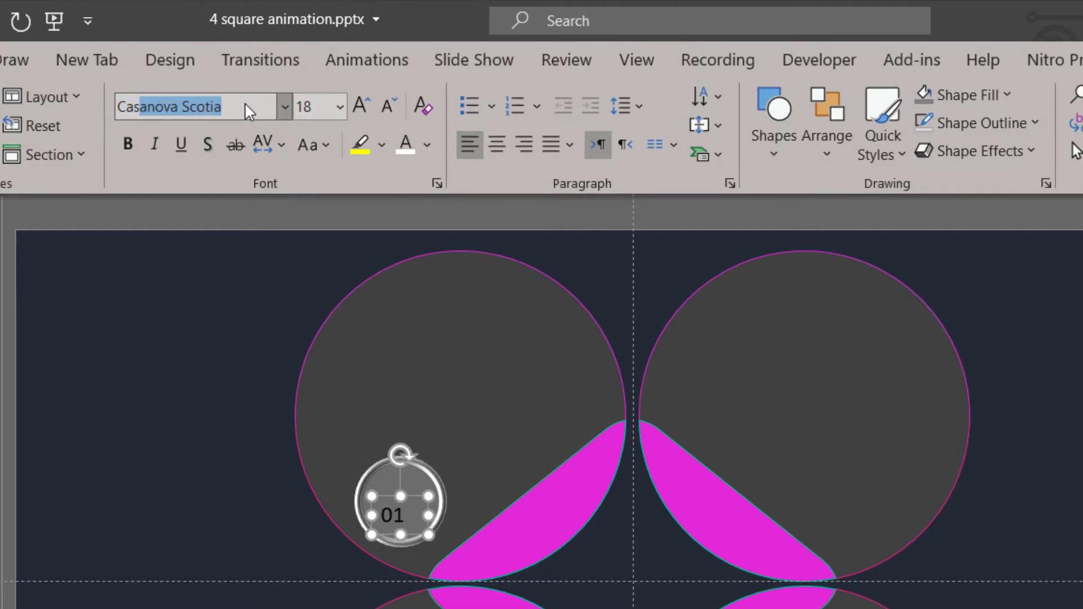
pyautogui.press('Return')
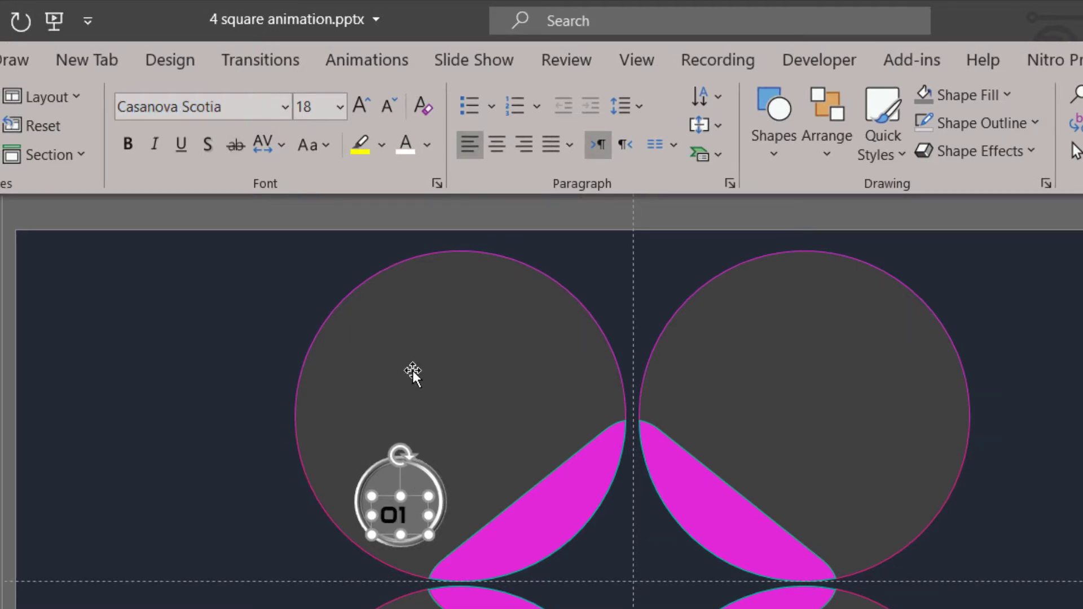
# Set the 01 label to 24 pt, fit it on one line and centre it over the circle.
pyautogui.click(364, 112)
pyautogui.click(365, 111)
pyautogui.click(364, 111)
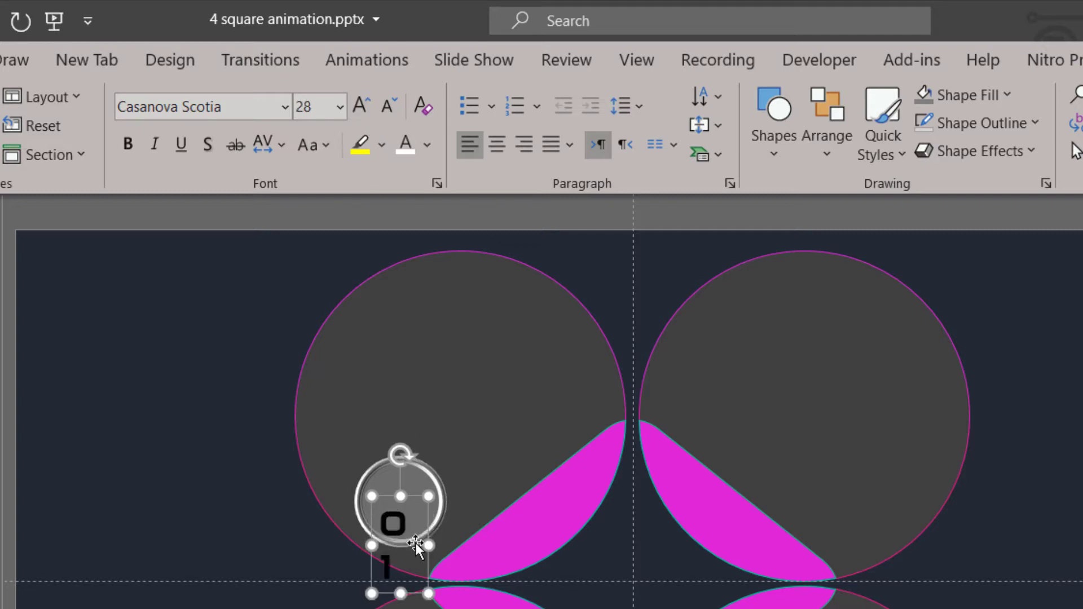
pyautogui.moveTo(411, 498); pyautogui.dragTo(397, 474)
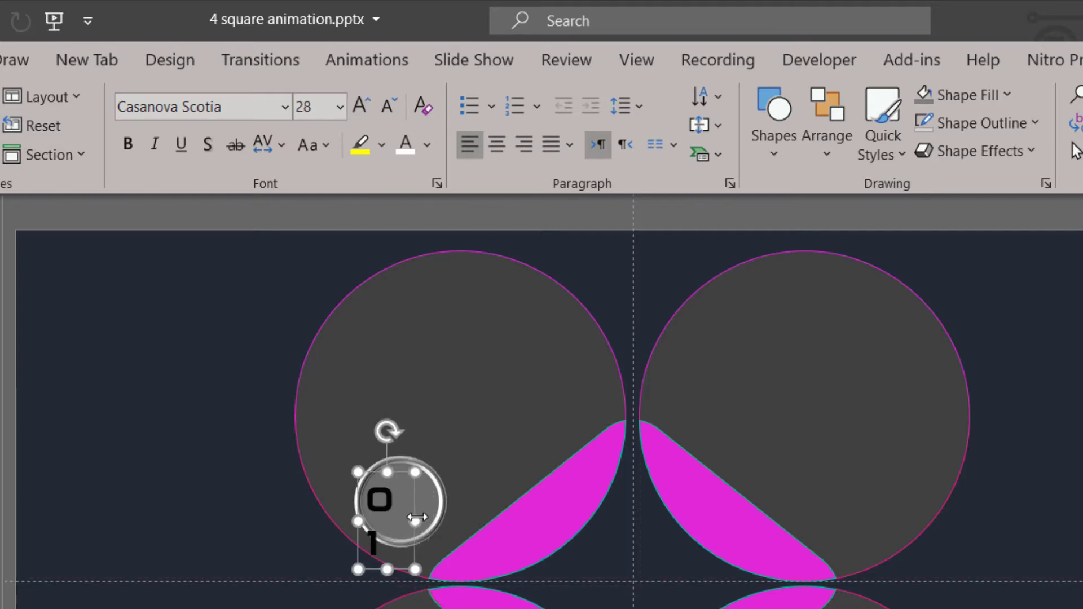
pyautogui.moveTo(426, 518); pyautogui.dragTo(430, 515)
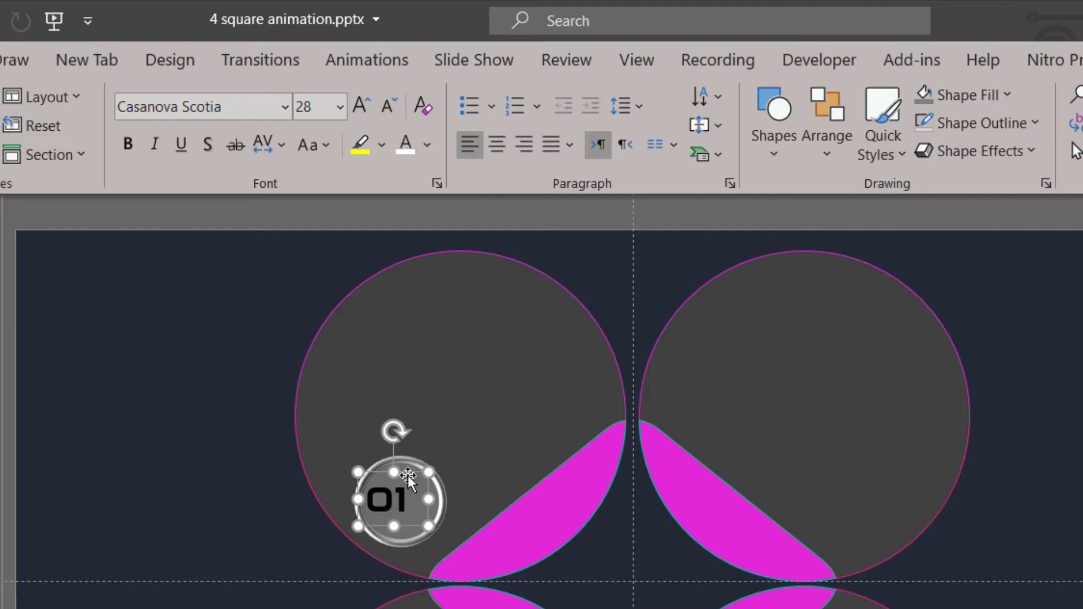
pyautogui.moveTo(409, 476); pyautogui.dragTo(420, 490)
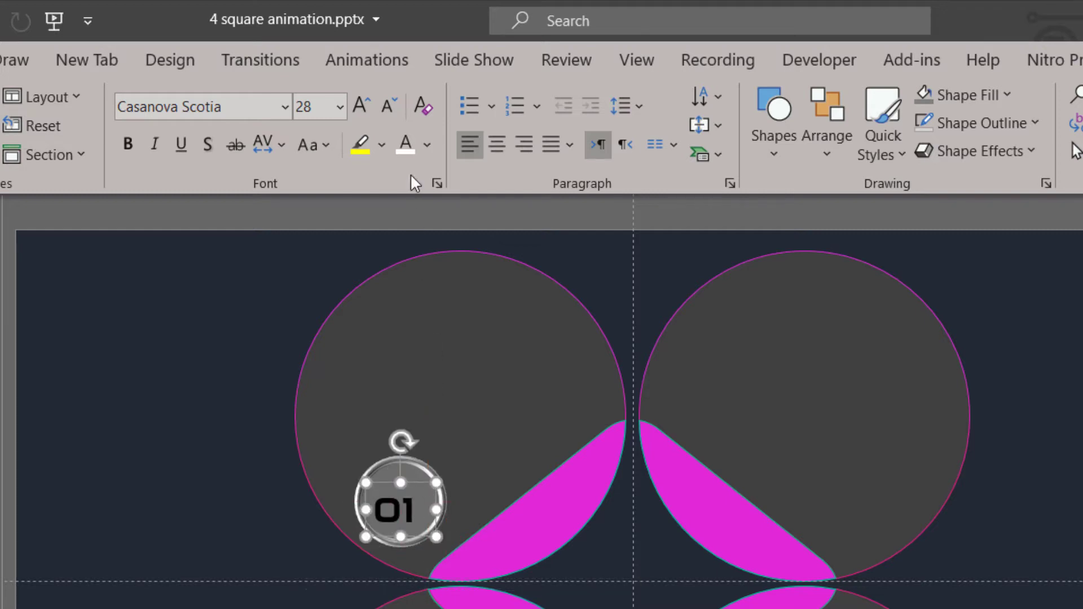
pyautogui.click(387, 107)
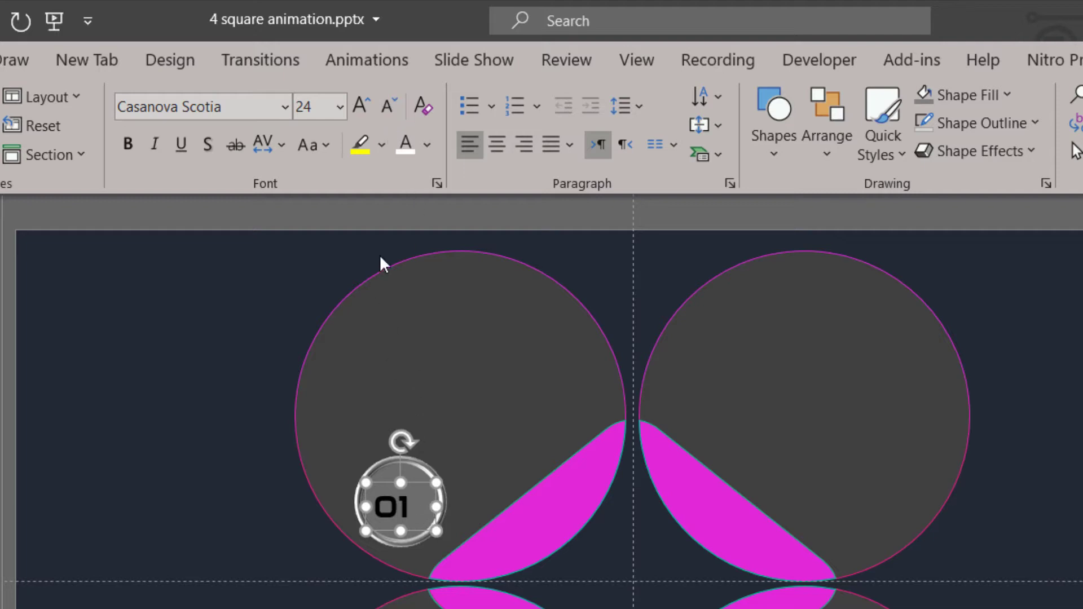
pyautogui.click(492, 144)
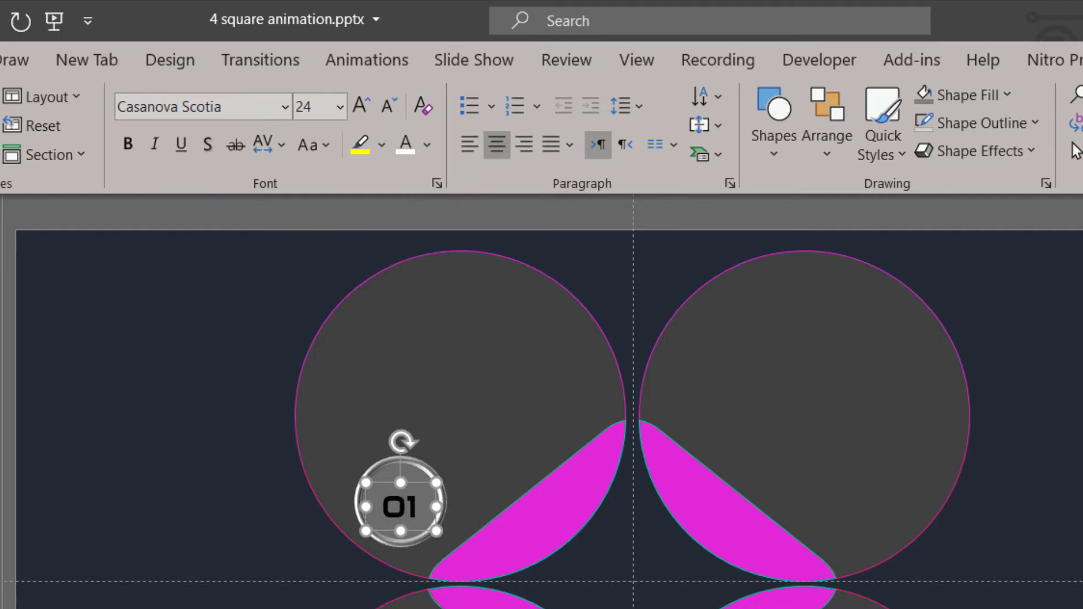
pyautogui.click(906, 265)
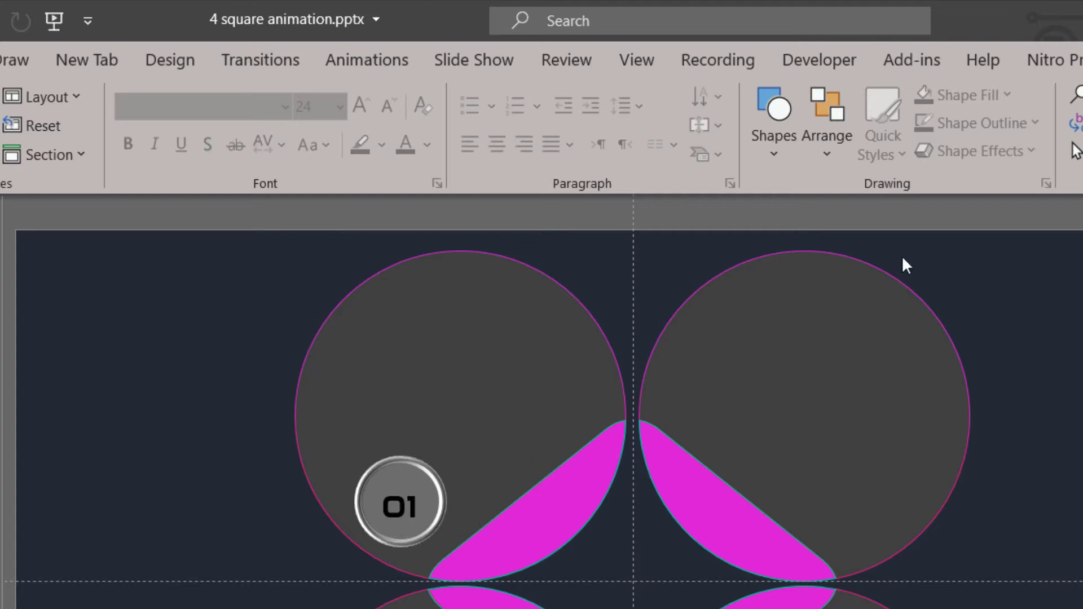
# Add a 'STEP' text box, widened to one line, just above the 01.
pyautogui.click(781, 157)
pyautogui.click(762, 215)
pyautogui.moveTo(413, 473); pyautogui.dragTo(418, 485)
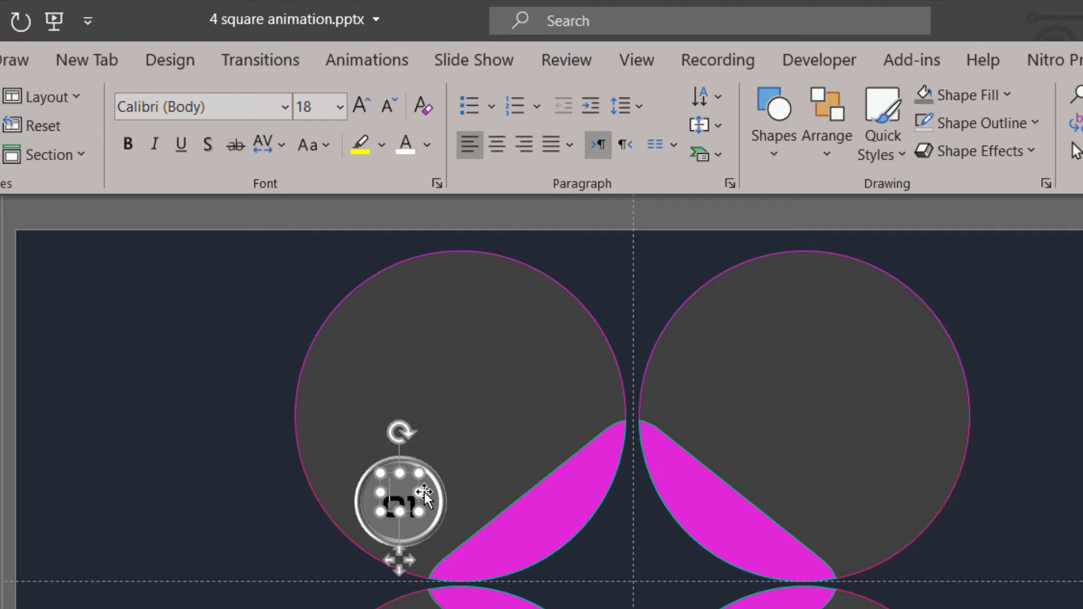
pyautogui.write('STE')
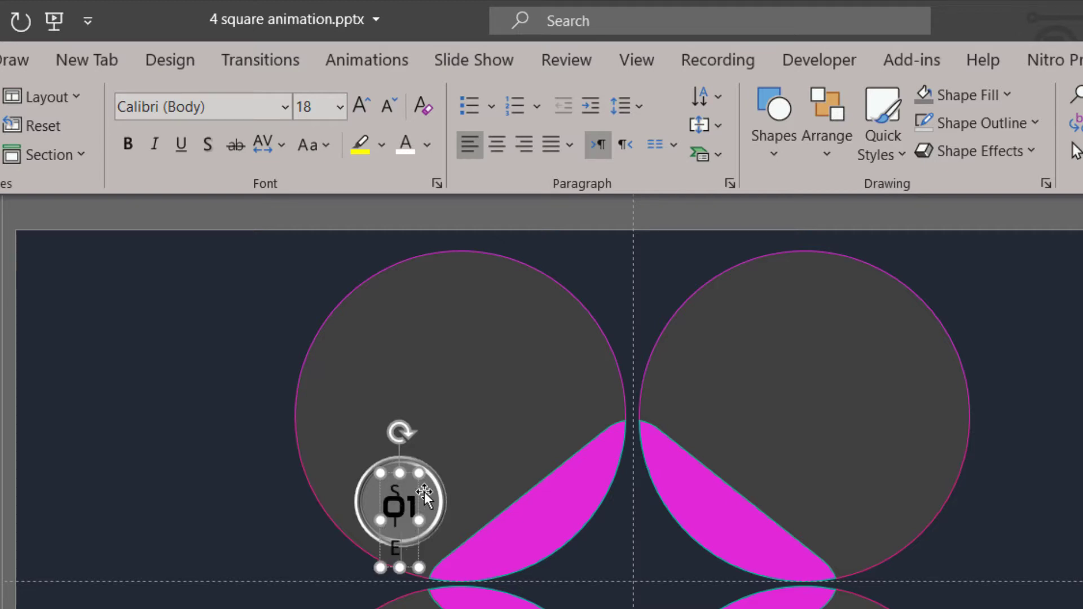
pyautogui.write('P')
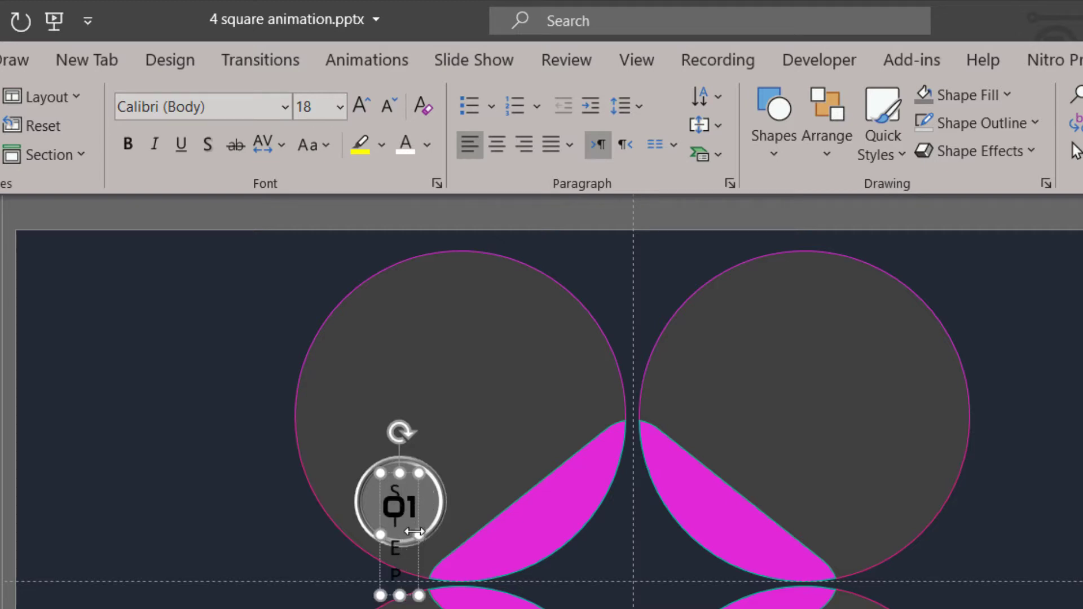
pyautogui.moveTo(419, 534); pyautogui.dragTo(436, 534)
pyautogui.moveTo(381, 508); pyautogui.dragTo(365, 508)
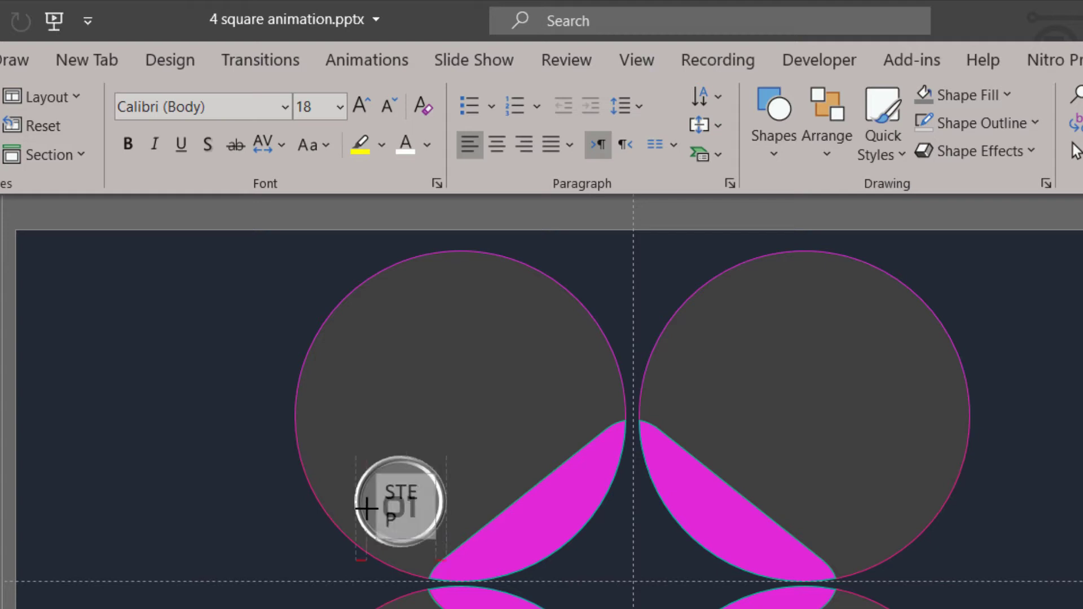
pyautogui.moveTo(410, 477); pyautogui.dragTo(416, 464)
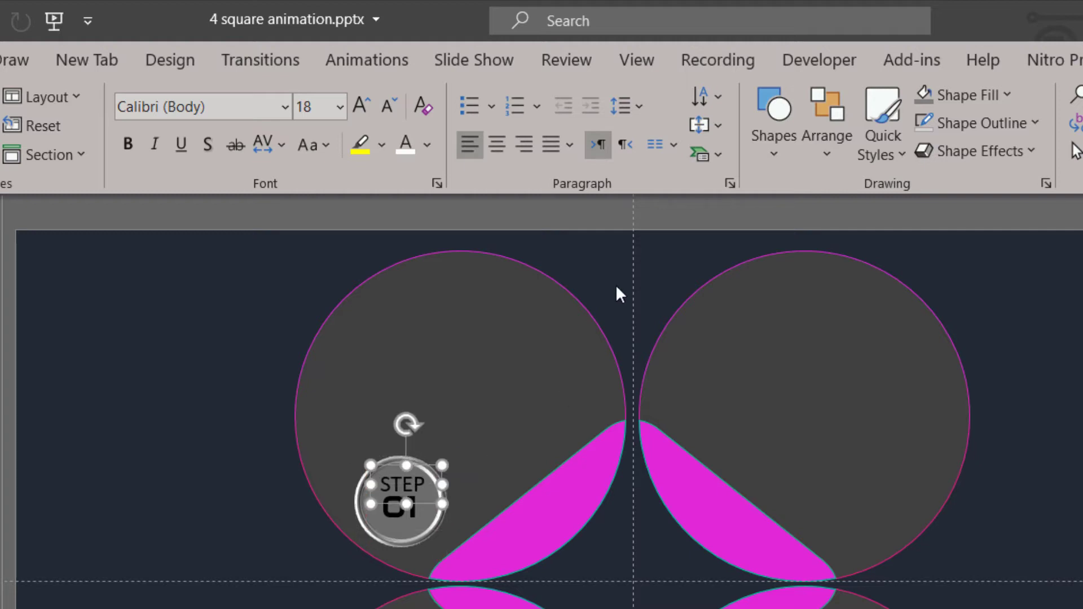
# Format the STEP text as bold purple Century Gothic 16 pt.
pyautogui.click(220, 108)
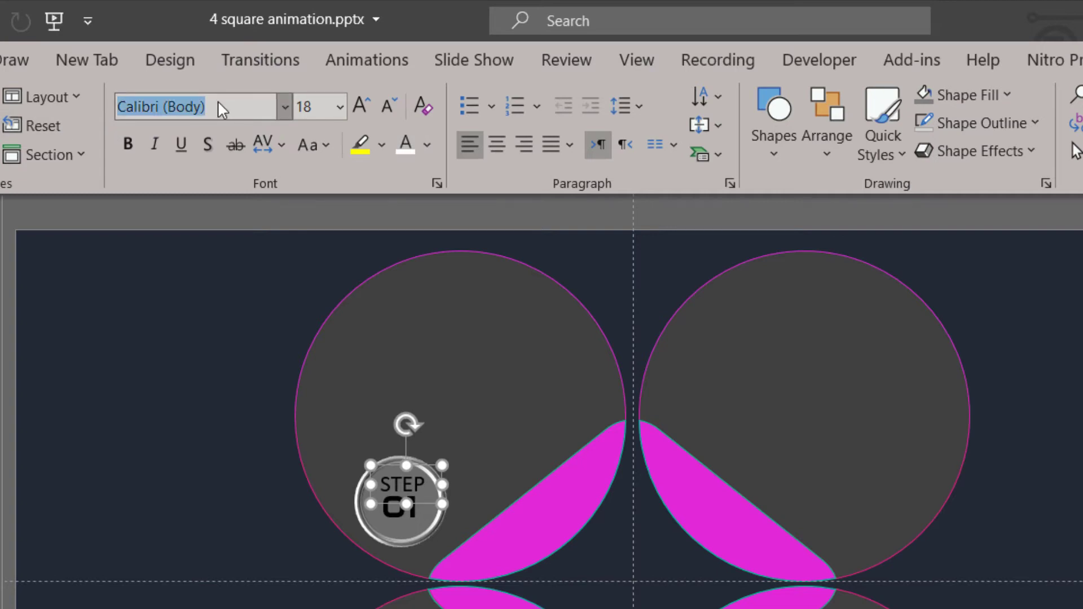
pyautogui.write('C')
pyautogui.press('BackSpace')
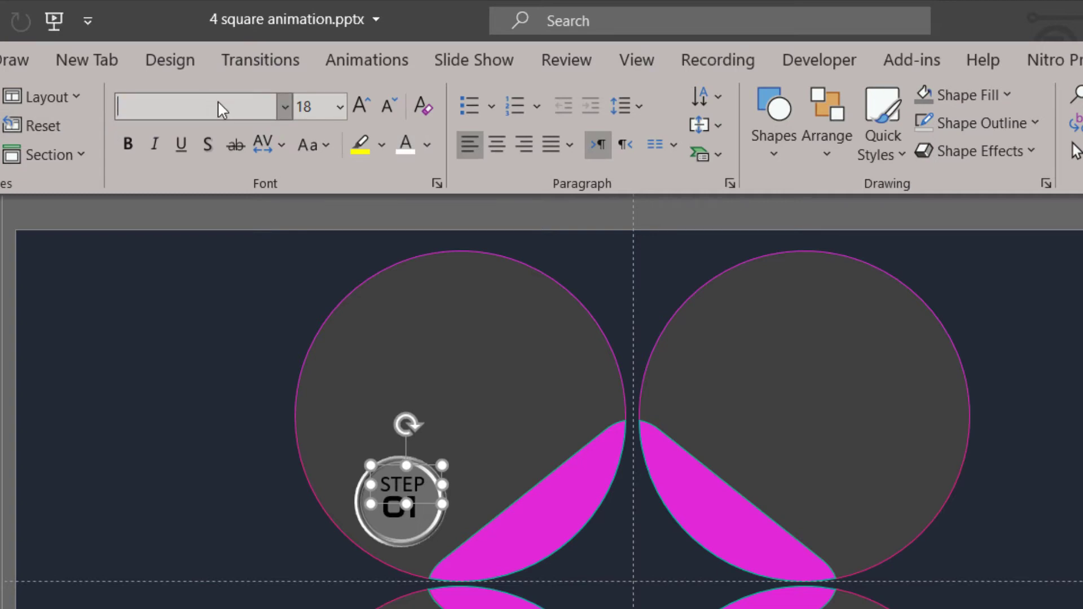
pyautogui.write('Century Gothic')
pyautogui.press('Return')
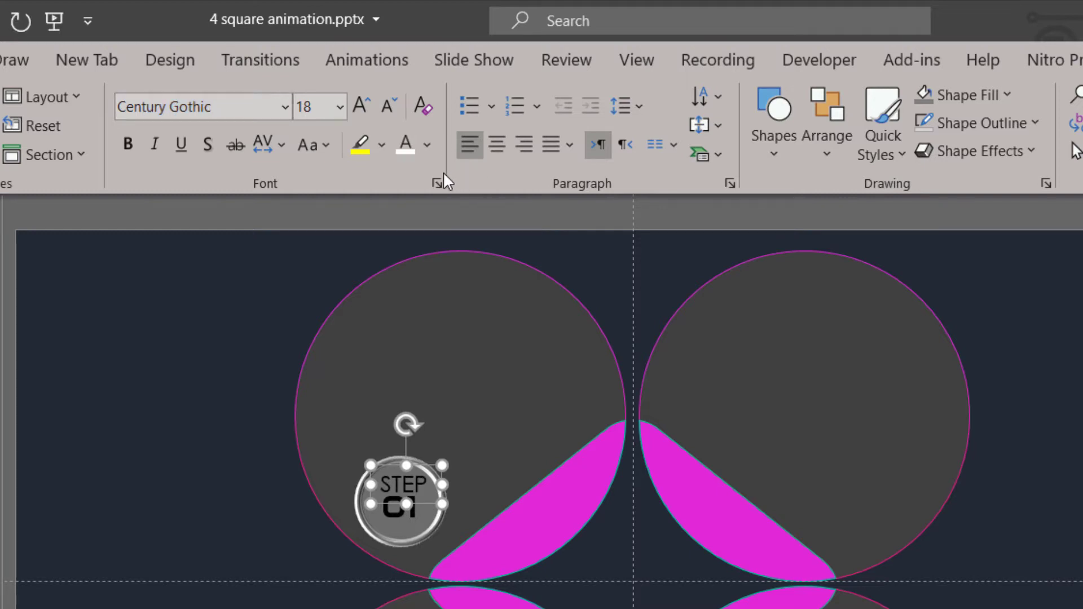
pyautogui.click(383, 106)
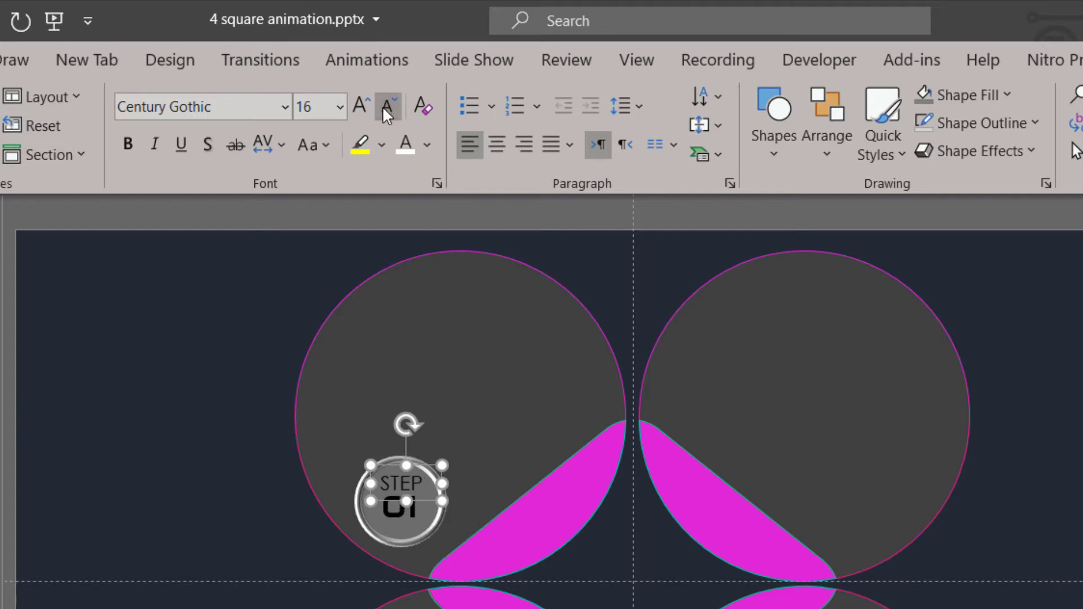
pyautogui.click(427, 148)
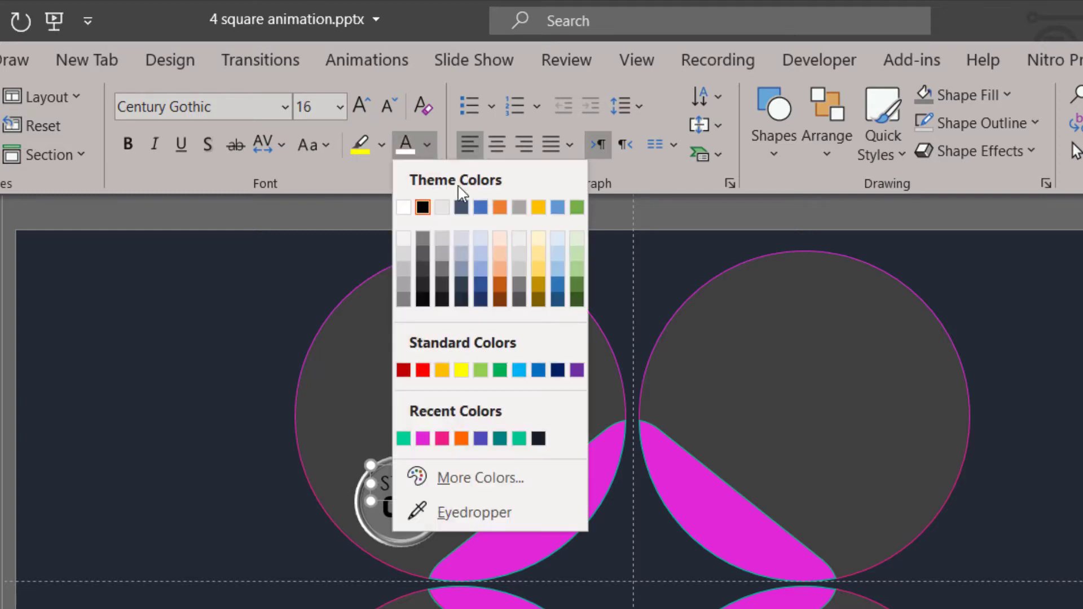
pyautogui.click(423, 439)
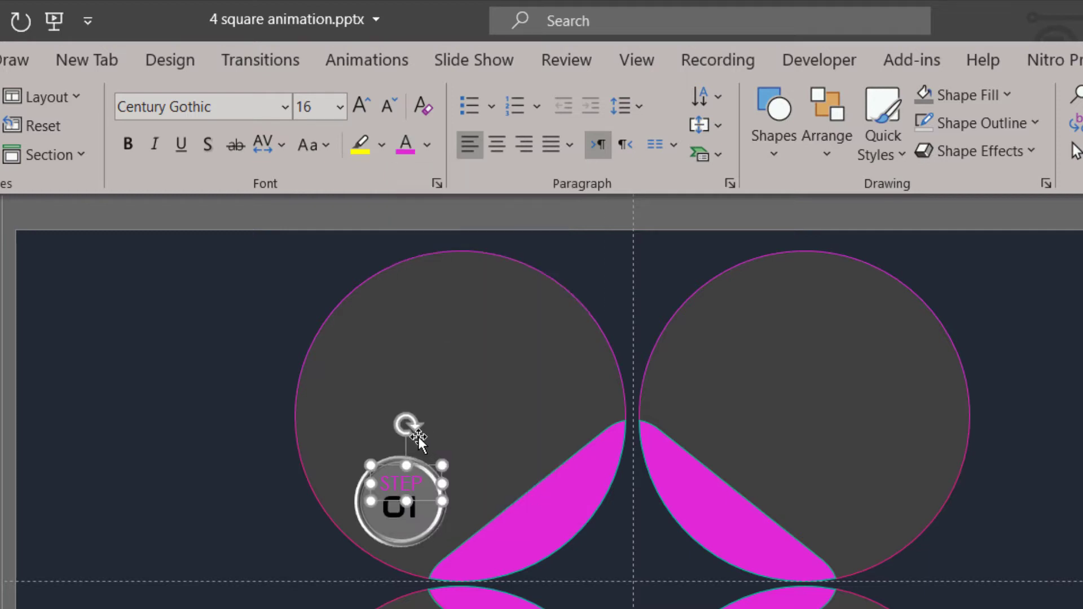
pyautogui.click(129, 145)
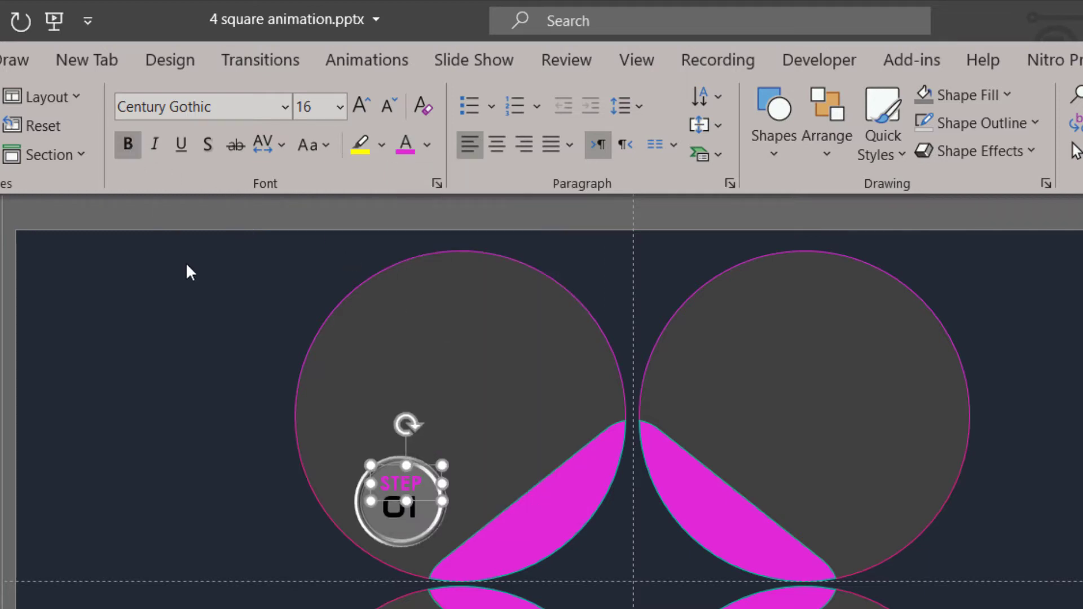
# Nudge the 01 numeral slightly lower and colour it magenta to match STEP.
pyautogui.click(419, 531)
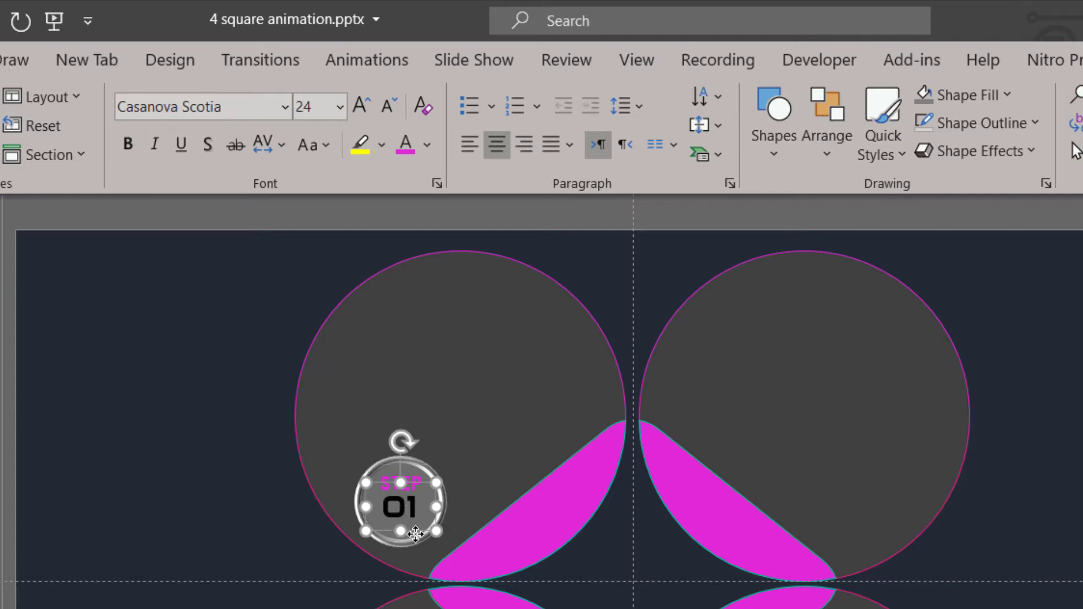
pyautogui.moveTo(416, 534); pyautogui.dragTo(416, 539)
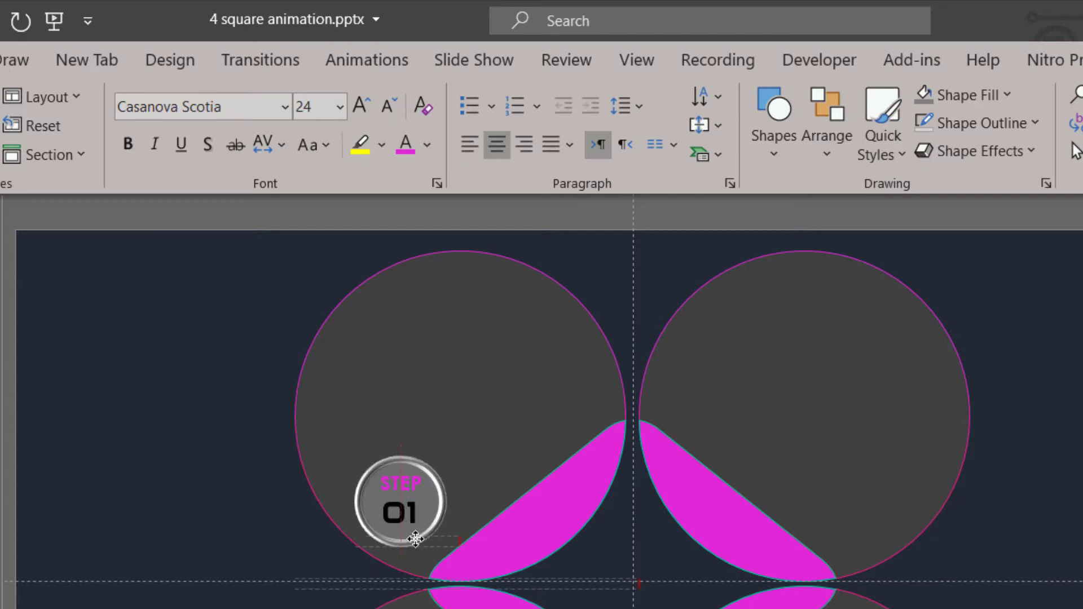
pyautogui.click(406, 148)
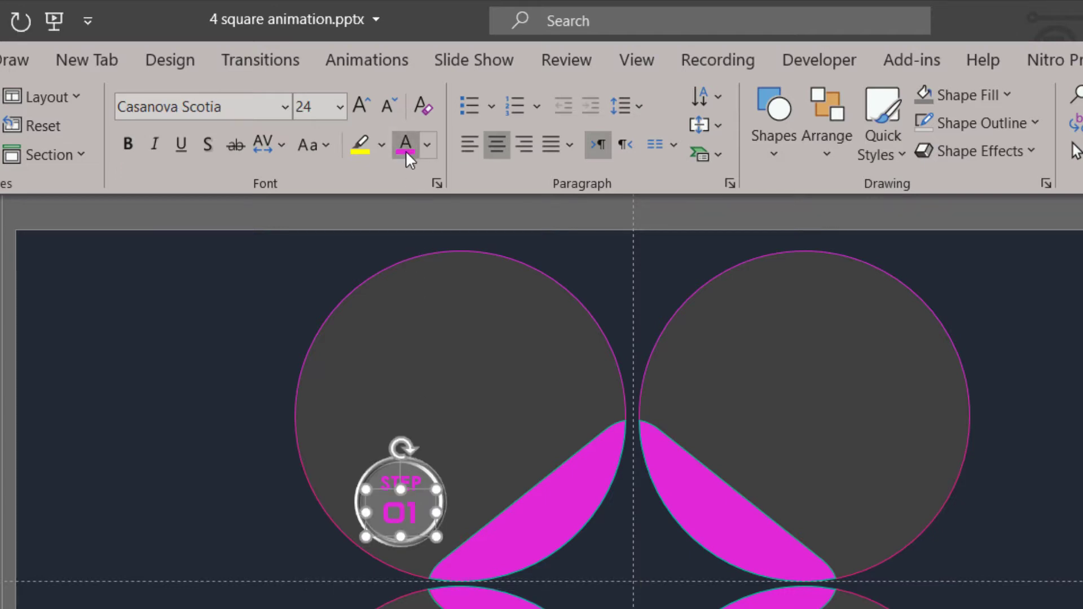
pyautogui.click(425, 513)
# Group the STEP, 01 and circle badge parts into a single object.
pyautogui.click(424, 513)
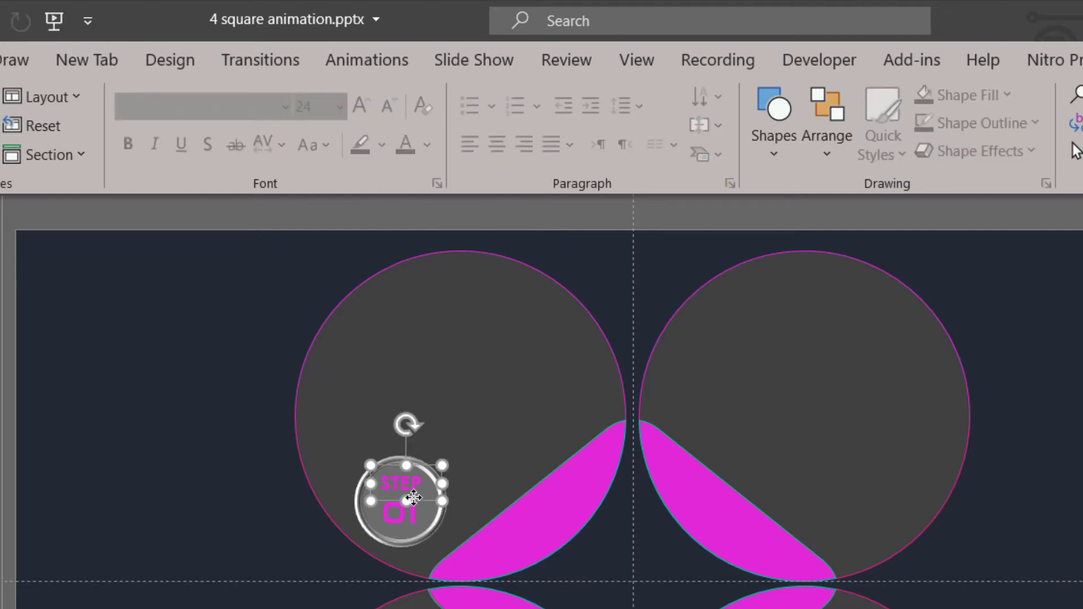
pyautogui.click(408, 519)
pyautogui.keyDown('ctrl'); pyautogui.click(398, 546); pyautogui.keyUp('ctrl')
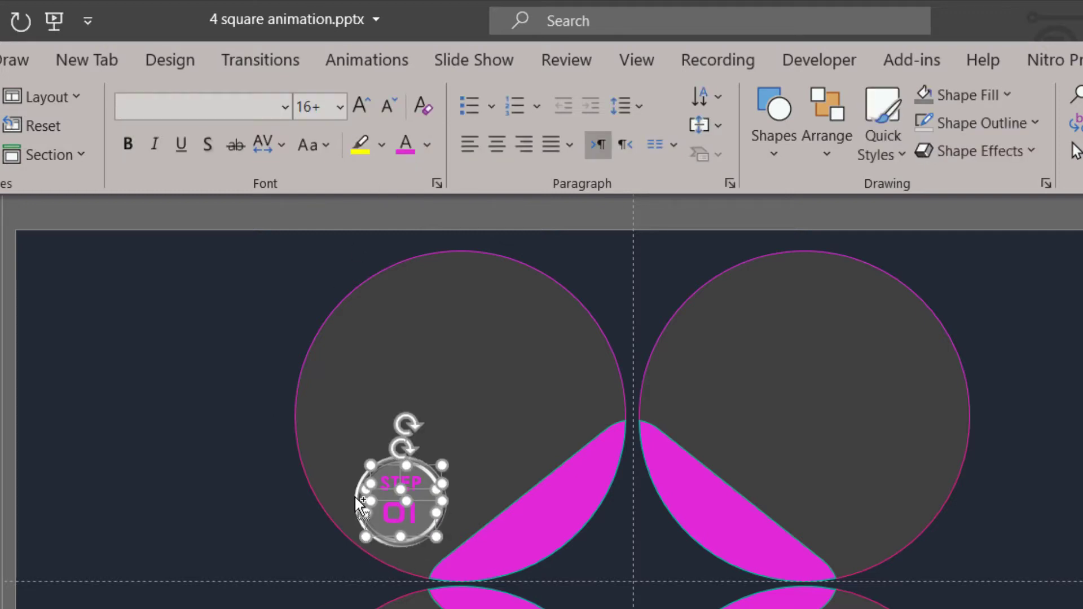
pyautogui.hotkey('ctrl', 'g')
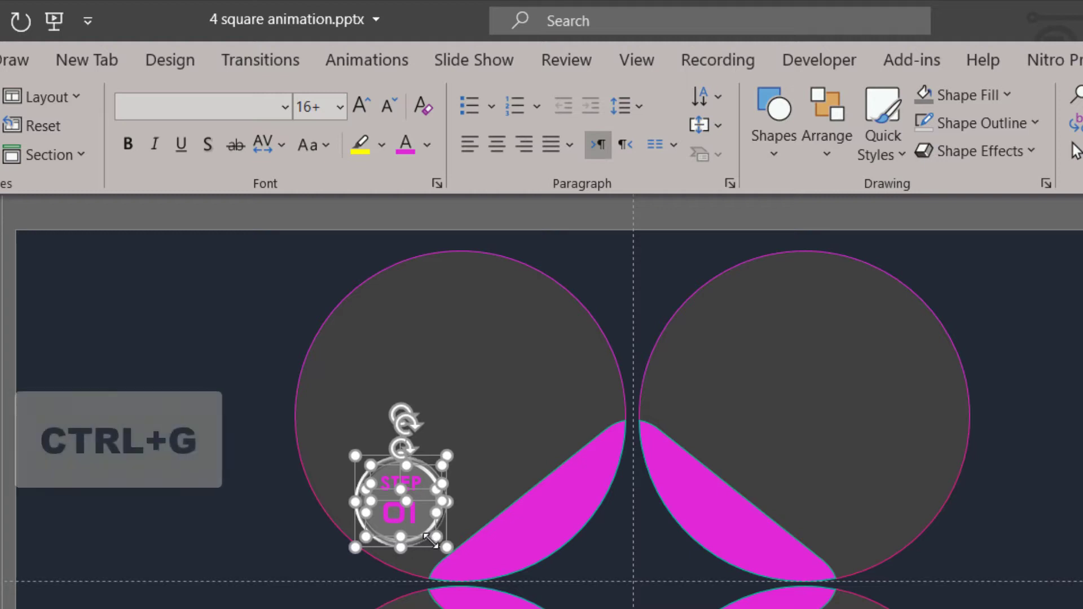
pyautogui.click(223, 536)
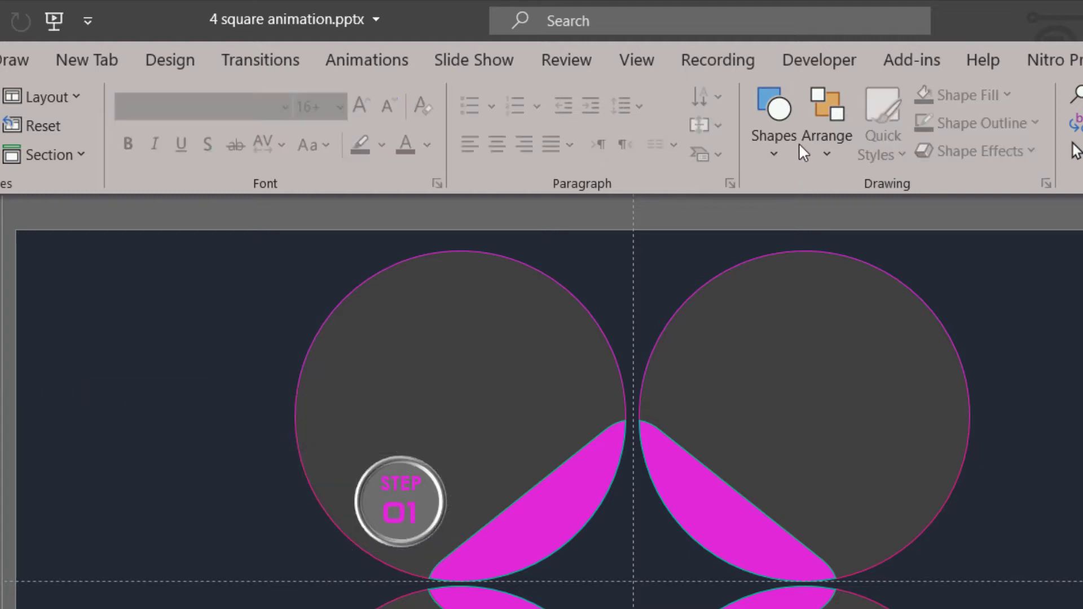
pyautogui.click(785, 152)
pyautogui.click(764, 213)
# Type the placeholder step description with a subscribe line in a new text box, correcting 'YouTube'.
pyautogui.moveTo(343, 323); pyautogui.dragTo(579, 419)
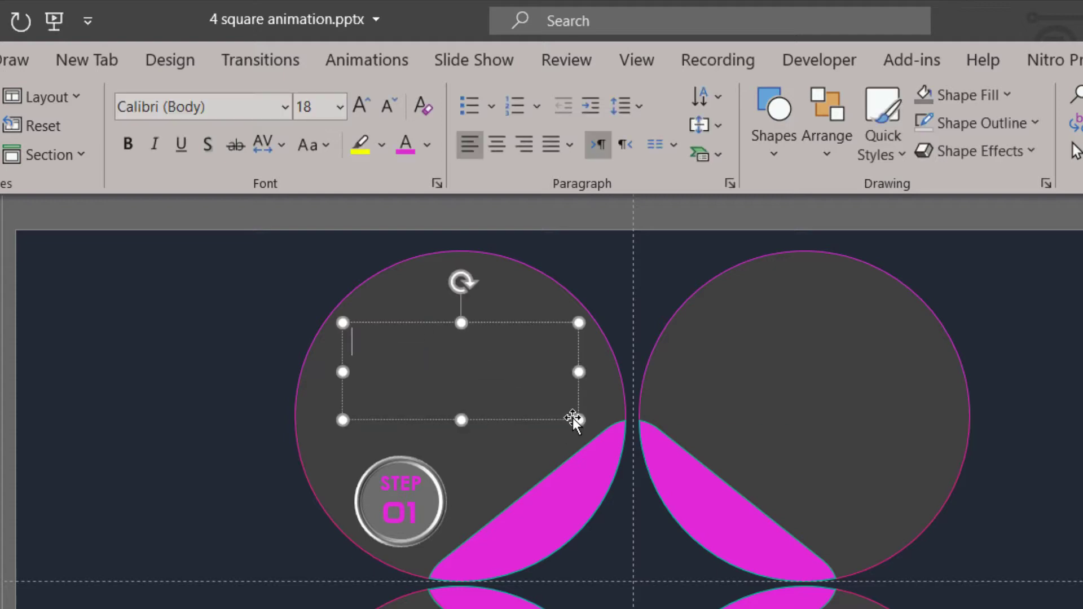
pyautogui.write('Add yo')
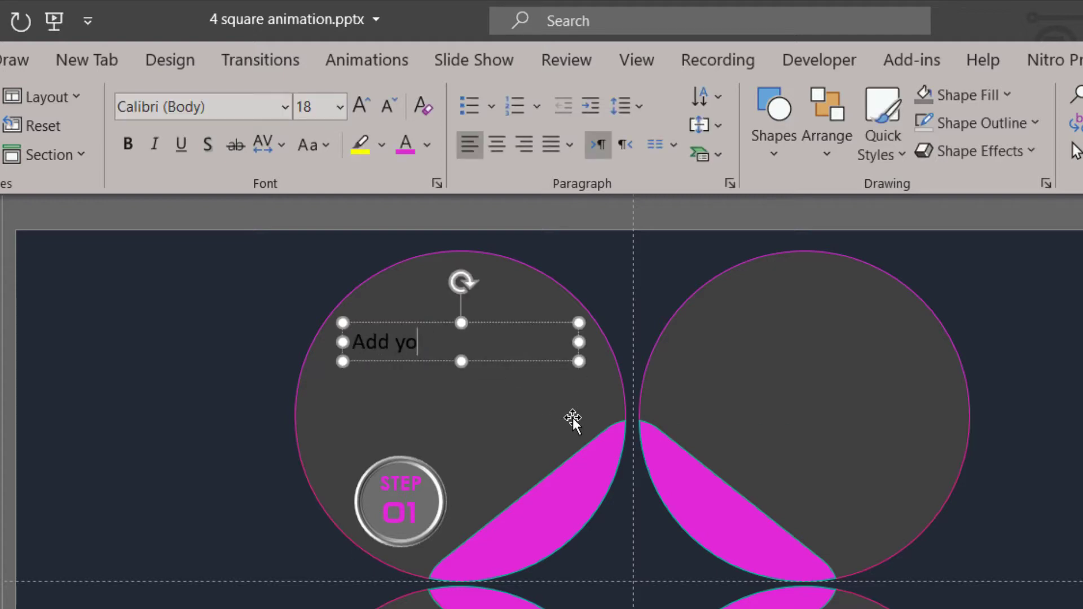
pyautogui.write('ur text here')
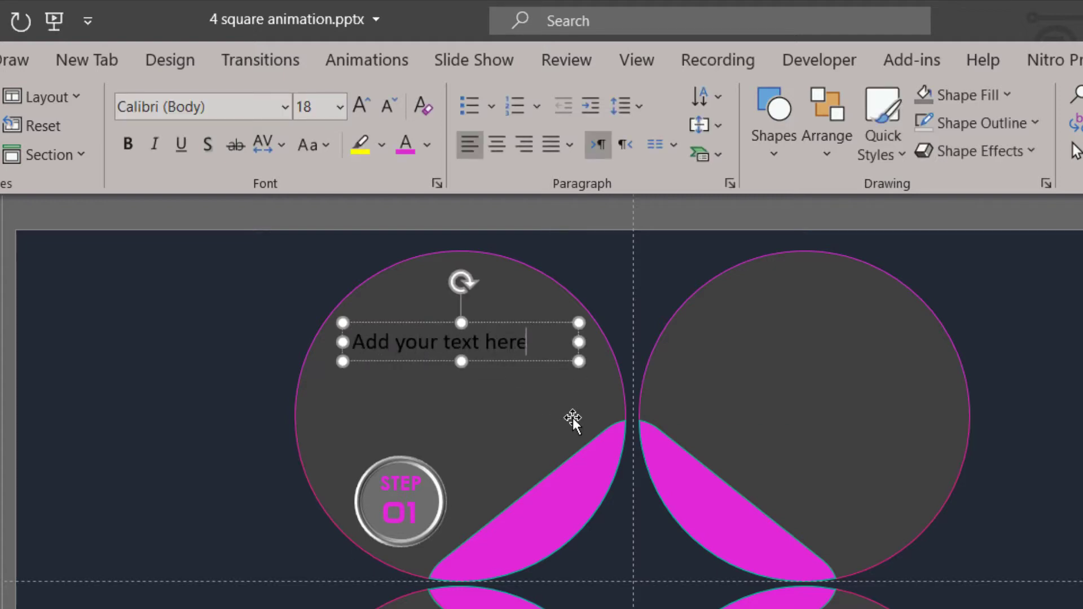
pyautogui.write(' to ')
pyautogui.write('describe ')
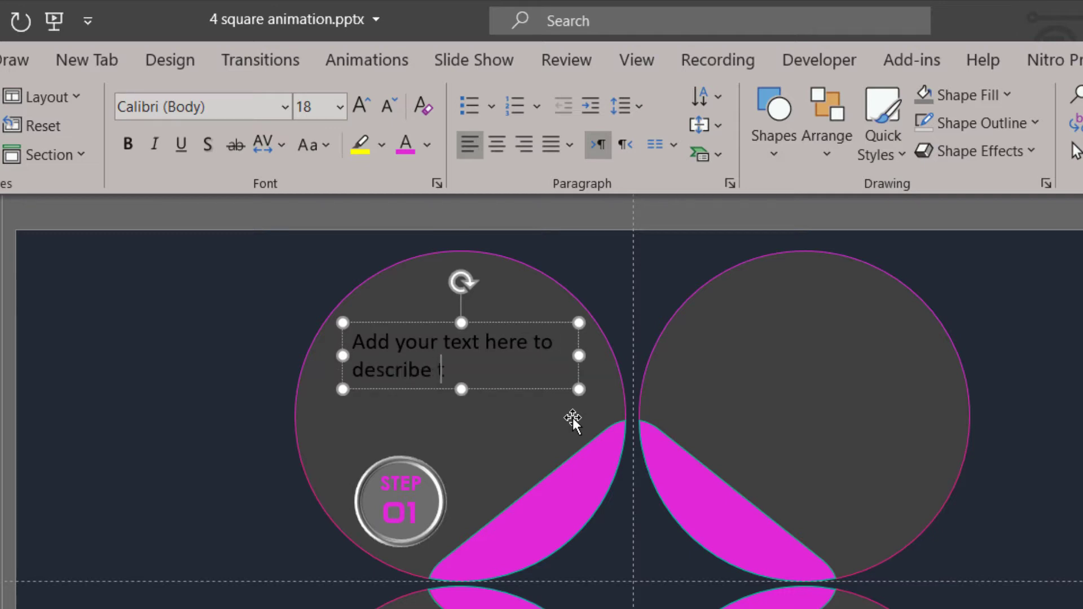
pyautogui.write('the Step ')
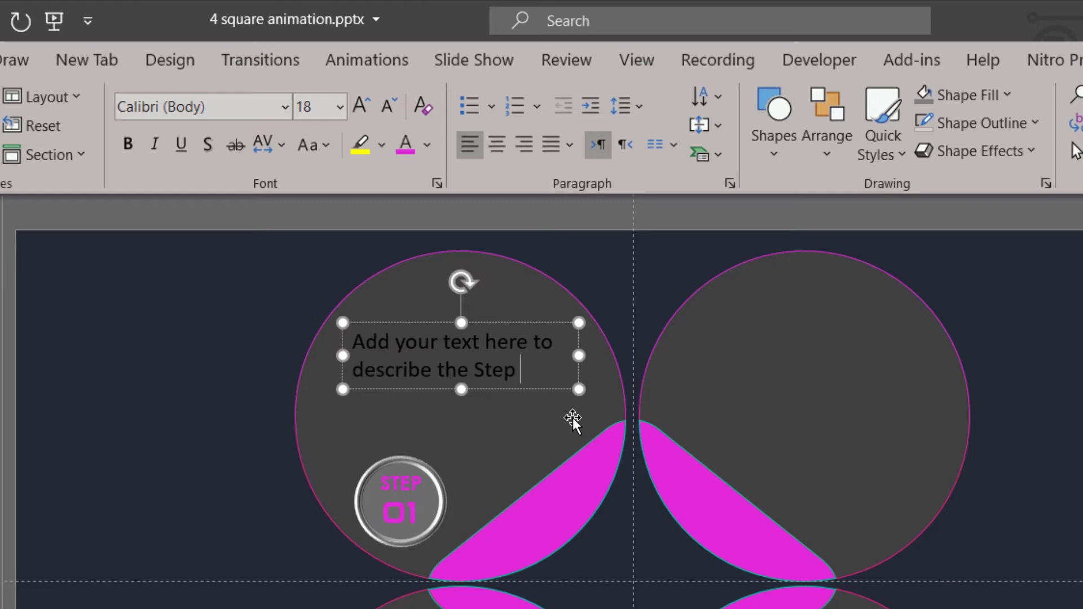
pyautogui.write('. please subs')
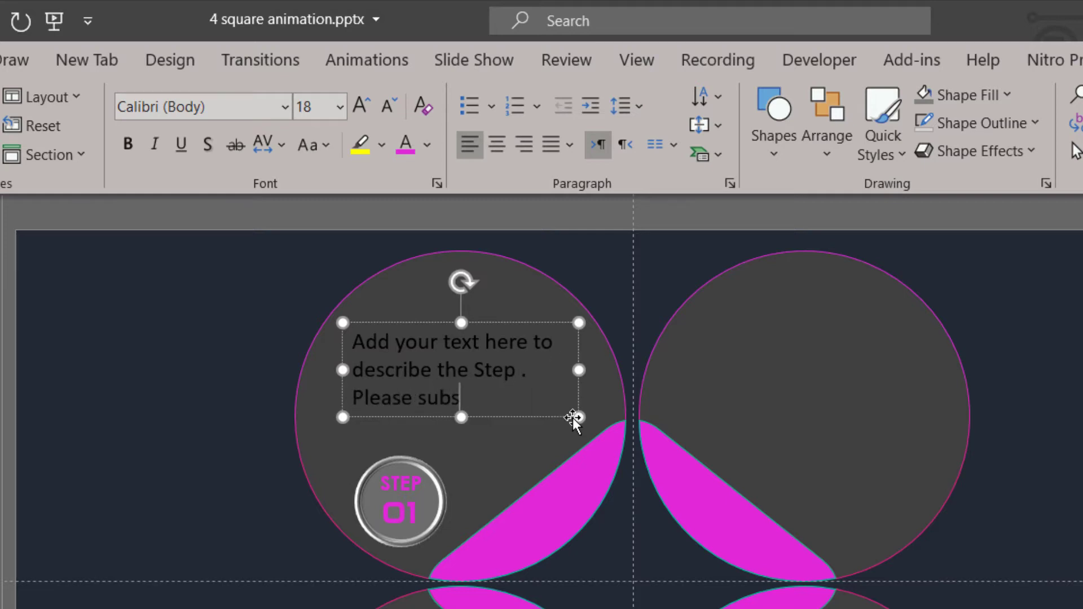
pyautogui.write('cribe to ou')
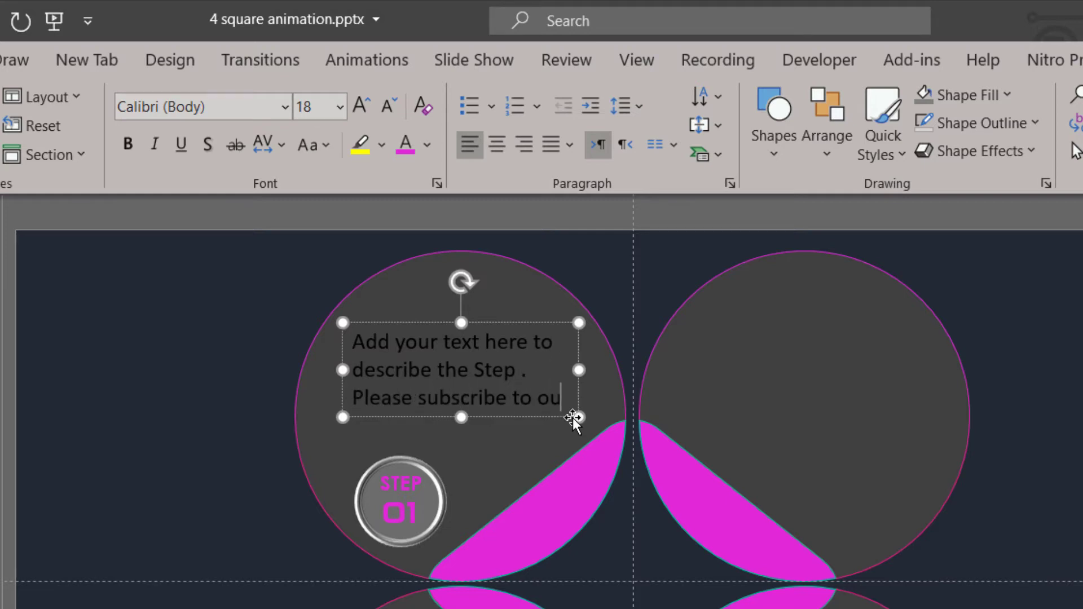
pyautogui.write('r youtu')
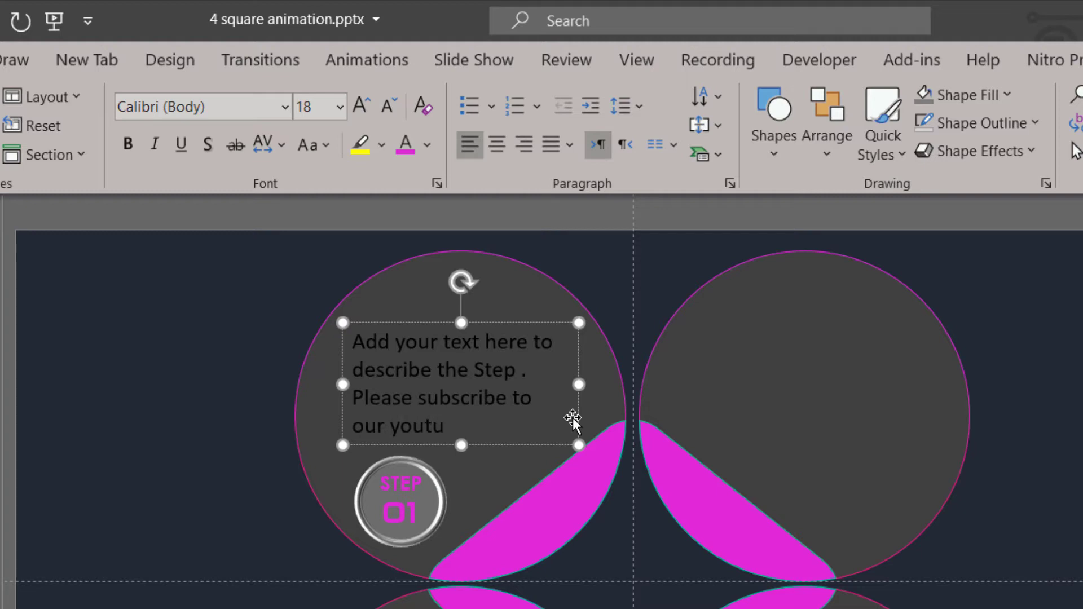
pyautogui.write('be channel')
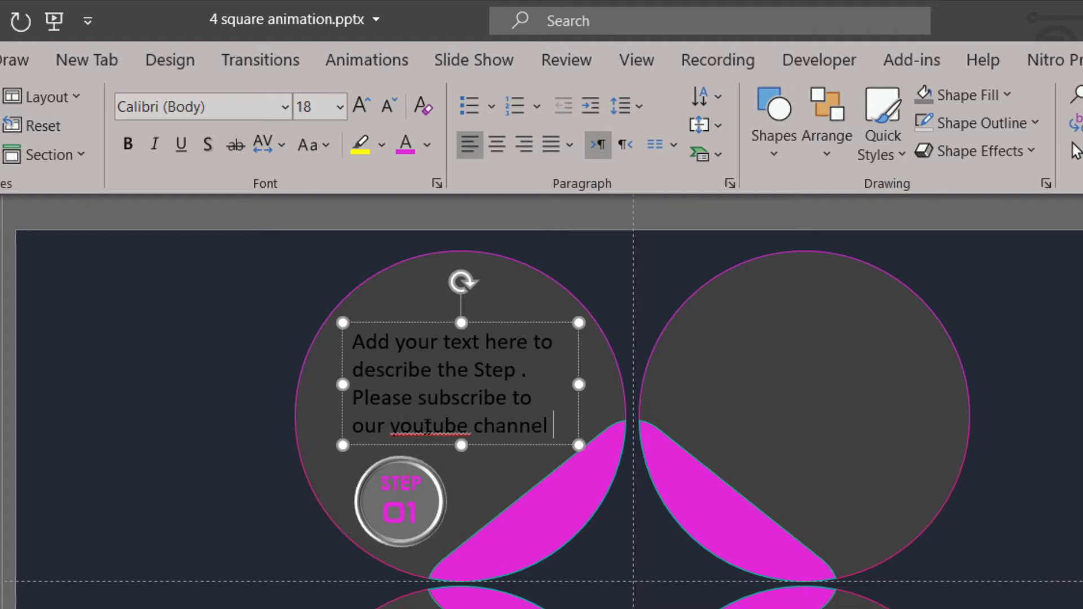
pyautogui.rightClick(427, 427)
pyautogui.click(435, 443)
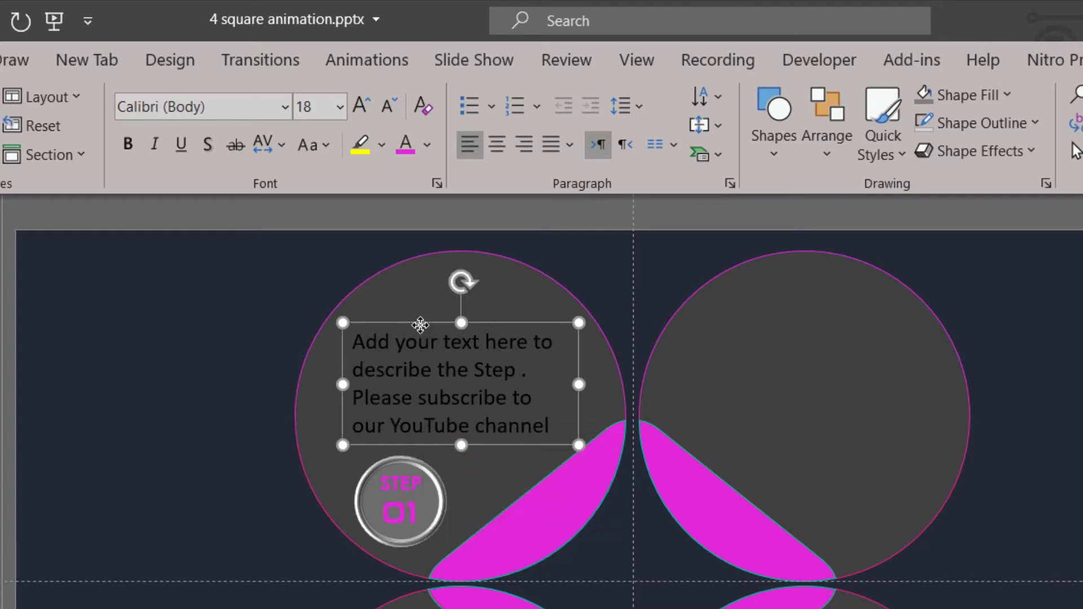
# Make the description text white in Tw Cen MT.
pyautogui.click(427, 148)
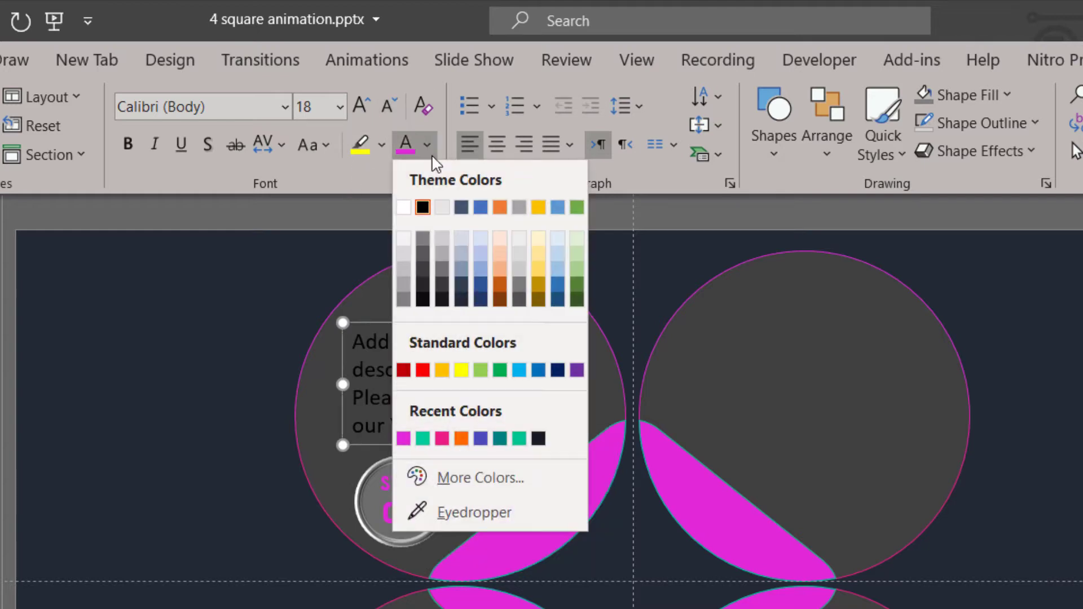
pyautogui.click(407, 207)
pyautogui.click(225, 109)
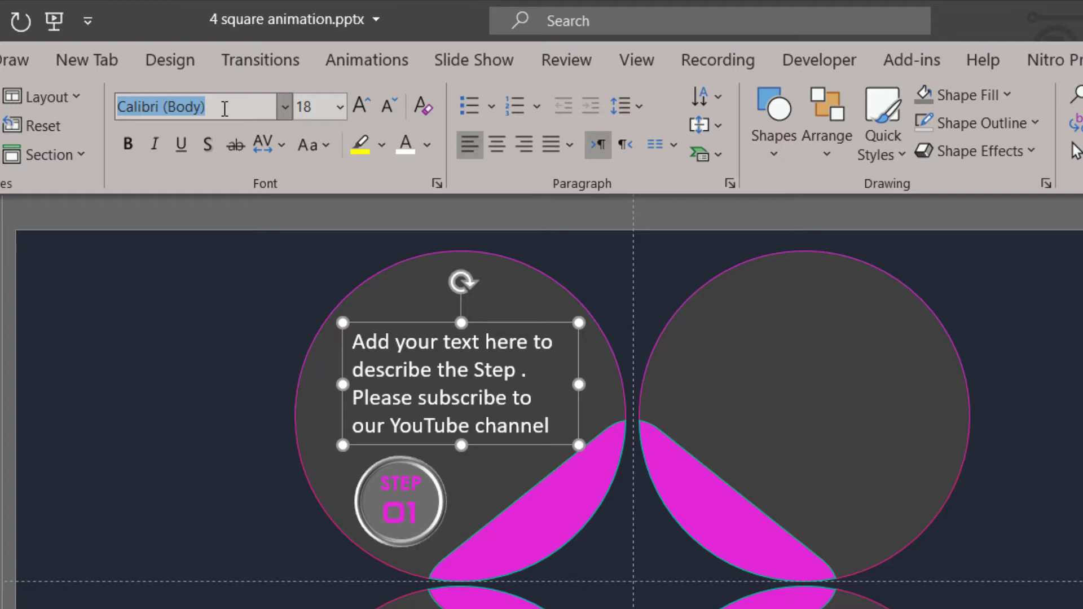
pyautogui.write('tw')
pyautogui.press('Return')
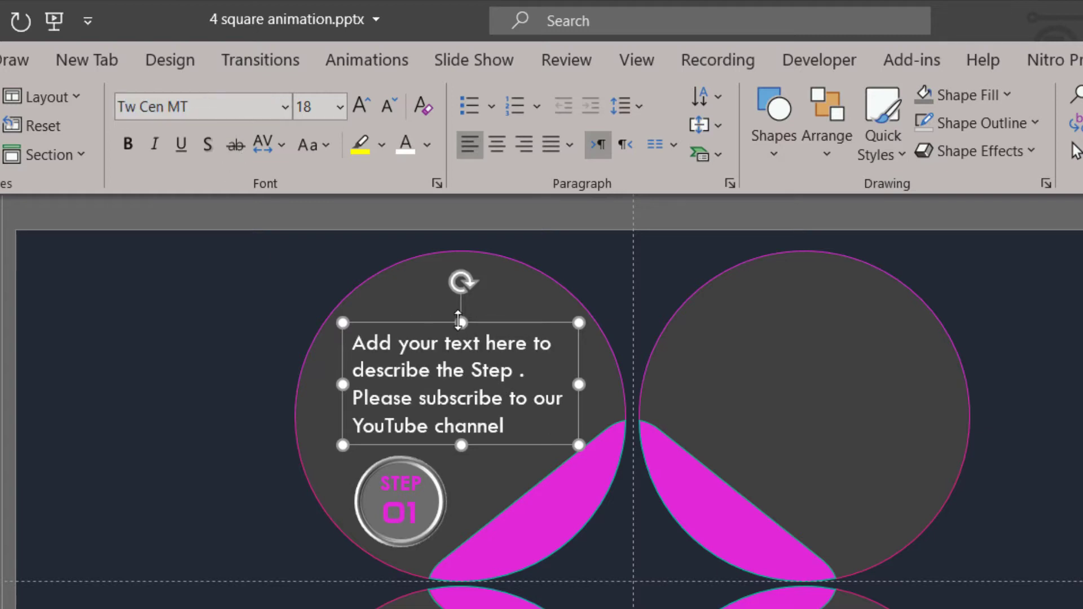
# Widen the description box and move it higher inside the first circle, keeping left alignment.
pyautogui.moveTo(480, 319)
pyautogui.mouseDown()
pyautogui.moveTo(474, 311)
pyautogui.moveTo(486, 305)
pyautogui.mouseUp()
pyautogui.moveTo(575, 373); pyautogui.dragTo(593, 370)
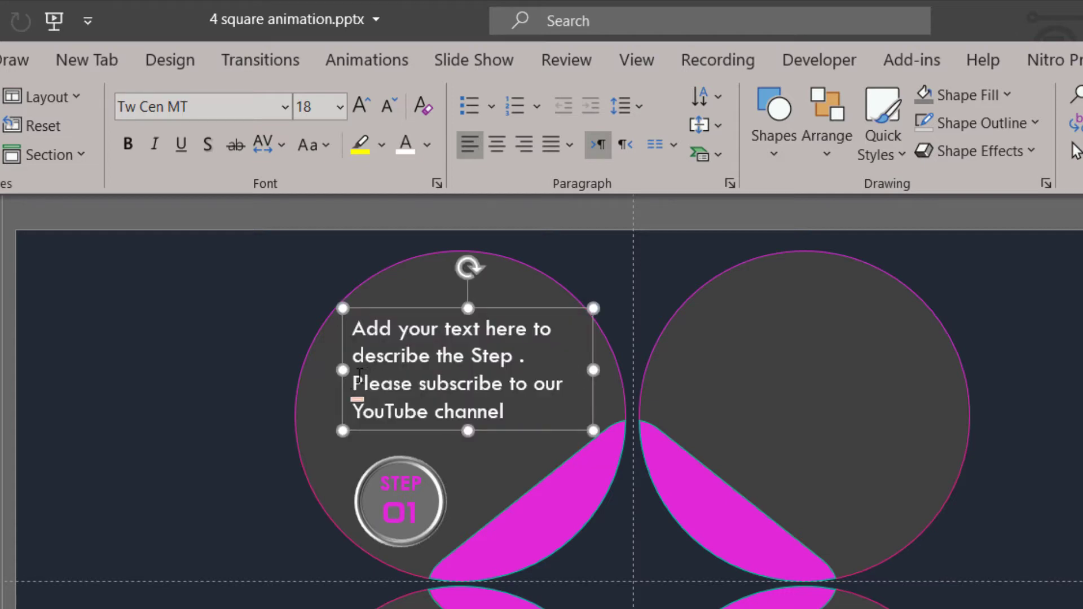
pyautogui.moveTo(343, 370); pyautogui.dragTo(337, 372)
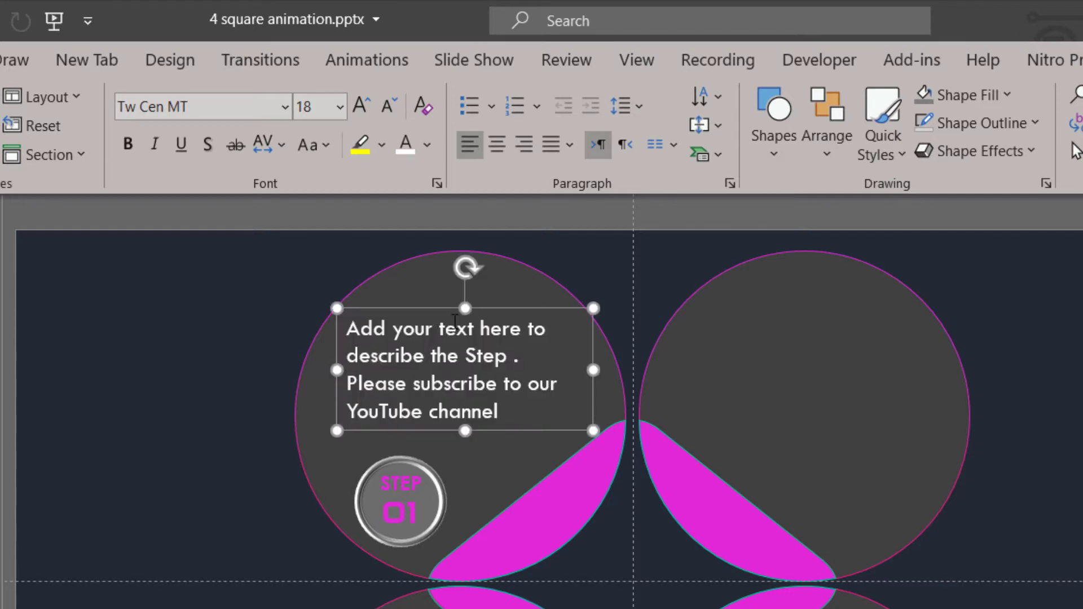
pyautogui.moveTo(492, 311); pyautogui.dragTo(503, 294)
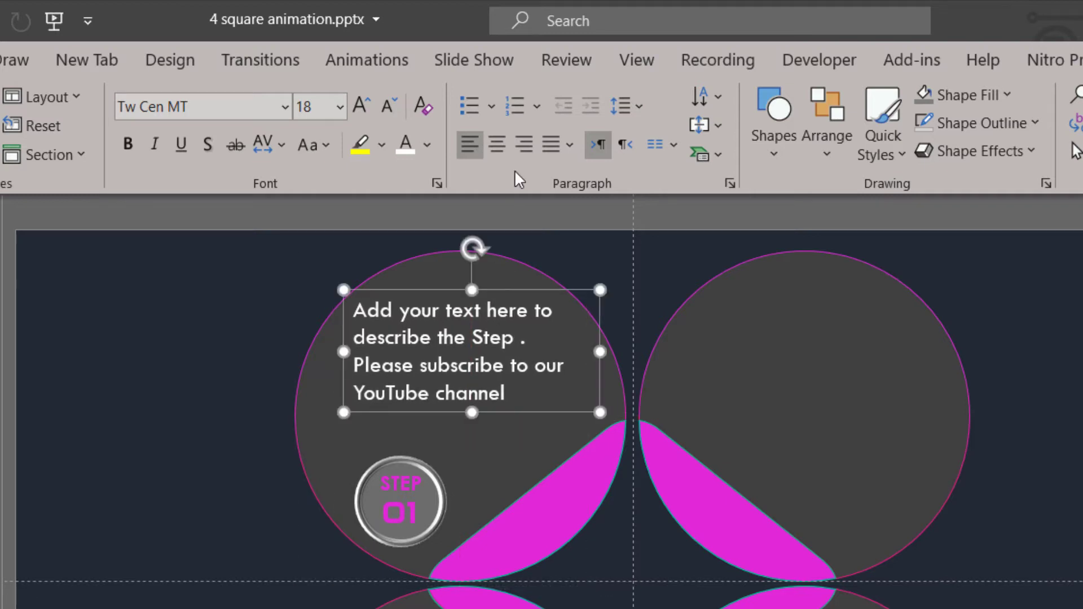
pyautogui.click(502, 143)
pyautogui.click(475, 151)
pyautogui.moveTo(492, 287); pyautogui.dragTo(491, 281)
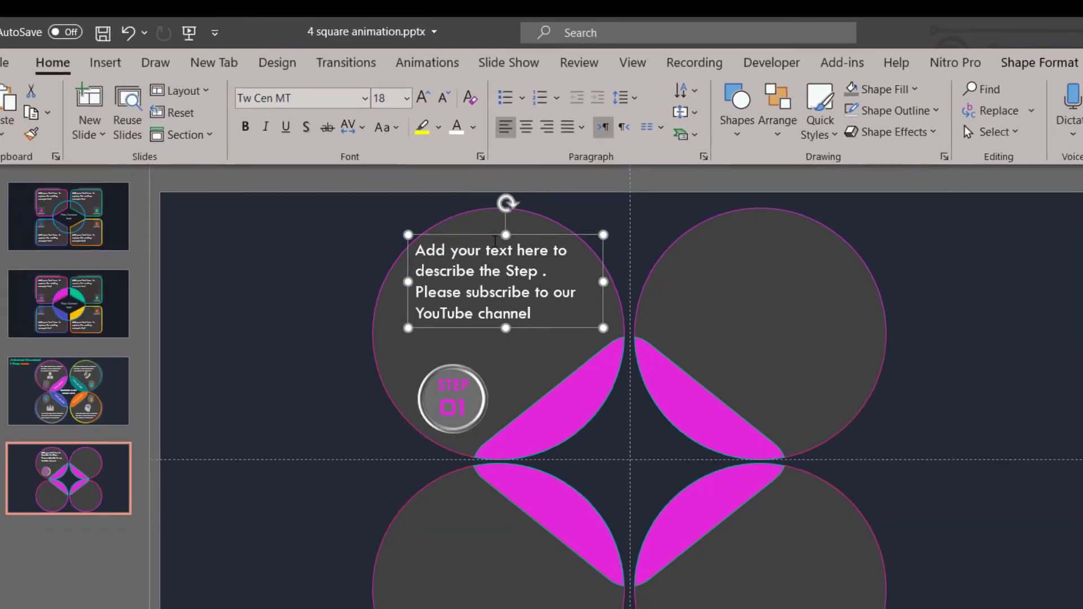
# Insert the businessman-in-suit icon found by searching 'work' in the icon library.
pyautogui.click(125, 63)
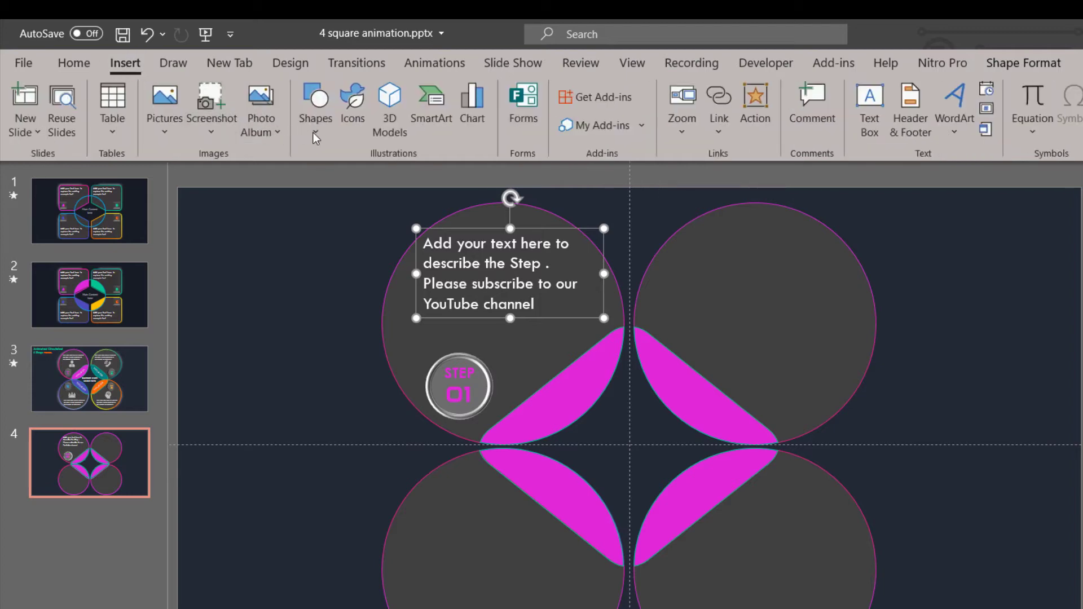
pyautogui.click(353, 104)
pyautogui.write('work')
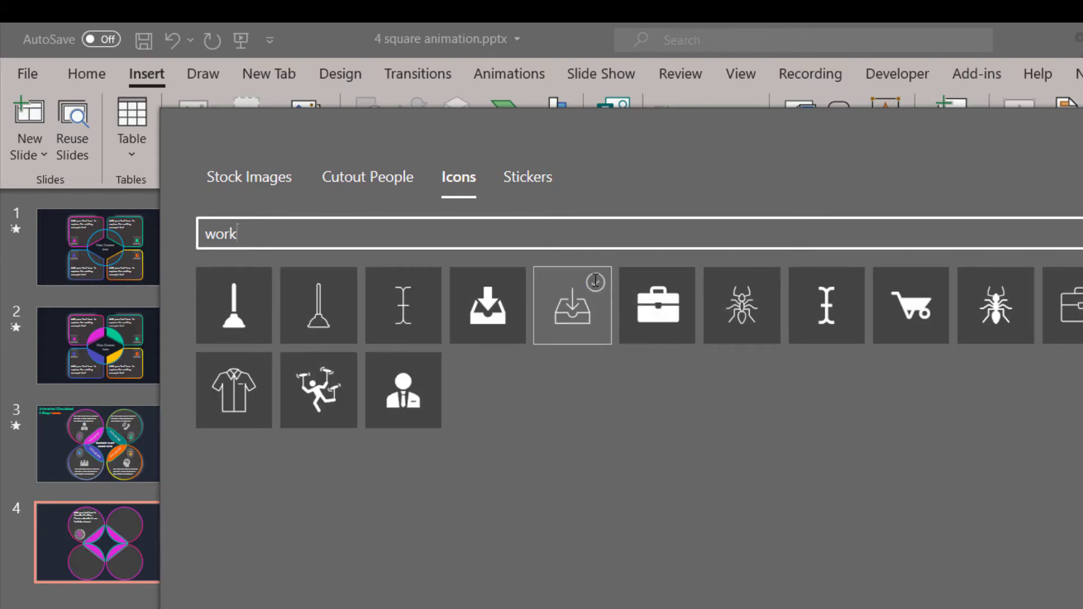
pyautogui.click(406, 395)
pyautogui.click(877, 550)
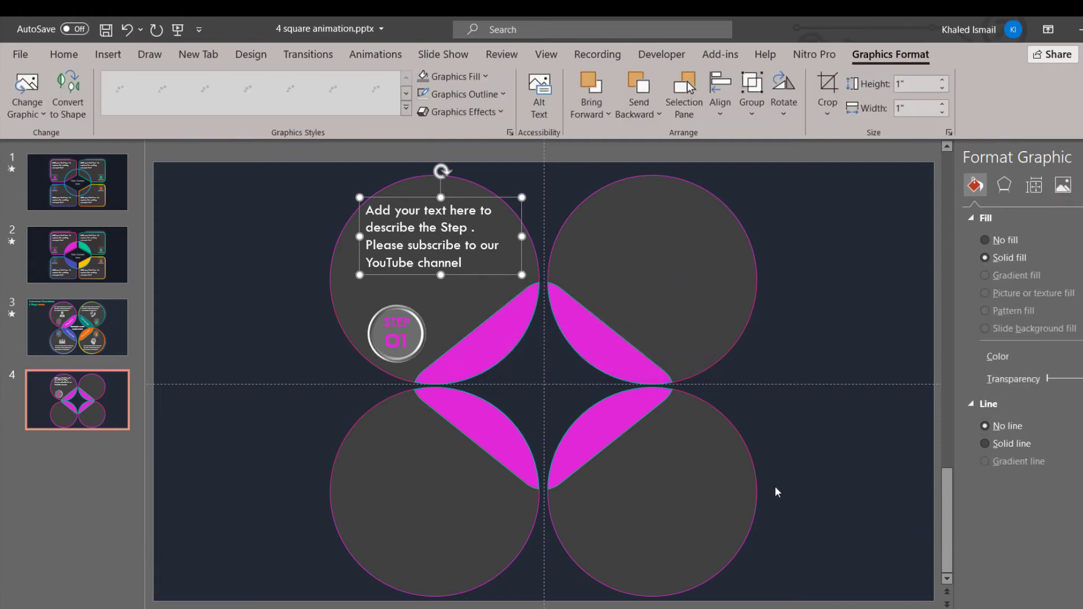
# Move the person icon into the top-left circle and adjust the description text position.
pyautogui.moveTo(552, 388); pyautogui.dragTo(449, 294)
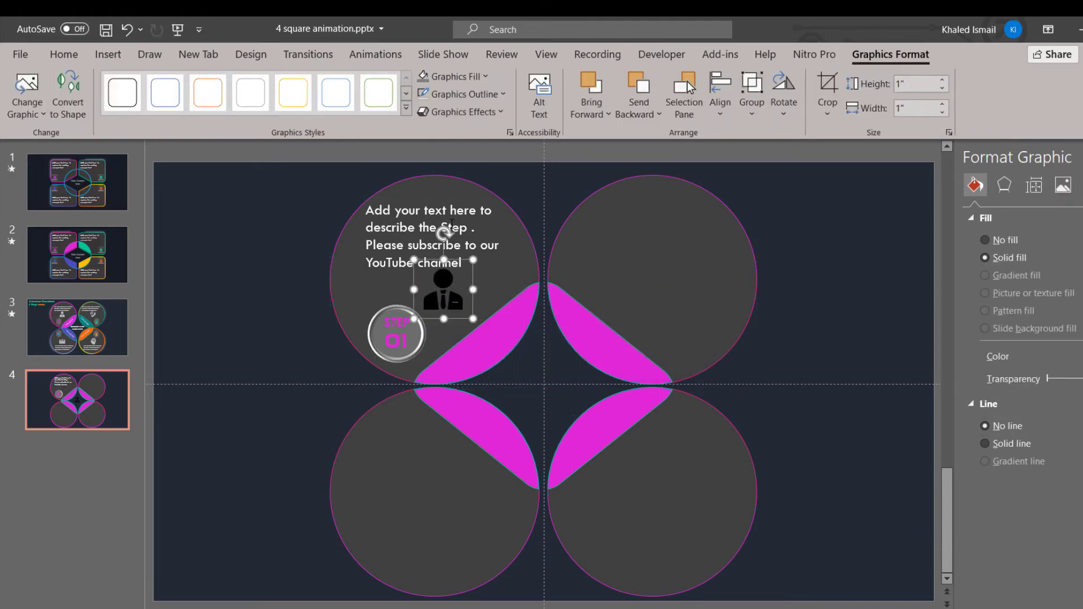
pyautogui.click(461, 195)
pyautogui.moveTo(461, 192); pyautogui.dragTo(469, 186)
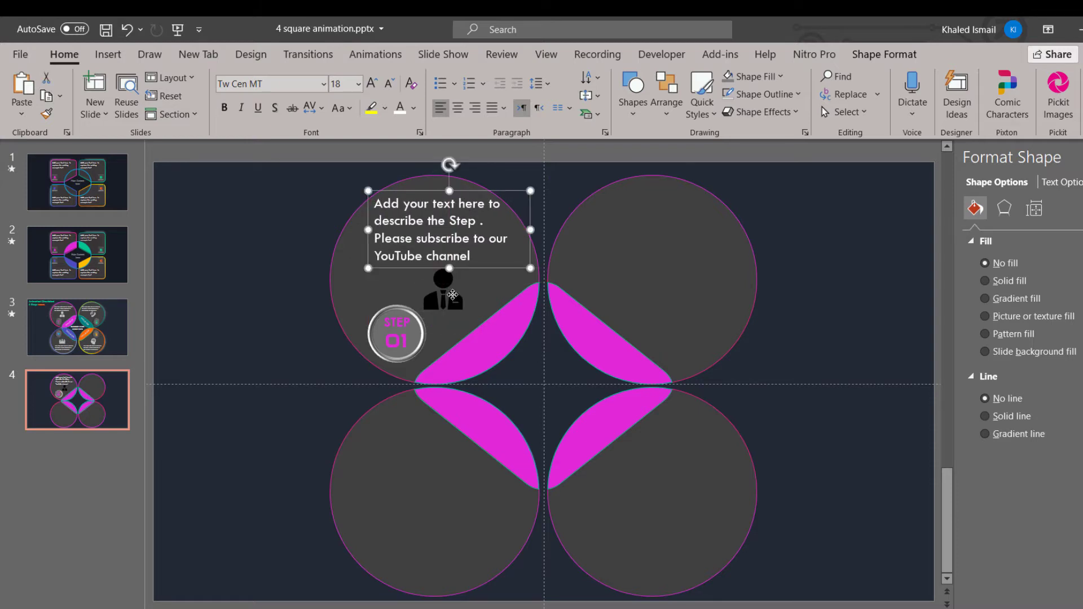
pyautogui.moveTo(453, 295); pyautogui.dragTo(441, 294)
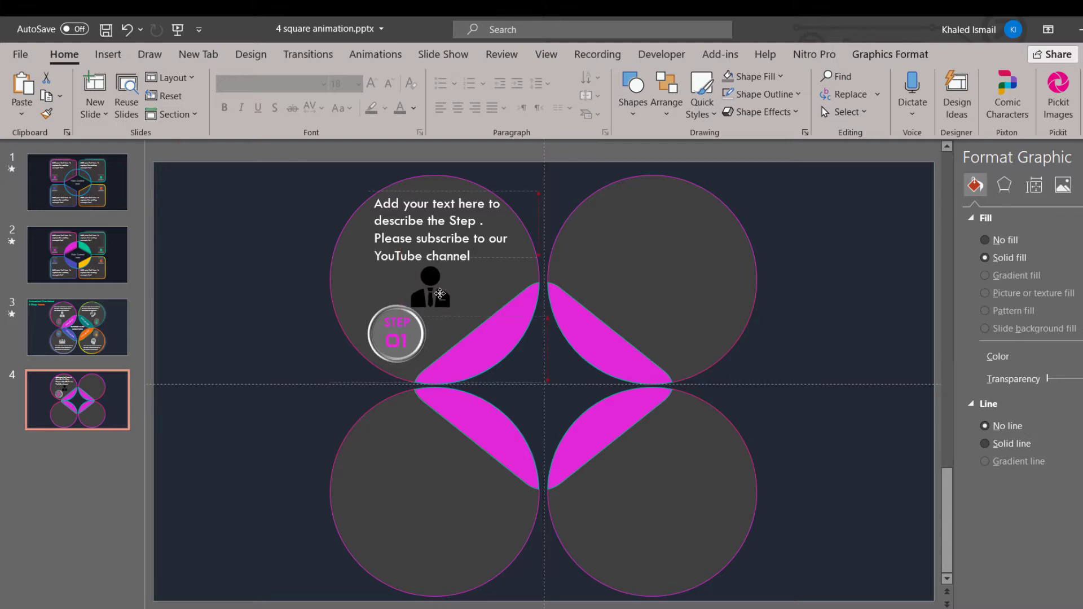
# Make the person icon grey with an outer drop shadow.
pyautogui.click(753, 76)
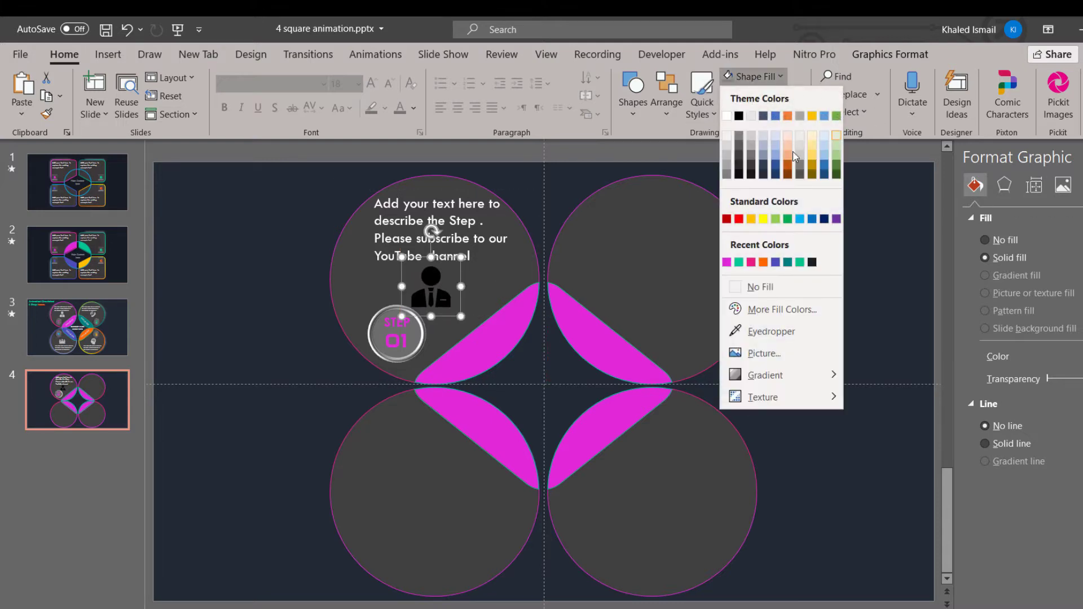
pyautogui.click(727, 169)
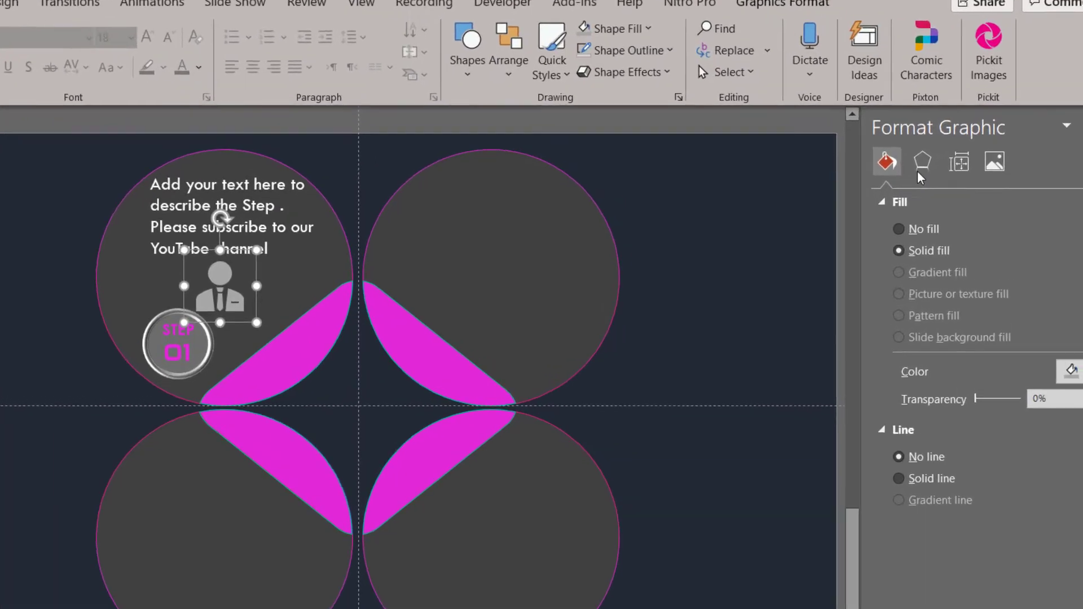
pyautogui.click(922, 162)
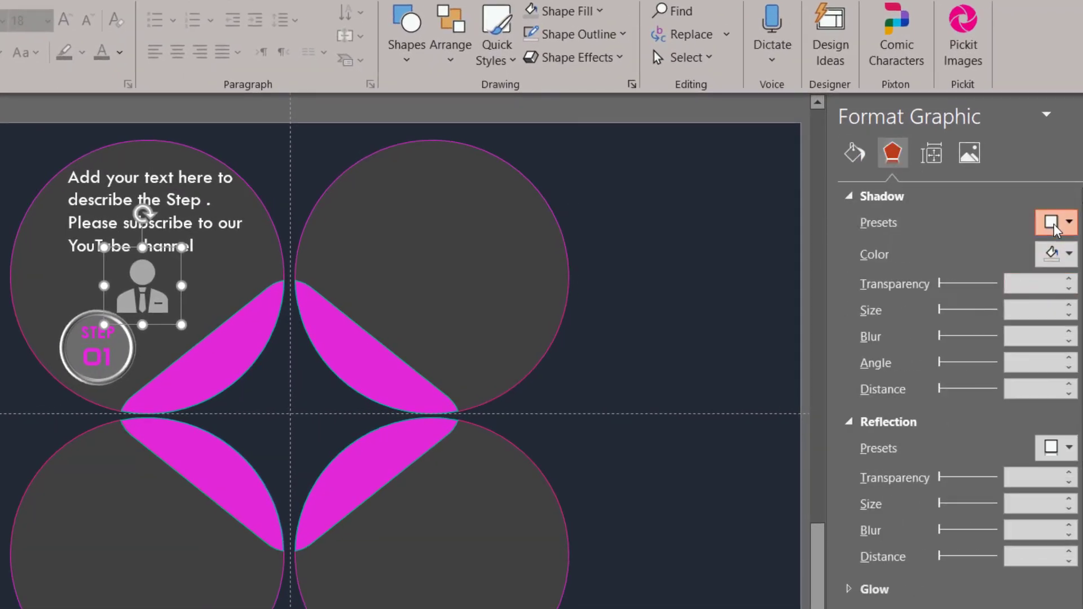
pyautogui.click(1053, 223)
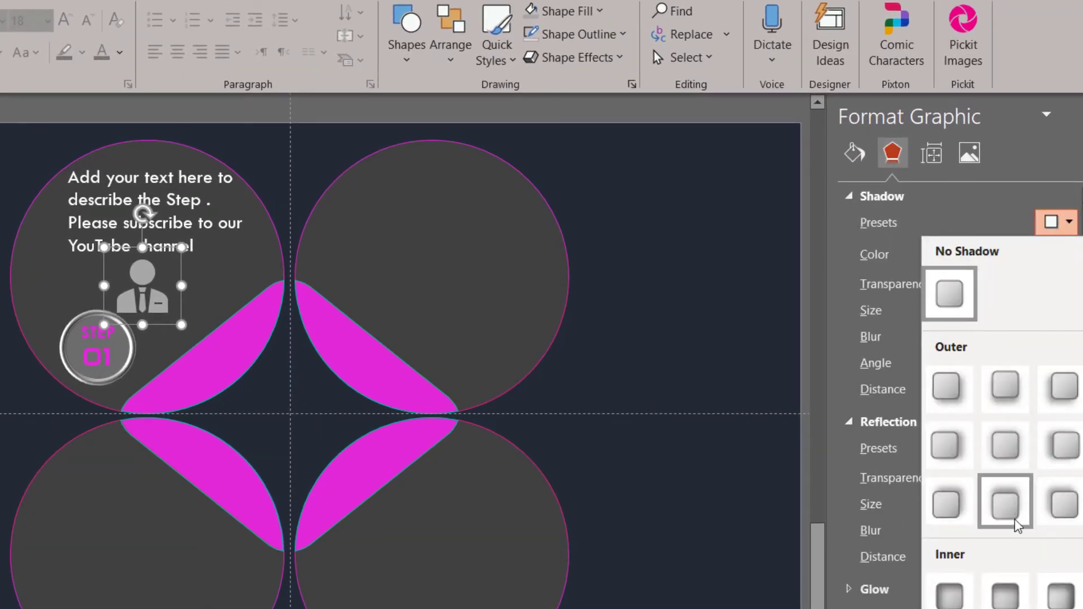
pyautogui.click(963, 459)
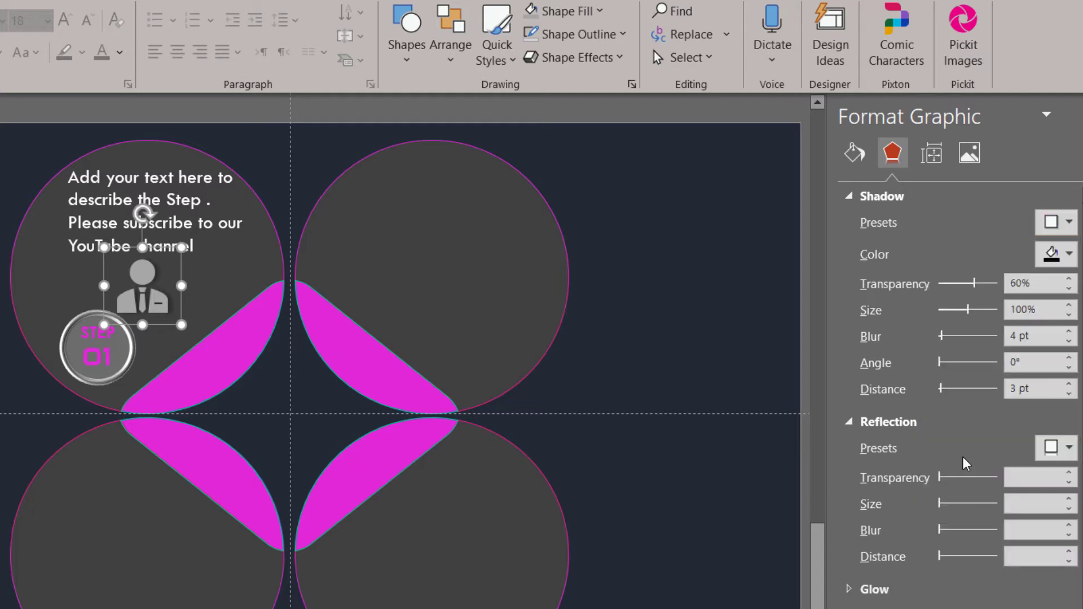
pyautogui.click(698, 418)
# Set the STEP 01 badge label to size 14, then reposition the badge and person icon.
pyautogui.click(124, 369)
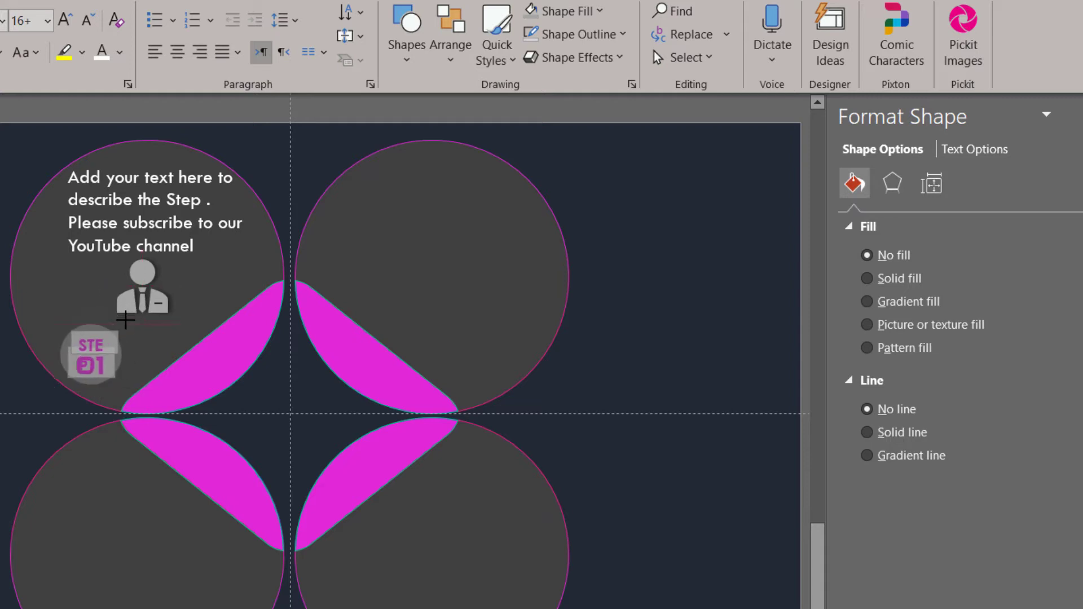
pyautogui.moveTo(125, 319); pyautogui.dragTo(138, 361)
pyautogui.click(87, 20)
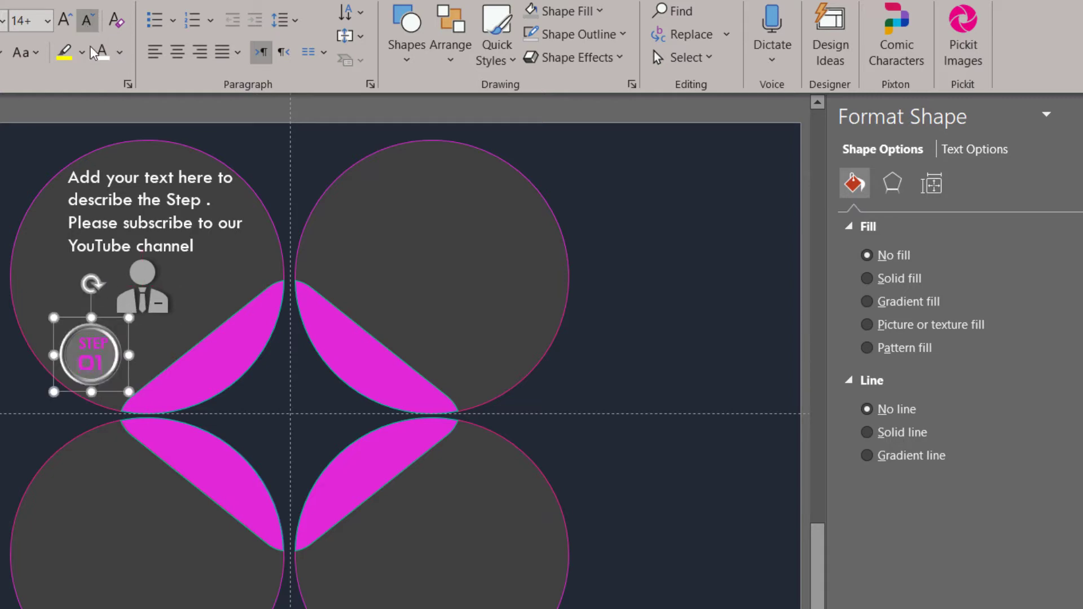
pyautogui.moveTo(127, 346); pyautogui.dragTo(127, 346)
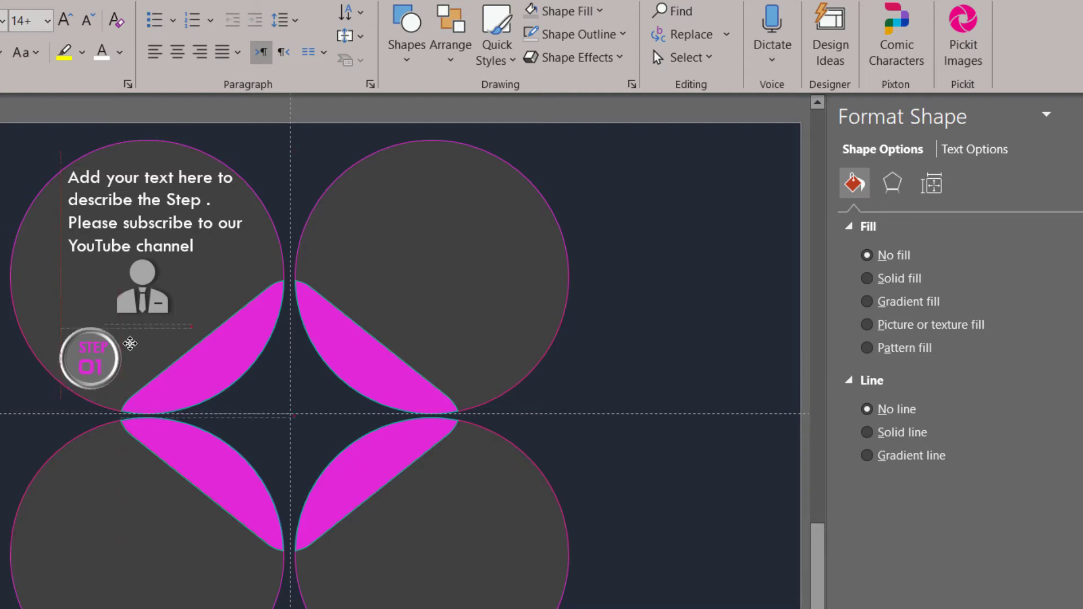
pyautogui.moveTo(129, 344); pyautogui.dragTo(132, 349)
pyautogui.click(148, 292)
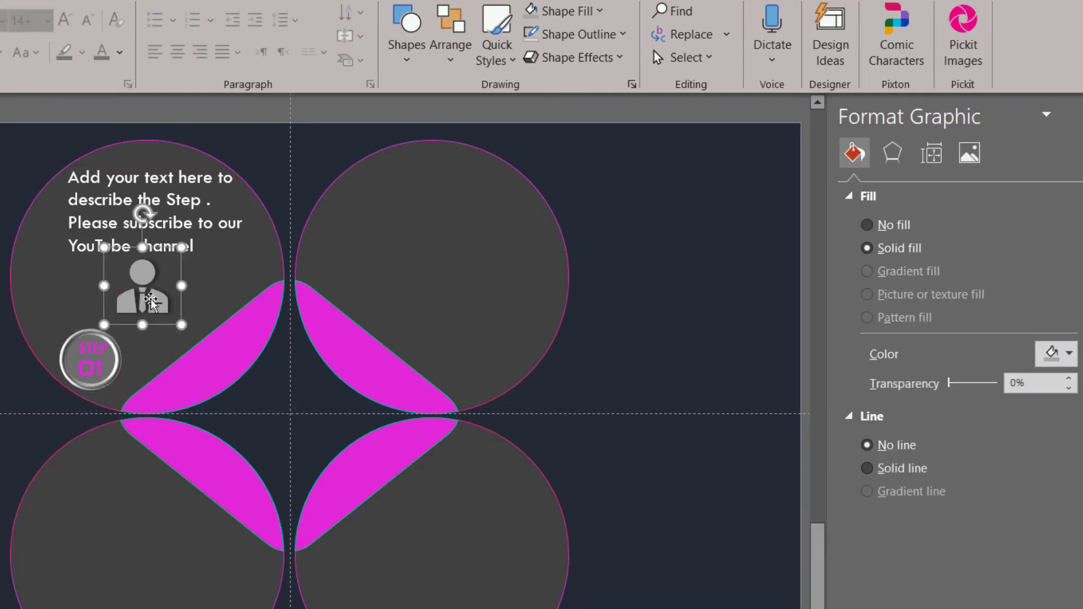
pyautogui.moveTo(149, 293); pyautogui.dragTo(144, 299)
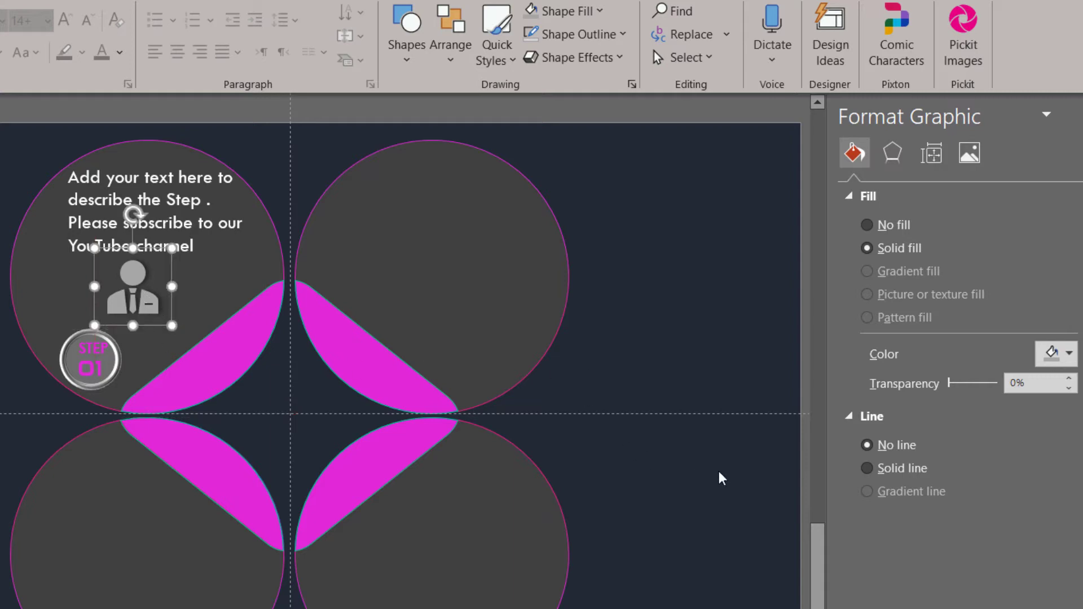
pyautogui.click(642, 434)
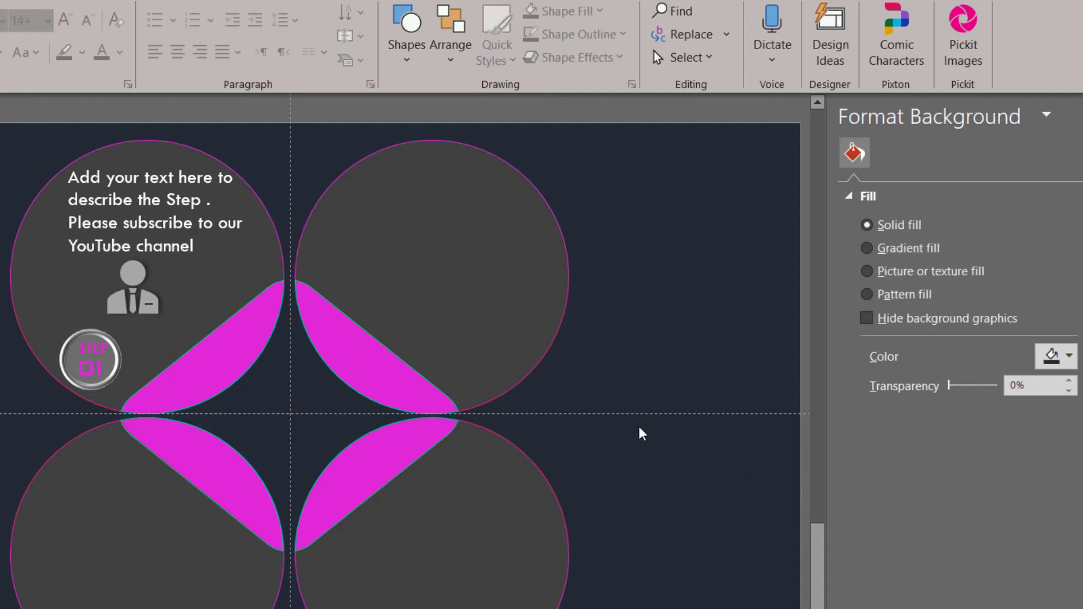
pyautogui.click(171, 248)
# Duplicate the description text box into the upper-right circle.
pyautogui.click(203, 261)
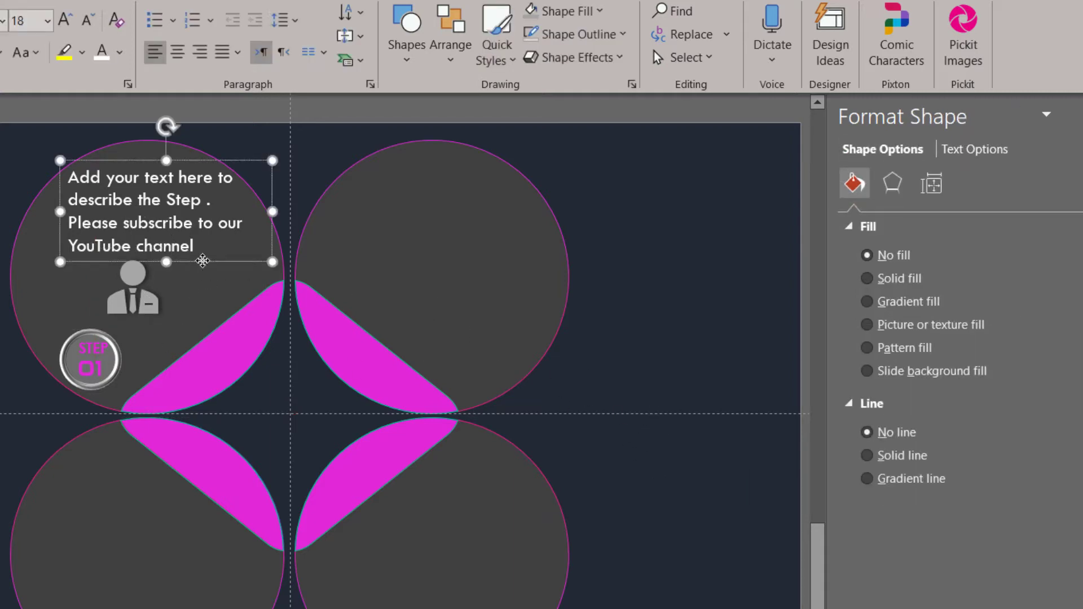
pyautogui.hotkey('ctrl', 'd')
pyautogui.hotkey('ctrl', 'd')
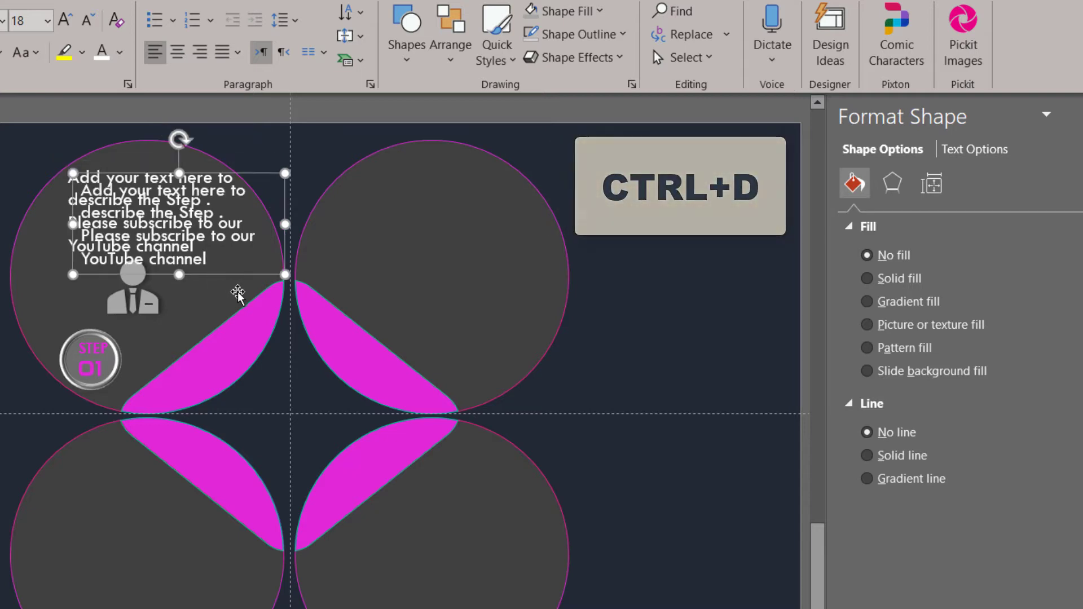
pyautogui.moveTo(237, 272)
pyautogui.mouseDown()
pyautogui.moveTo(439, 274)
pyautogui.moveTo(503, 261)
pyautogui.mouseUp()
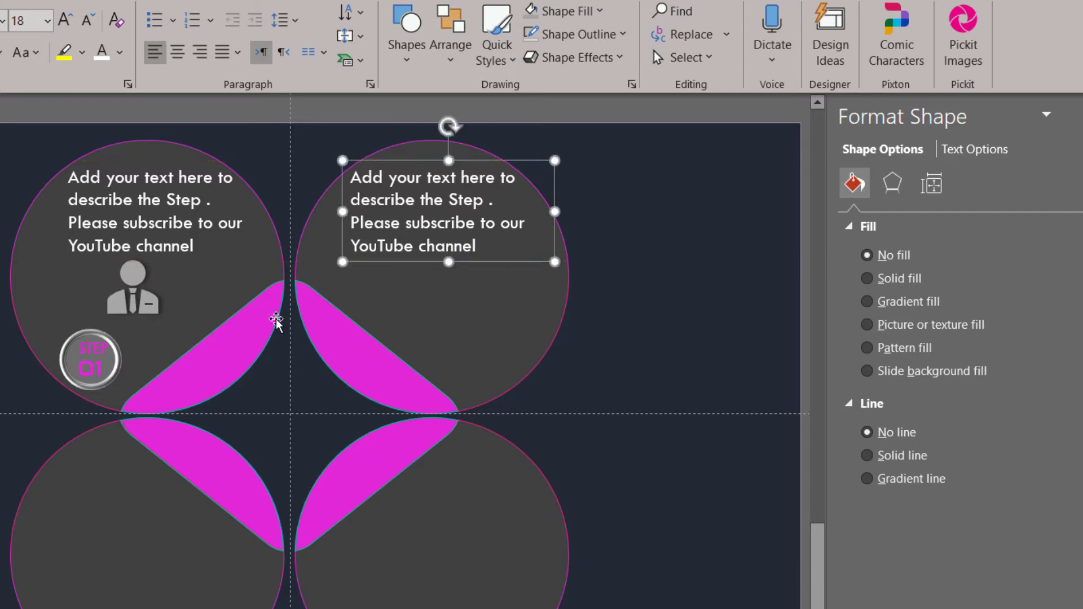
# Copy the STEP 01 badge into the upper-right, lower-right and lower-left circles.
pyautogui.click(118, 363)
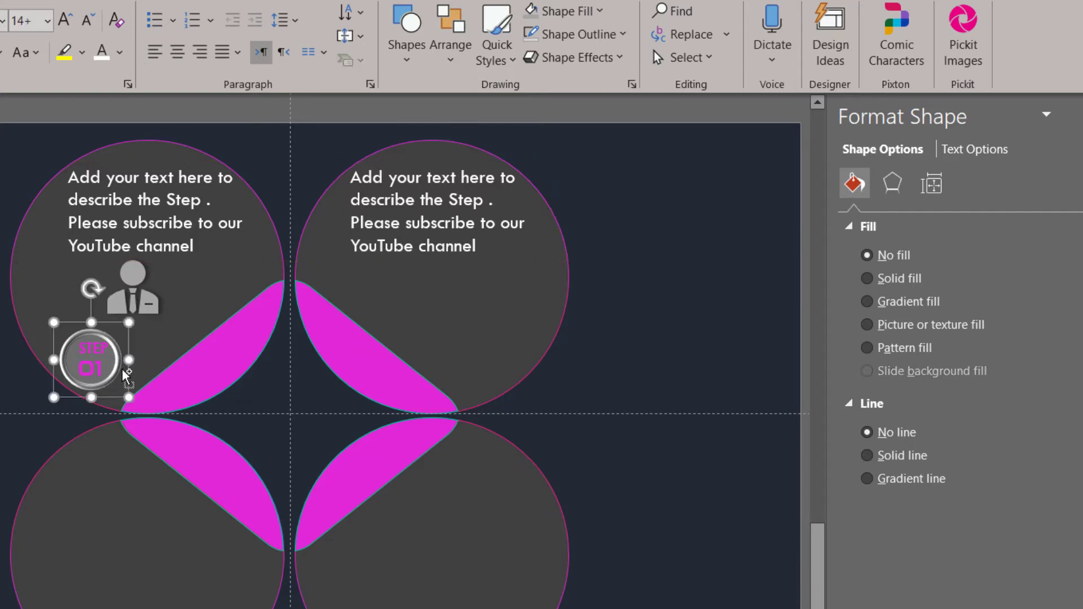
pyautogui.hotkey('ctrl', 'd')
pyautogui.moveTo(143, 356); pyautogui.dragTo(519, 342)
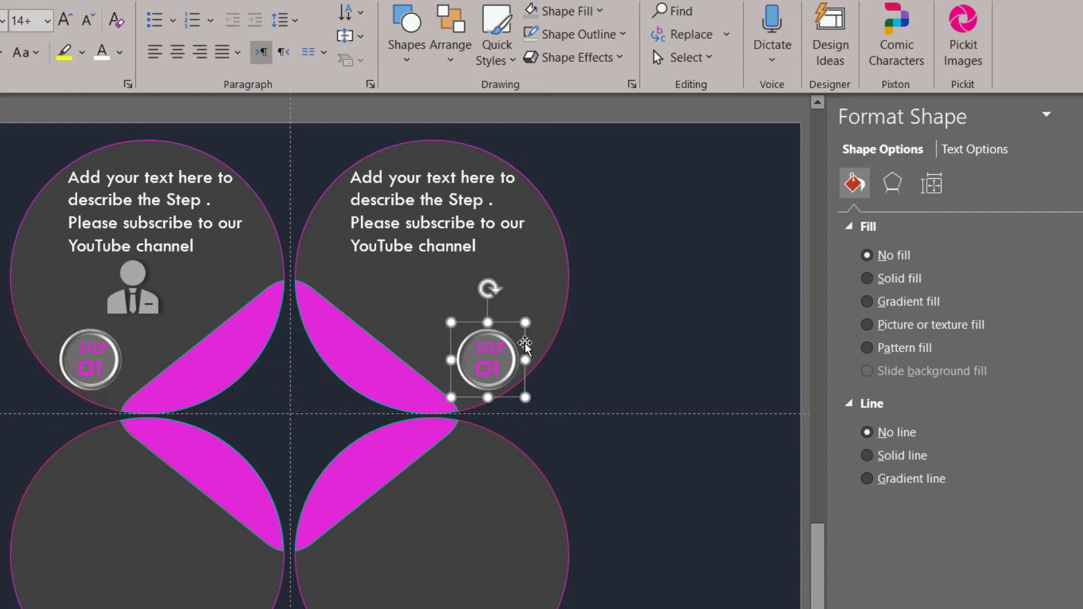
pyautogui.hotkey('ctrl', 'd')
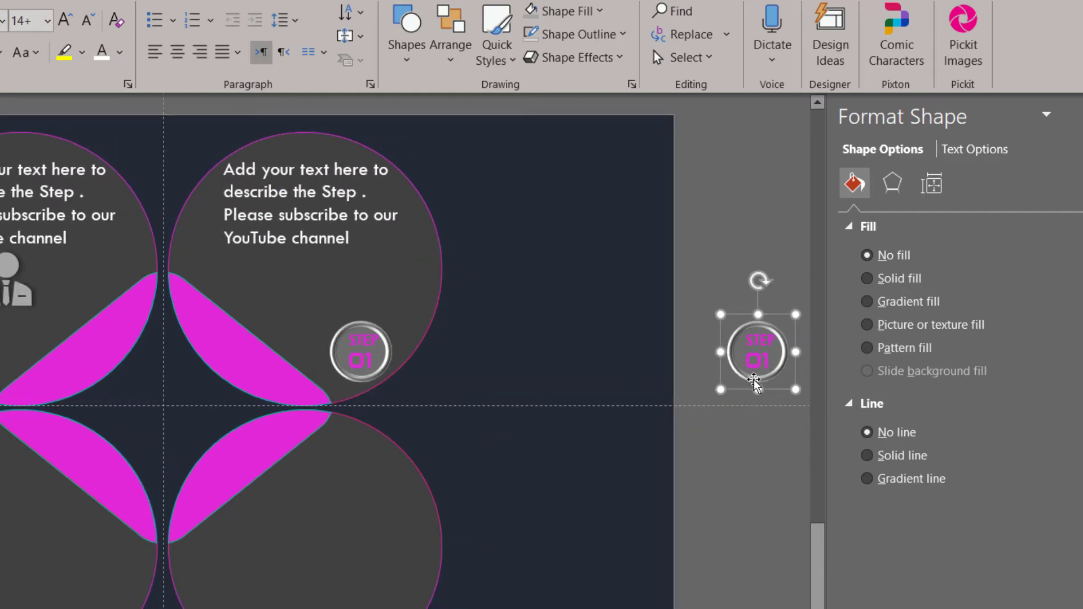
pyautogui.moveTo(753, 369)
pyautogui.mouseDown()
pyautogui.moveTo(342, 559)
pyautogui.moveTo(354, 484)
pyautogui.moveTo(344, 480)
pyautogui.mouseUp()
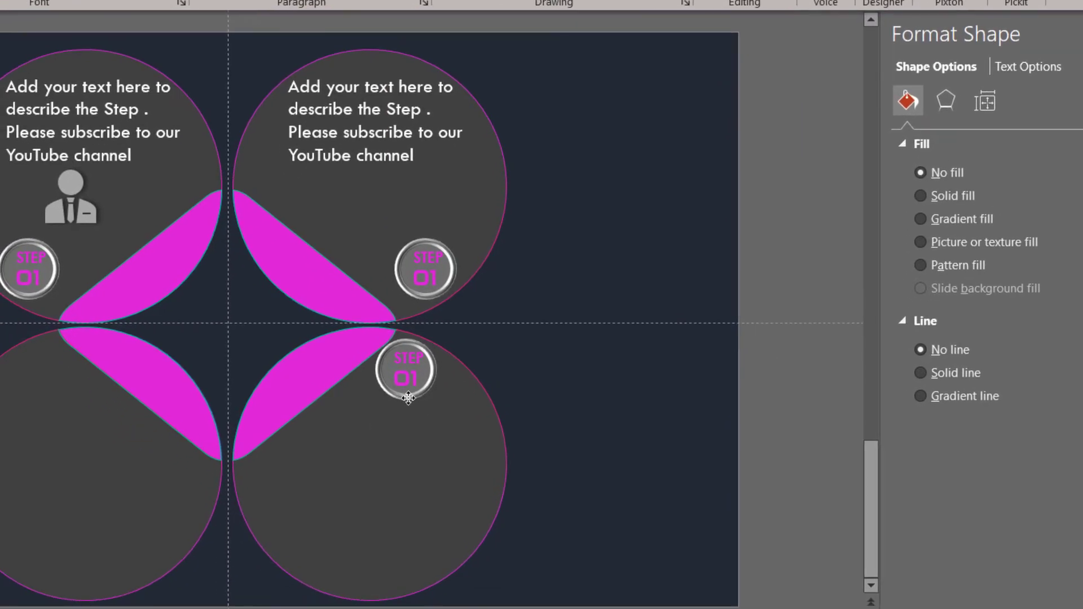
pyautogui.moveTo(404, 399); pyautogui.dragTo(411, 401)
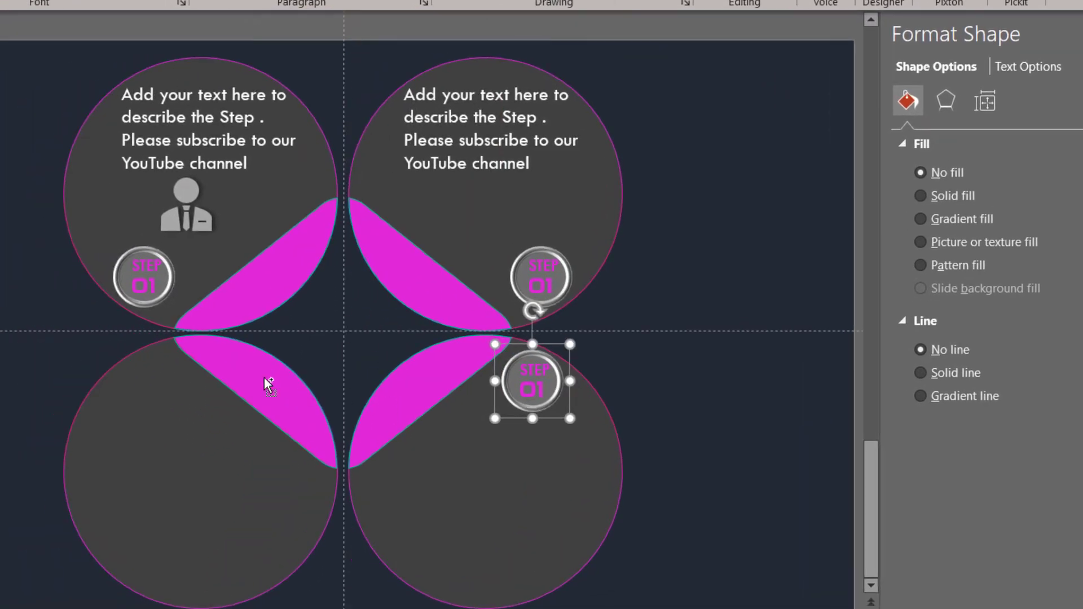
pyautogui.hotkey('ctrl', 'd')
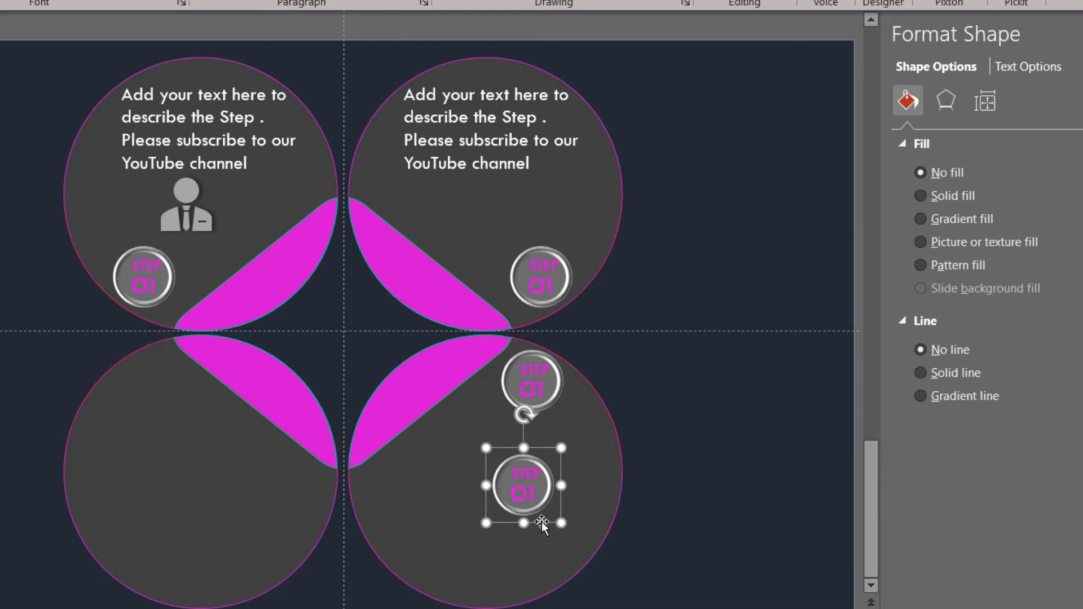
pyautogui.moveTo(527, 501)
pyautogui.mouseDown()
pyautogui.moveTo(171, 441)
pyautogui.moveTo(177, 418)
pyautogui.mouseUp()
# Change the upper-right, lower-right and lower-left badge numbers to 02, 03 and 04.
pyautogui.click(738, 397)
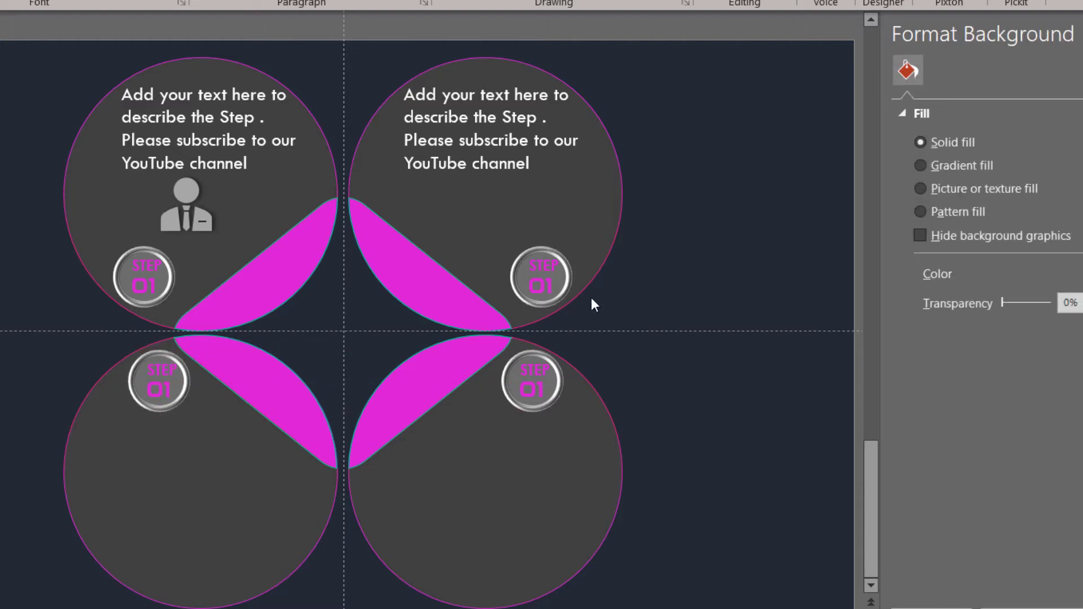
pyautogui.click(553, 284)
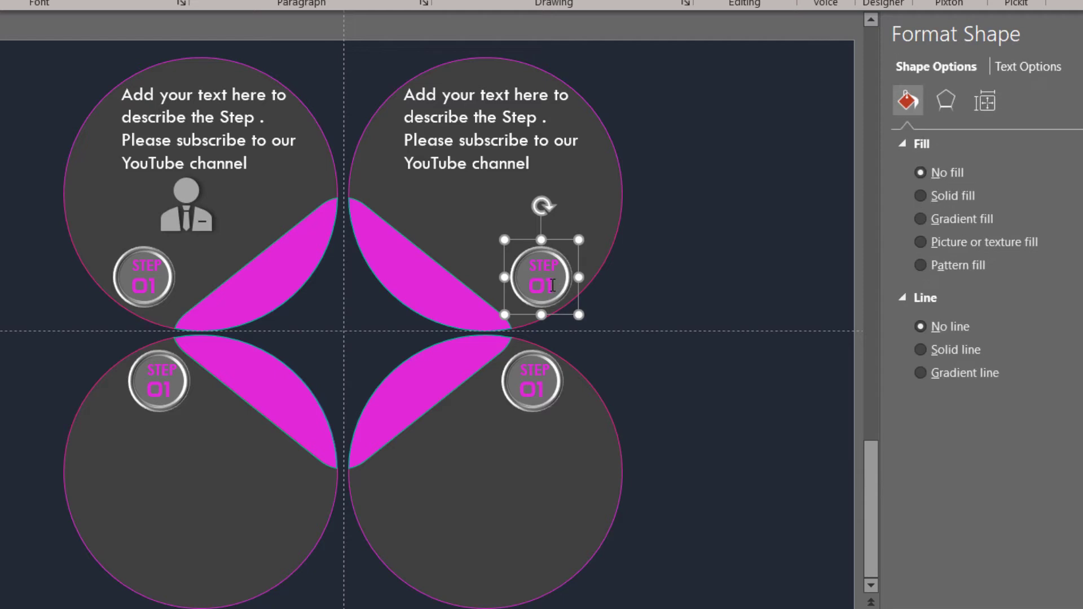
pyautogui.click(548, 286)
pyautogui.write('2')
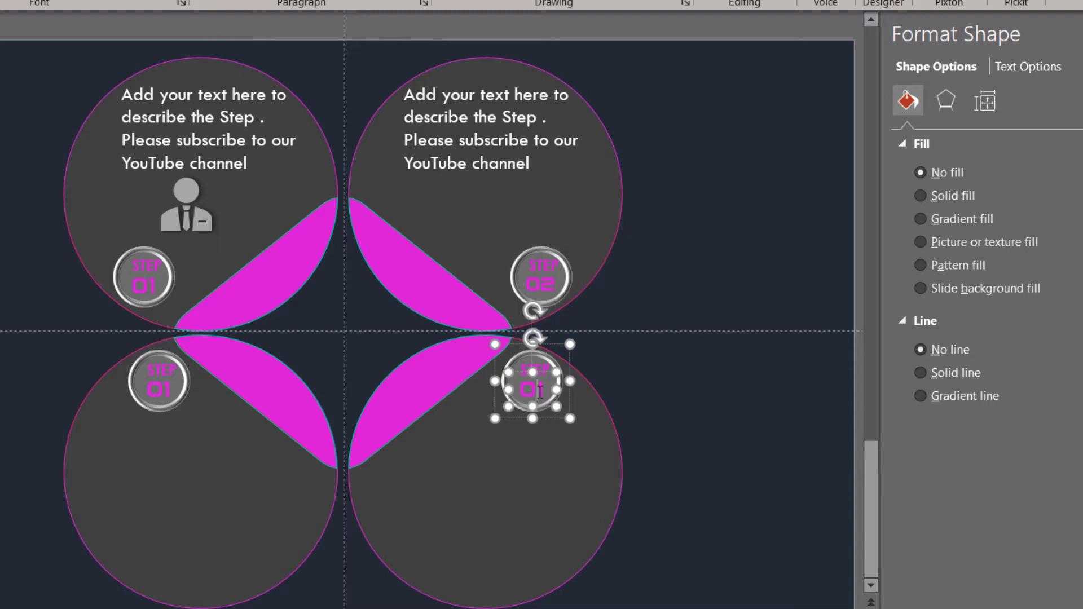
pyautogui.moveTo(541, 388); pyautogui.dragTo(539, 389)
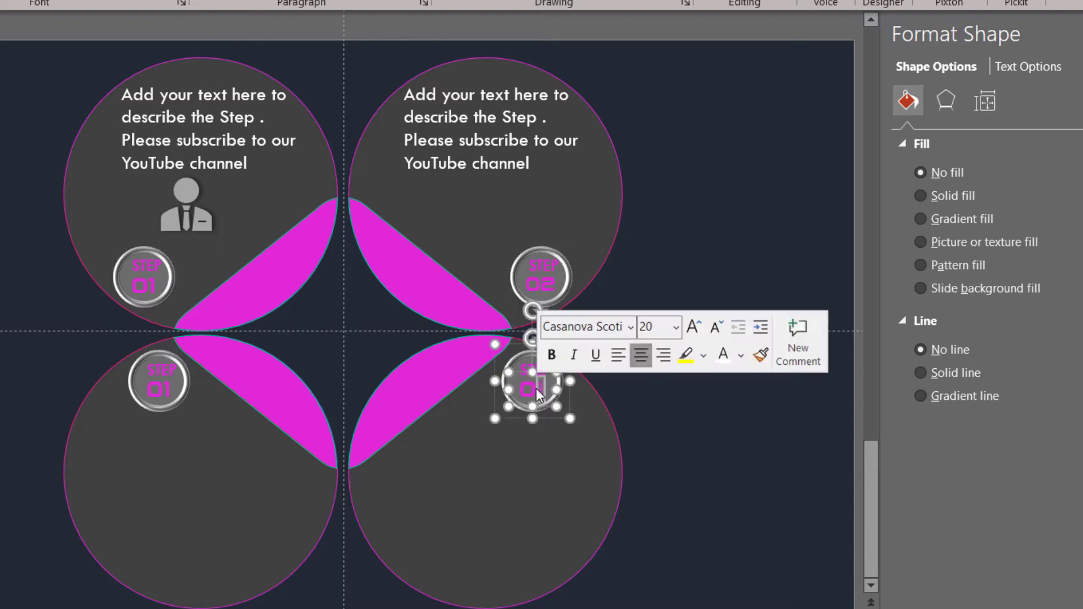
pyautogui.write('3')
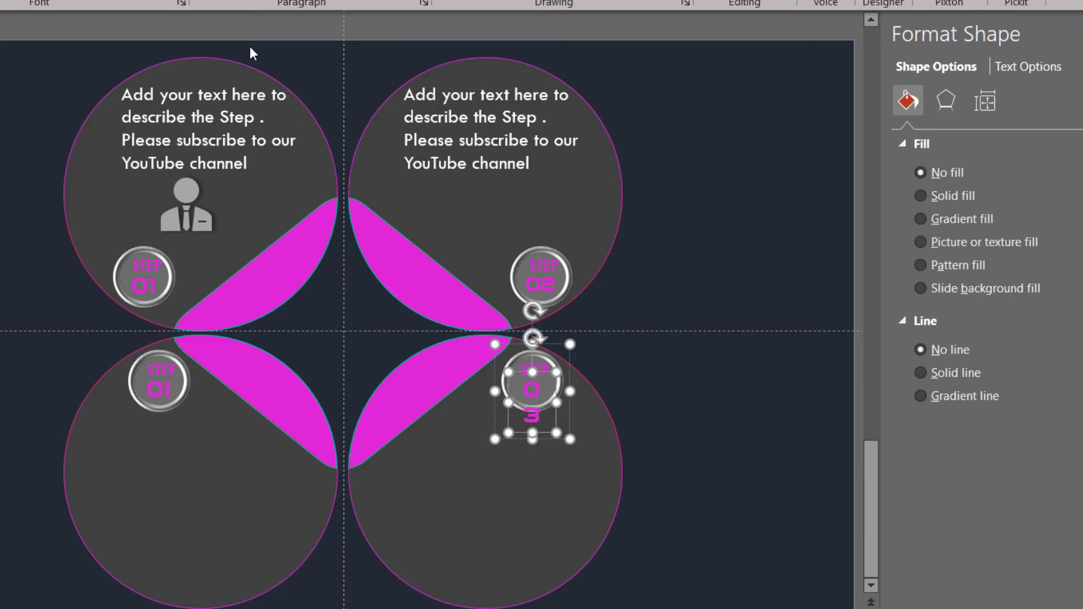
pyautogui.click(169, 388)
pyautogui.doubleClick(175, 390)
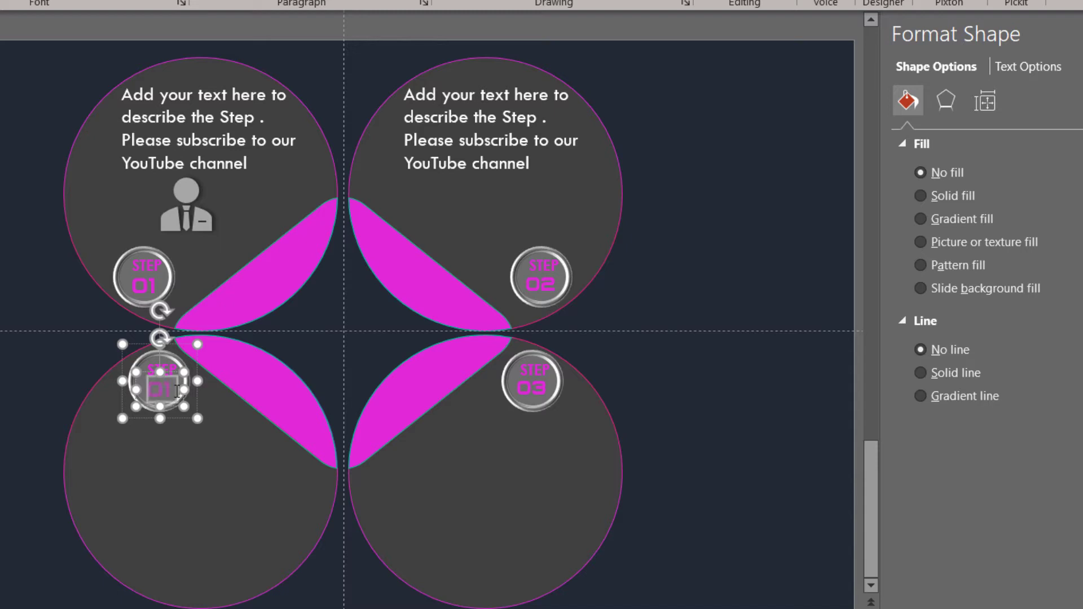
pyautogui.write('04')
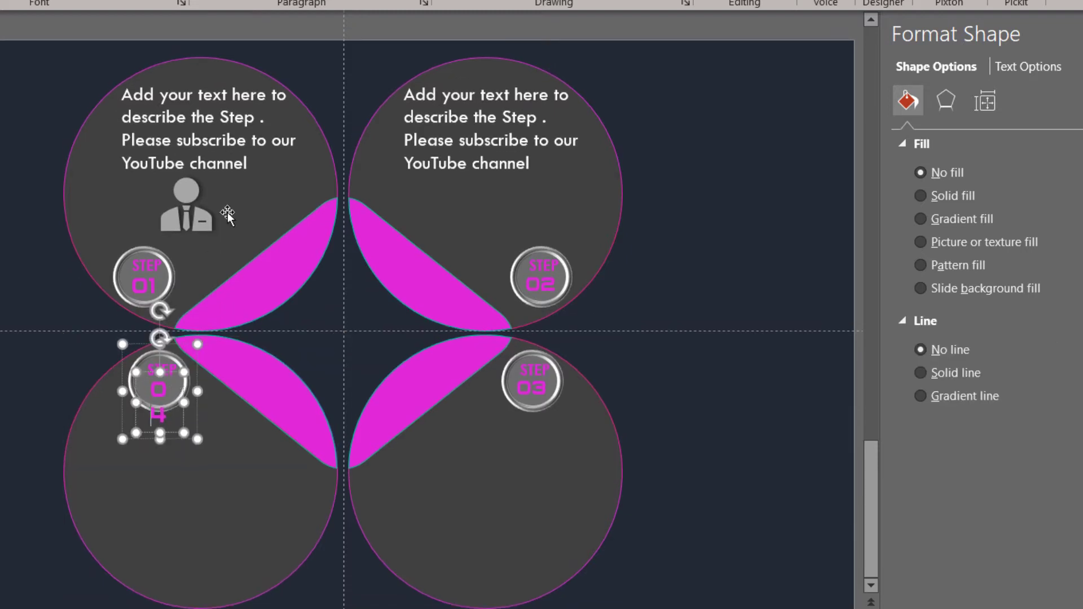
pyautogui.click(683, 494)
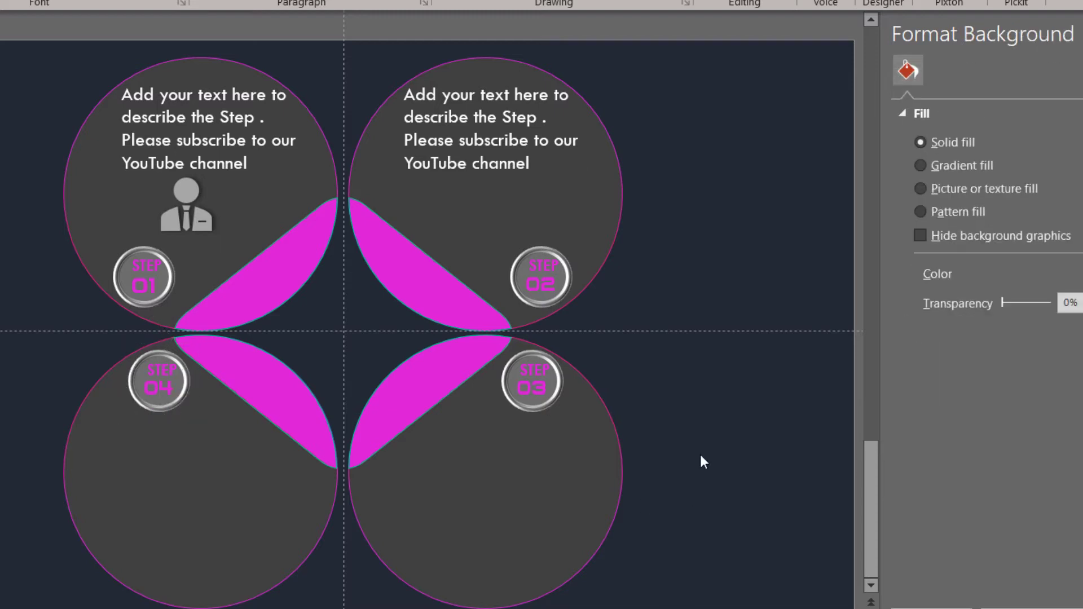
pyautogui.click(554, 278)
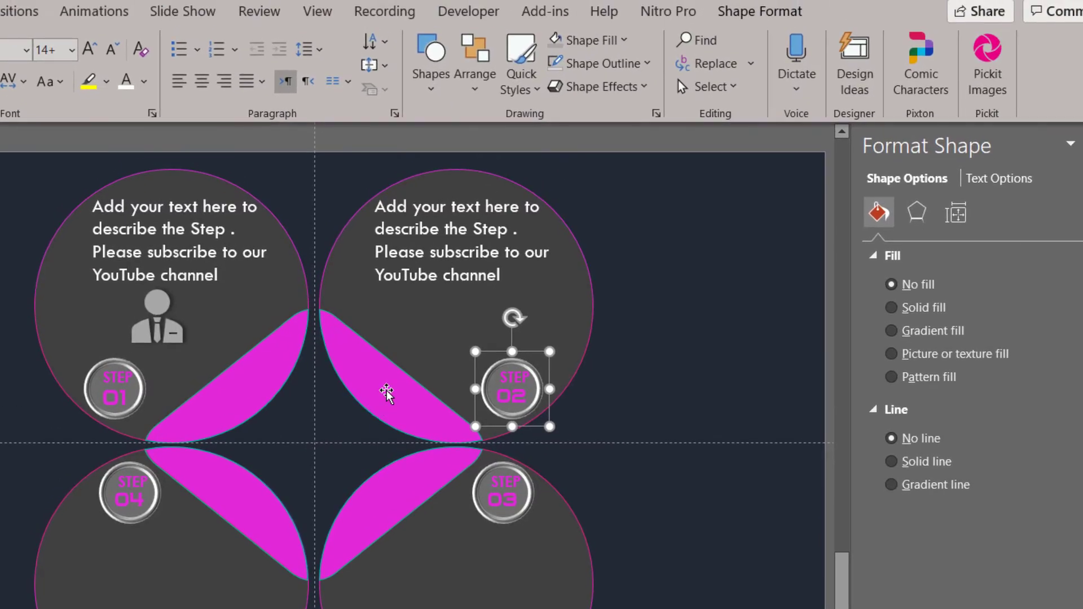
# Fill the upper-right lens teal, the lower-right orange and the lower-left blue-purple.
pyautogui.click(385, 410)
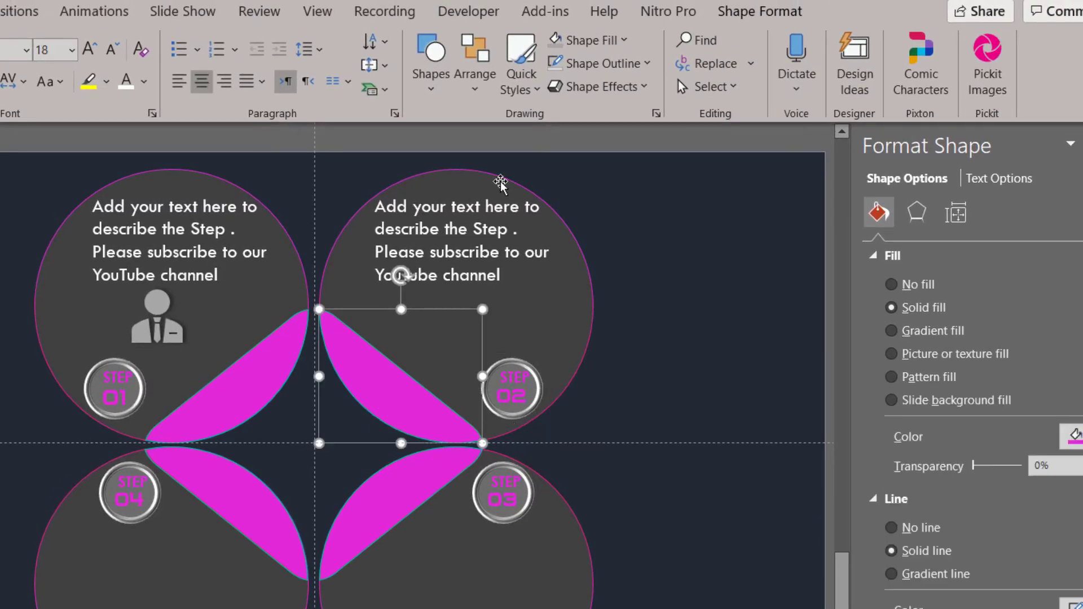
pyautogui.click(589, 40)
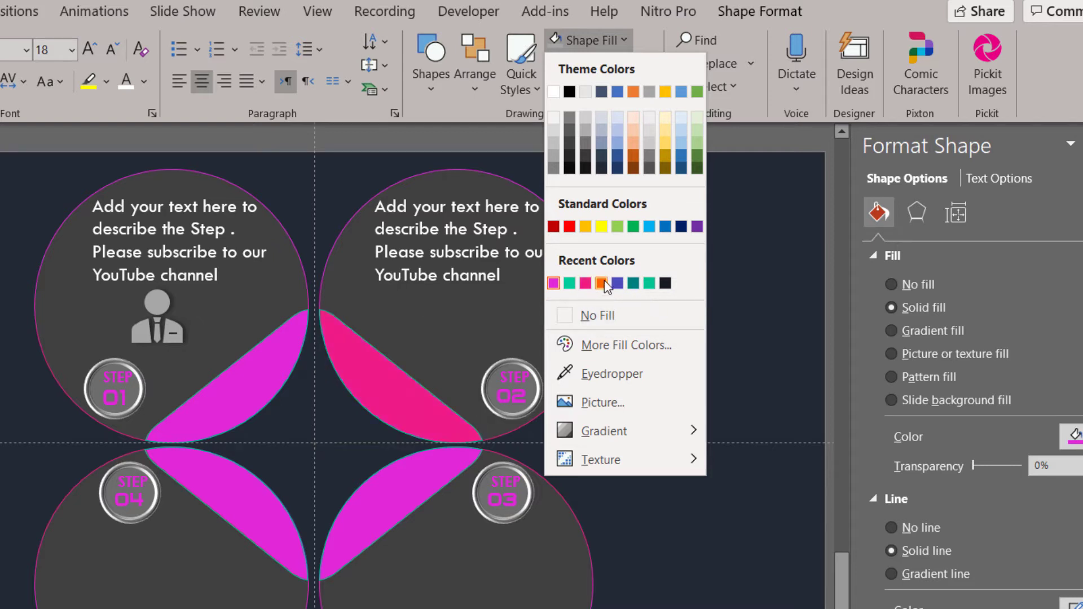
pyautogui.click(634, 283)
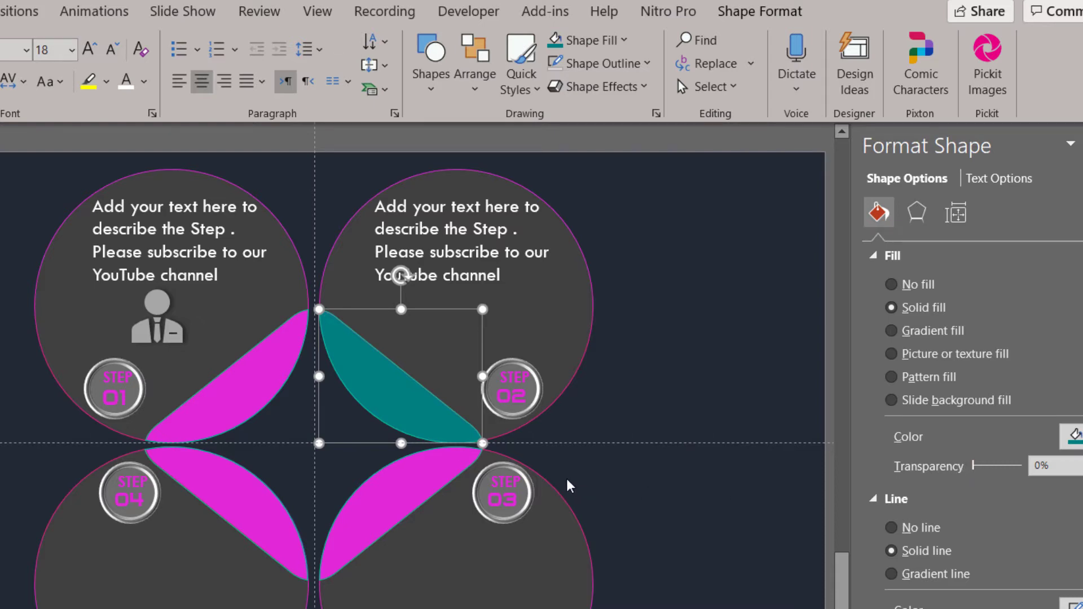
pyautogui.click(406, 497)
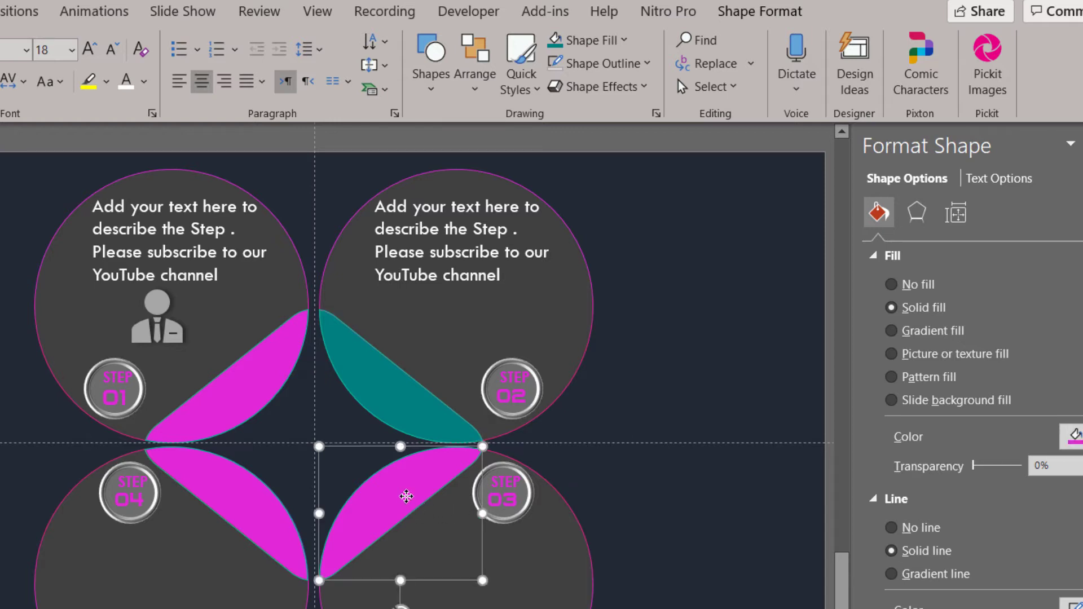
pyautogui.click(598, 40)
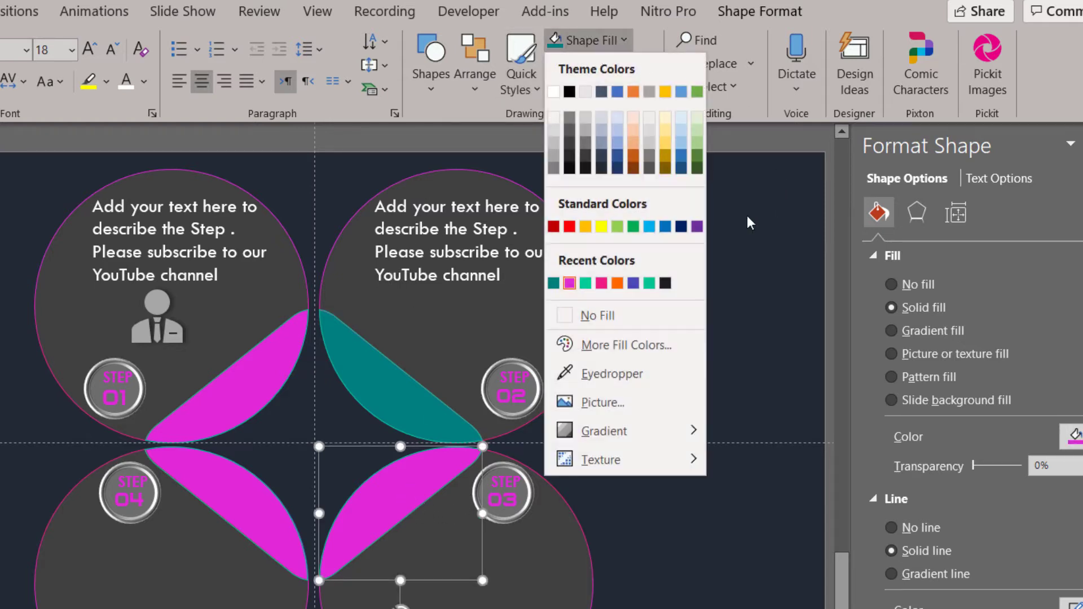
pyautogui.click(617, 283)
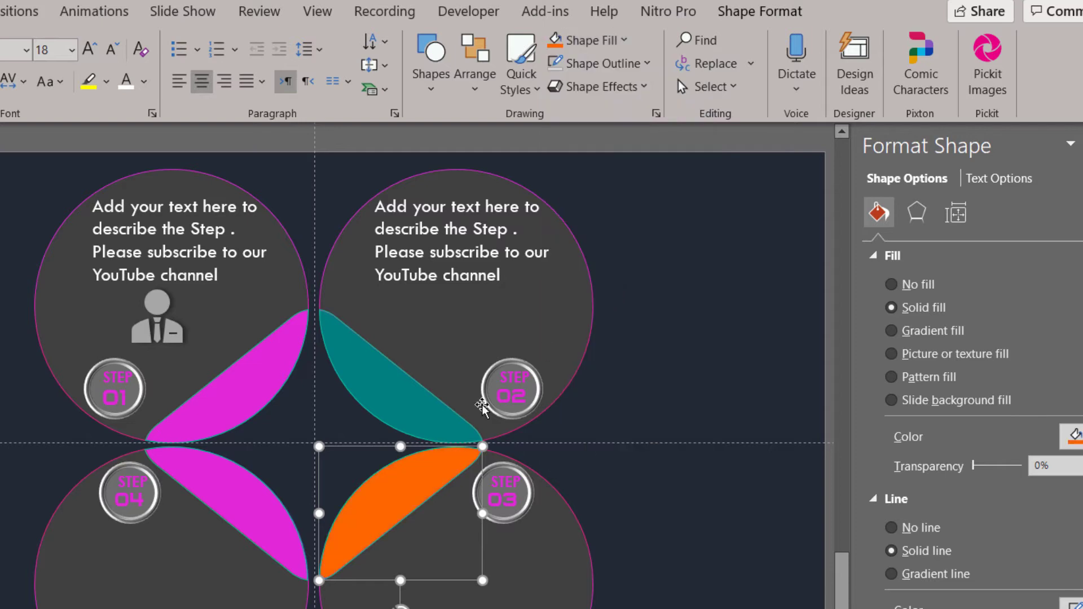
pyautogui.click(246, 496)
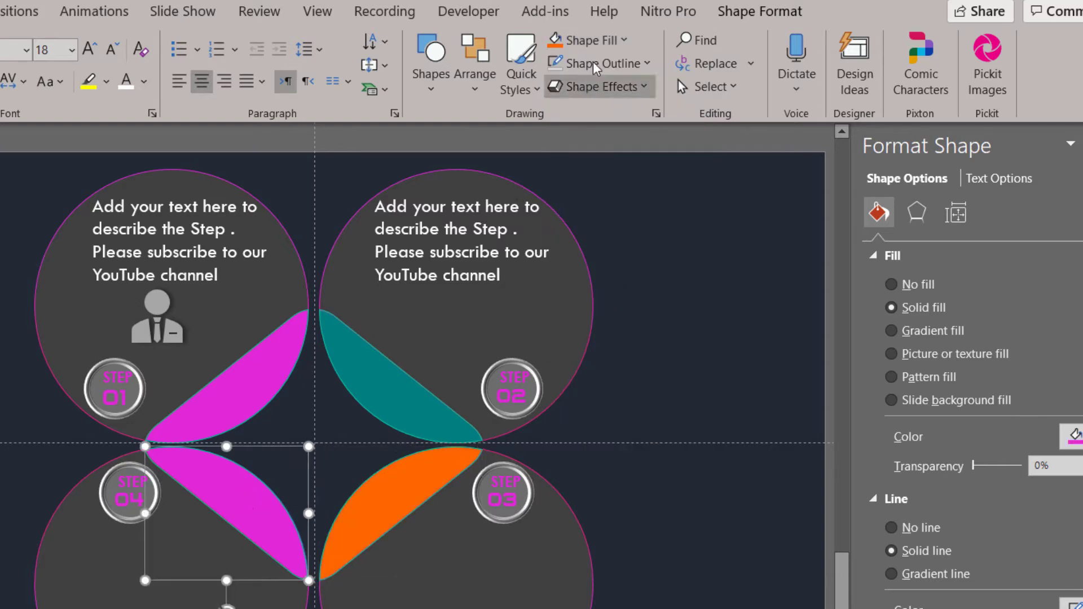
pyautogui.click(585, 45)
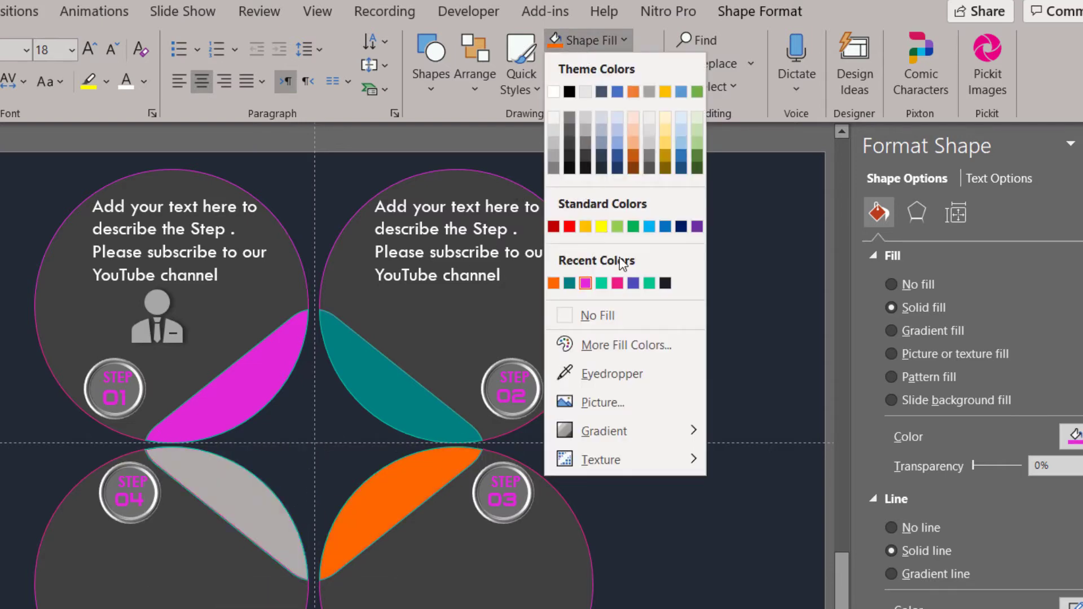
pyautogui.click(633, 284)
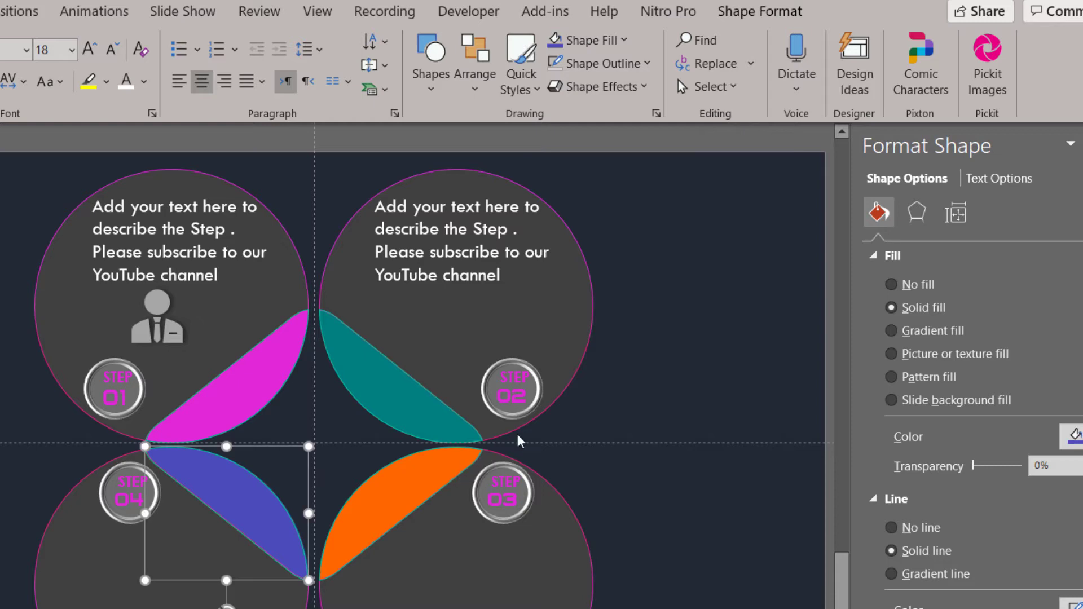
# Colour the STEP 02 badge's word STEP and number 02 green.
pyautogui.click(522, 405)
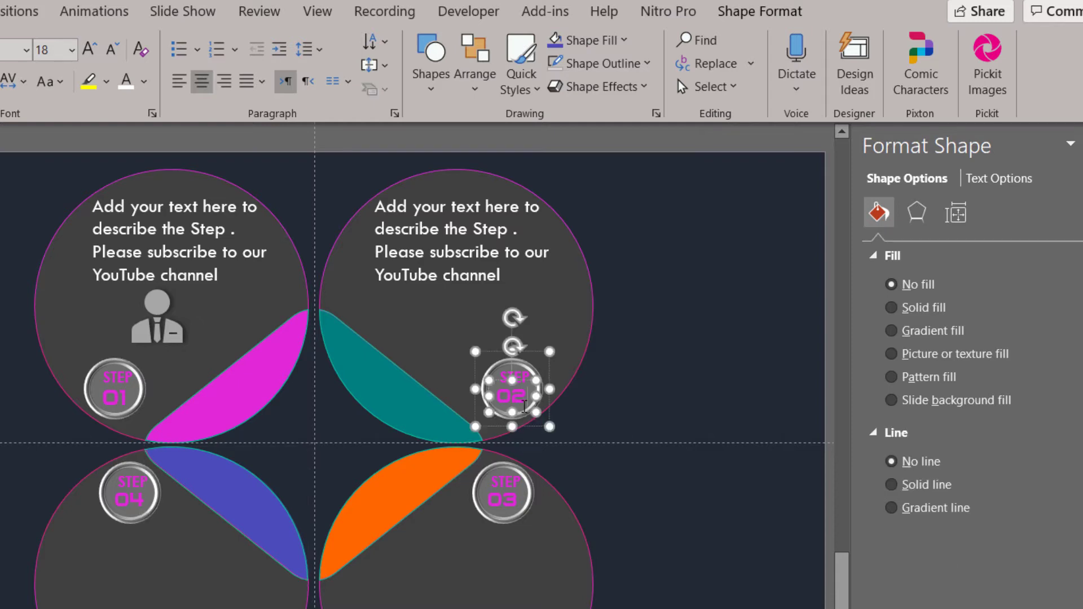
pyautogui.click(592, 41)
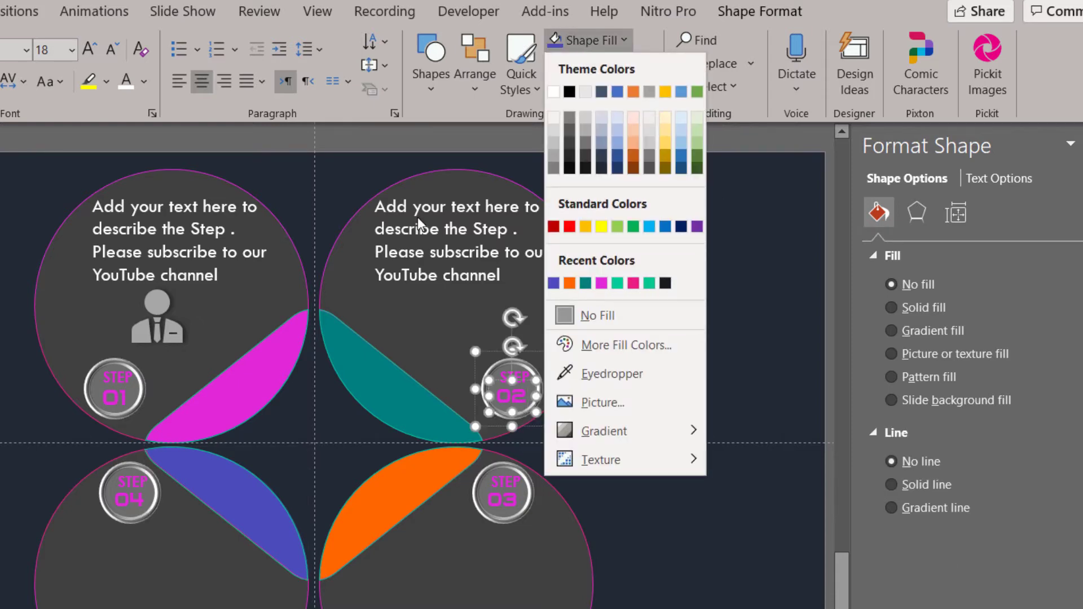
pyautogui.click(144, 83)
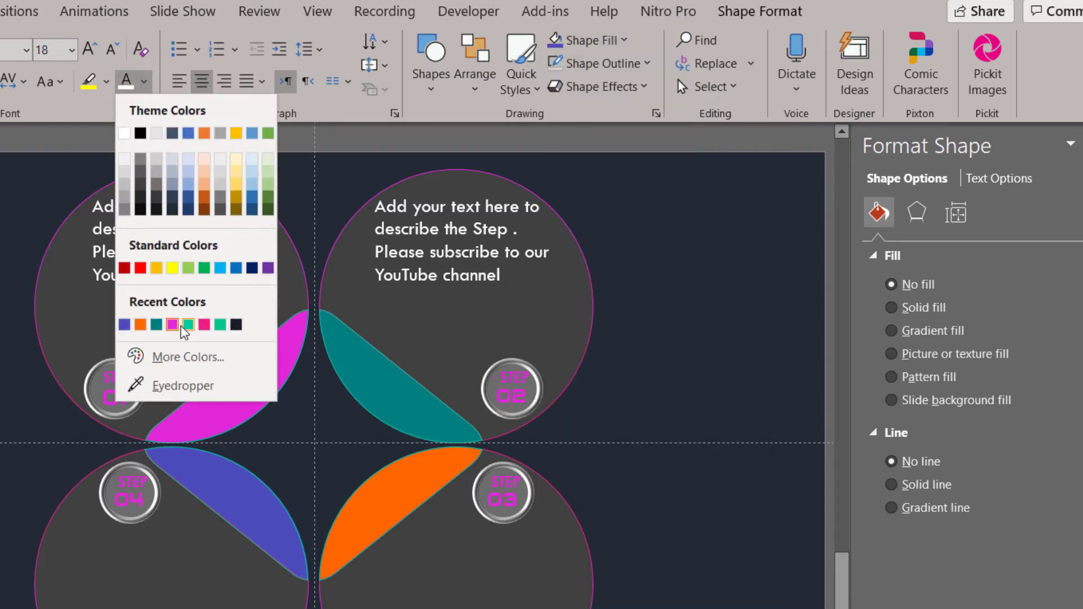
pyautogui.click(156, 325)
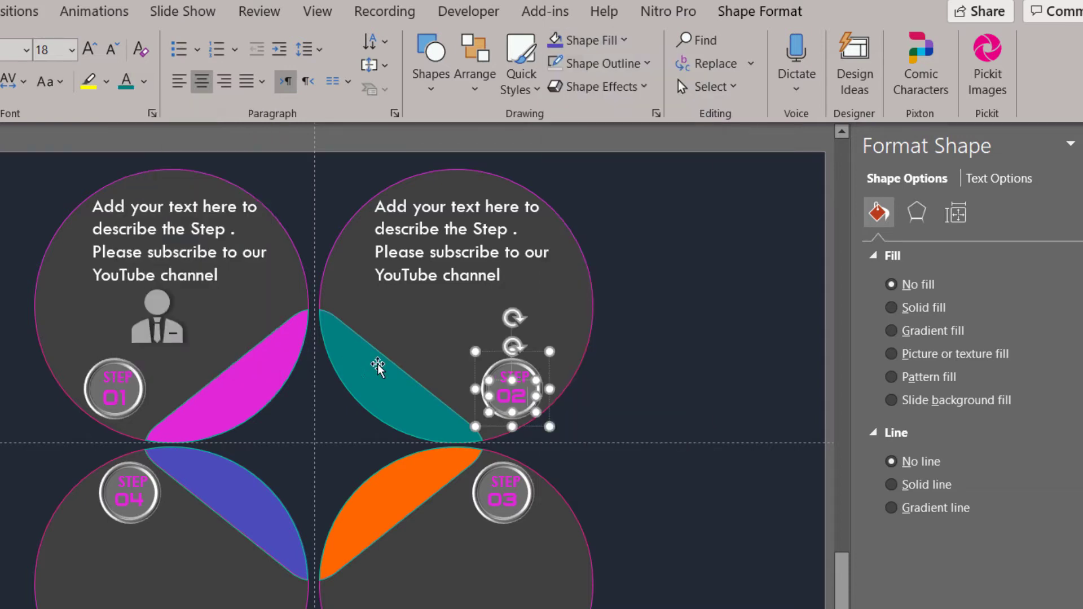
pyautogui.click(636, 460)
pyautogui.click(513, 370)
pyautogui.doubleClick(513, 374)
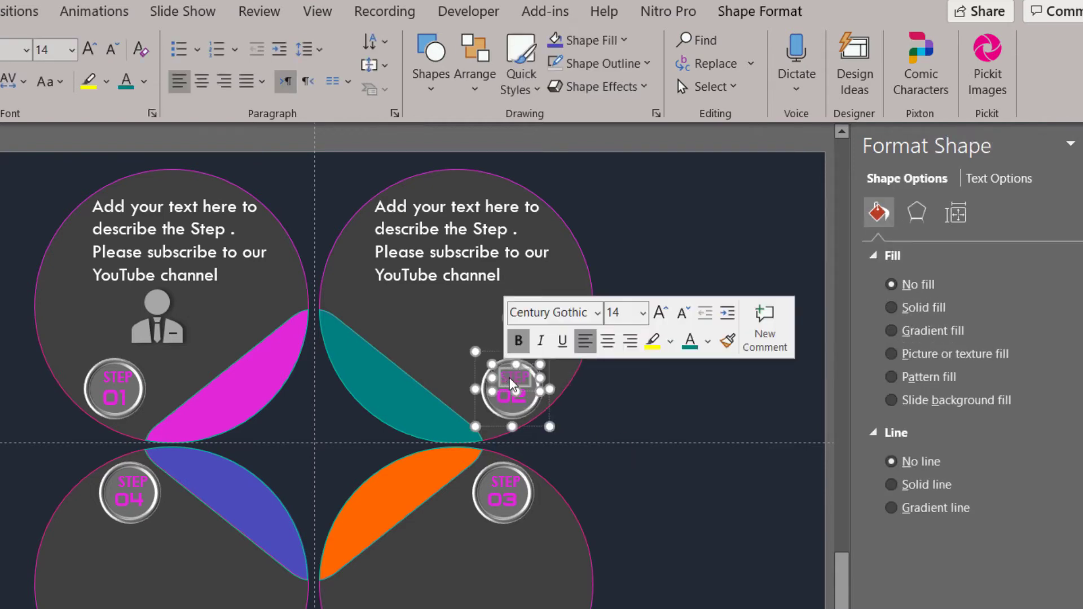
pyautogui.click(125, 80)
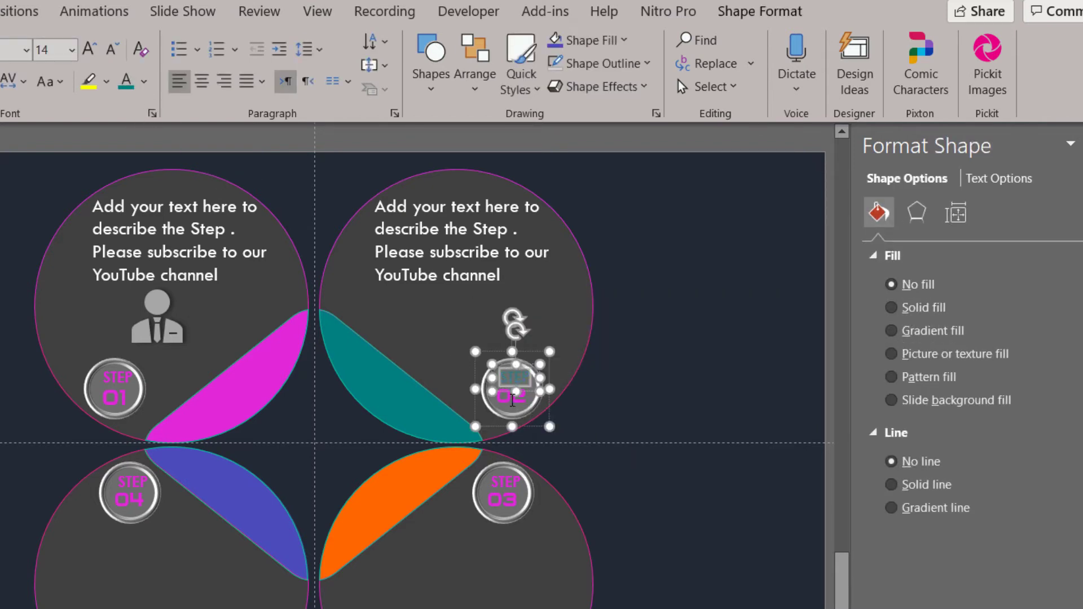
pyautogui.click(511, 398)
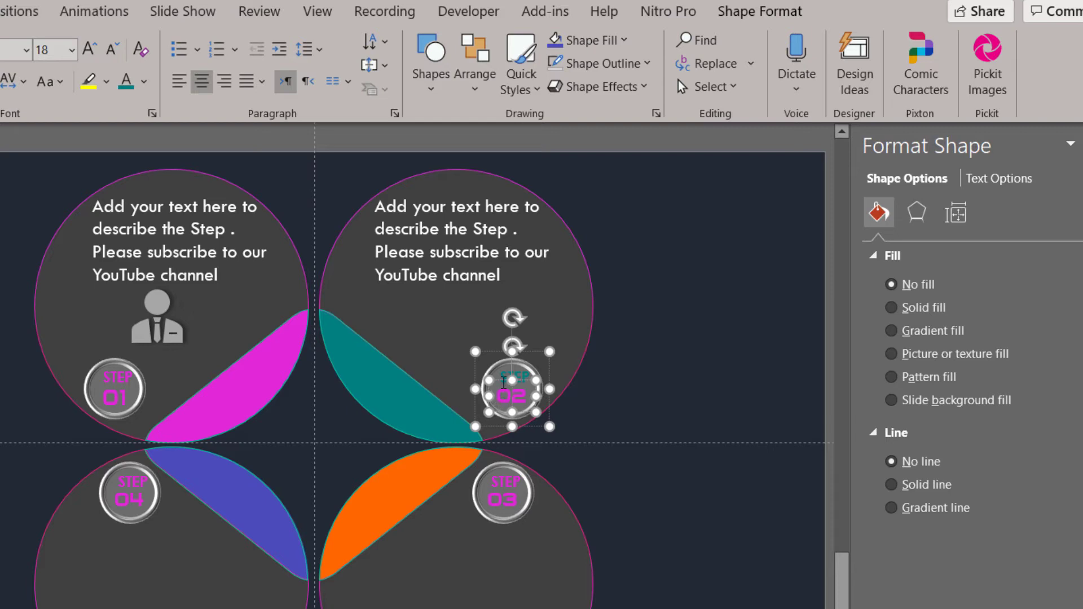
pyautogui.moveTo(504, 374); pyautogui.dragTo(533, 376)
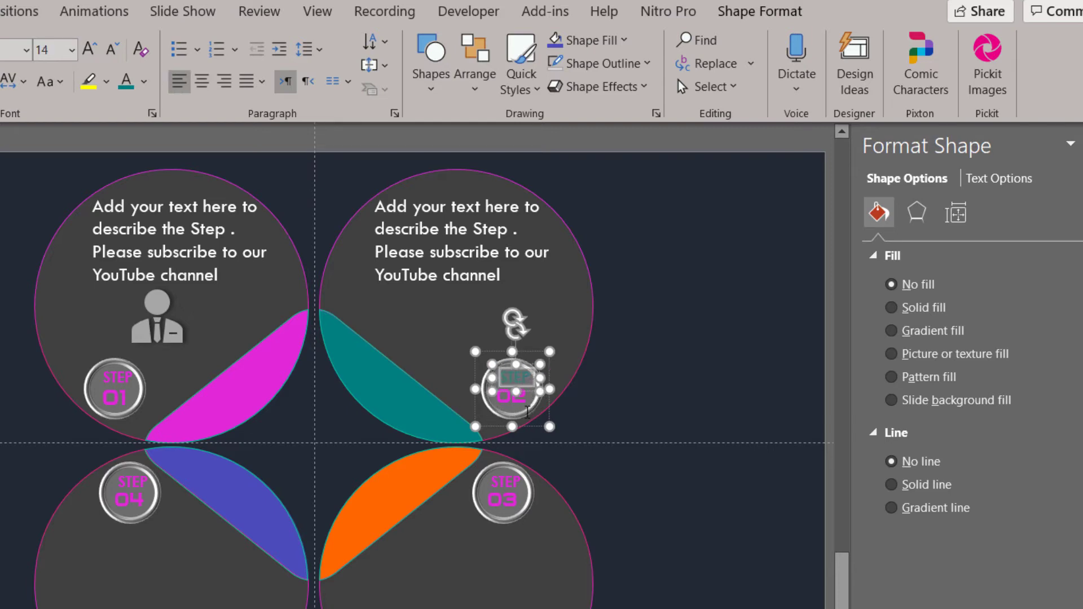
pyautogui.click(144, 81)
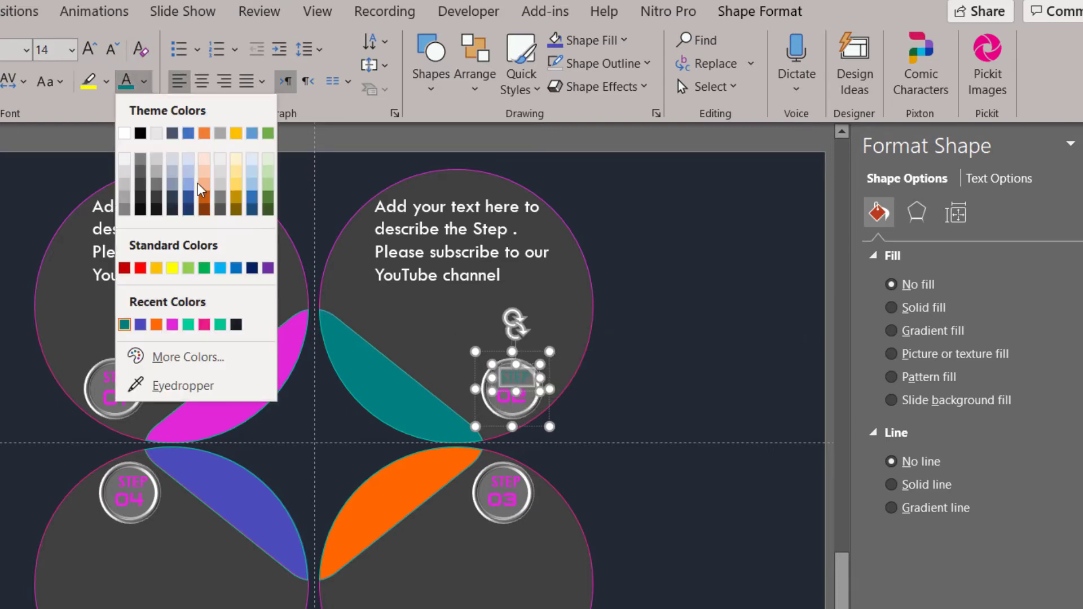
pyautogui.click(205, 268)
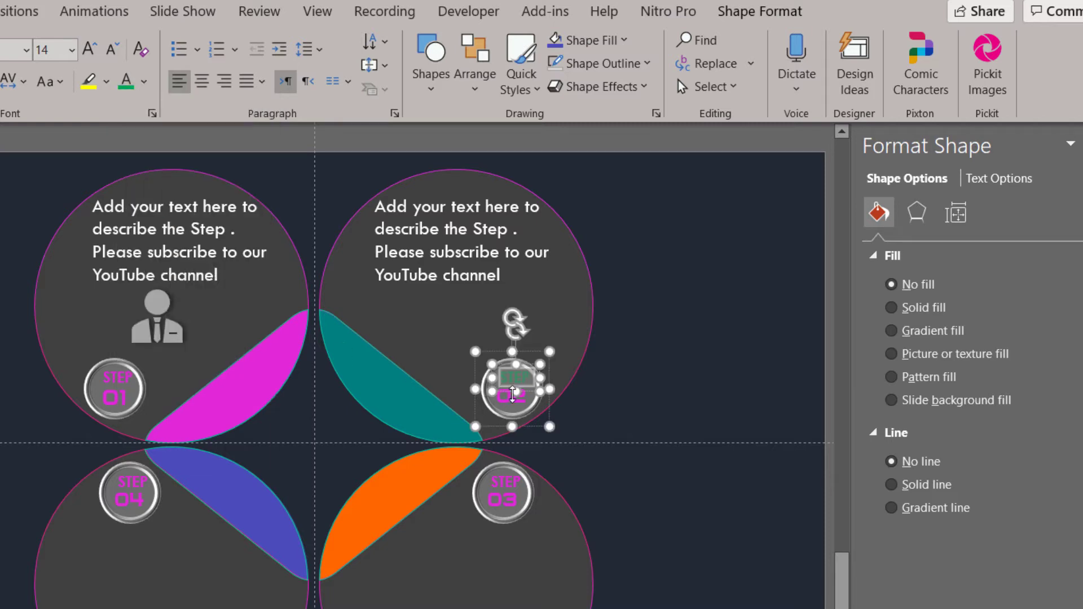
pyautogui.doubleClick(500, 400)
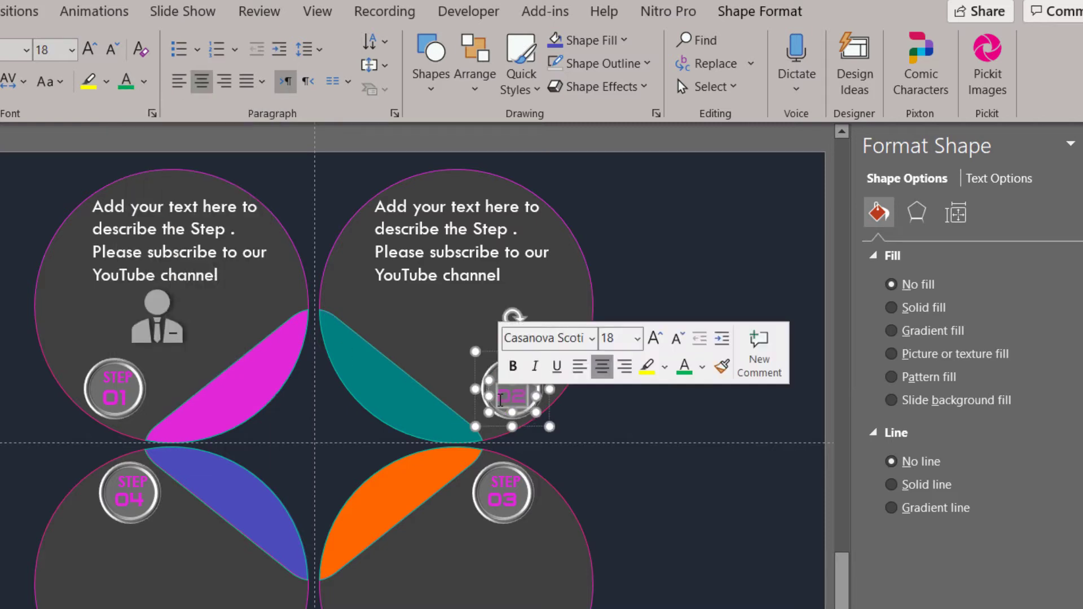
pyautogui.click(125, 81)
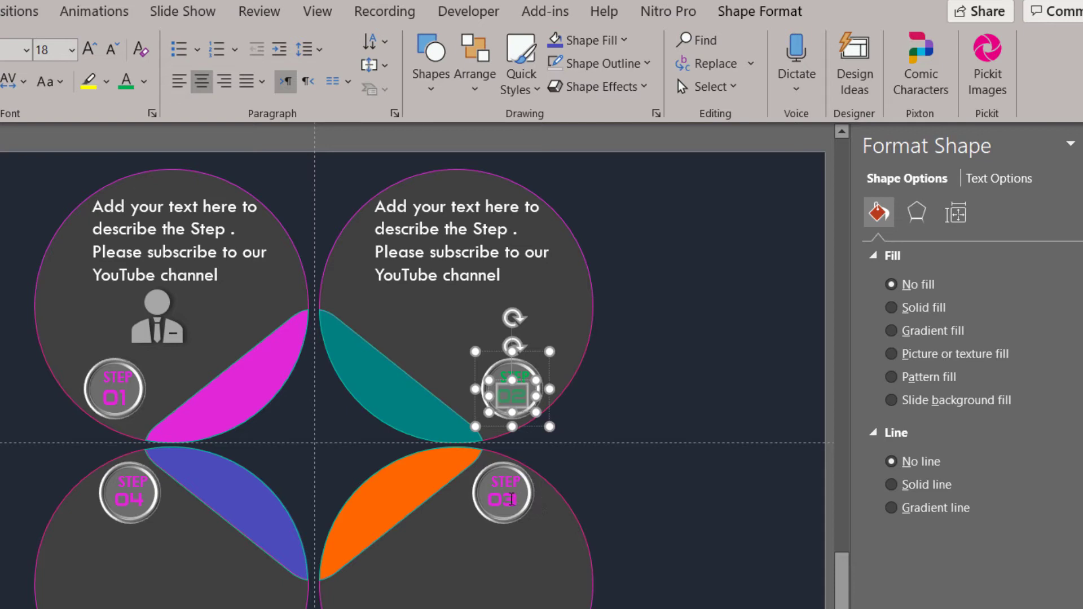
# Nudge the STEP 03 badge into place and colour its text orange.
pyautogui.click(511, 498)
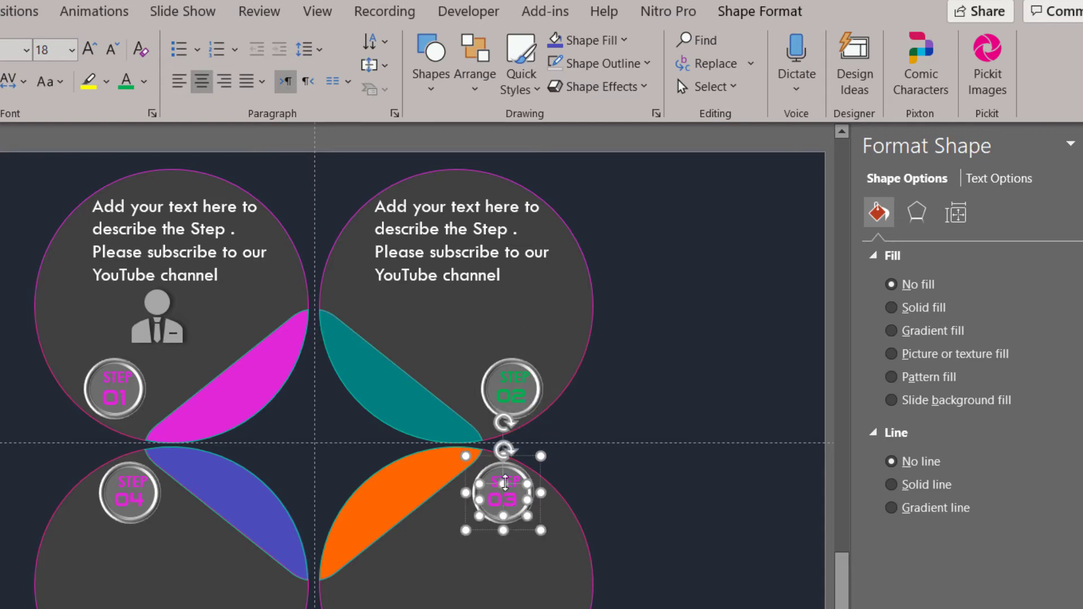
pyautogui.click(594, 519)
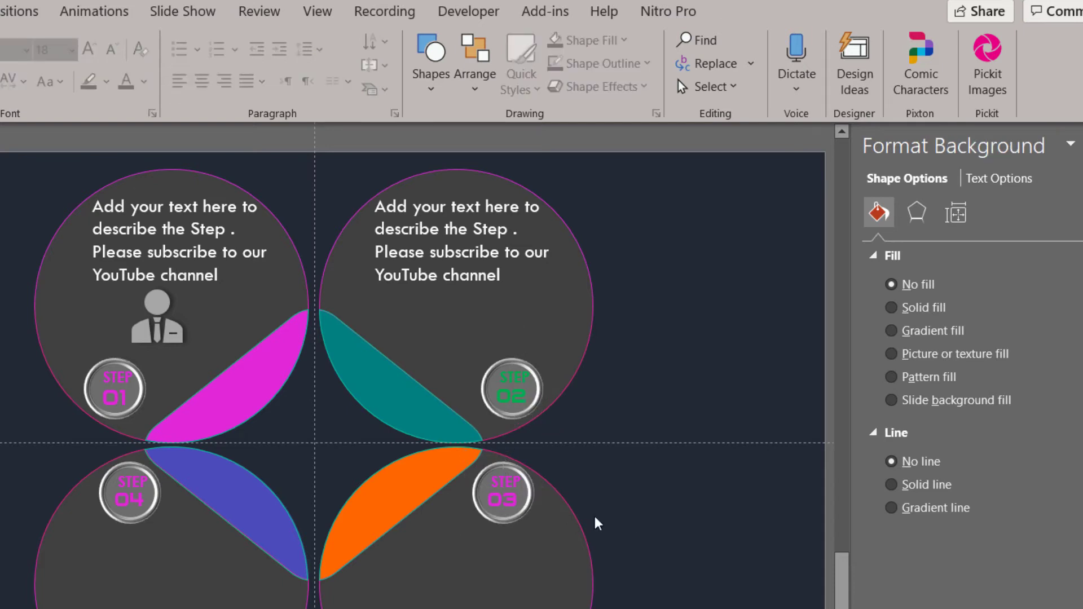
pyautogui.click(500, 485)
pyautogui.click(488, 484)
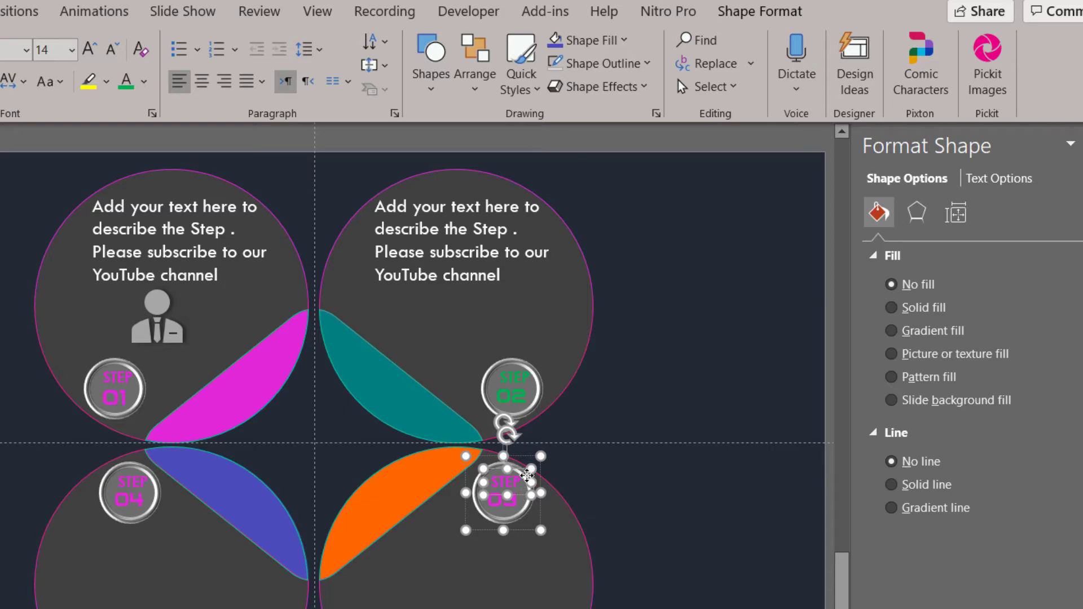
pyautogui.moveTo(527, 475); pyautogui.dragTo(525, 476)
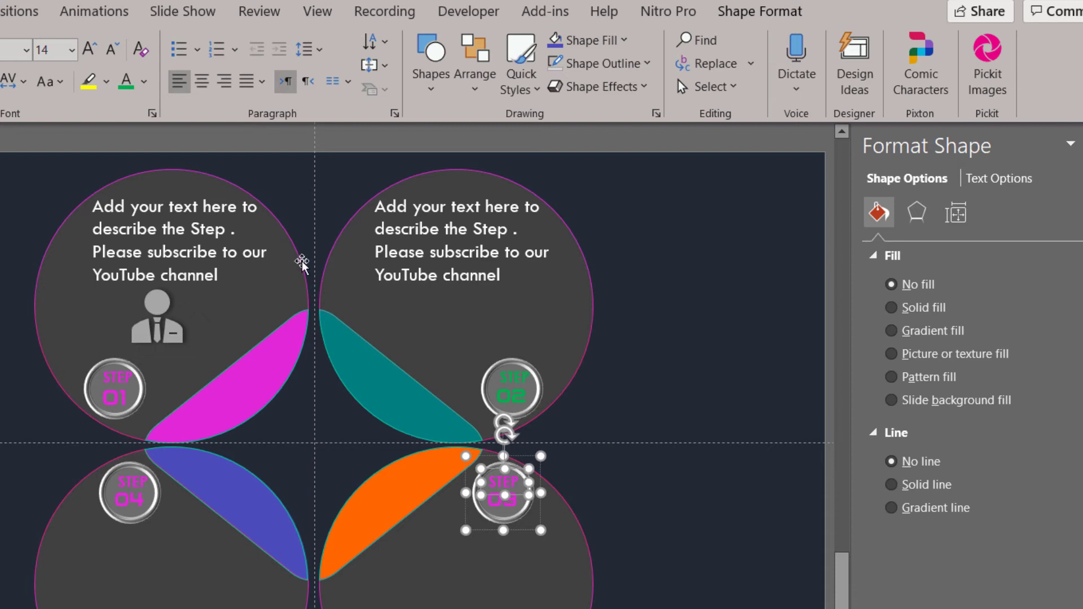
pyautogui.click(144, 82)
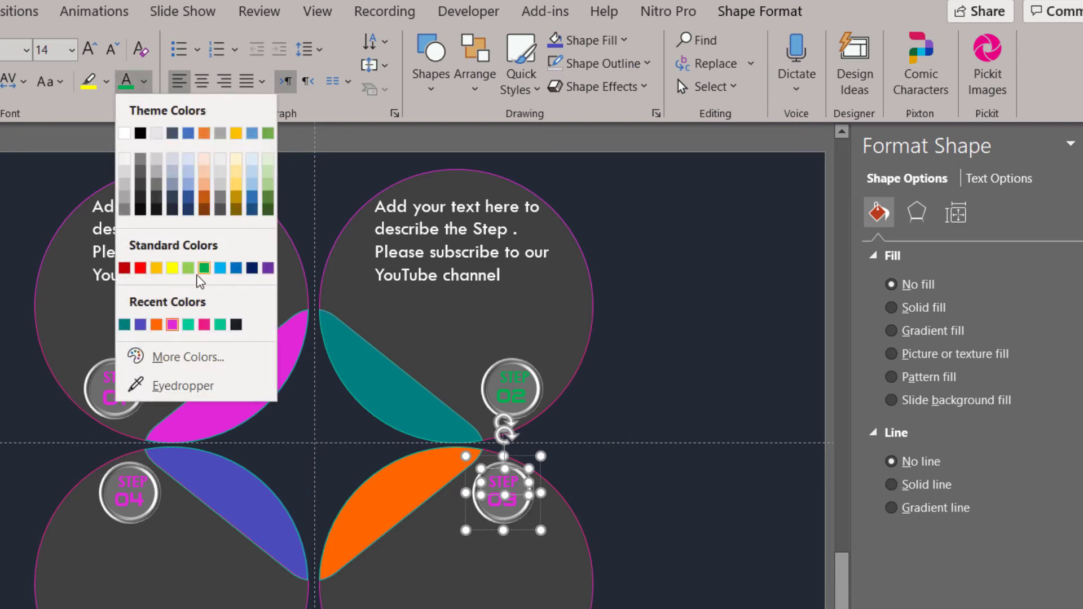
pyautogui.click(156, 325)
pyautogui.doubleClick(497, 504)
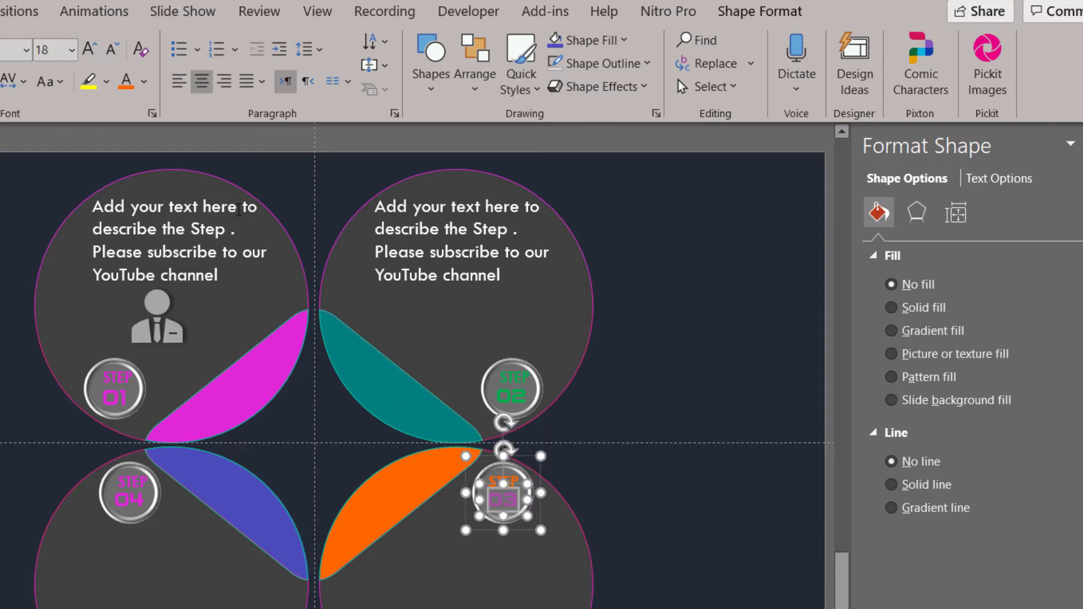
# Colour the STEP 04 badge's word STEP and number 04 light blue.
pyautogui.doubleClick(133, 482)
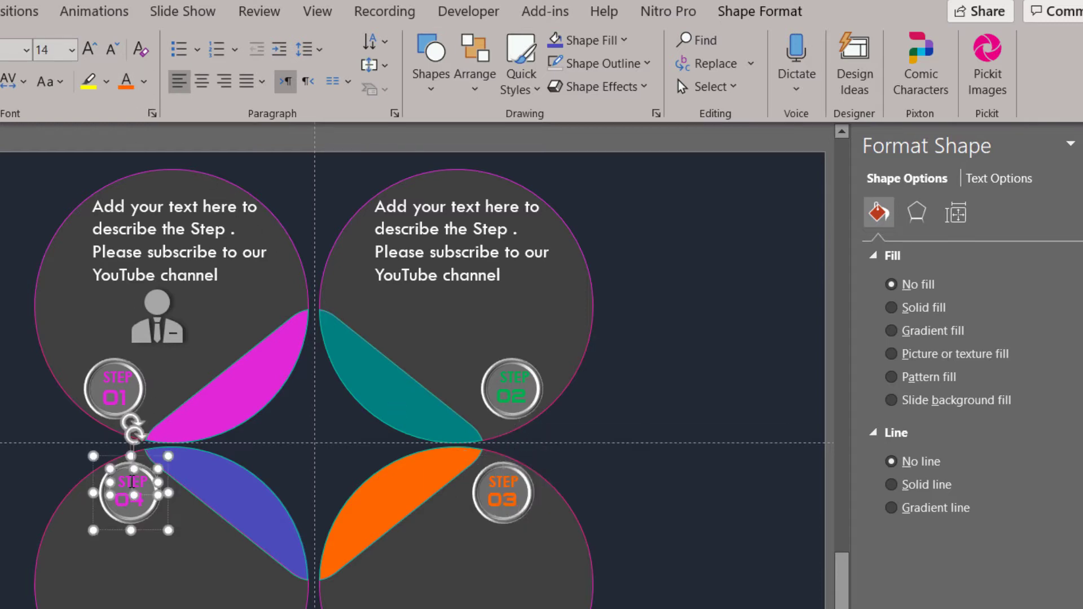
pyautogui.click(144, 81)
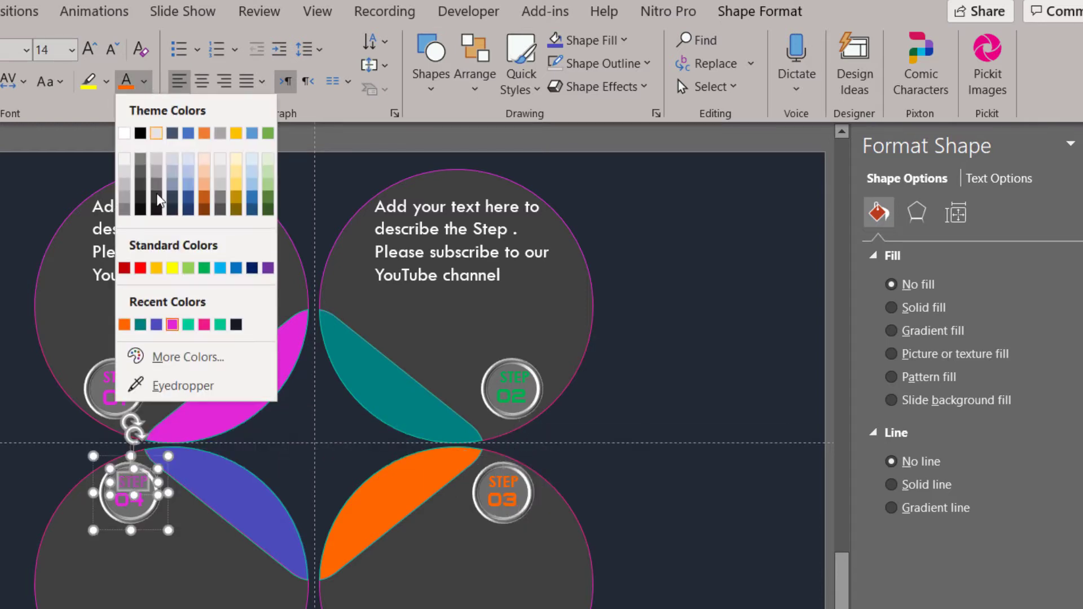
pyautogui.click(220, 268)
pyautogui.doubleClick(123, 501)
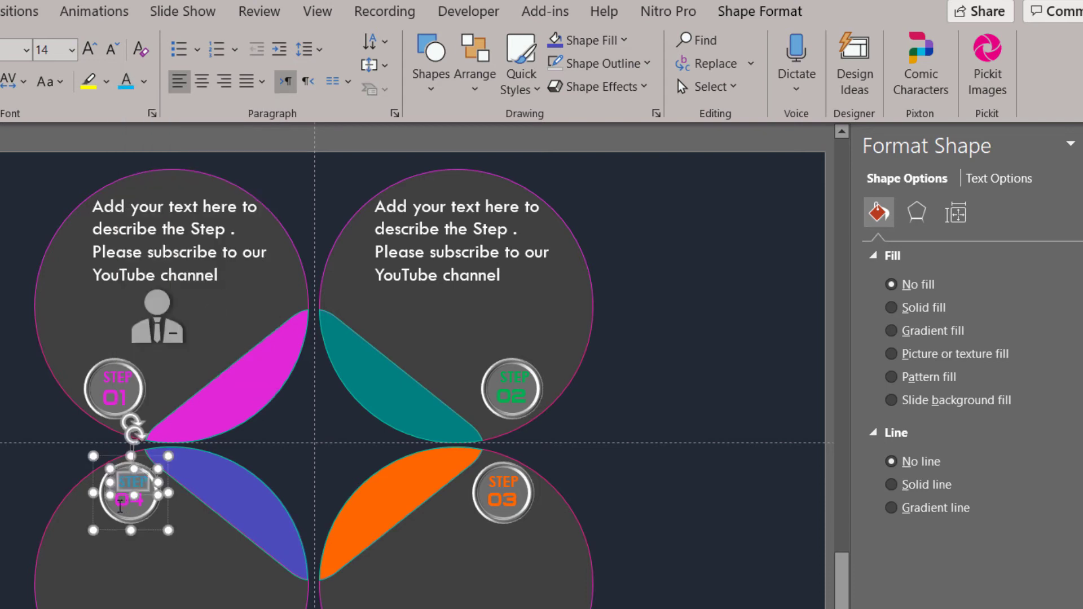
pyautogui.click(126, 81)
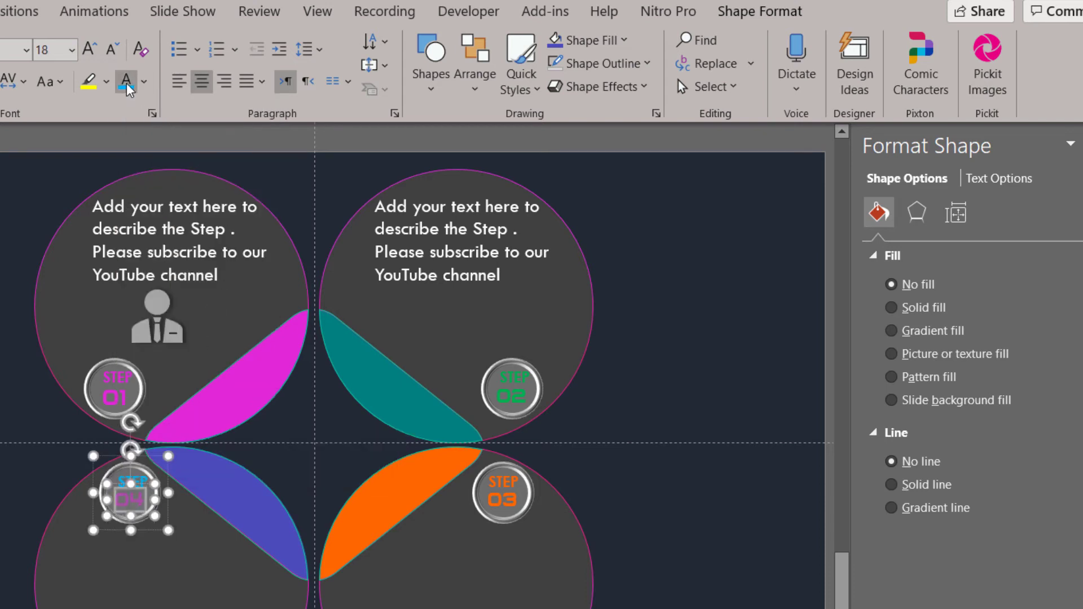
pyautogui.click(231, 606)
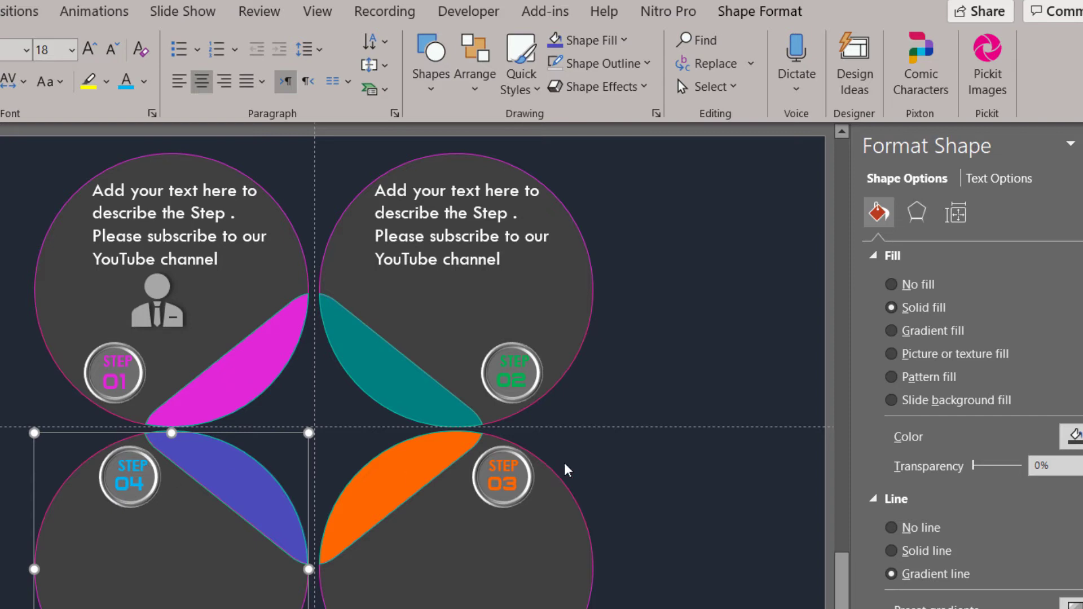
# Duplicate both top description text boxes into the two lower circles.
pyautogui.click(687, 481)
pyautogui.click(424, 273)
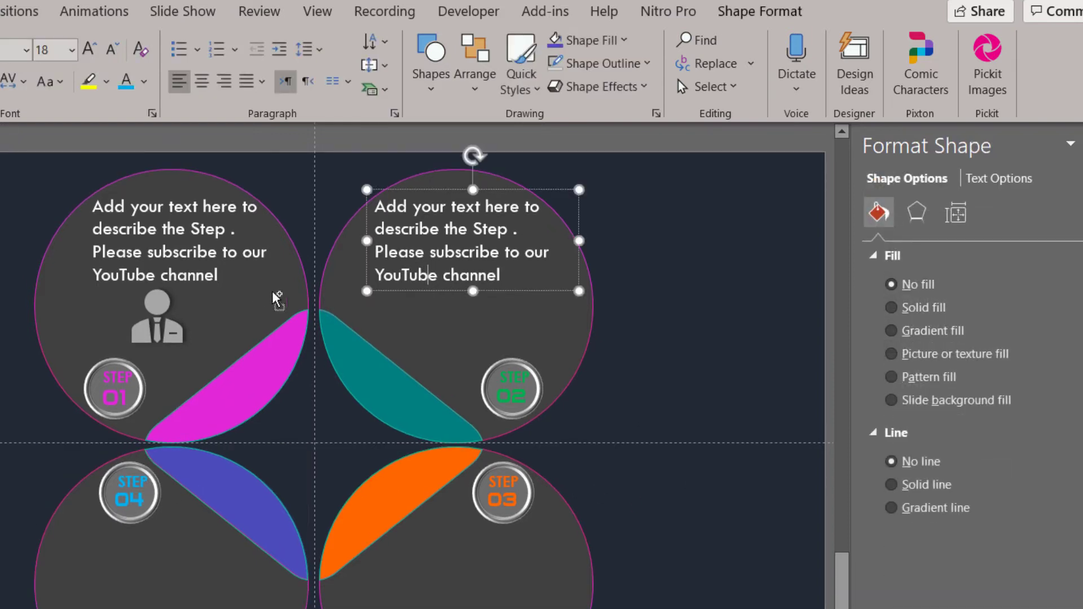
pyautogui.click(242, 291)
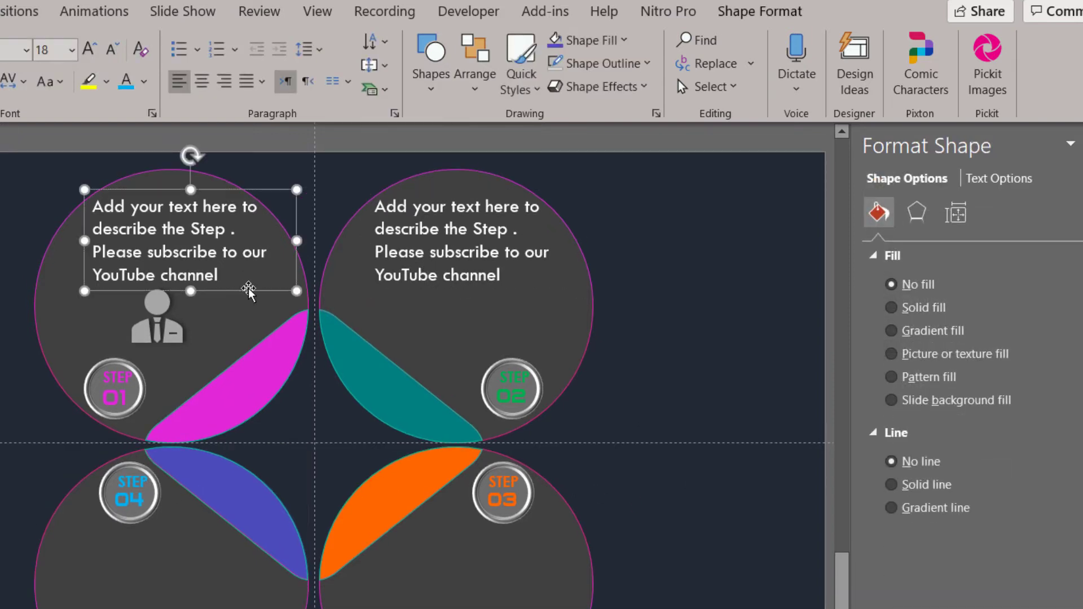
pyautogui.keyDown('shift'); pyautogui.click(439, 288); pyautogui.keyUp('shift')
pyautogui.hotkey('ctrl', 'd')
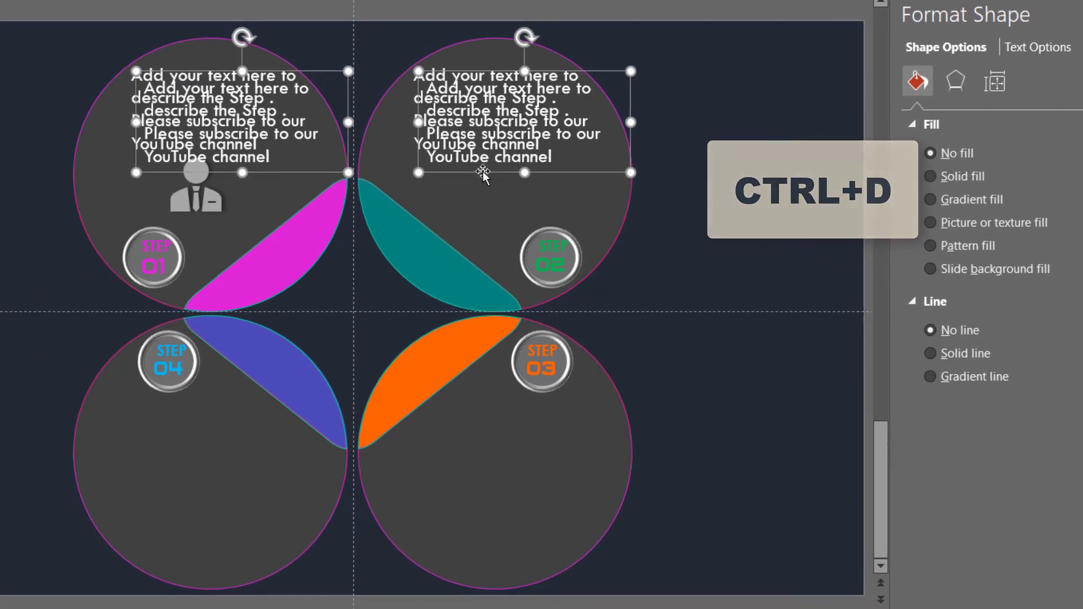
pyautogui.moveTo(448, 308); pyautogui.dragTo(470, 566)
# Place a copy of the grey person icon in another circle.
pyautogui.click(216, 196)
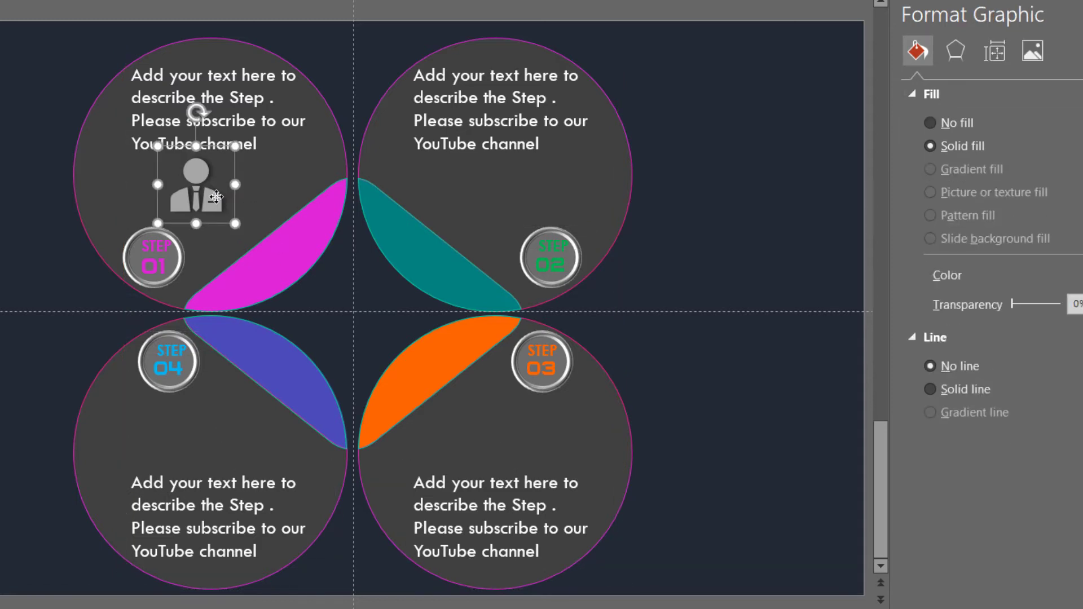
pyautogui.moveTo(216, 196)
pyautogui.mouseDown()
pyautogui.moveTo(498, 186)
pyautogui.moveTo(500, 439)
pyautogui.moveTo(172, 445)
pyautogui.mouseUp()
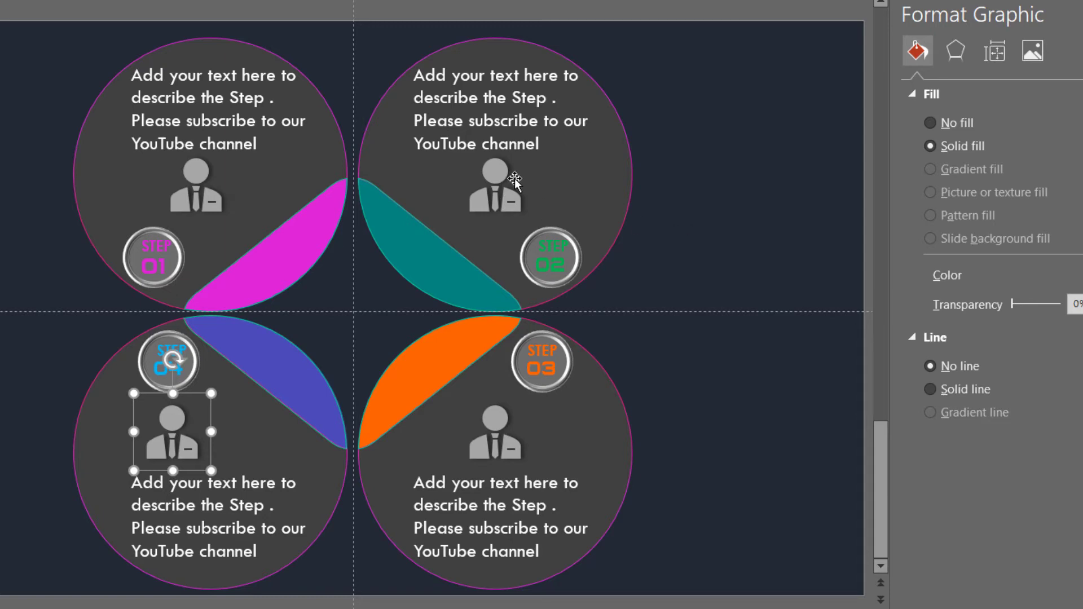
pyautogui.click(495, 186)
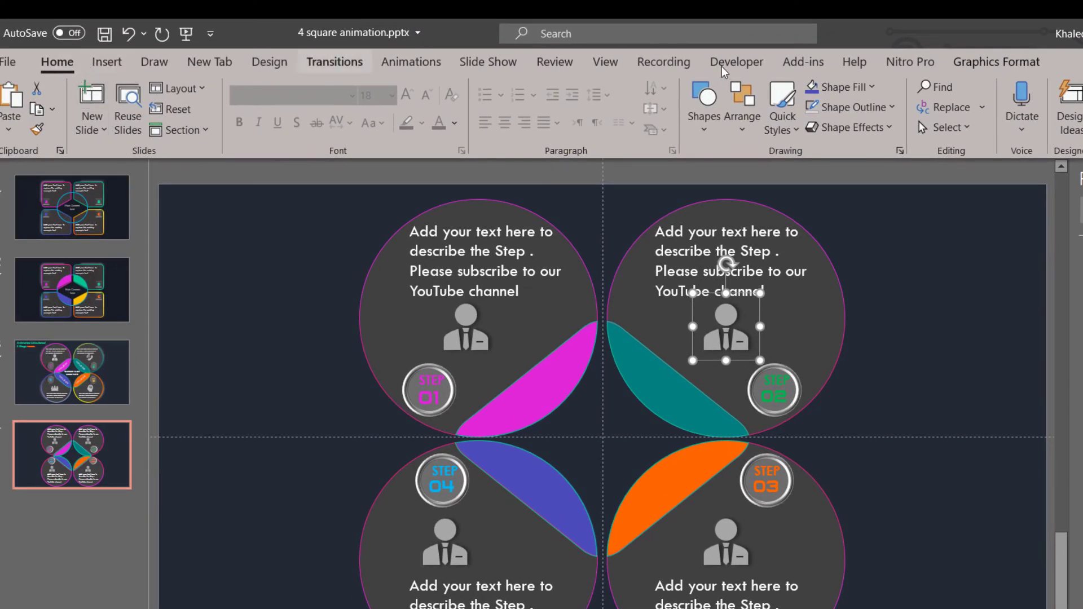
# Replace the STEP 02 circle's person icon with a ringing phone icon from the icon library.
pyautogui.click(997, 62)
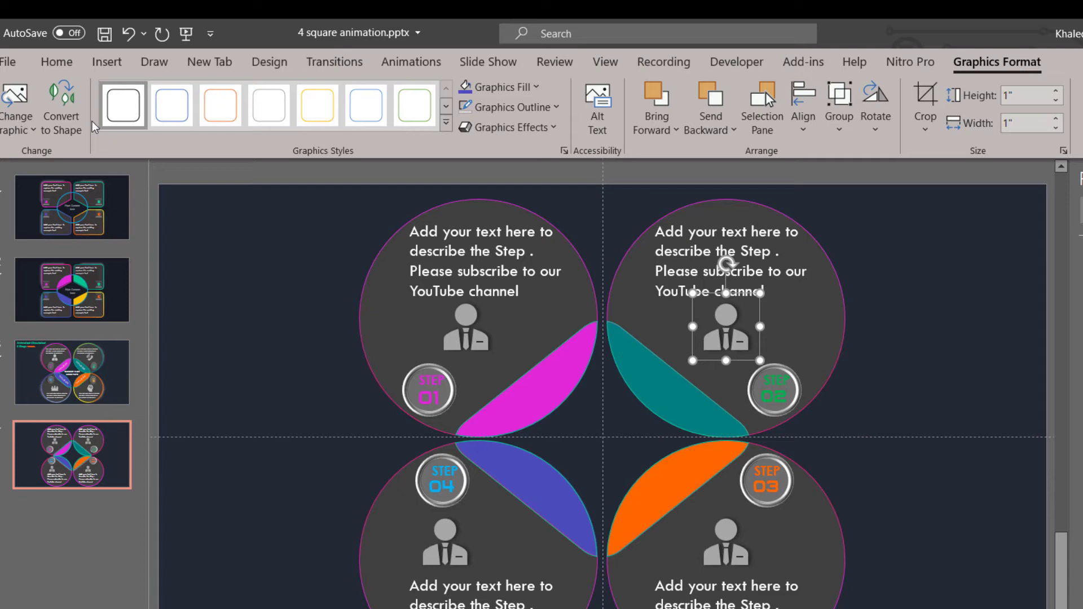
pyautogui.click(12, 131)
pyautogui.click(63, 226)
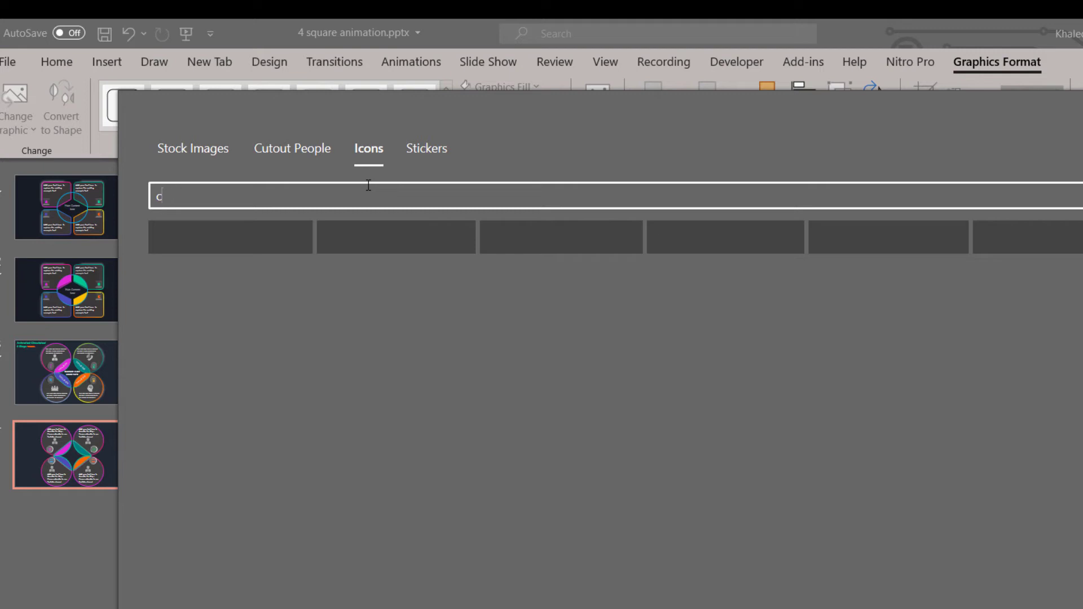
pyautogui.write('hone')
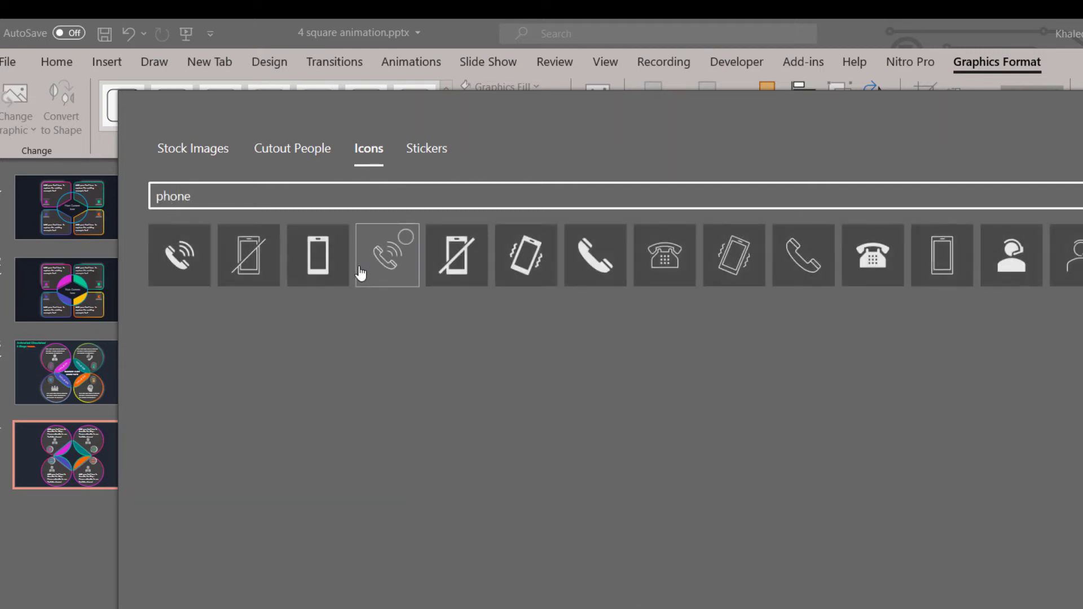
pyautogui.click(204, 263)
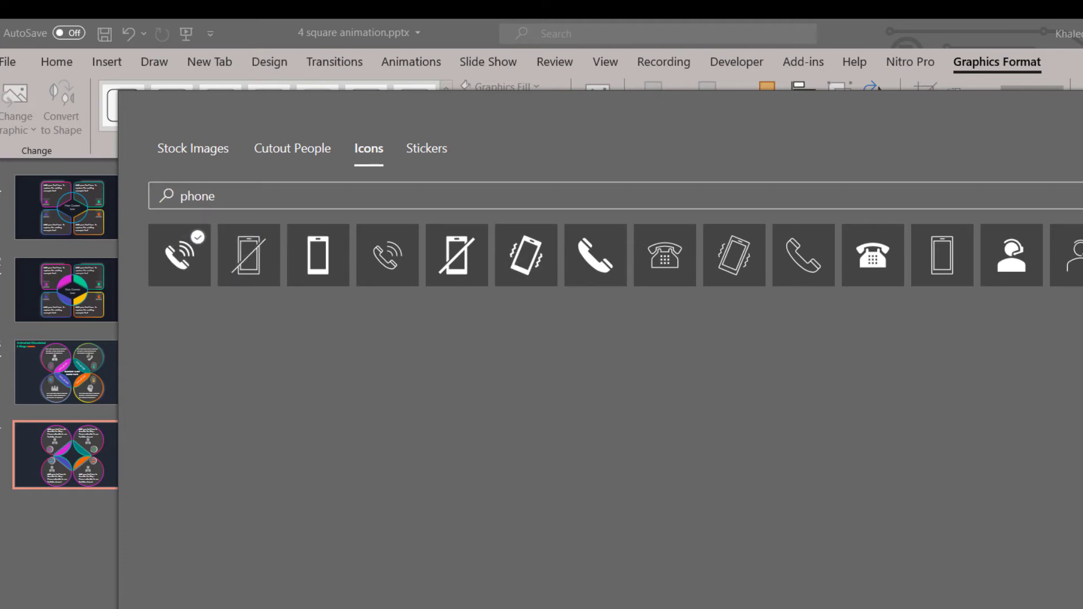
pyautogui.press('Return')
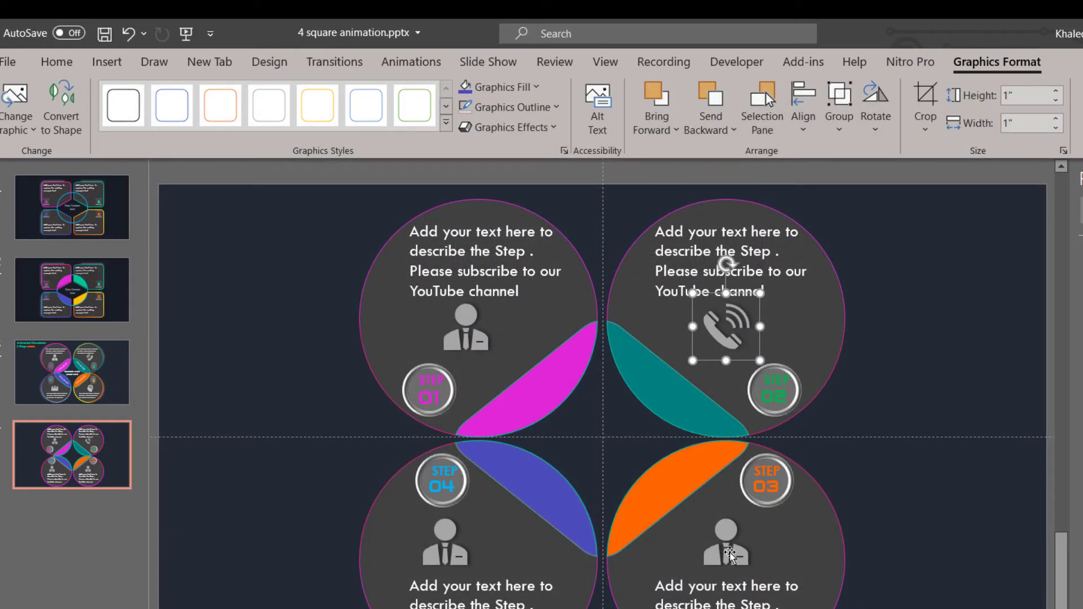
# Open the icon library to replace the STEP 03 circle's person icon.
pyautogui.click(730, 554)
pyautogui.click(30, 120)
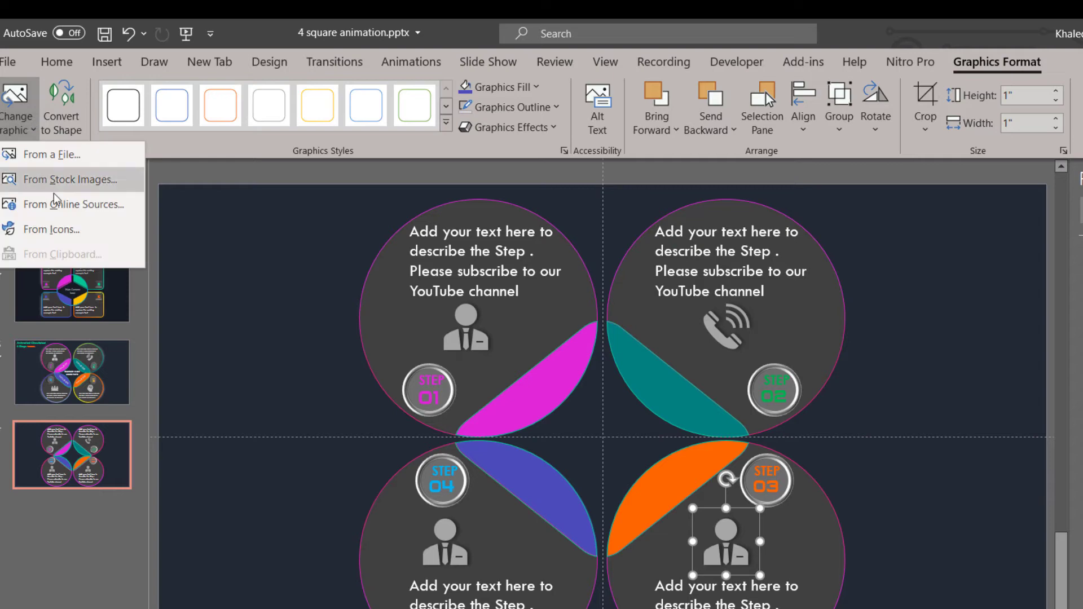
pyautogui.click(60, 228)
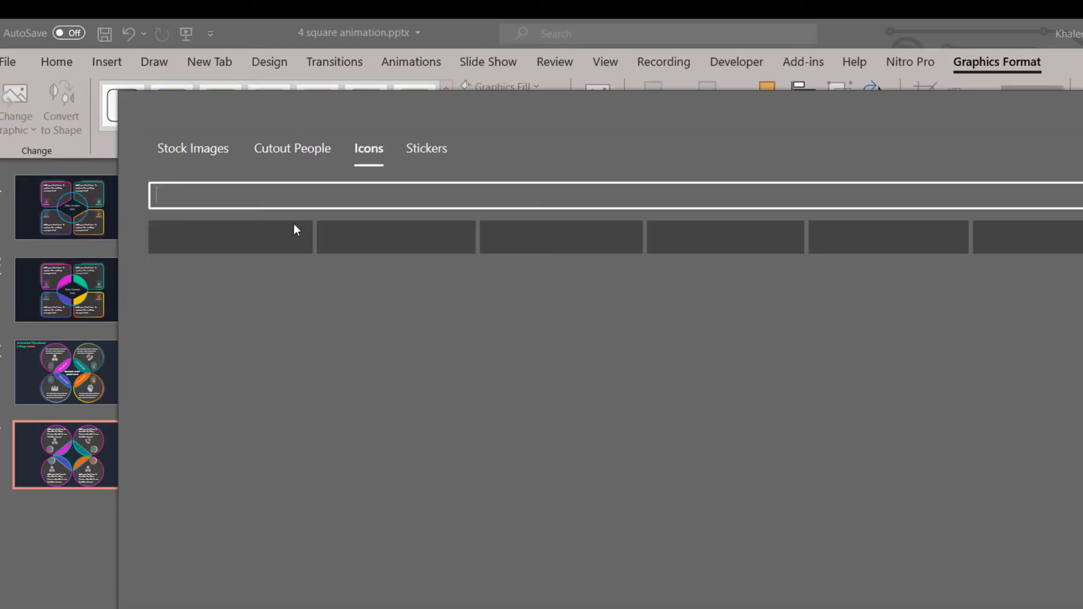
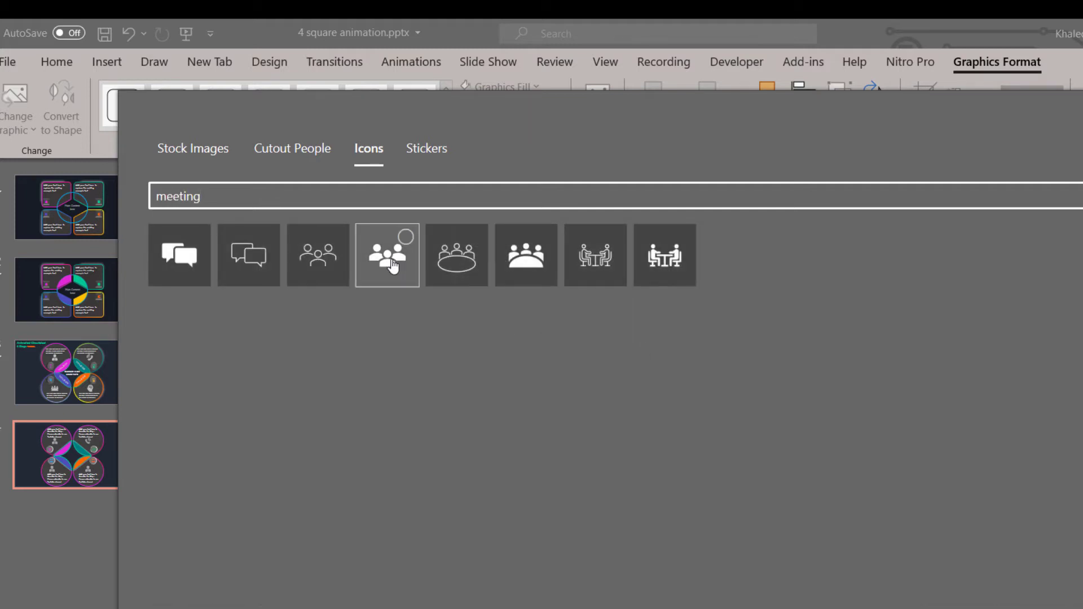
# Insert the meeting people icon for Step 03 and swap the Step 04 icon for gears.
pyautogui.click(393, 266)
pyautogui.press('Return')
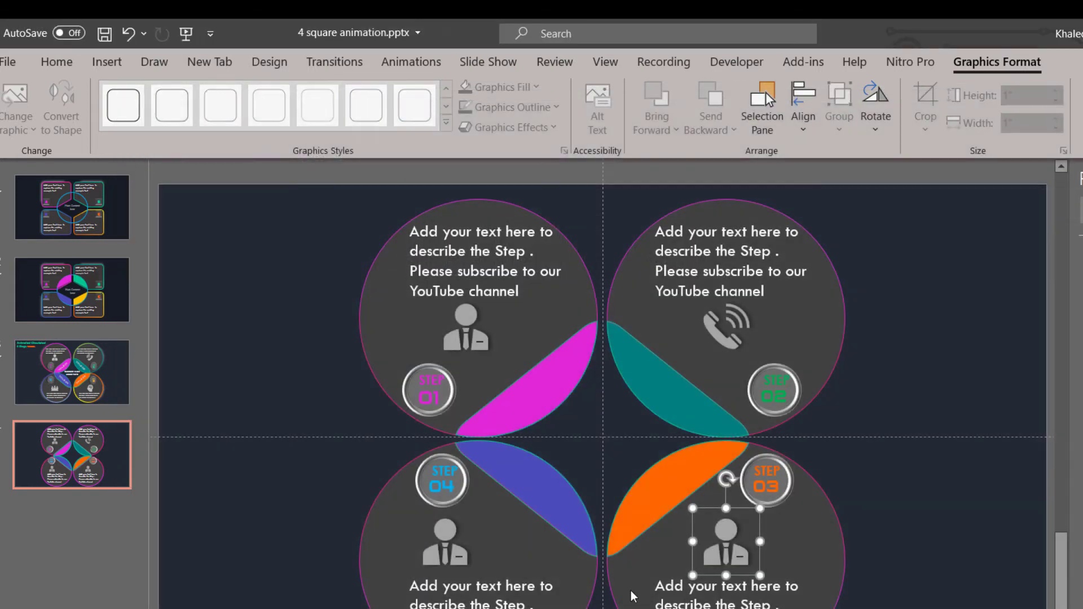
pyautogui.click(446, 557)
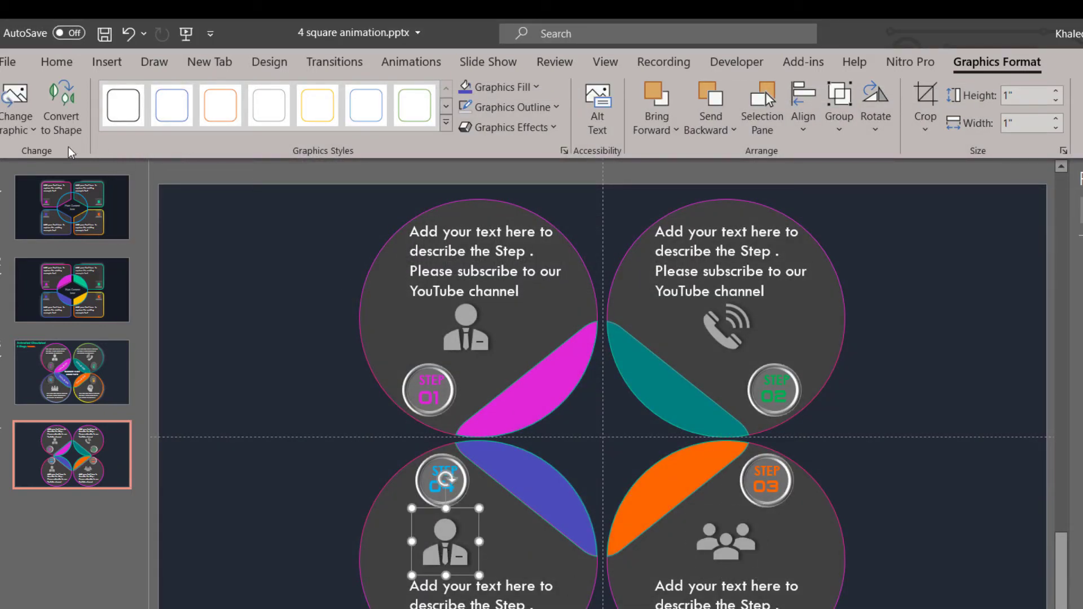
pyautogui.click(17, 113)
pyautogui.click(49, 231)
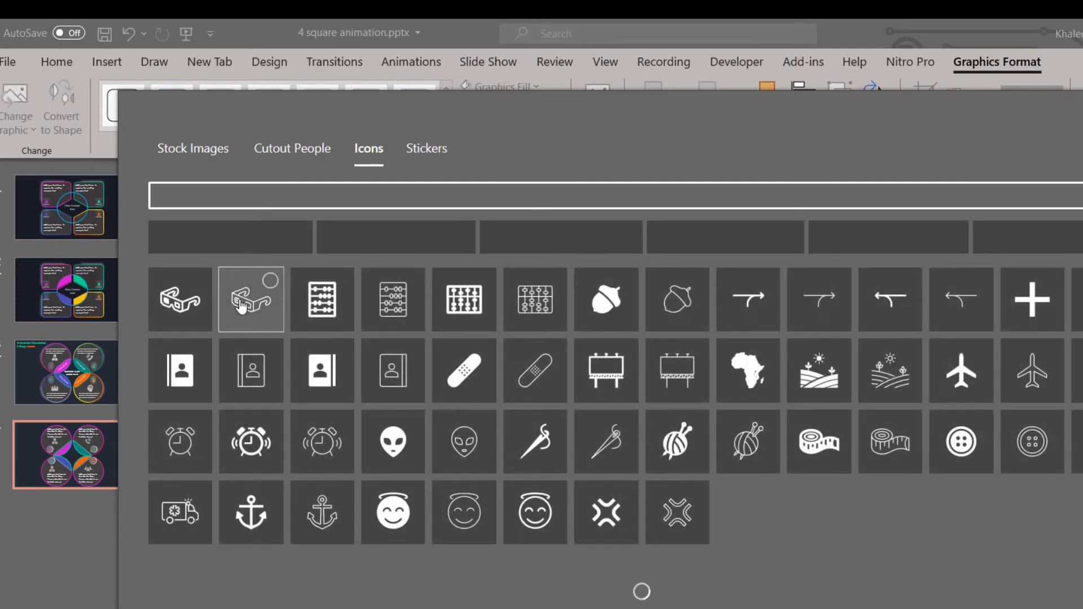
pyautogui.write('gear')
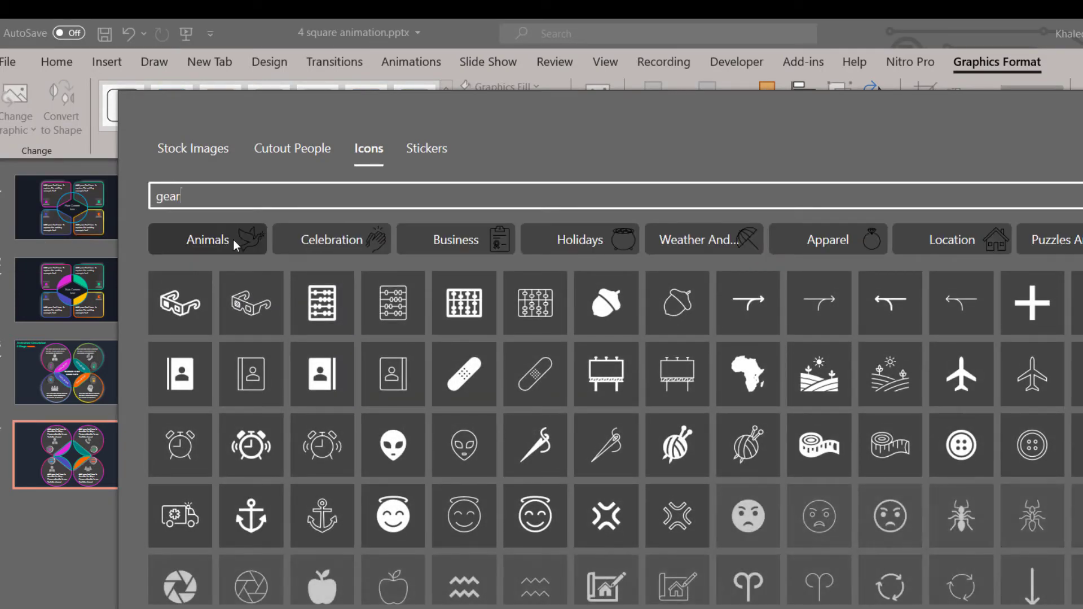
pyautogui.write('s')
pyautogui.click(206, 268)
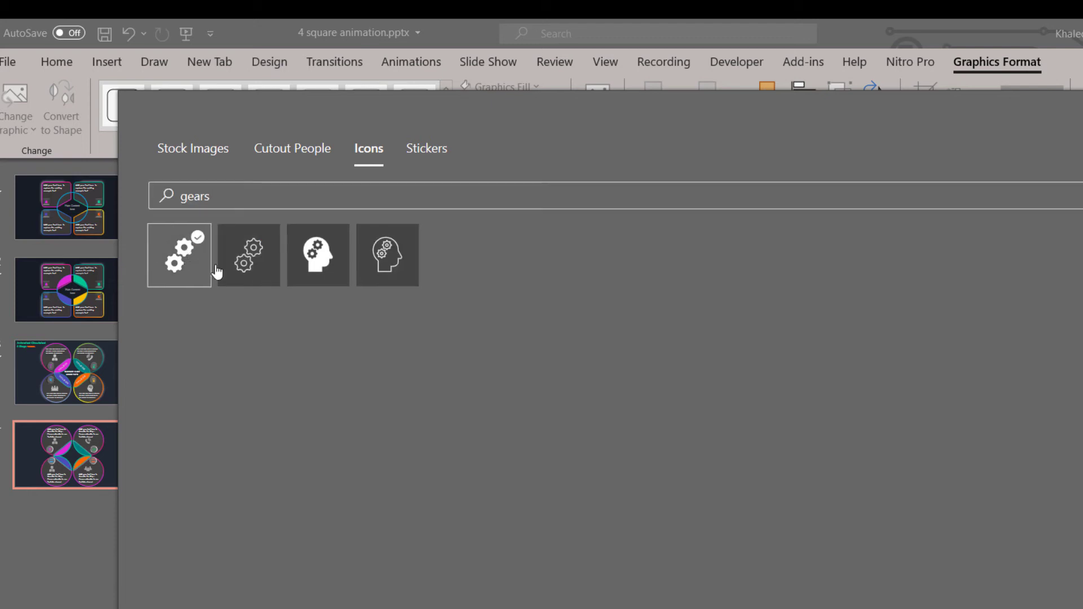
pyautogui.click(838, 552)
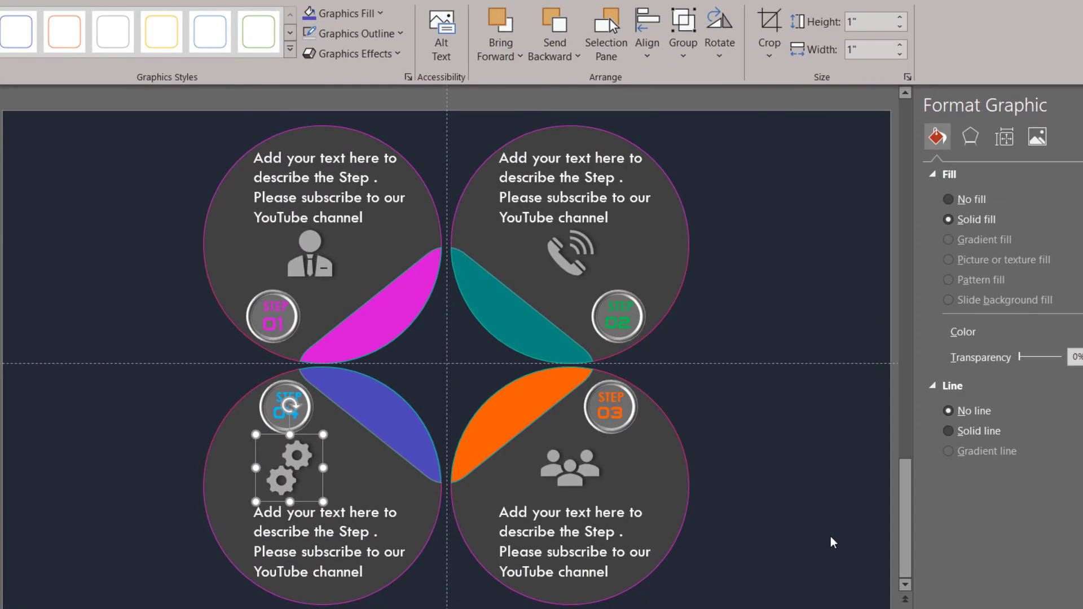
# Duplicate the Step 01 circle to the far left, filled white with no outline.
pyautogui.click(235, 210)
pyautogui.hotkey('ctrl', 'd')
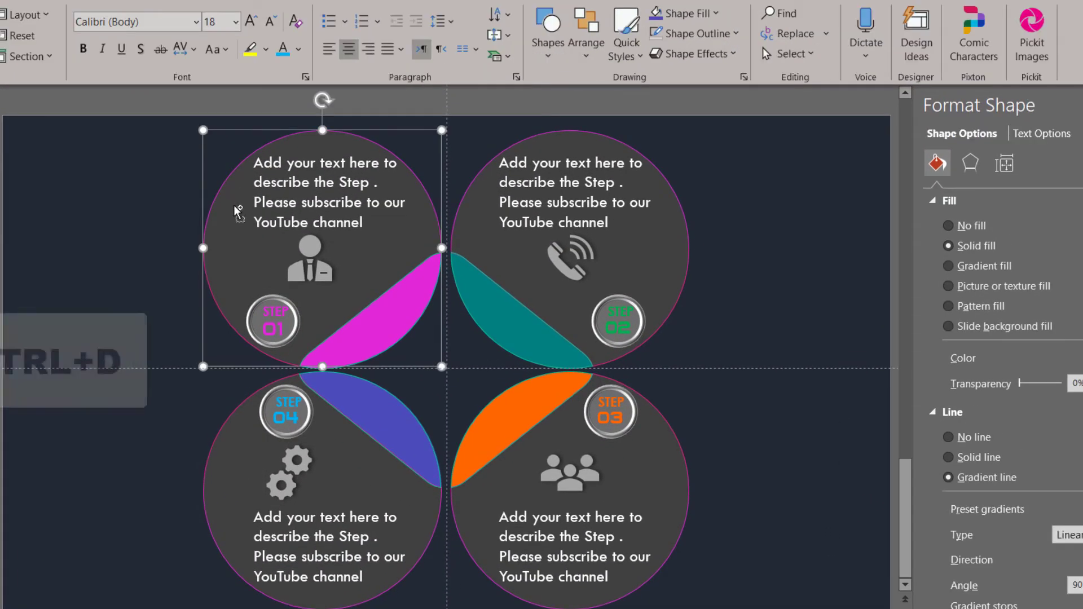
pyautogui.moveTo(348, 237); pyautogui.dragTo(141, 230)
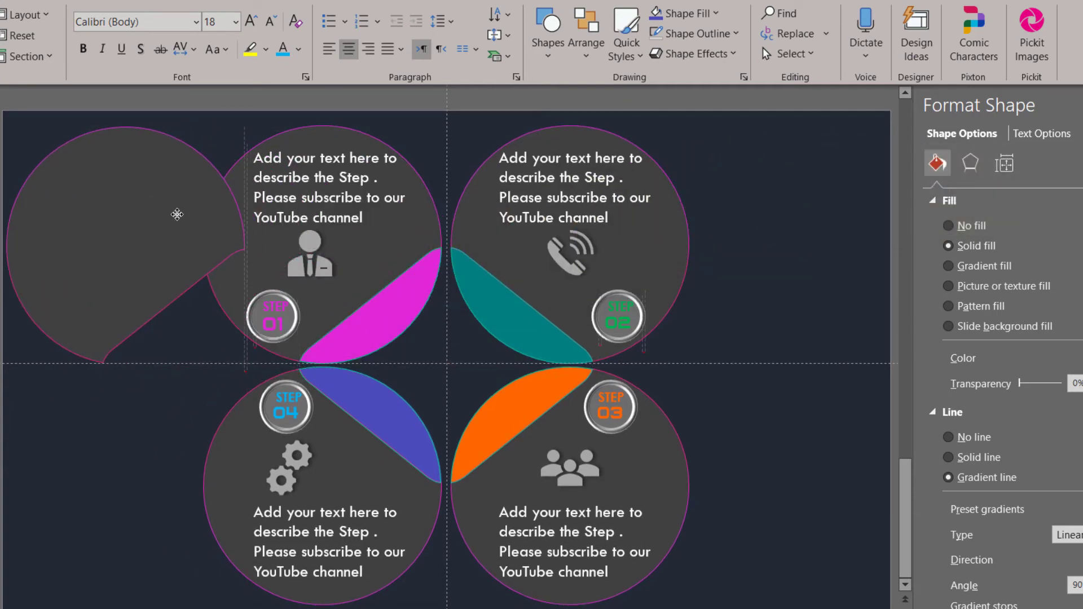
pyautogui.click(686, 13)
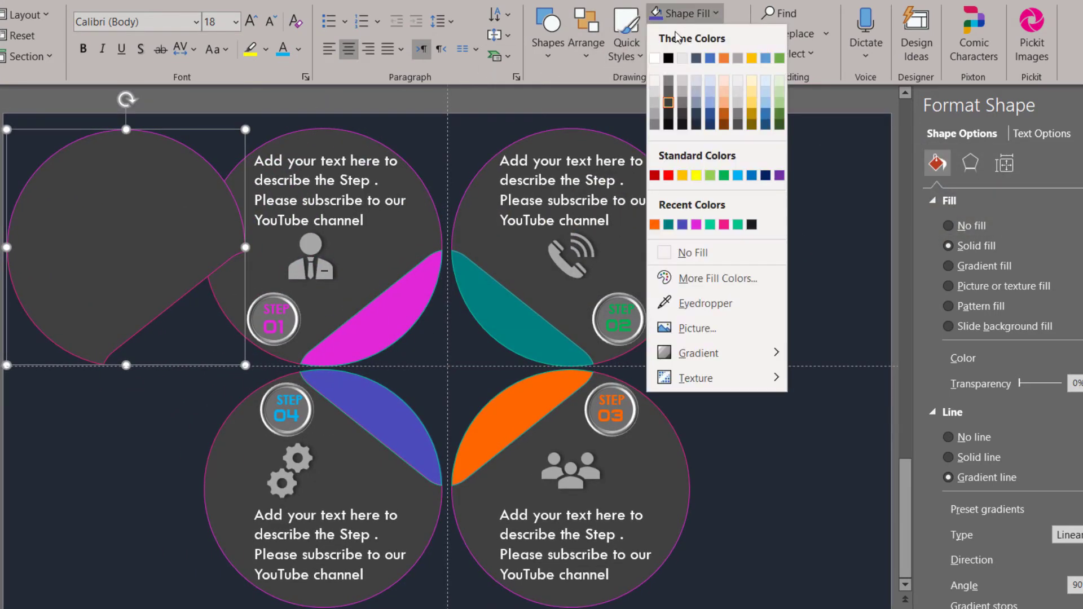
pyautogui.click(656, 57)
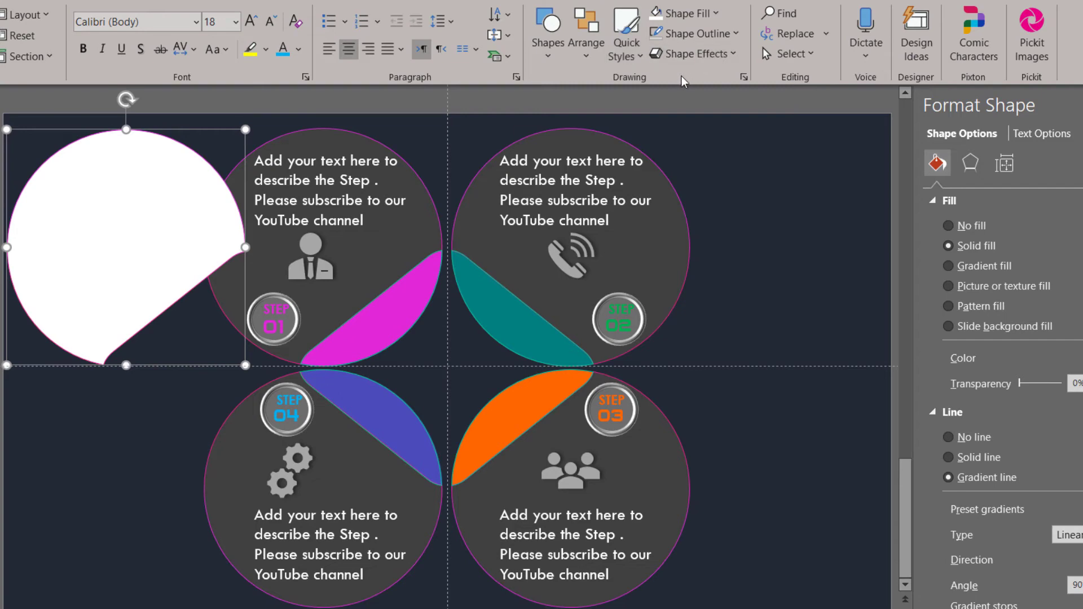
pyautogui.click(703, 37)
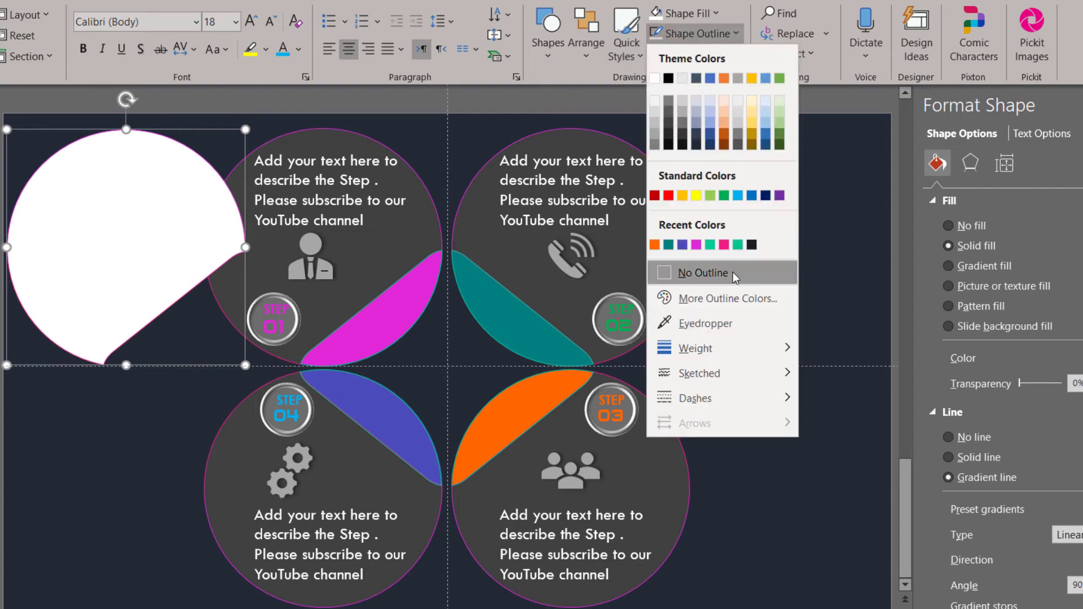
pyautogui.click(705, 273)
# Give the white copy heavy 23 pt soft edges.
pyautogui.click(970, 164)
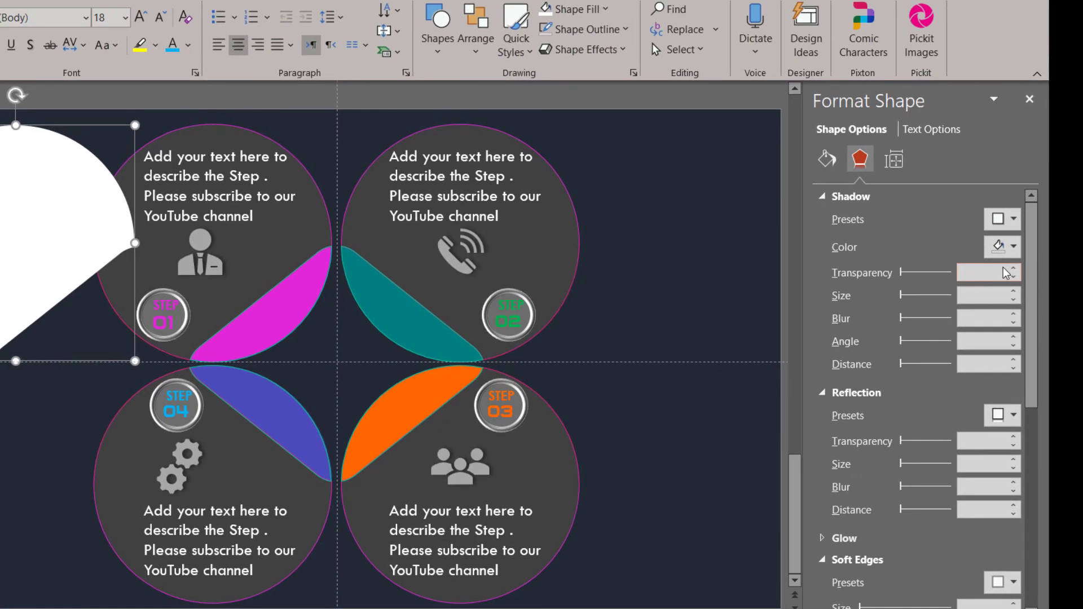
pyautogui.click(1000, 220)
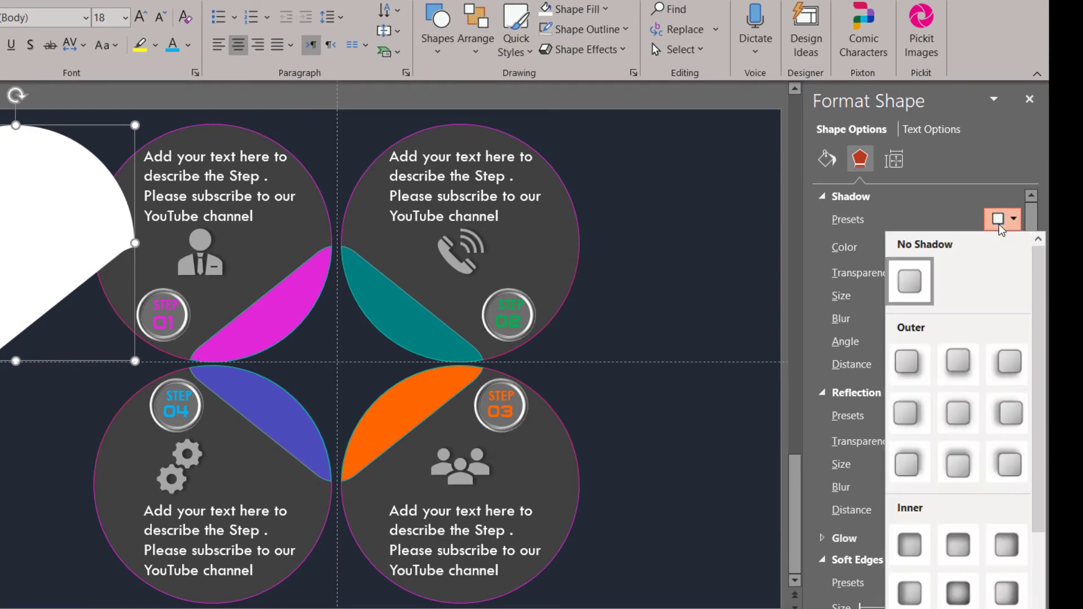
pyautogui.press('Escape')
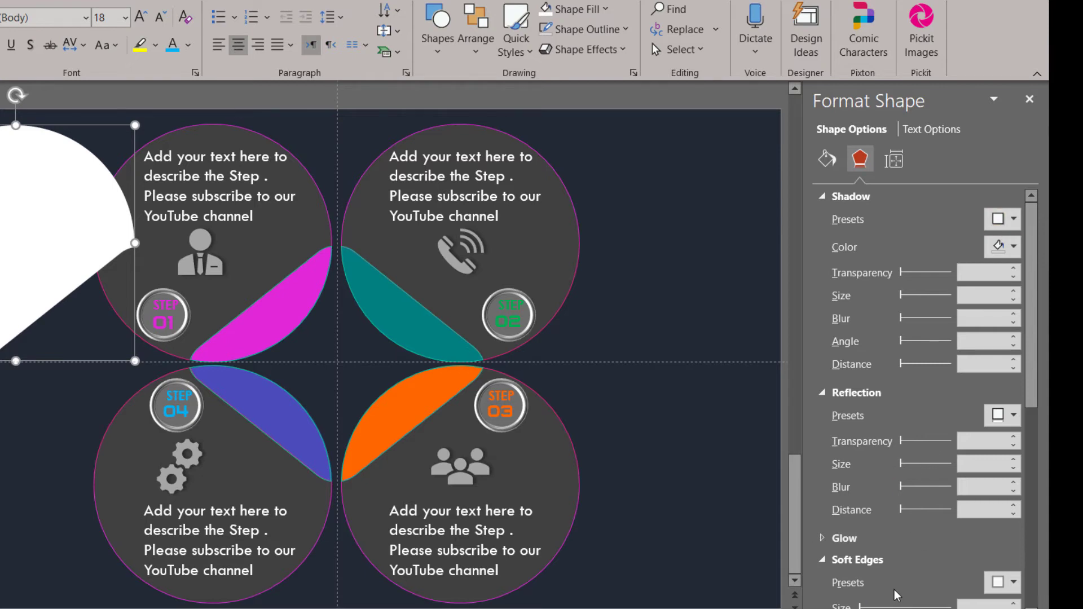
pyautogui.scroll(-3, 897, 595)
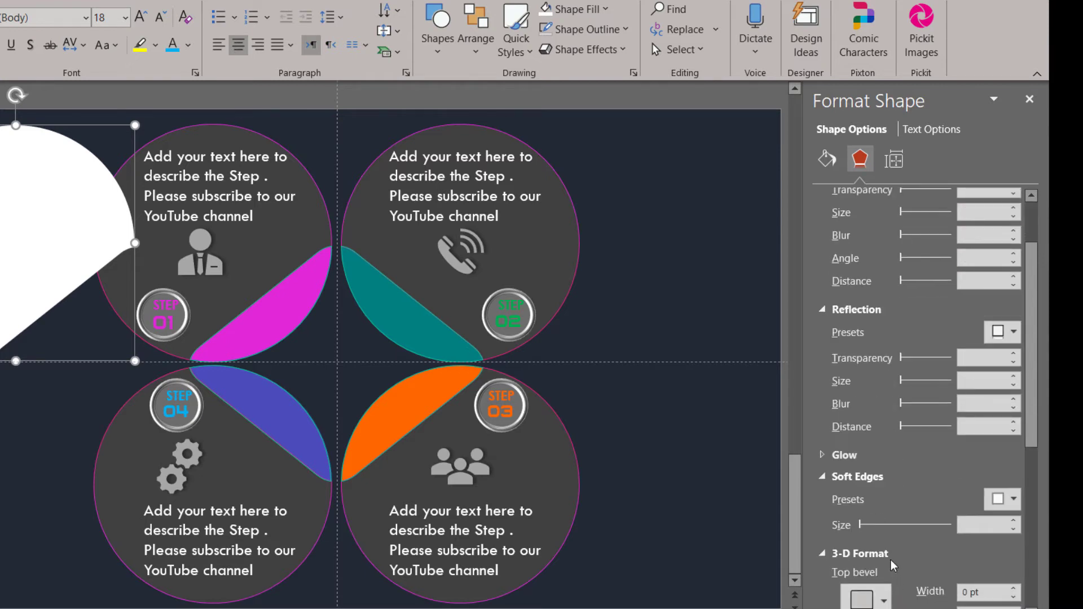
pyautogui.click(1008, 499)
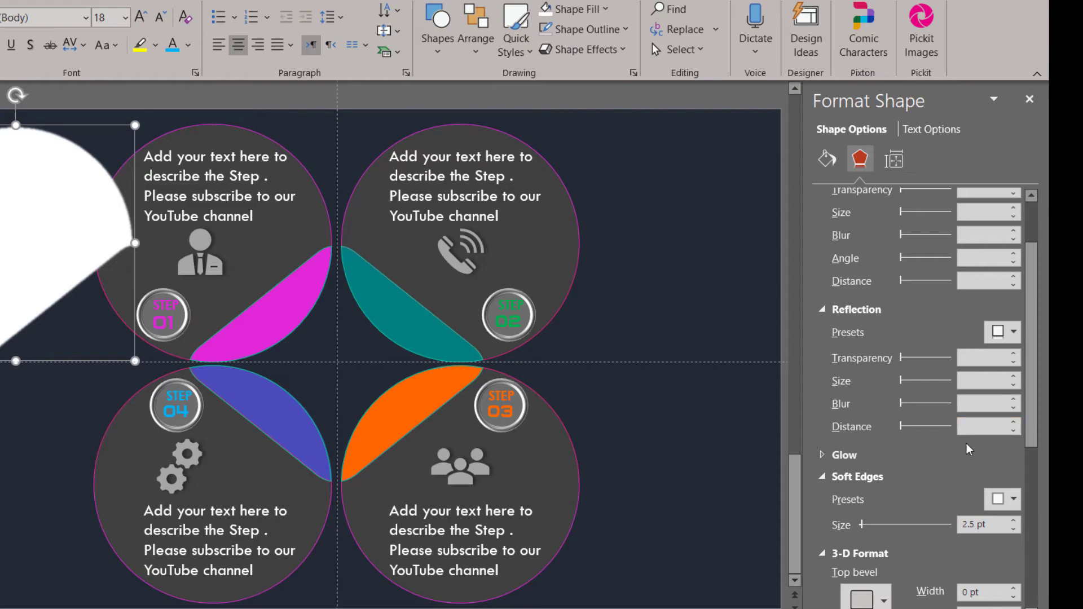
pyautogui.moveTo(862, 524); pyautogui.dragTo(905, 506)
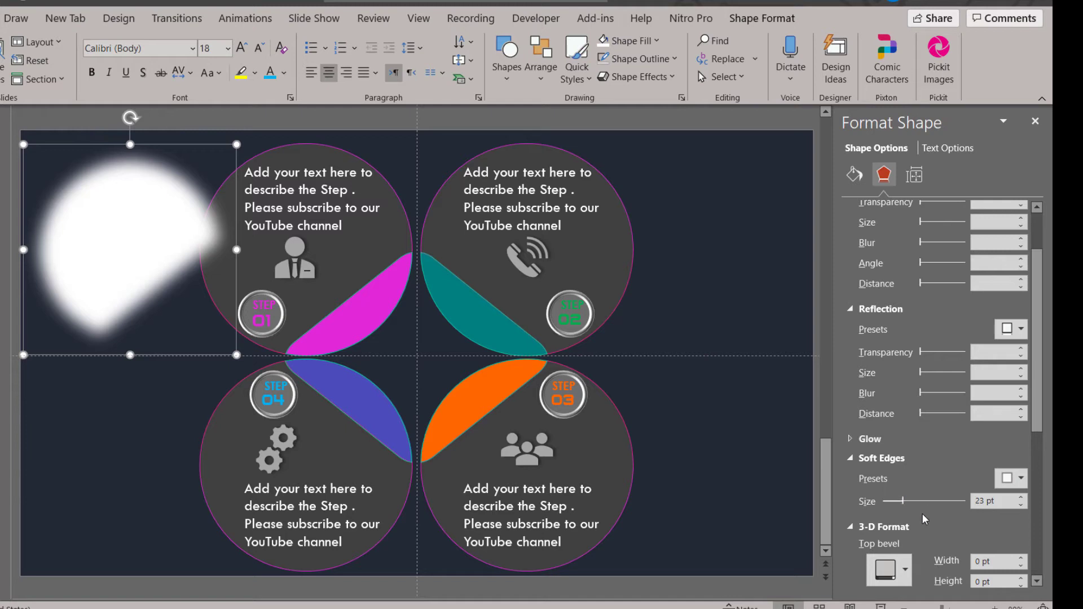
# Make the white glow 25% transparent and drag a copy to the bottom-left.
pyautogui.click(855, 175)
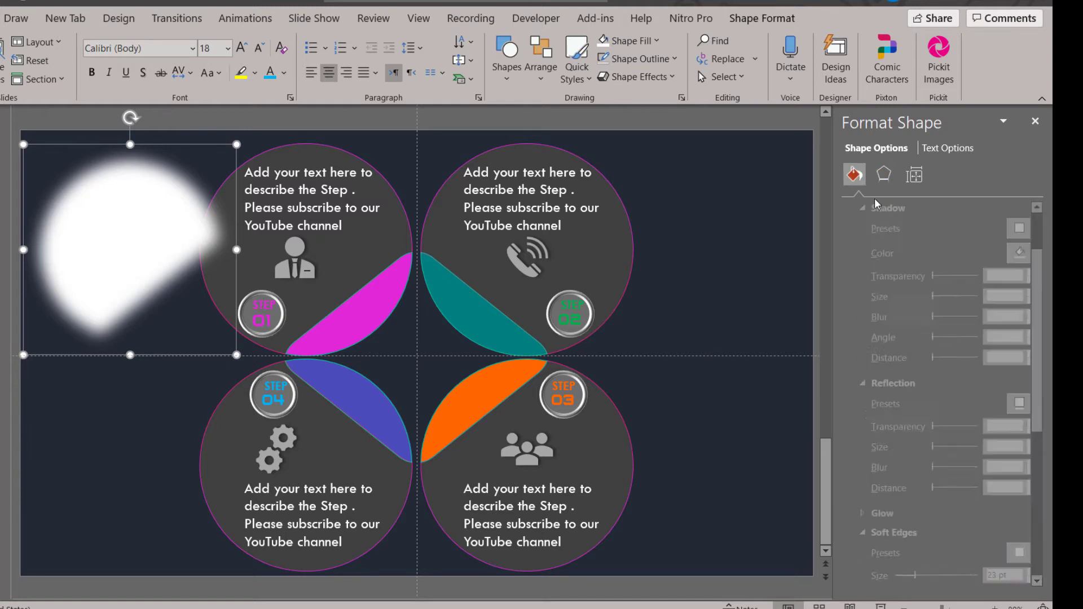
pyautogui.moveTo(931, 374); pyautogui.dragTo(940, 375)
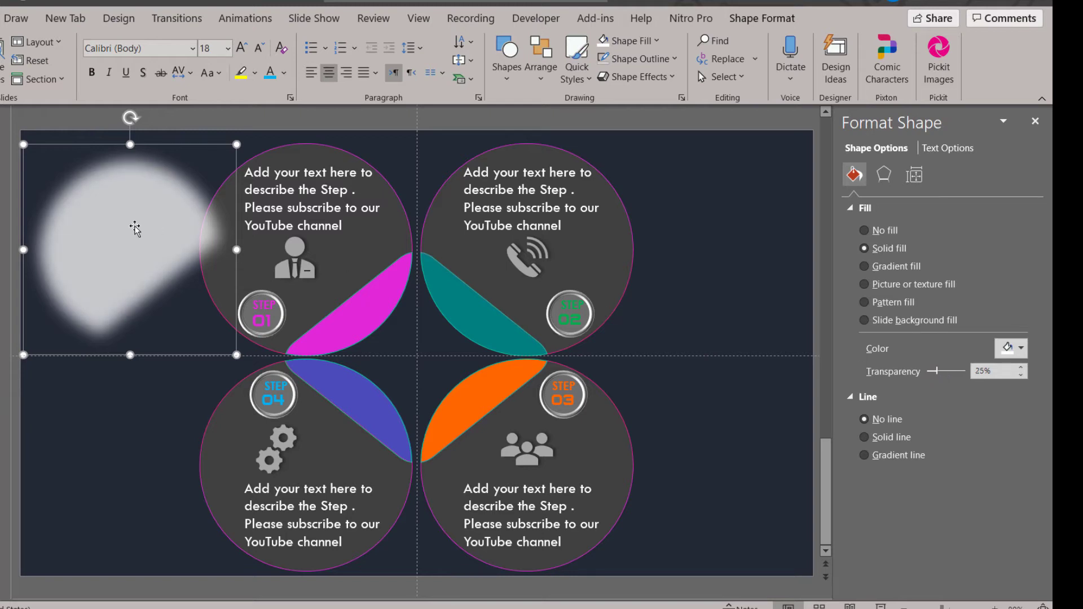
pyautogui.moveTo(139, 226); pyautogui.dragTo(305, 481)
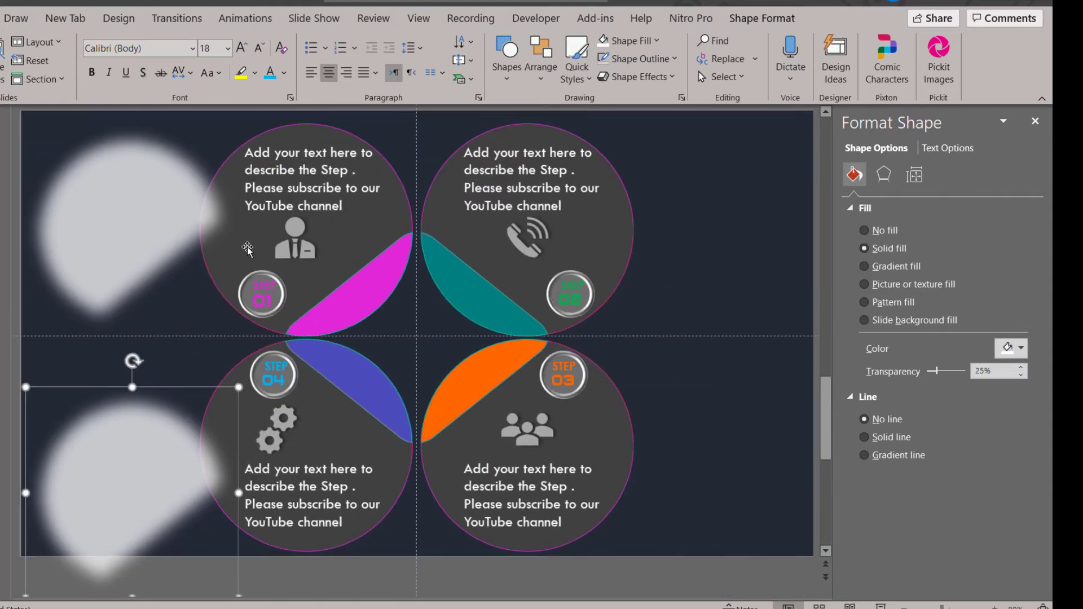
# Send the top-left glow to the back and slide it behind the Step 01 circle.
pyautogui.click(137, 213)
pyautogui.rightClick(137, 210)
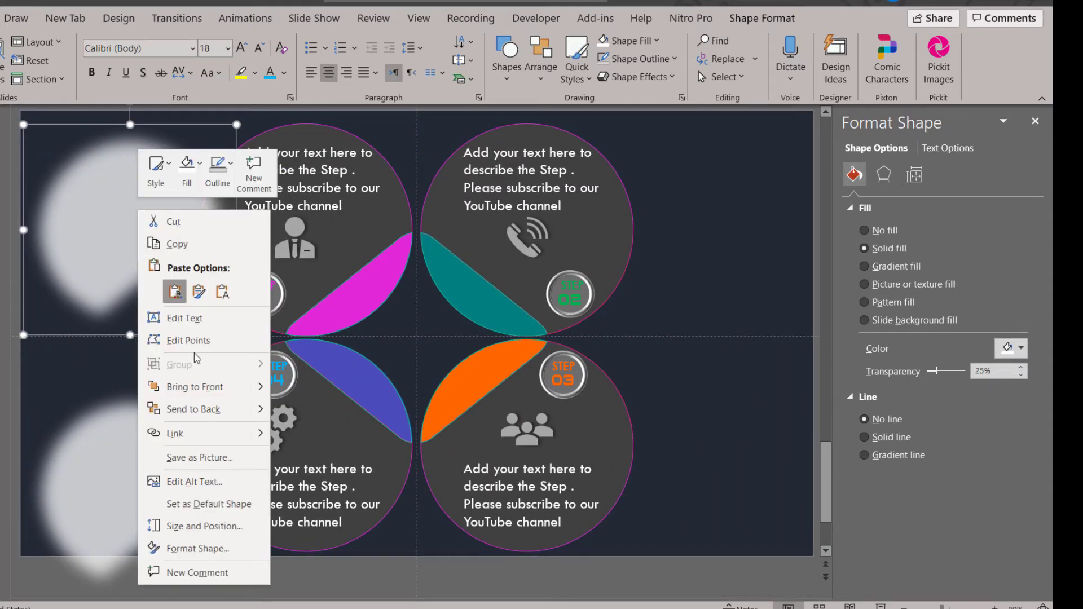
pyautogui.click(181, 409)
pyautogui.moveTo(119, 193); pyautogui.dragTo(271, 188)
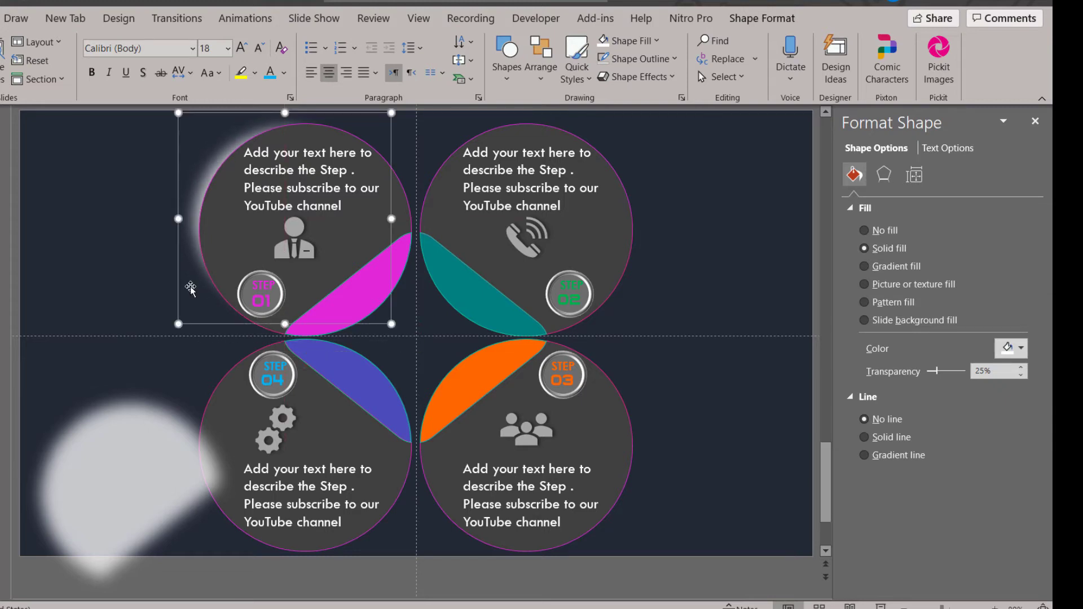
# Select the bottom-left glow copy and bring up its rotate and flip options.
pyautogui.click(139, 475)
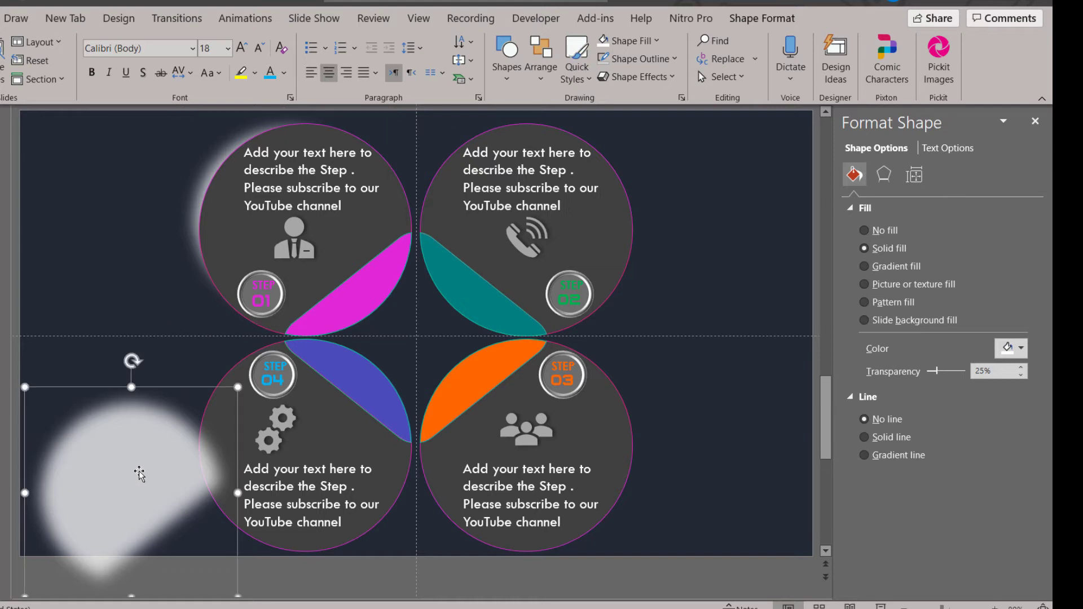
pyautogui.rightClick(139, 473)
pyautogui.click(125, 470)
pyautogui.click(753, 22)
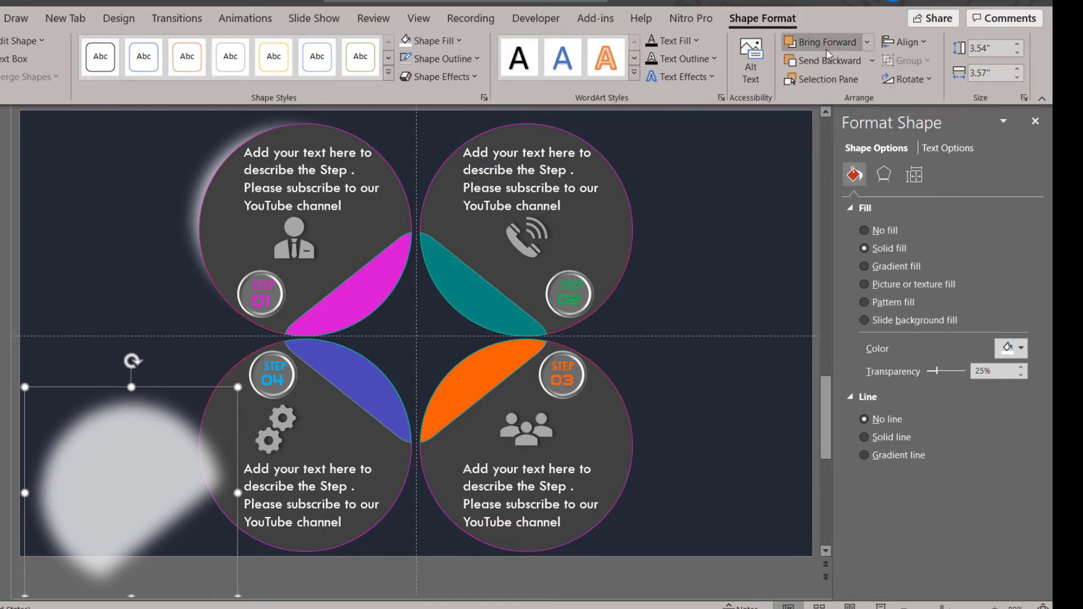
pyautogui.click(913, 45)
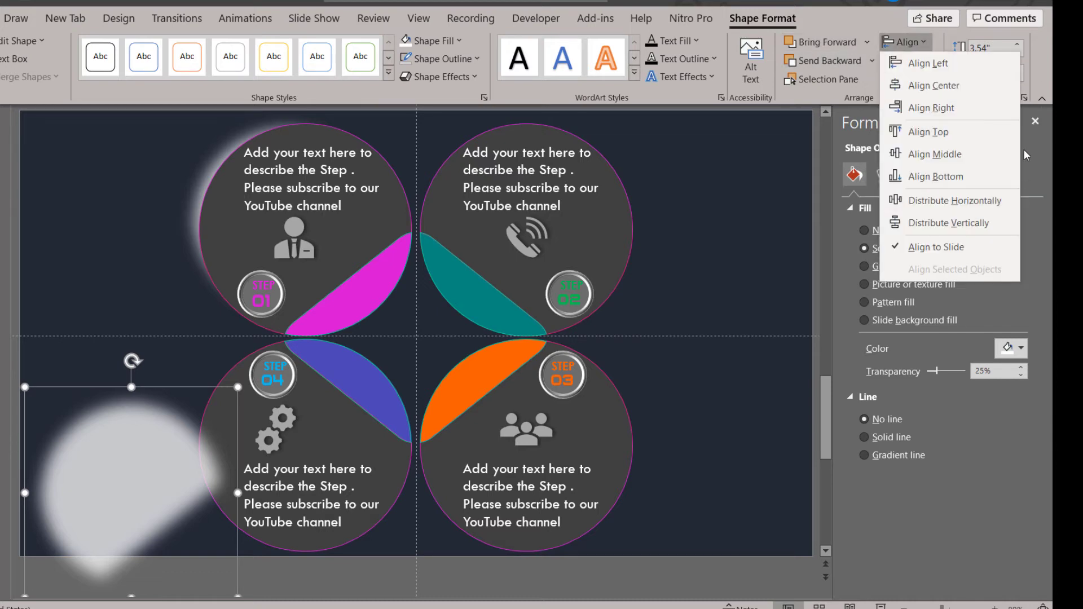
pyautogui.click(912, 78)
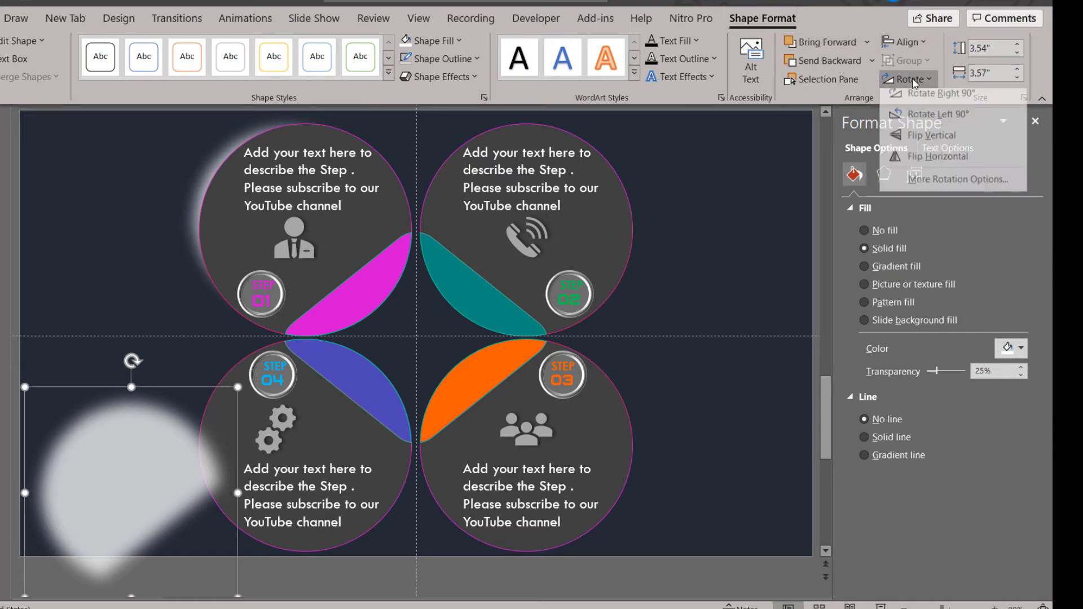
# Mirror the glow copy horizontally and send it behind the Step 02 circle.
pyautogui.click(953, 162)
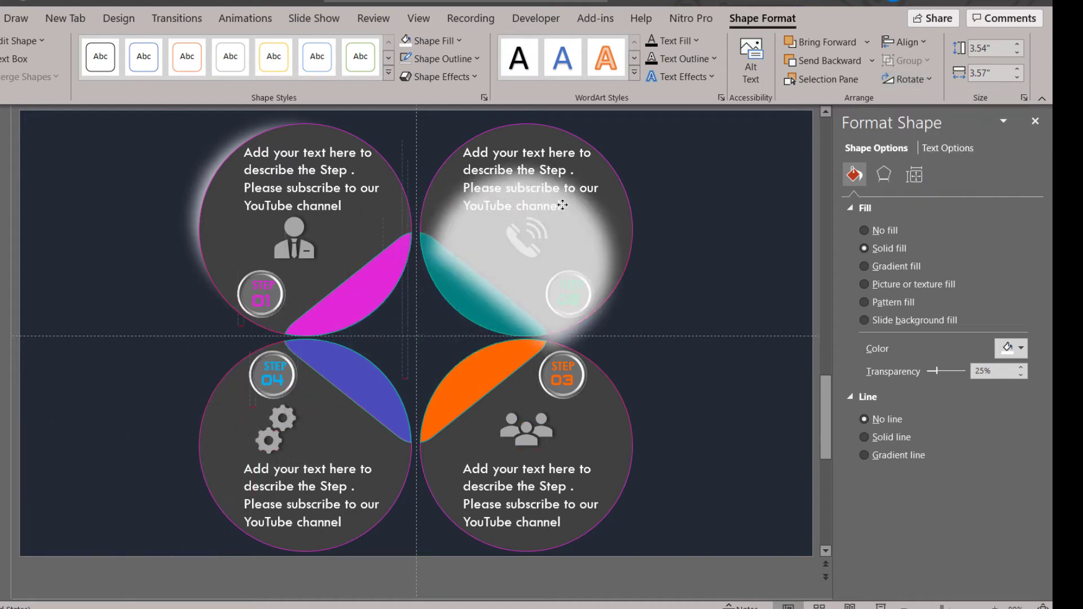
pyautogui.moveTo(154, 448); pyautogui.dragTo(589, 182)
pyautogui.scroll(1, 583, 201)
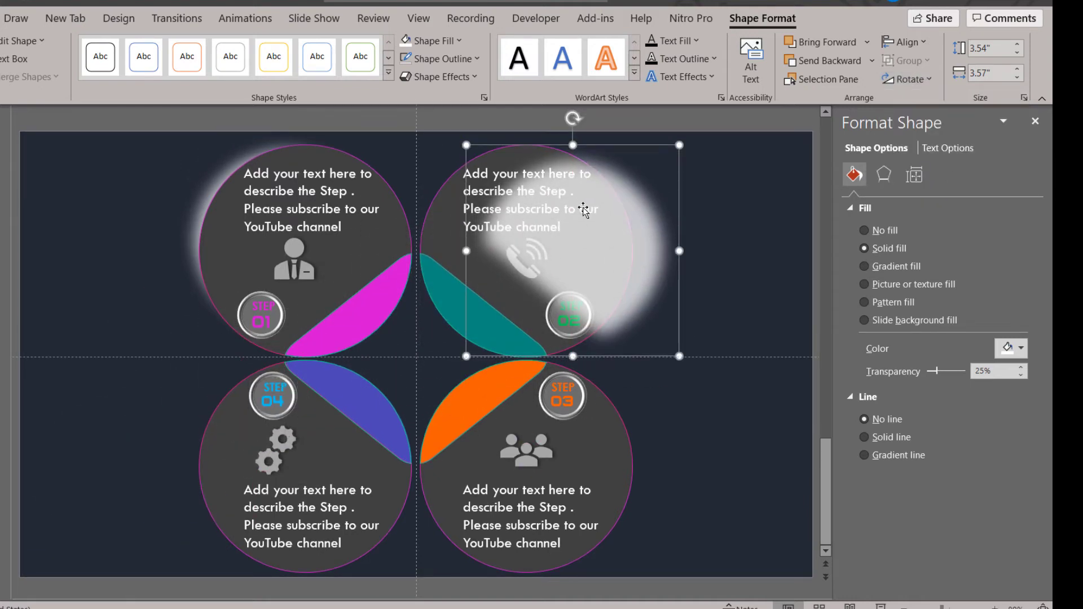
pyautogui.rightClick(584, 210)
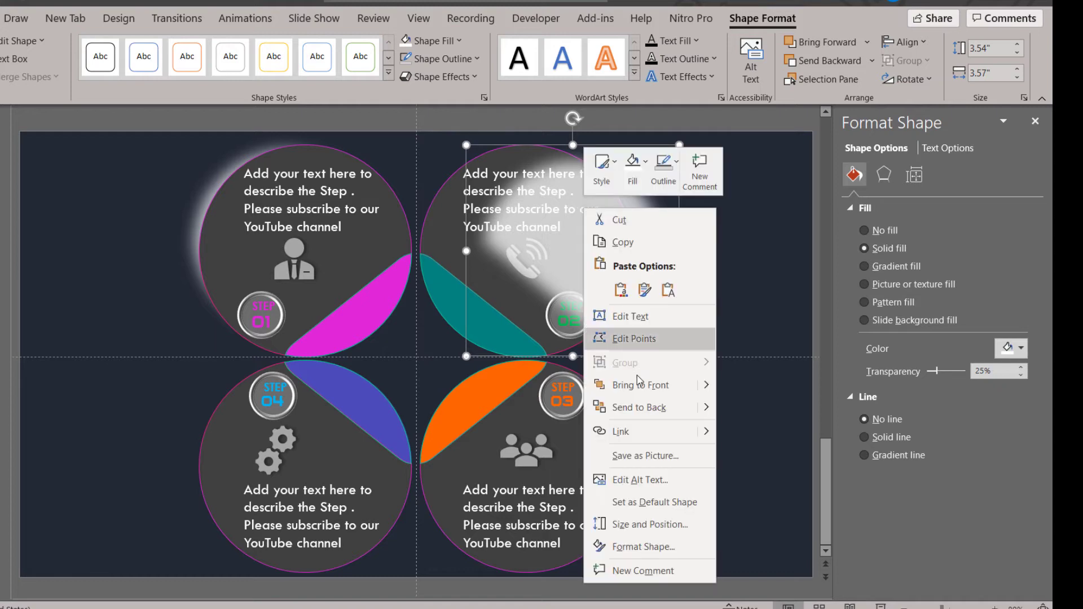
pyautogui.click(606, 408)
pyautogui.moveTo(646, 236)
pyautogui.mouseDown()
pyautogui.moveTo(622, 217)
pyautogui.moveTo(643, 450)
pyautogui.moveTo(624, 450)
pyautogui.mouseUp()
# Send a glow to the back and nudge it in behind the Step 03 circle.
pyautogui.rightClick(622, 452)
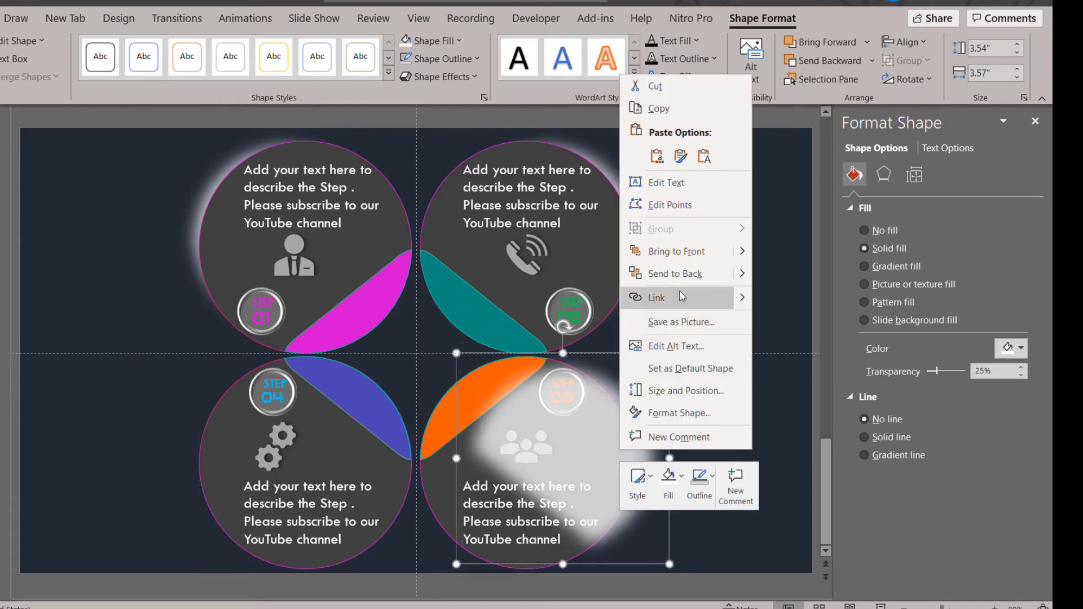
pyautogui.click(685, 274)
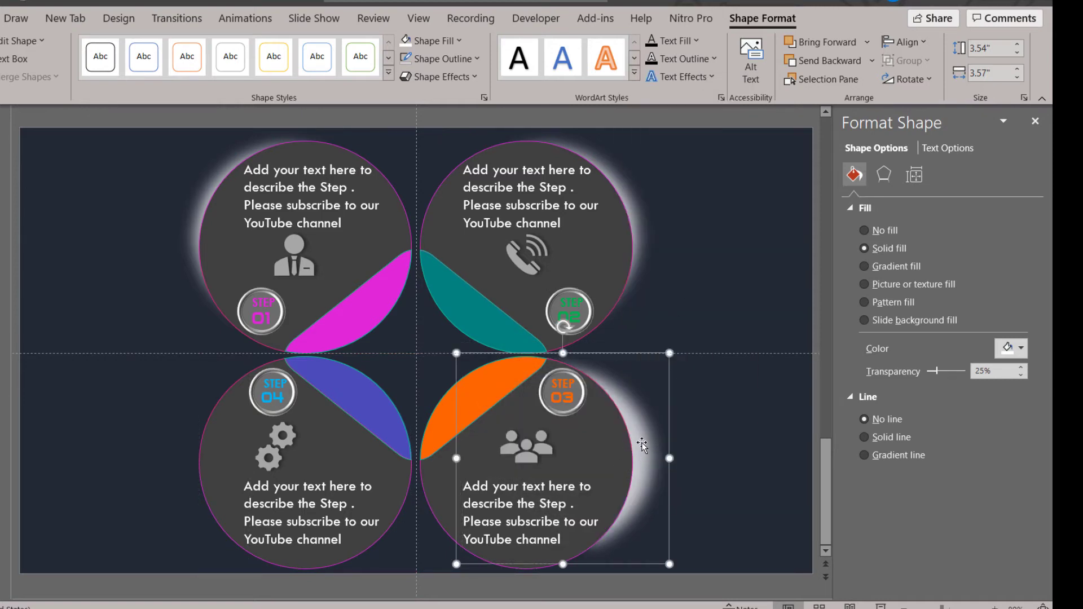
pyautogui.moveTo(642, 445); pyautogui.dragTo(632, 444)
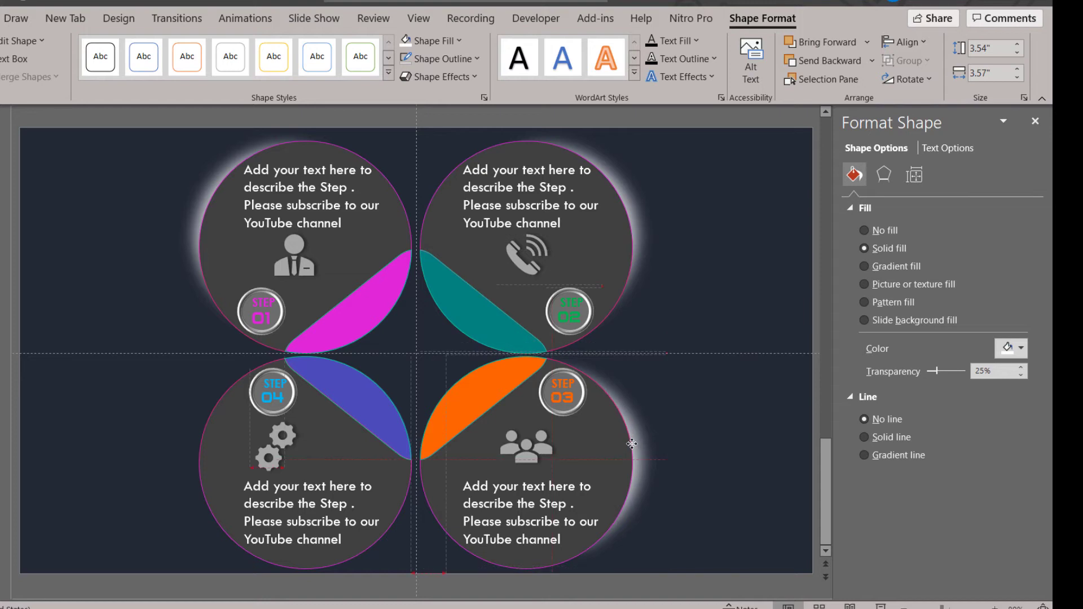
pyautogui.moveTo(631, 444); pyautogui.dragTo(630, 444)
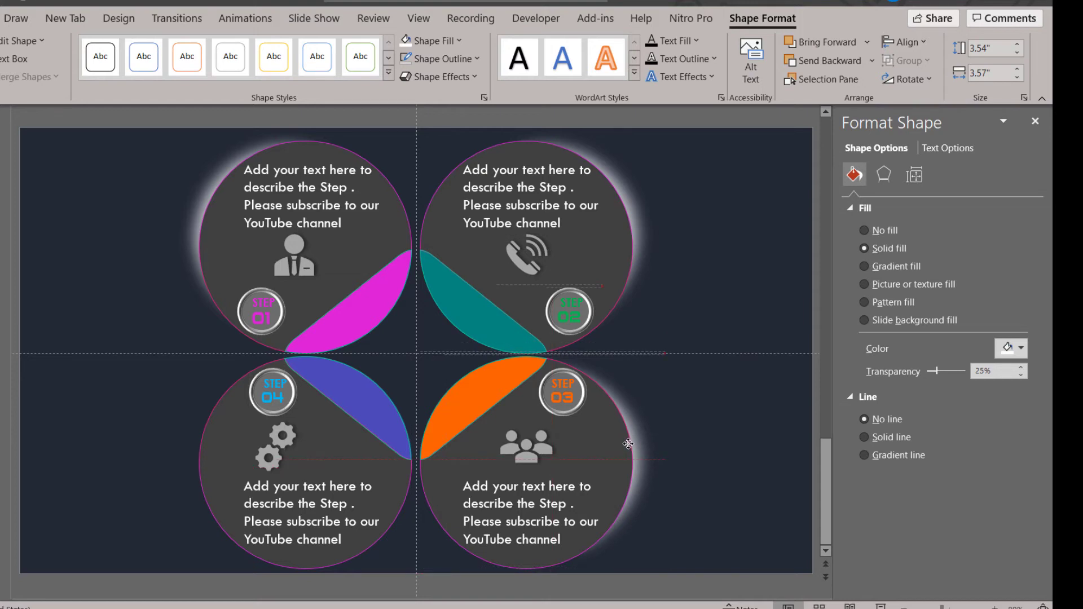
pyautogui.moveTo(629, 444); pyautogui.dragTo(629, 444)
# Move a glow down behind the STEP 04 circle and settle it around its edge.
pyautogui.click(193, 219)
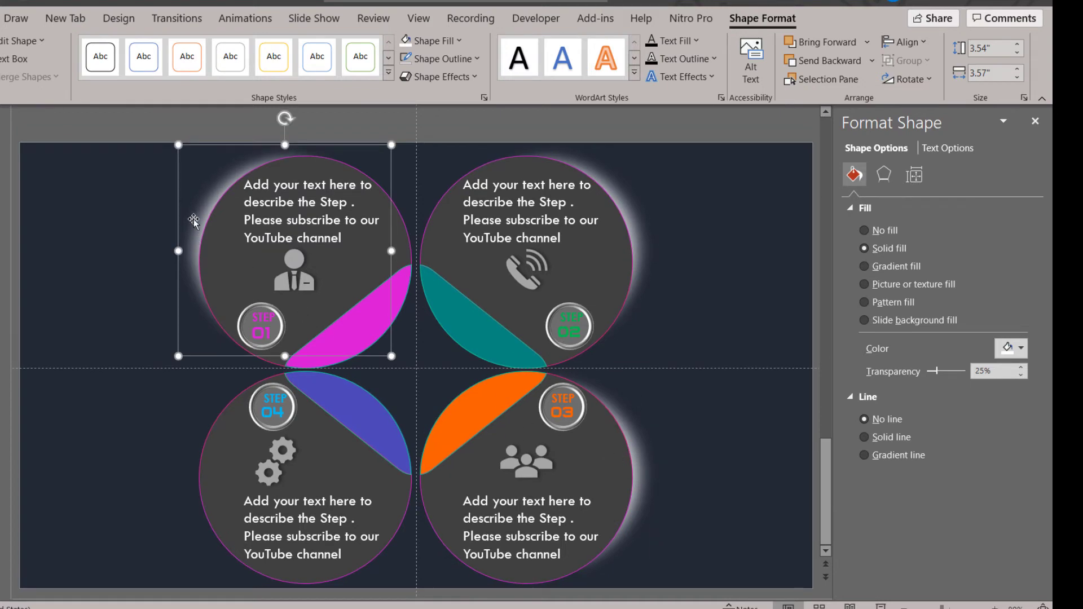
pyautogui.moveTo(199, 226)
pyautogui.mouseDown()
pyautogui.moveTo(118, 466)
pyautogui.moveTo(204, 443)
pyautogui.mouseUp()
pyautogui.rightClick(221, 444)
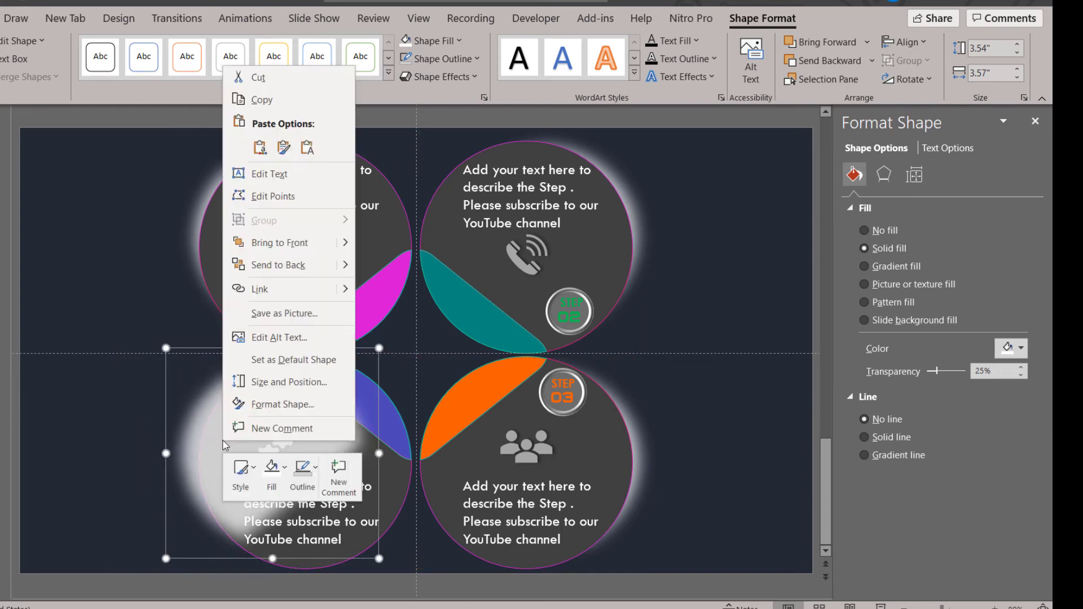
pyautogui.click(278, 265)
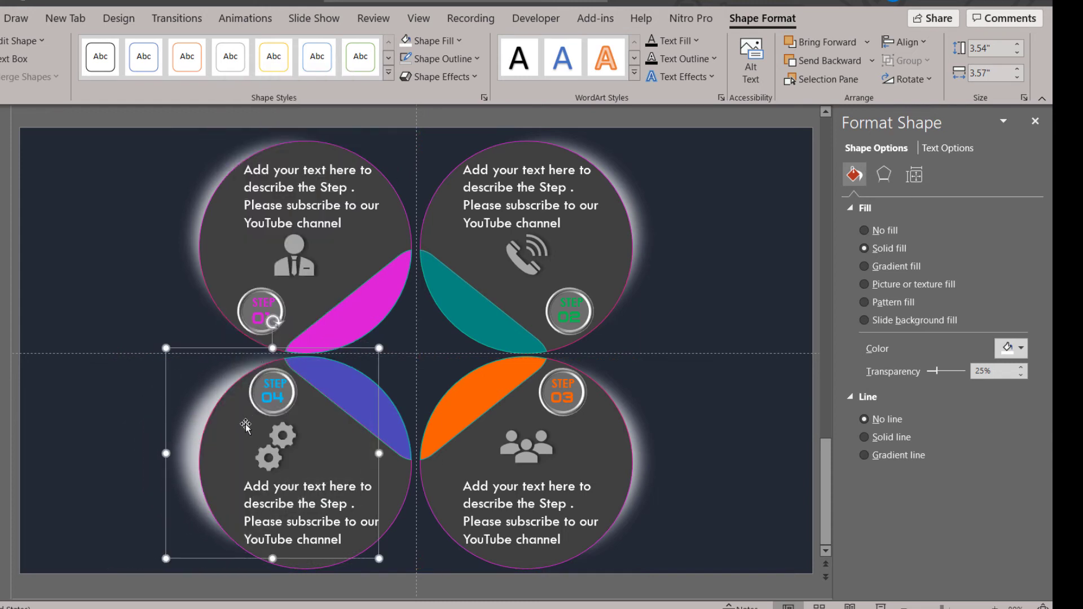
pyautogui.moveTo(192, 429); pyautogui.dragTo(203, 422)
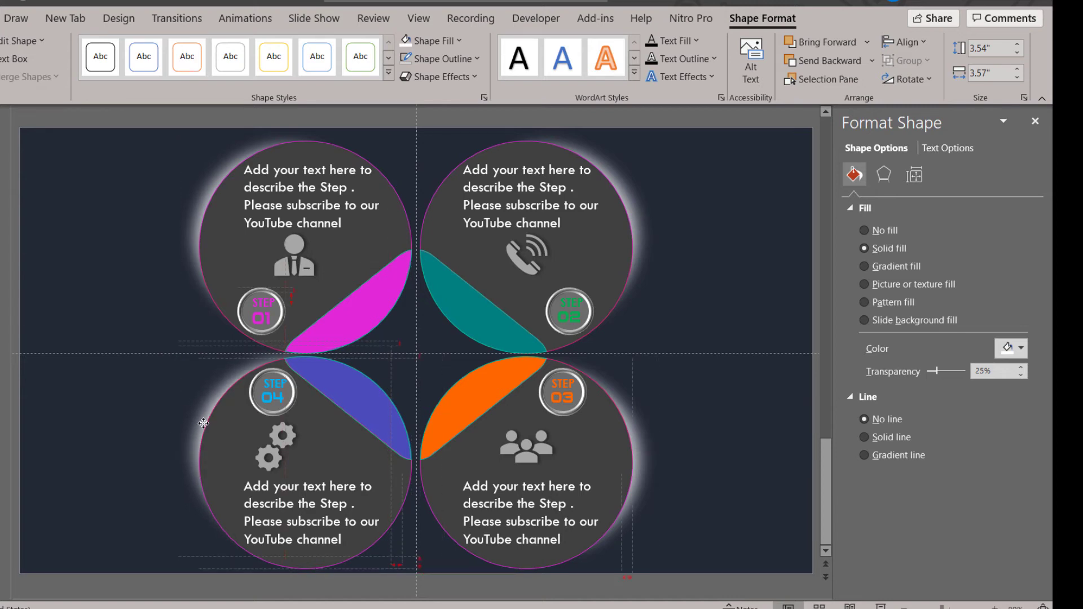
pyautogui.moveTo(203, 423); pyautogui.dragTo(205, 423)
pyautogui.click(123, 390)
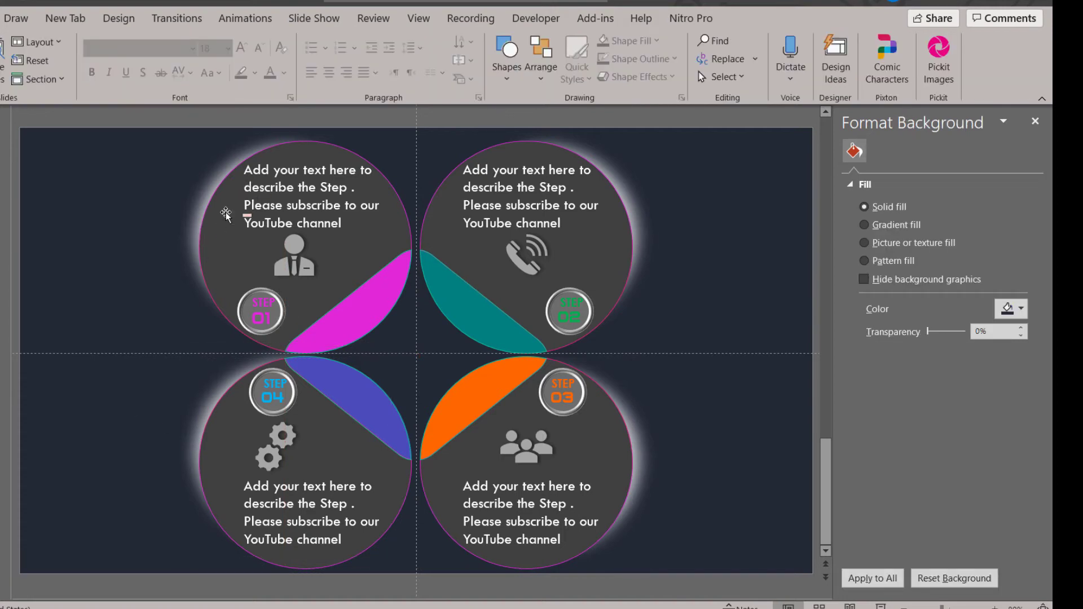
# Group the STEP 01 circle with its glow and select its icon, badge and text box.
pyautogui.click(202, 214)
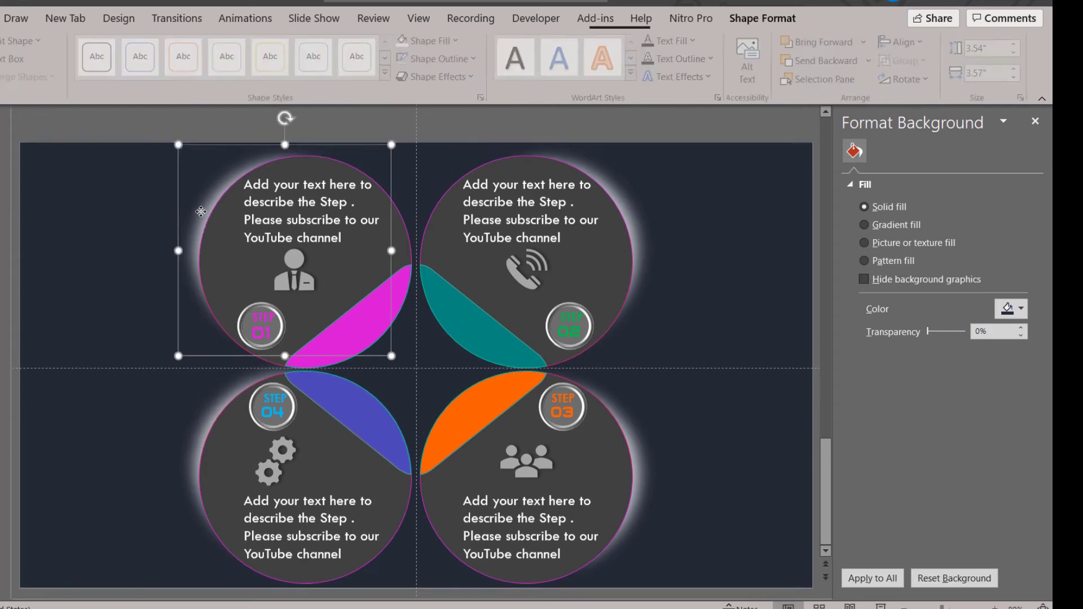
pyautogui.keyDown('shift'); pyautogui.click(229, 245); pyautogui.keyUp('shift')
pyautogui.hotkey('ctrl', 'g')
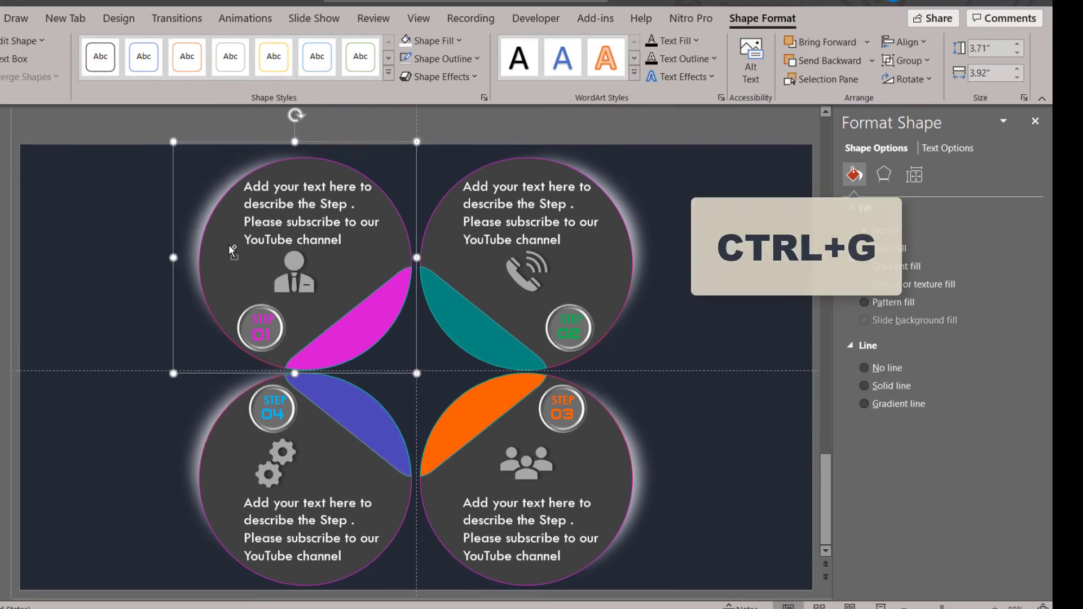
pyautogui.click(301, 258)
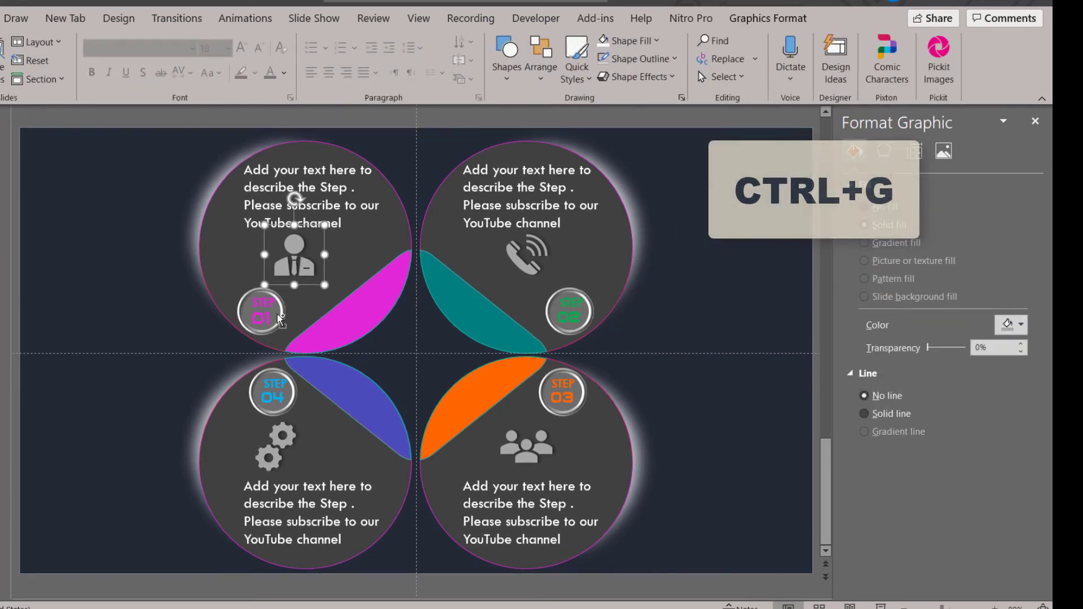
pyautogui.keyDown('shift'); pyautogui.click(262, 313); pyautogui.keyUp('shift')
pyautogui.keyDown('shift'); pyautogui.click(339, 230); pyautogui.keyUp('shift')
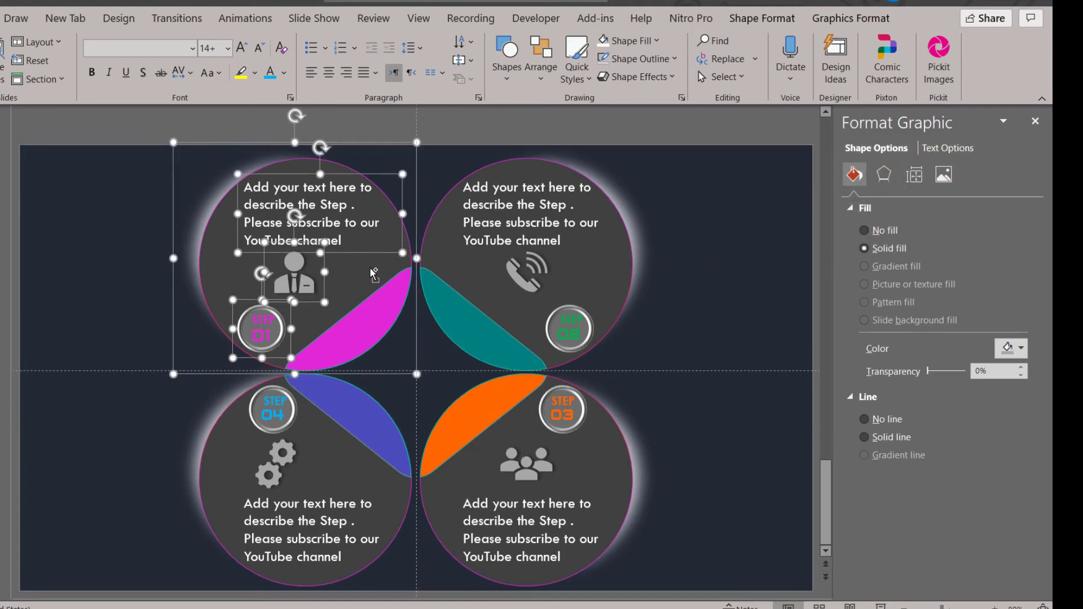
pyautogui.click(640, 220)
# Group the STEP 02 circle with its glow, then gather its text, phone icon and badge.
pyautogui.click(620, 229)
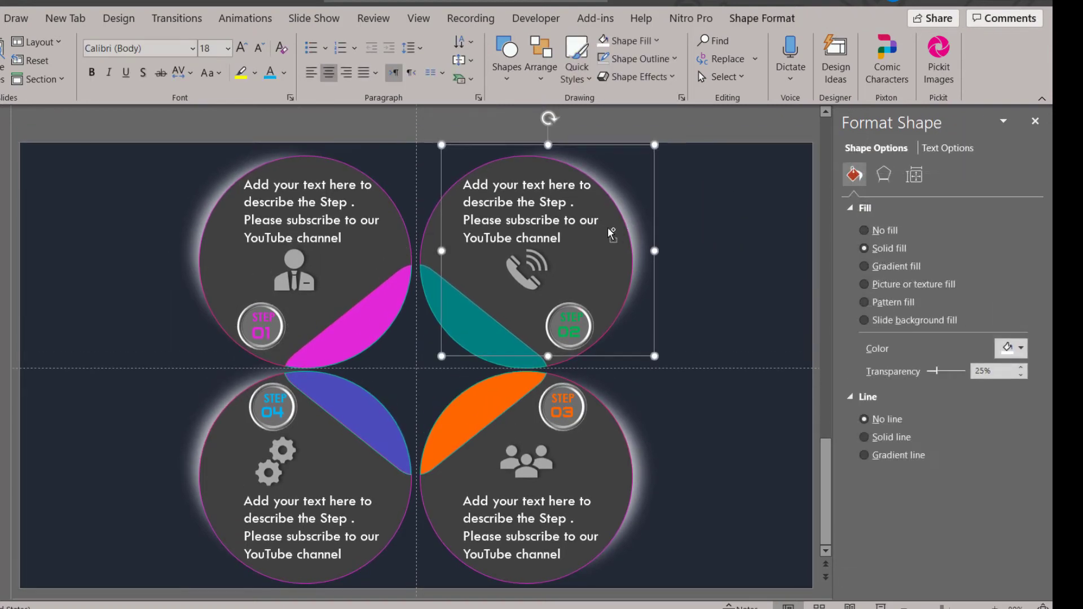
pyautogui.click(615, 234)
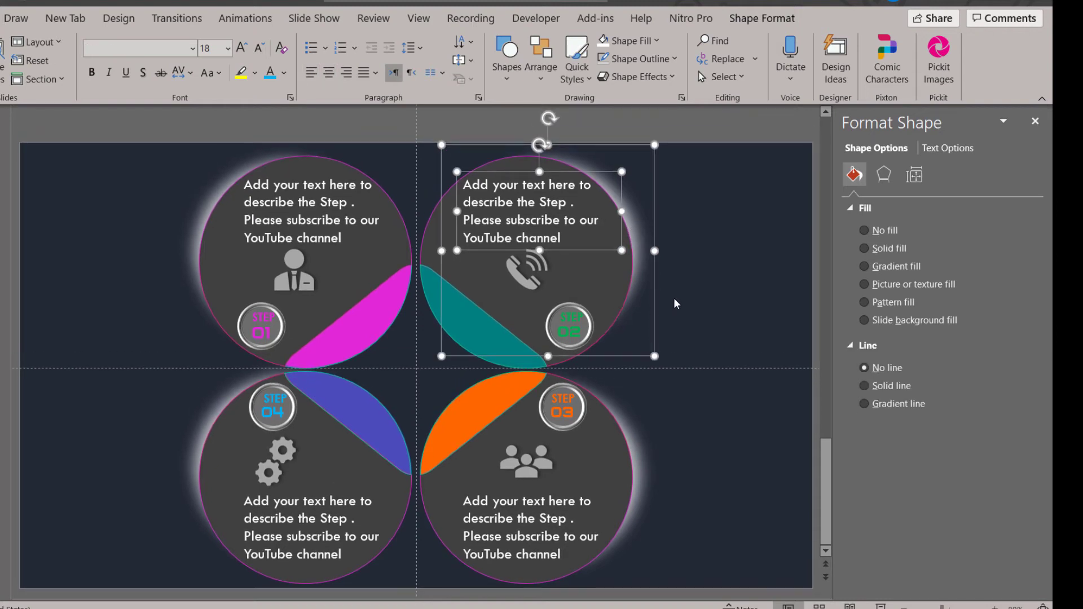
pyautogui.click(676, 304)
pyautogui.click(609, 265)
pyautogui.click(634, 232)
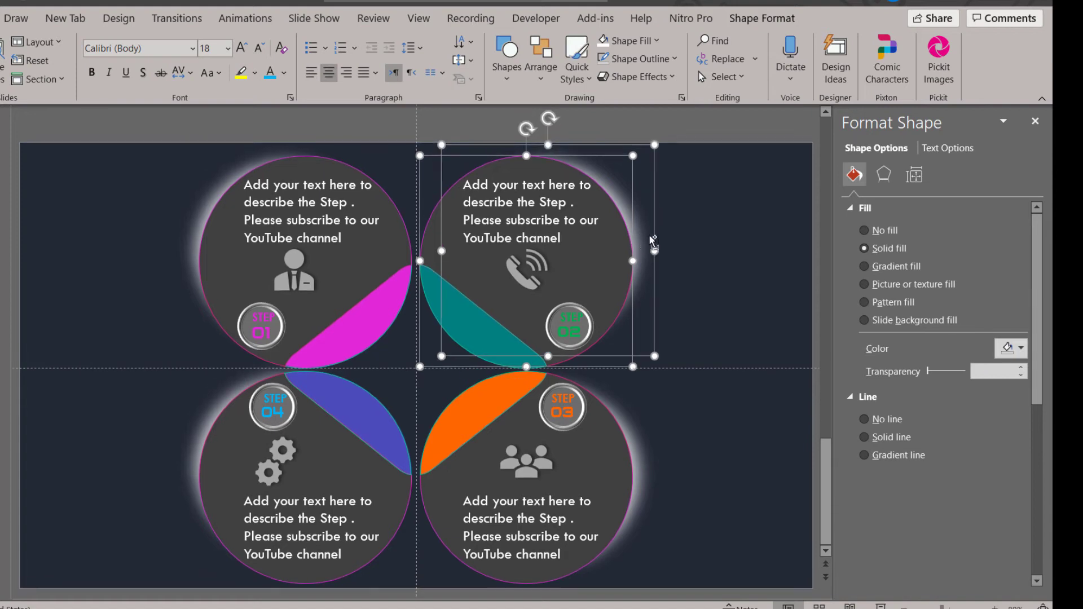
pyautogui.hotkey('ctrl', 'g')
pyautogui.click(596, 244)
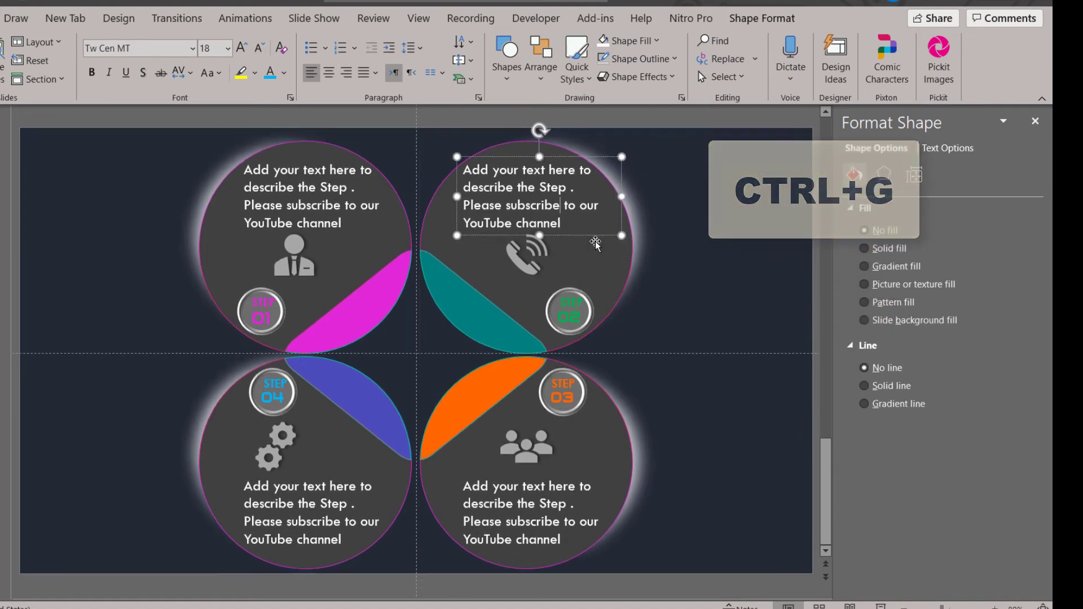
pyautogui.keyDown('shift'); pyautogui.click(530, 259); pyautogui.keyUp('shift')
pyautogui.keyDown('shift'); pyautogui.click(590, 307); pyautogui.keyUp('shift')
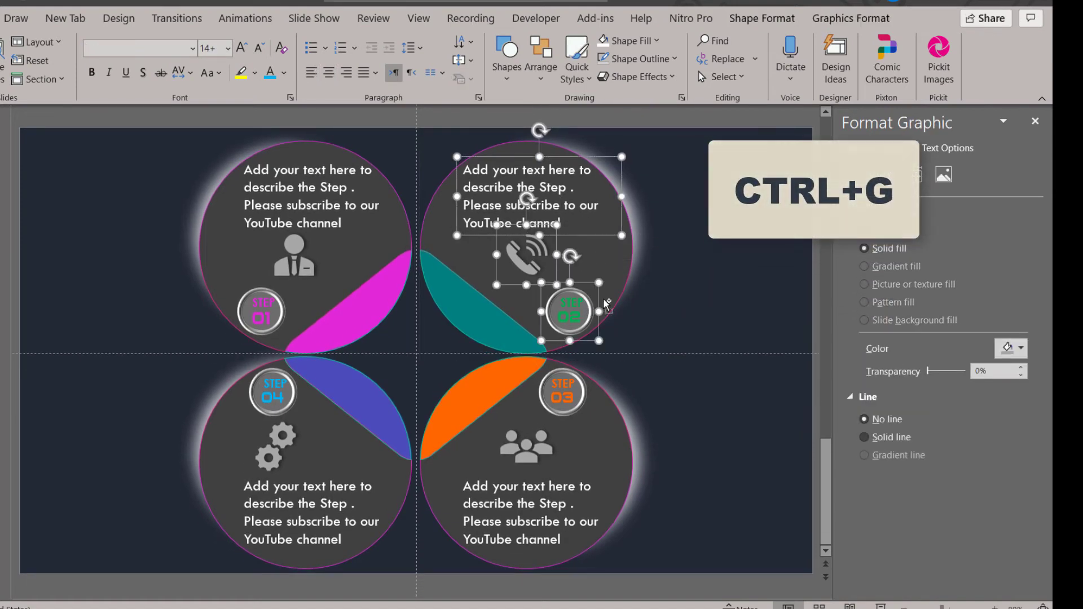
pyautogui.click(636, 288)
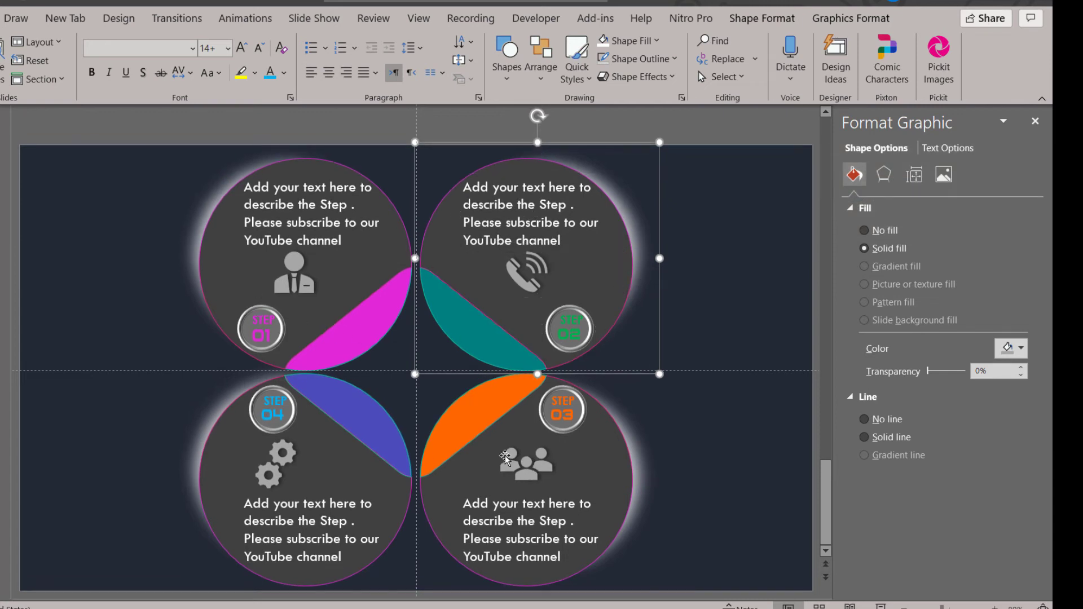
# Group the STEP 03 badge, circle, text box and people icon together.
pyautogui.click(636, 456)
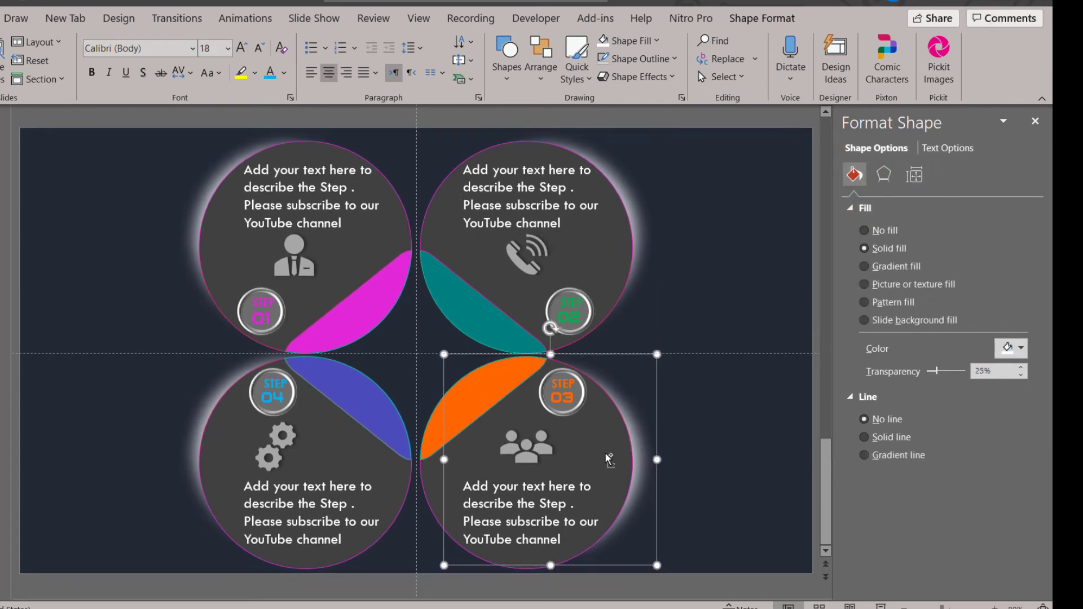
pyautogui.scroll(-1, 610, 454)
pyautogui.click(568, 464)
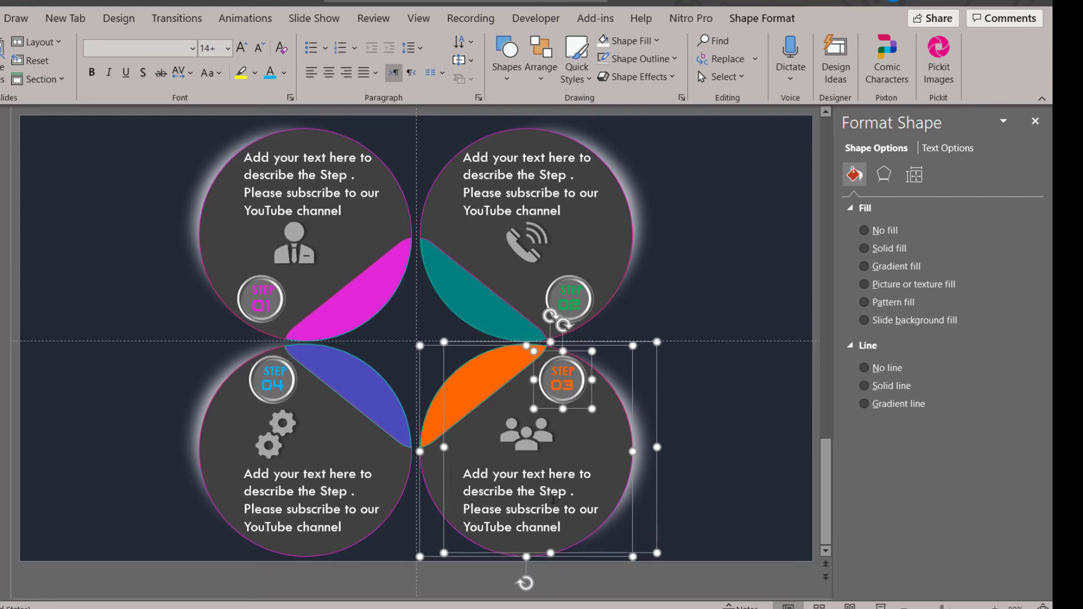
pyautogui.click(558, 472)
pyautogui.keyDown('ctrl'); pyautogui.click(518, 446); pyautogui.keyUp('ctrl')
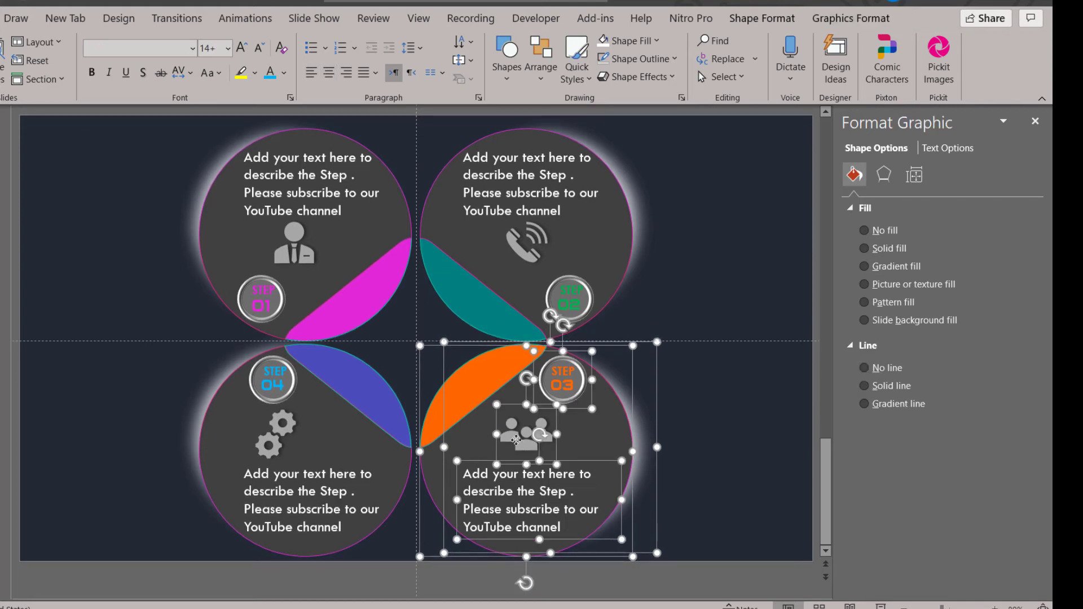
pyautogui.hotkey('ctrl', 'g')
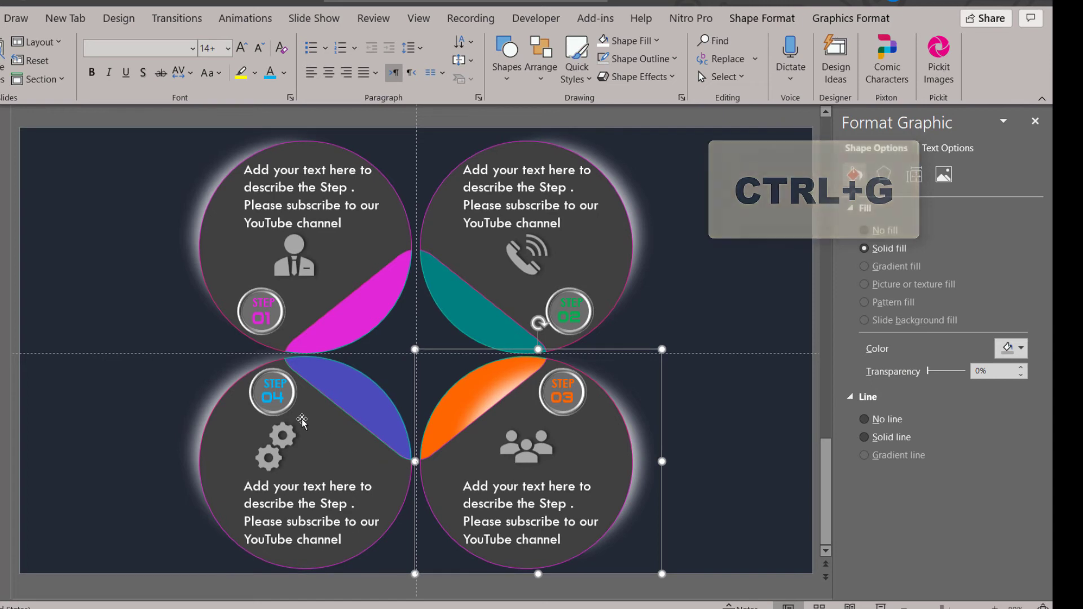
# Group the STEP 04 circle, gears icon and badge together.
pyautogui.click(216, 450)
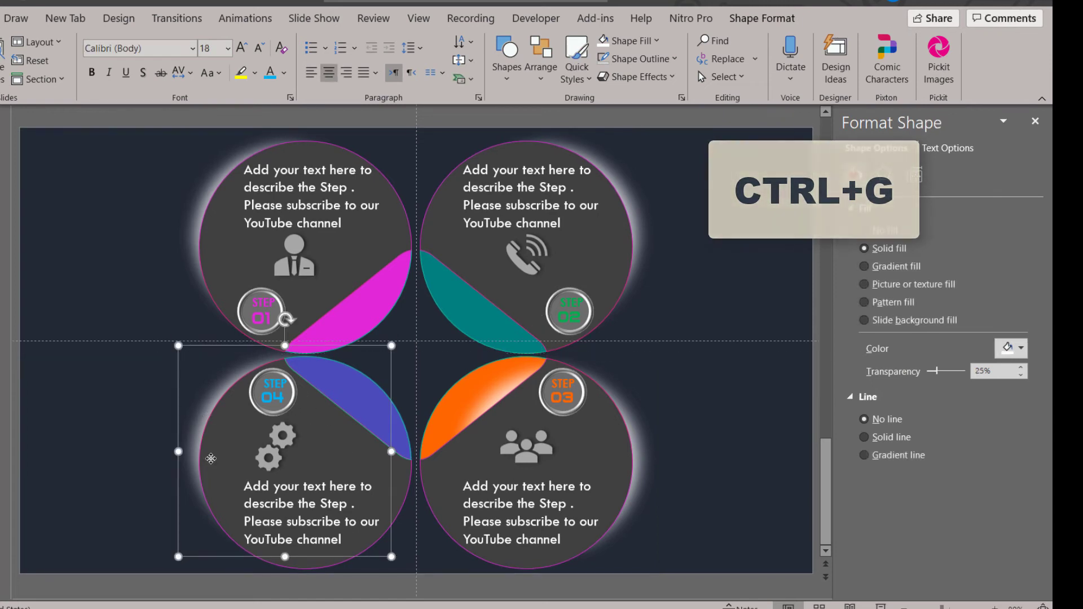
pyautogui.click(217, 451)
pyautogui.scroll(-1, 216, 451)
pyautogui.keyDown('ctrl'); pyautogui.click(274, 447); pyautogui.keyUp('ctrl')
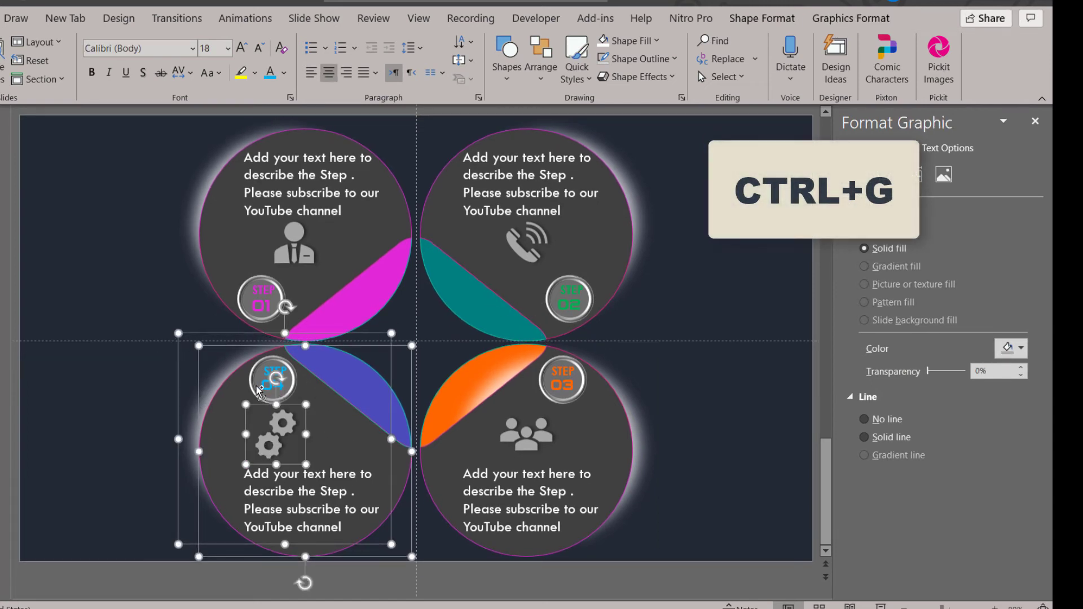
pyautogui.keyDown('ctrl'); pyautogui.click(262, 393); pyautogui.keyUp('ctrl')
pyautogui.hotkey('ctrl', 'g')
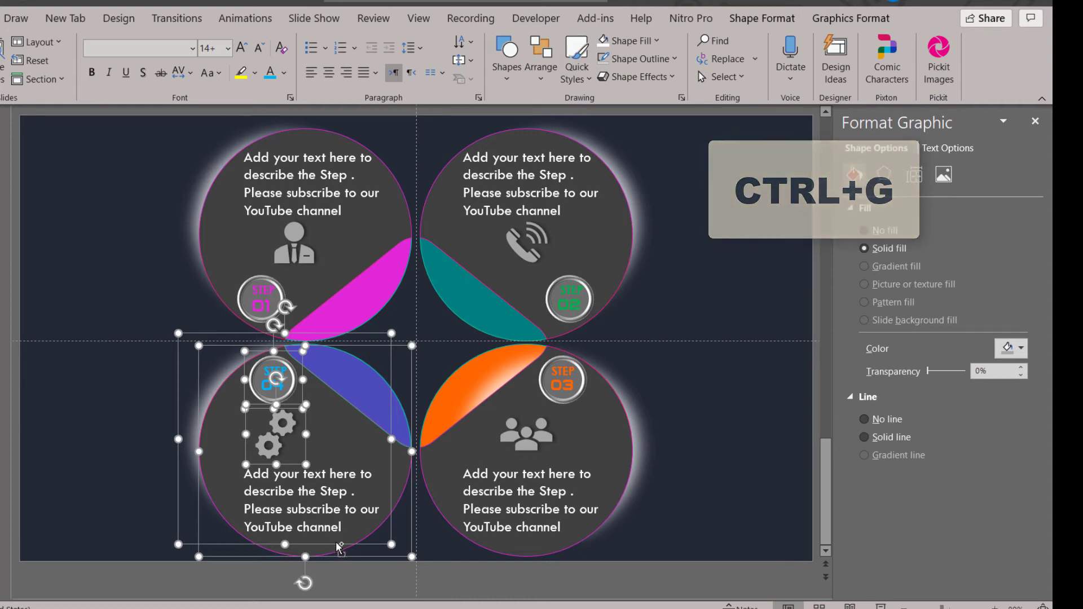
pyautogui.hotkey('ctrl', 'g')
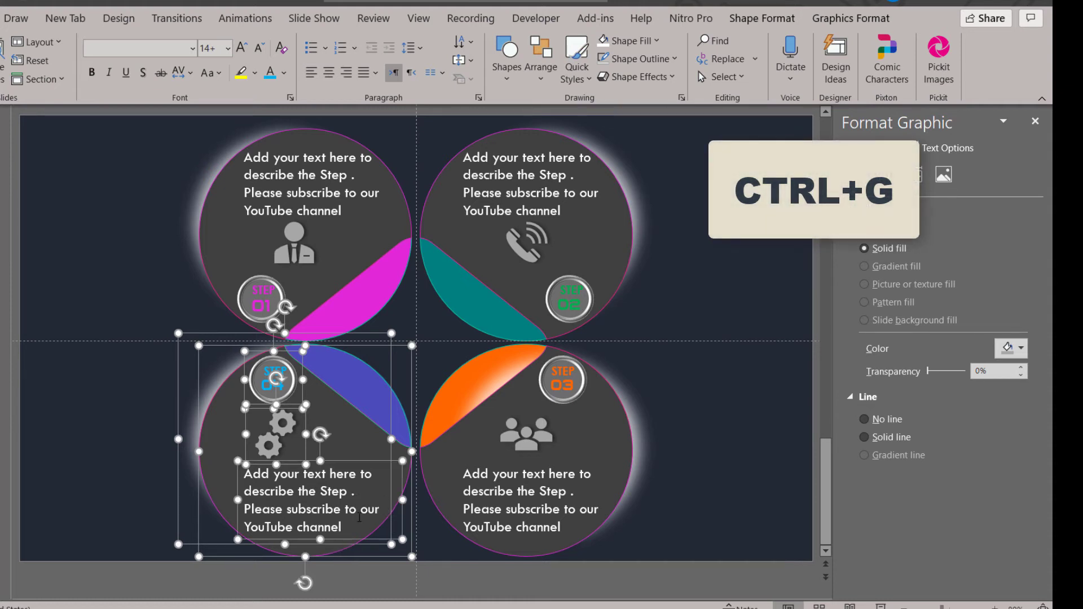
pyautogui.hotkey('ctrl', 'g')
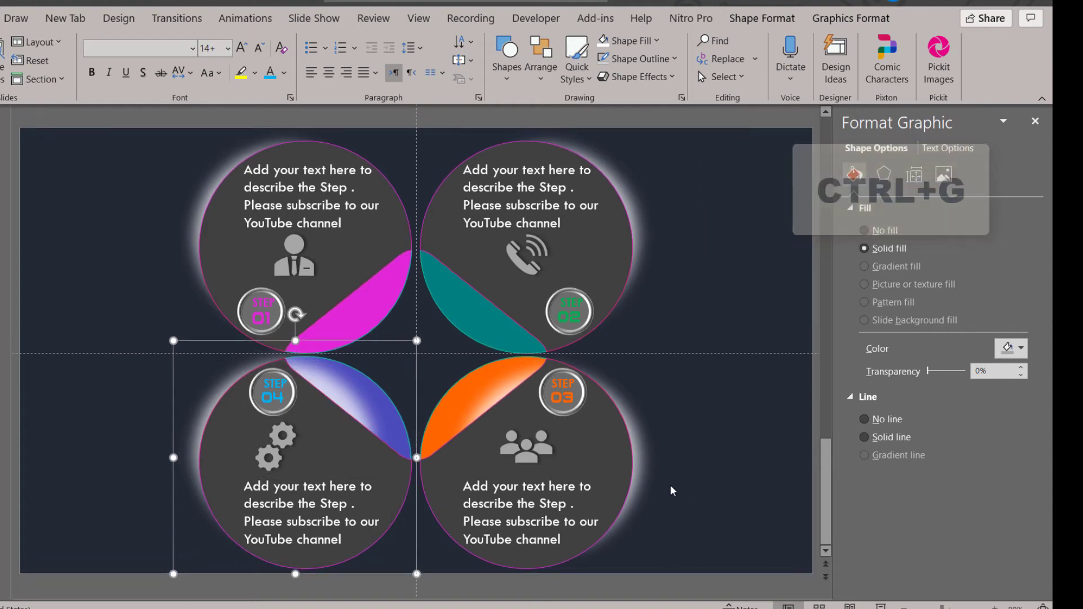
pyautogui.click(672, 490)
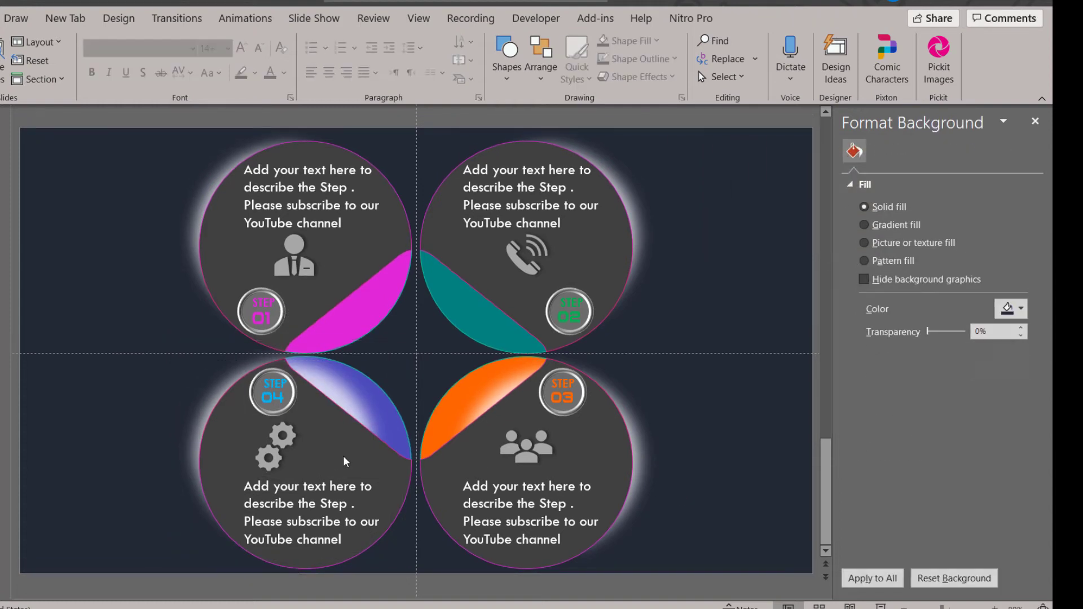
# Send the STEP 04 group to the back, undoing an accidental move.
pyautogui.click(209, 412)
pyautogui.rightClick(208, 412)
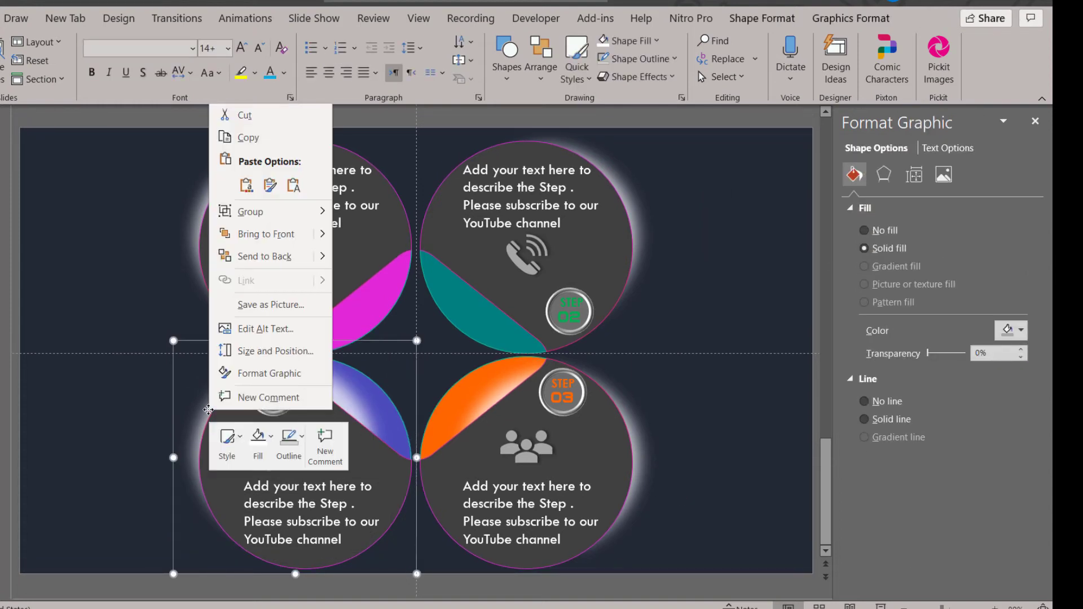
pyautogui.click(259, 257)
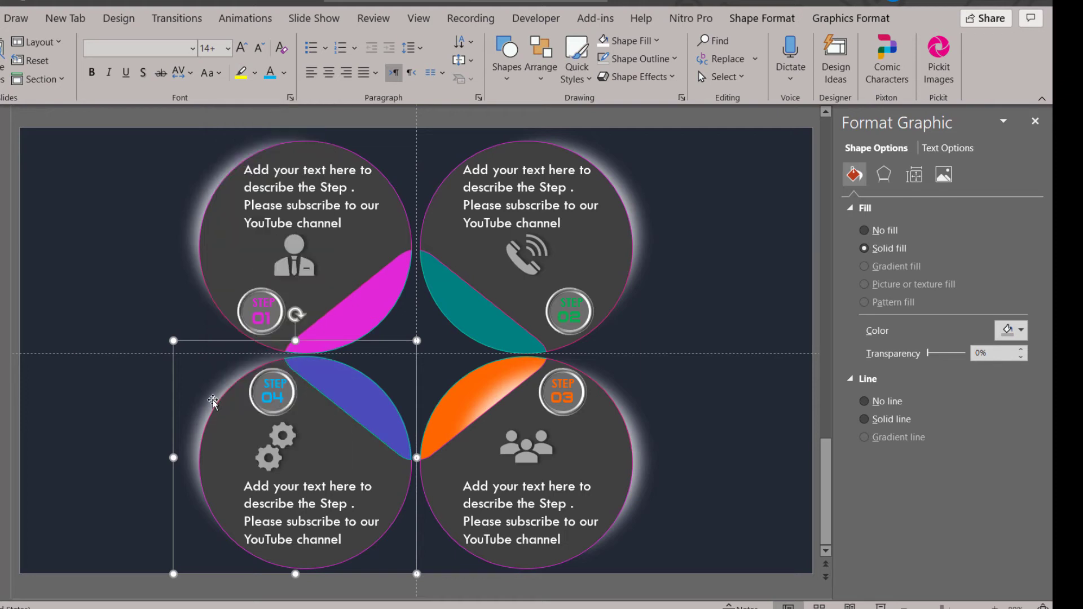
pyautogui.moveTo(213, 401); pyautogui.dragTo(204, 405)
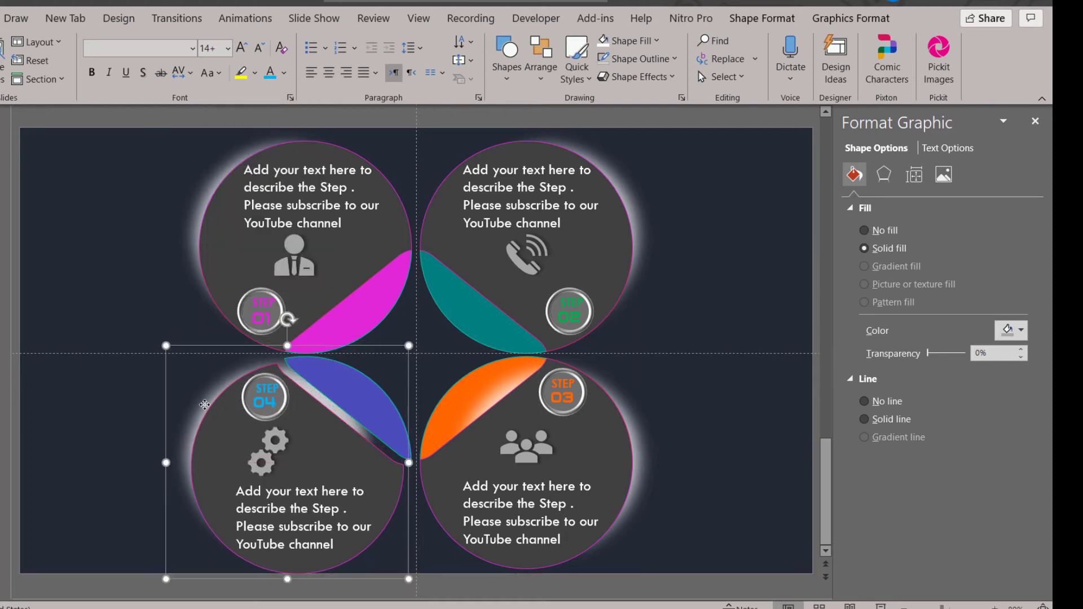
pyautogui.hotkey('ctrl', 'z')
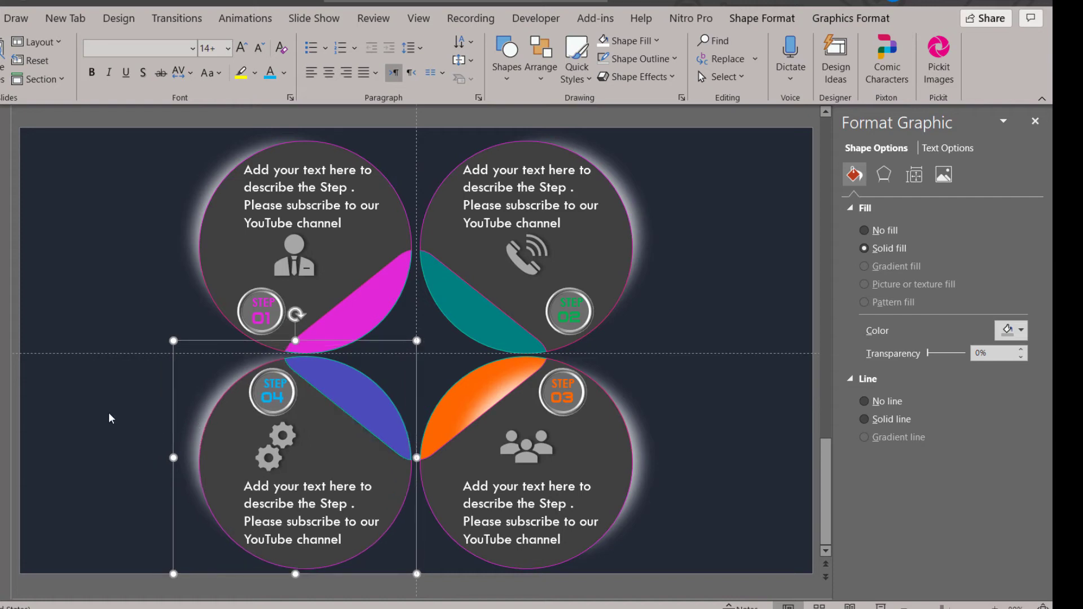
pyautogui.click(110, 417)
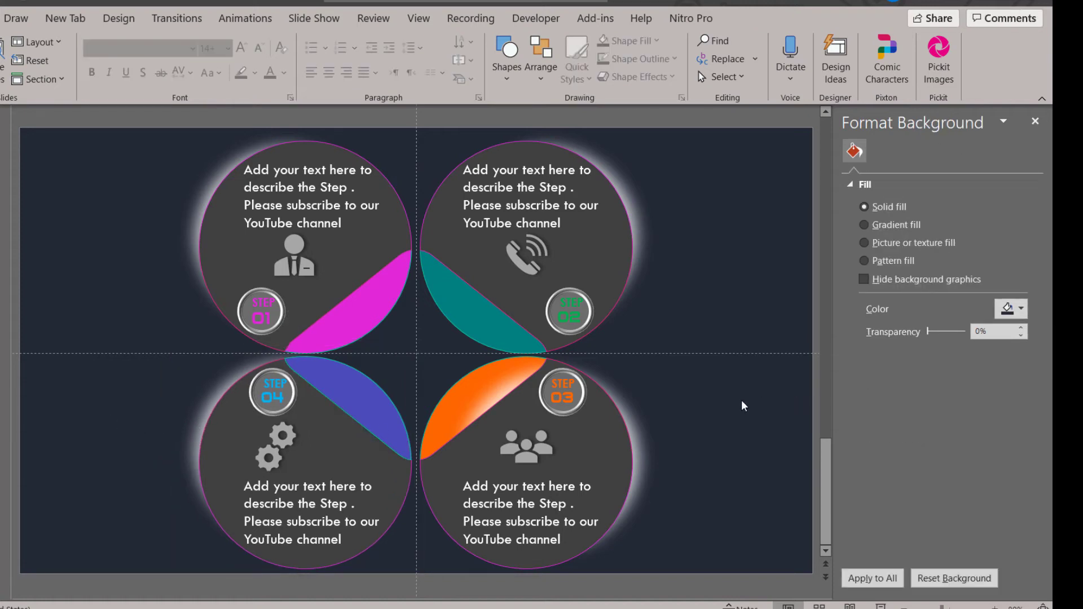
pyautogui.keyDown('ctrl'); pyautogui.scroll(-2, 742, 406); pyautogui.keyUp('ctrl')
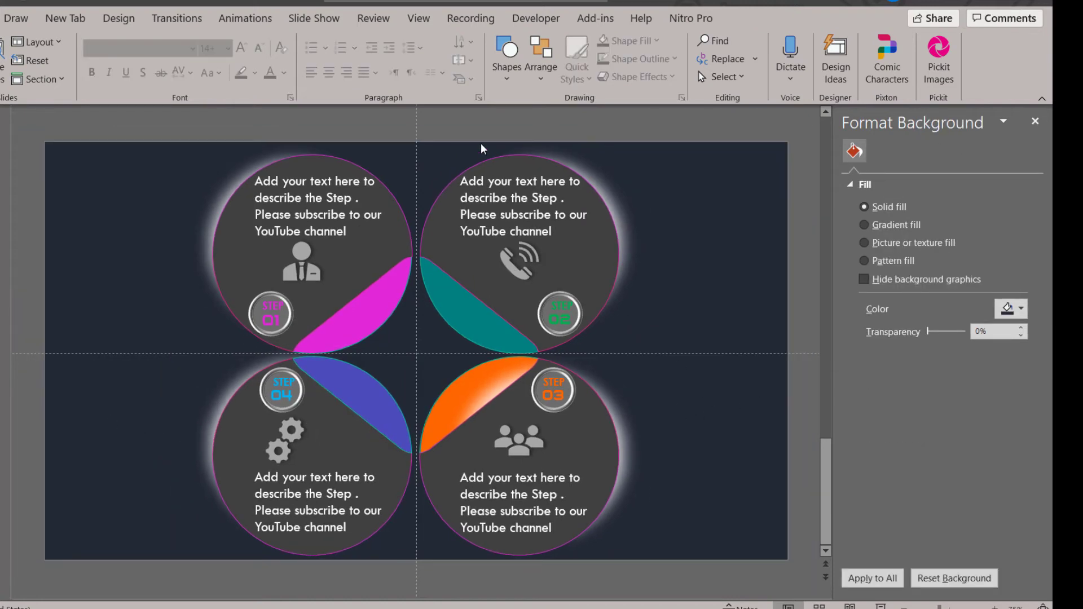
# Draw a text box between the circles reading 'Main Contents Head'.
pyautogui.click(507, 50)
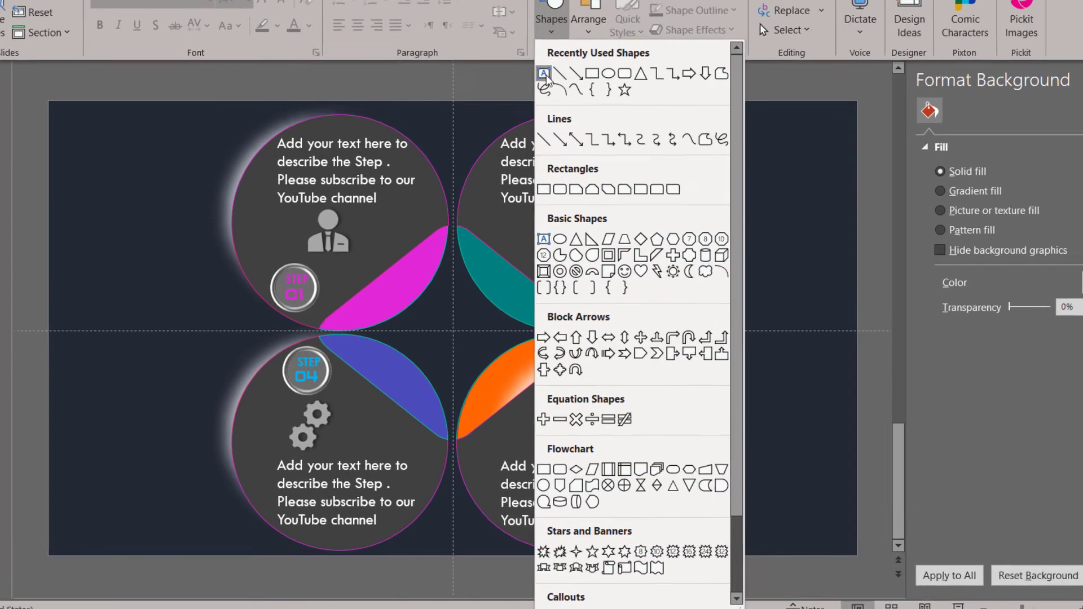
pyautogui.click(543, 74)
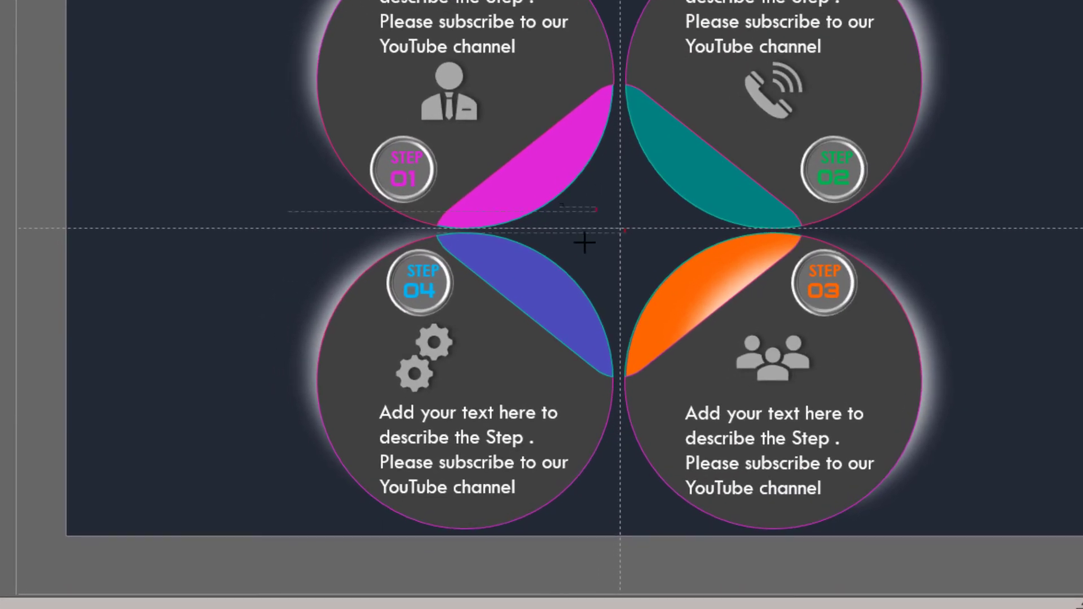
pyautogui.moveTo(585, 243); pyautogui.dragTo(694, 257)
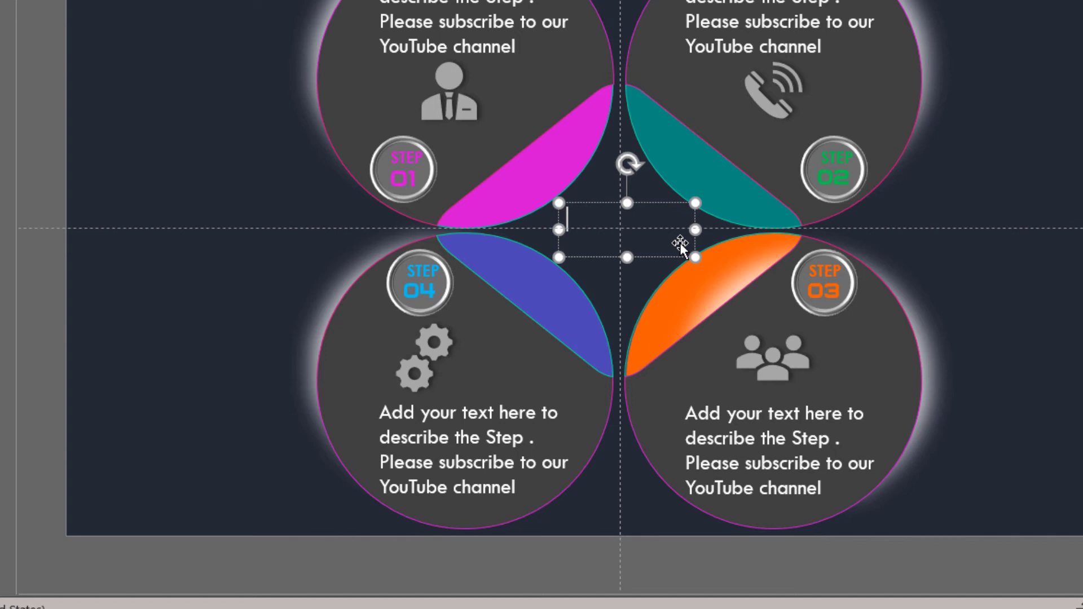
pyautogui.write('Ma')
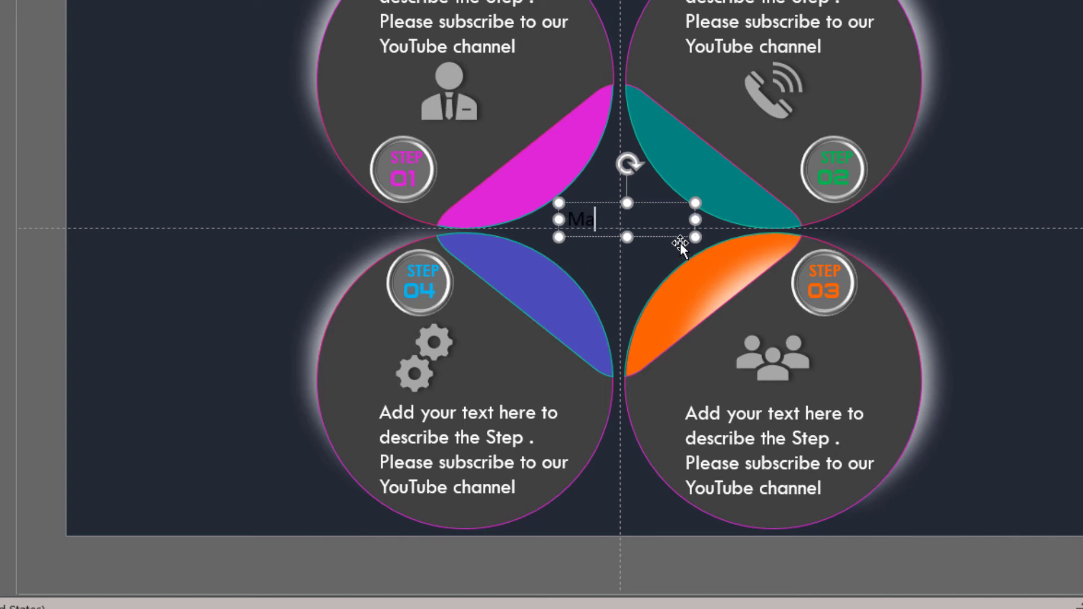
pyautogui.write('in Conten')
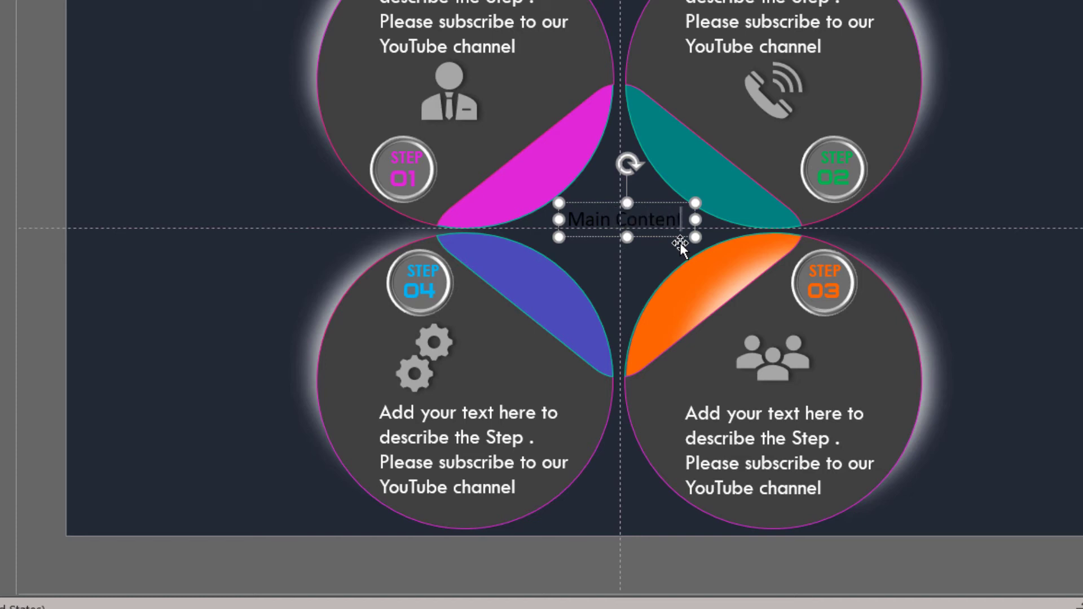
pyautogui.write('ts Head')
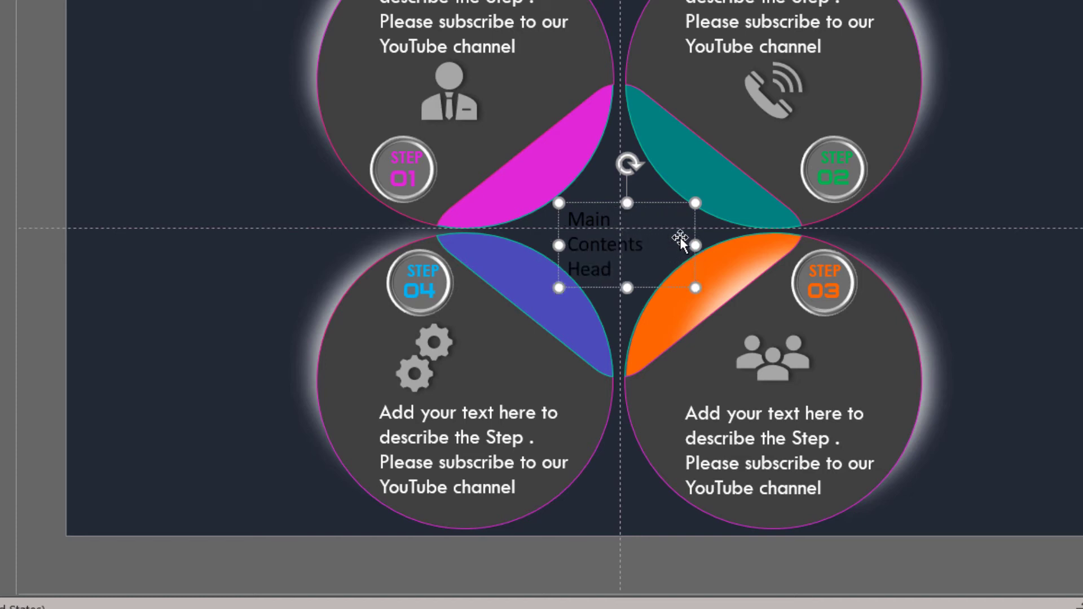
pyautogui.moveTo(695, 245); pyautogui.dragTo(725, 245)
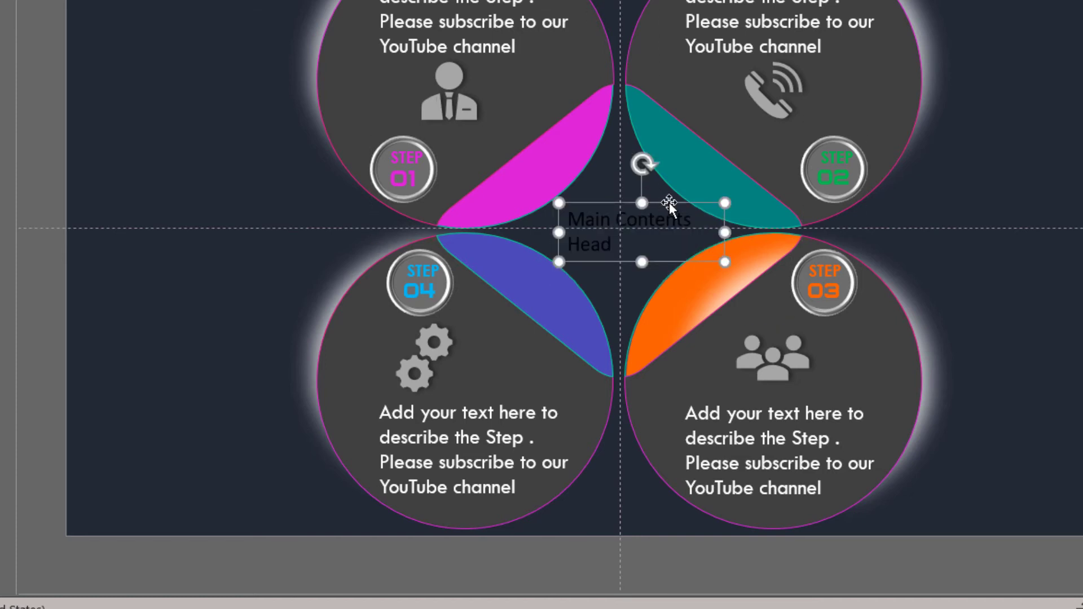
pyautogui.moveTo(670, 205); pyautogui.dragTo(660, 202)
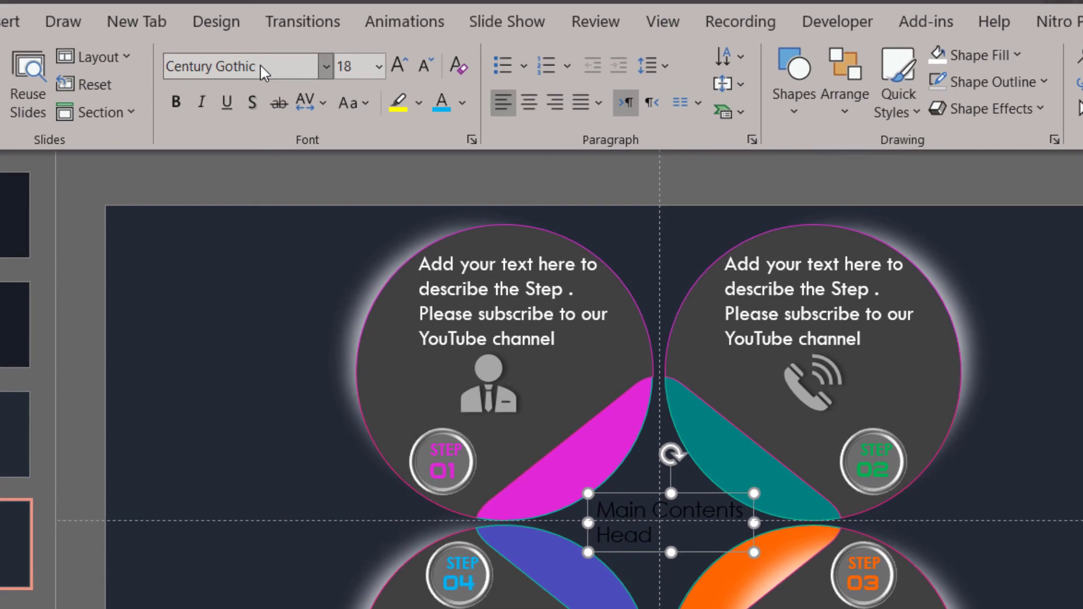
# Make the title white, 20 pt, centred on two lines at the circles' meeting point.
pyautogui.click(462, 103)
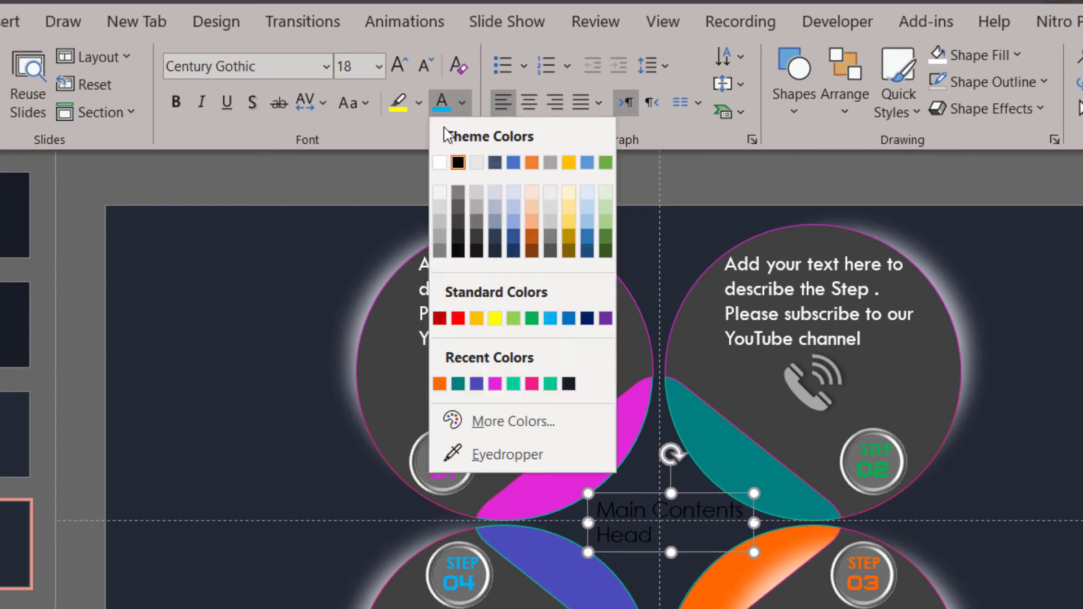
pyautogui.click(443, 160)
pyautogui.click(399, 64)
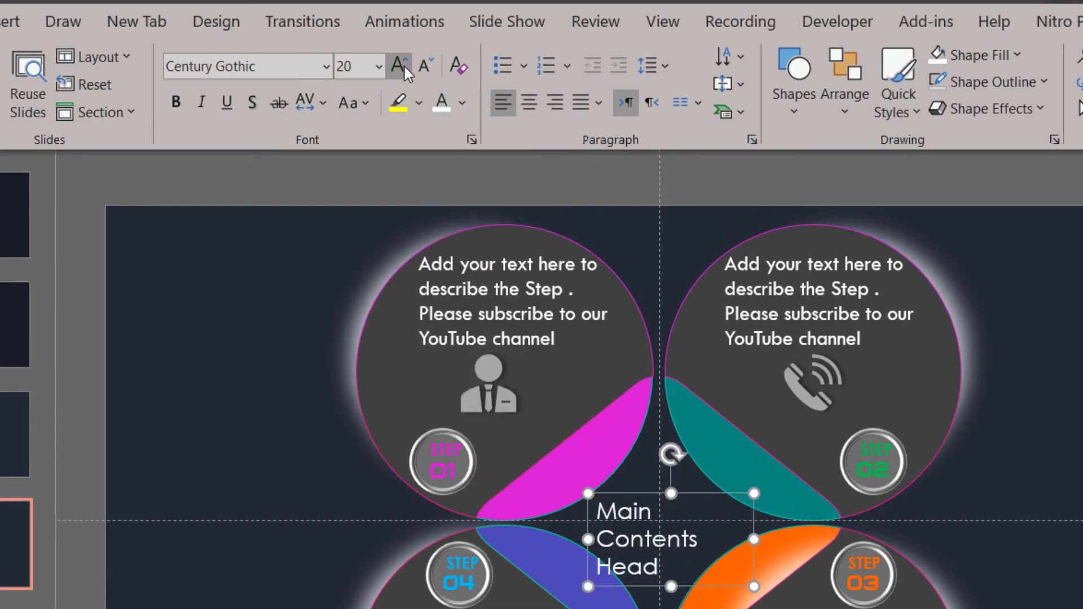
pyautogui.moveTo(753, 540); pyautogui.dragTo(782, 527)
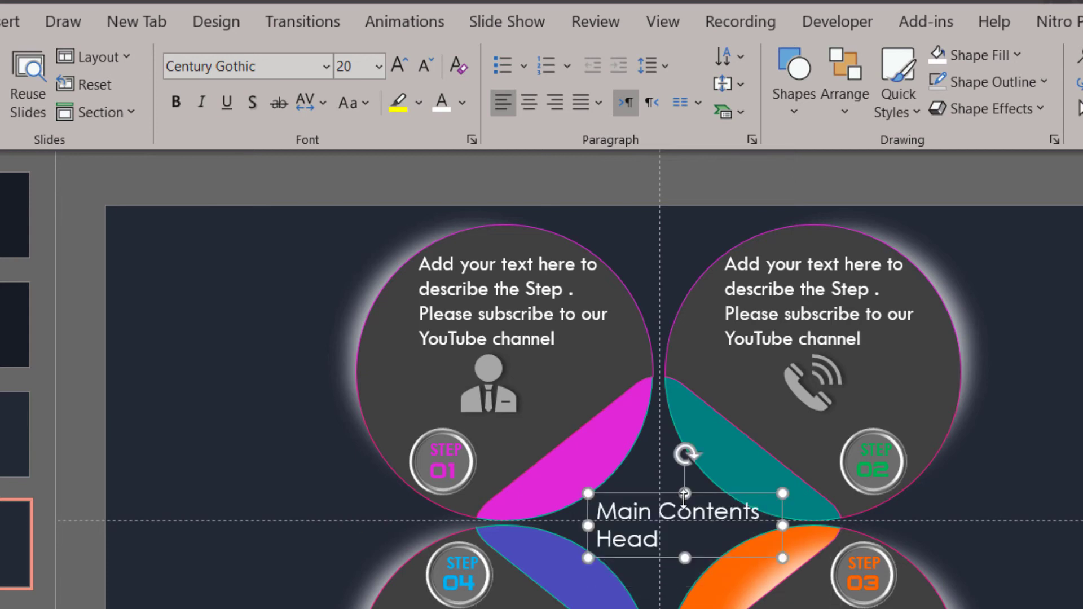
pyautogui.moveTo(671, 496); pyautogui.dragTo(660, 491)
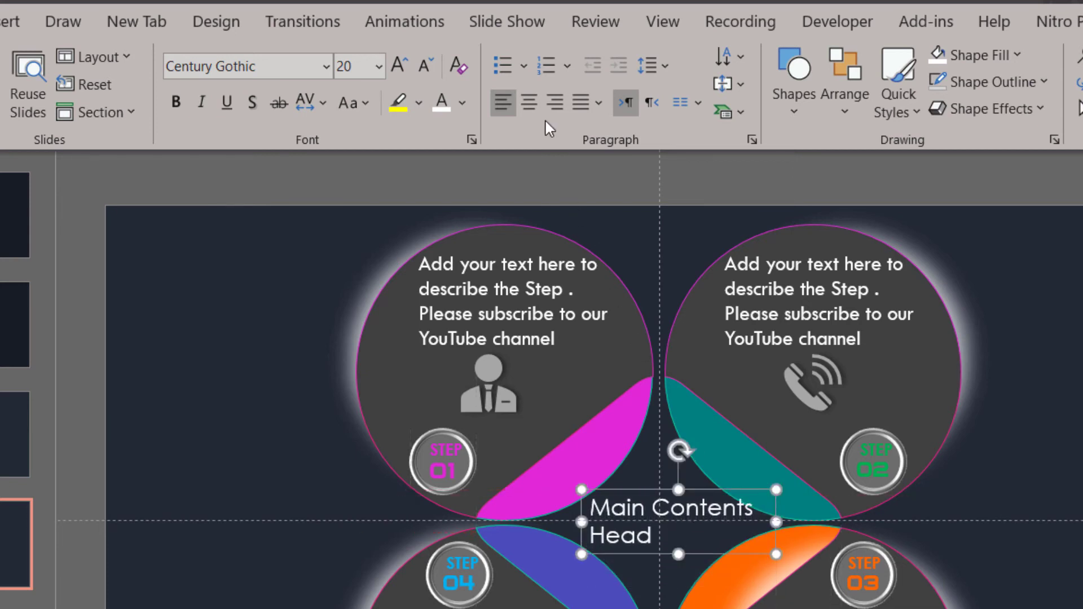
pyautogui.click(529, 102)
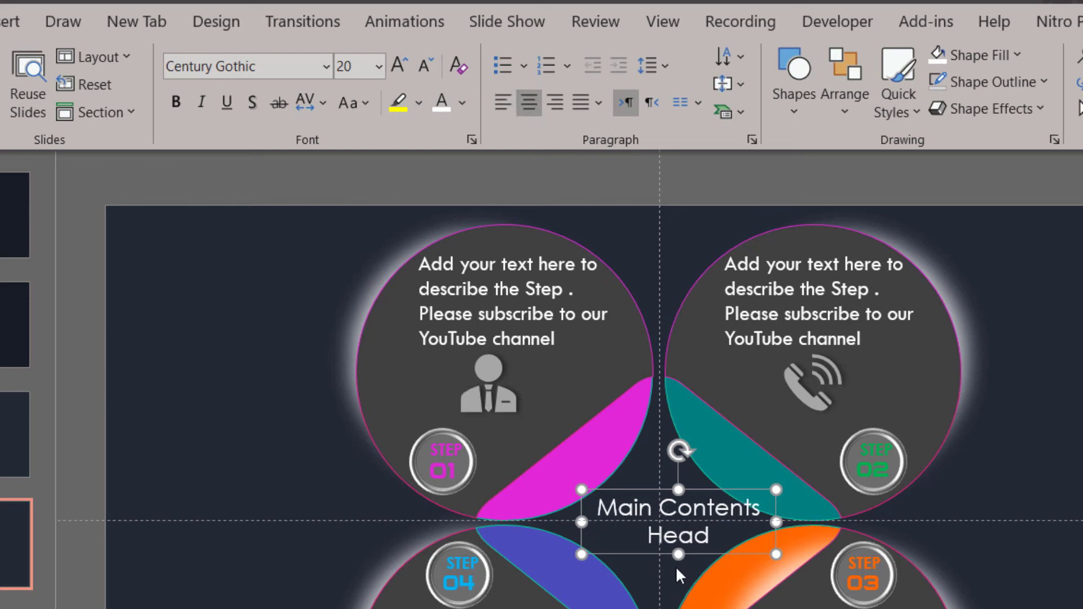
pyautogui.moveTo(695, 558); pyautogui.dragTo(683, 556)
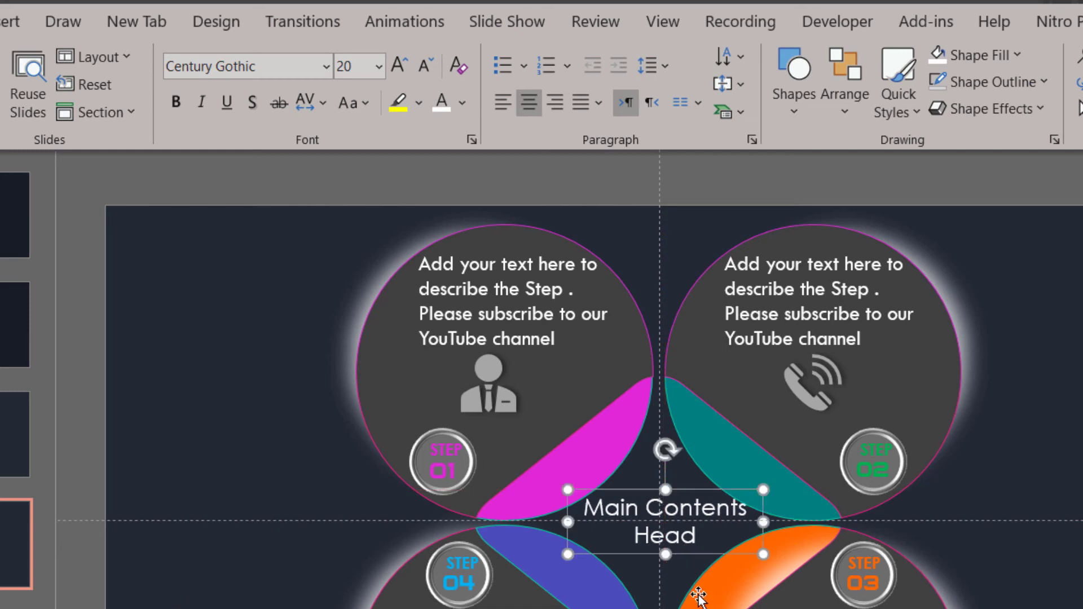
pyautogui.moveTo(684, 554); pyautogui.dragTo(681, 558)
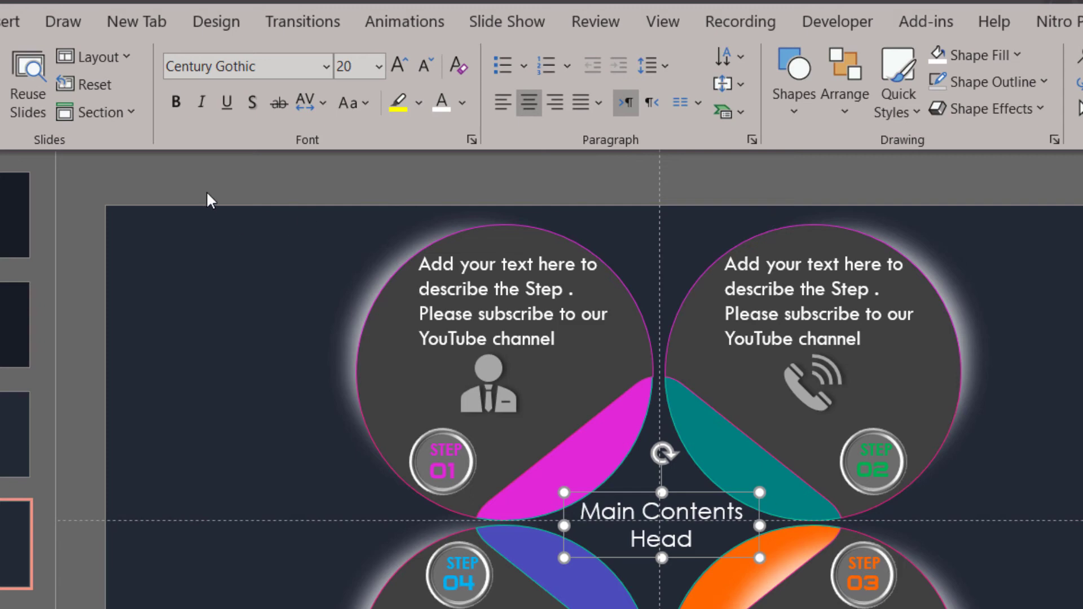
pyautogui.click(211, 231)
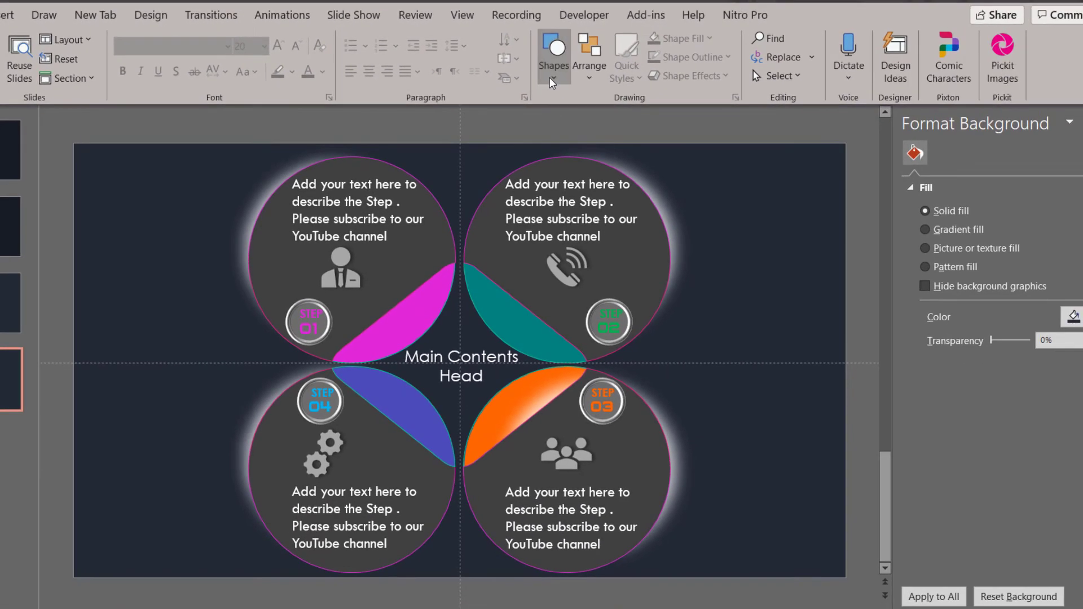
# Add a HEAD 01 text box in Casanova Scotia font with centred text.
pyautogui.click(554, 56)
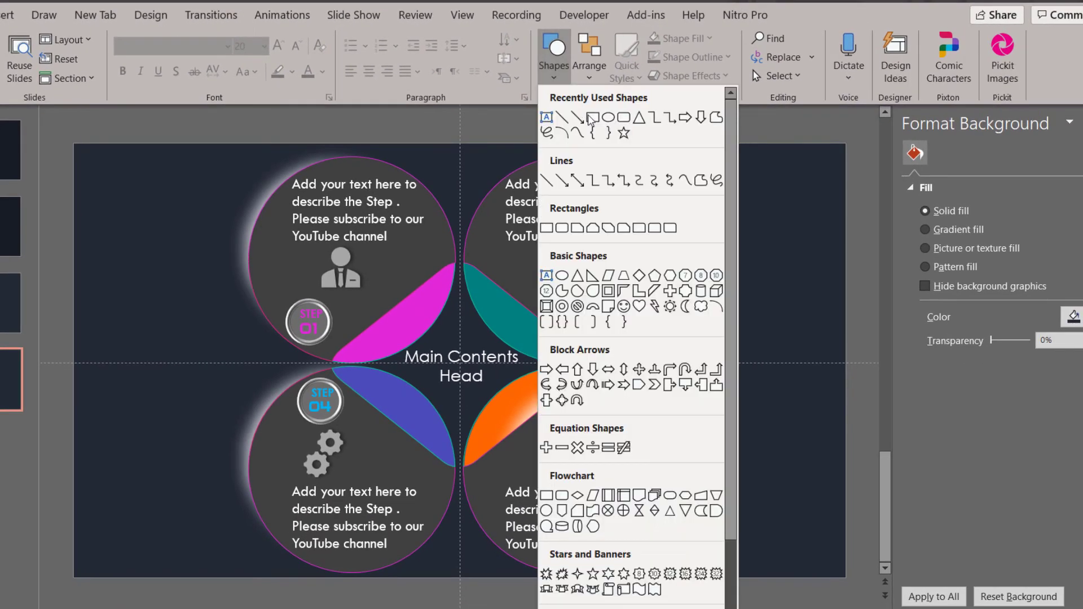
pyautogui.click(546, 117)
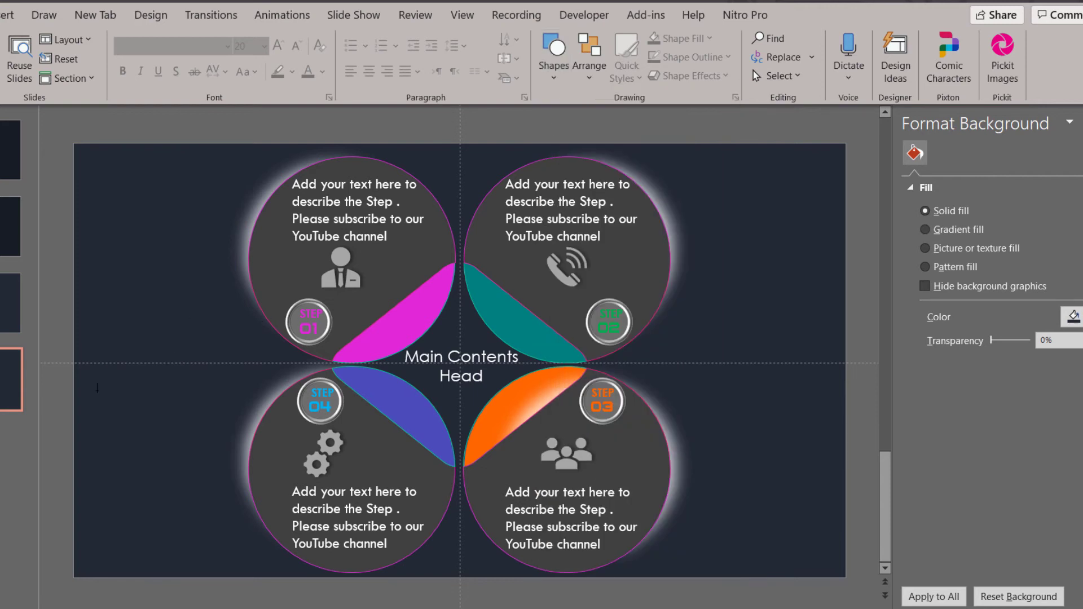
pyautogui.moveTo(212, 430); pyautogui.dragTo(214, 430)
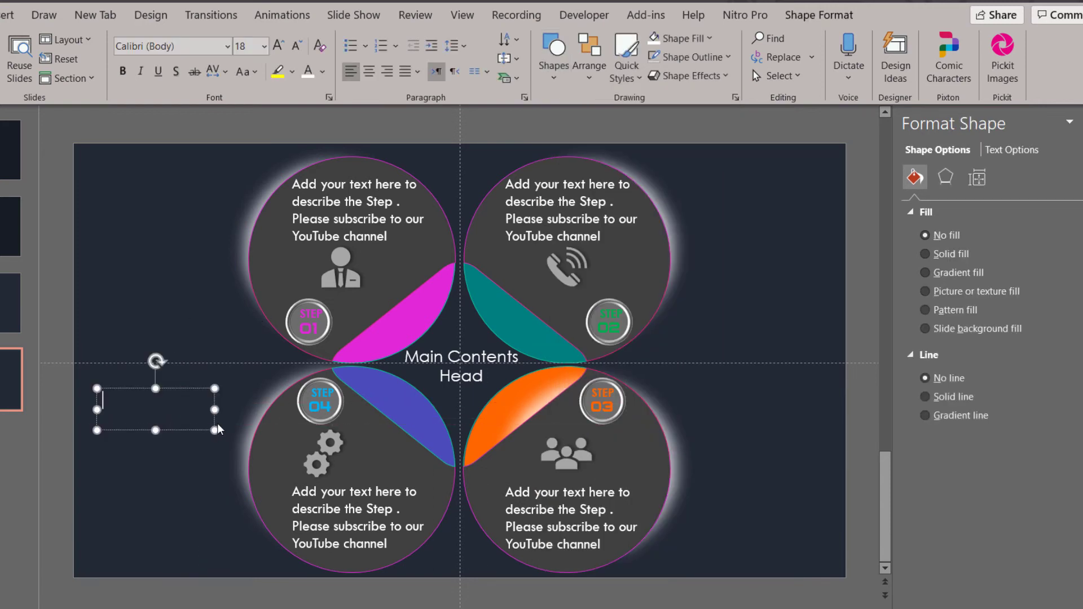
pyautogui.write('Head 01')
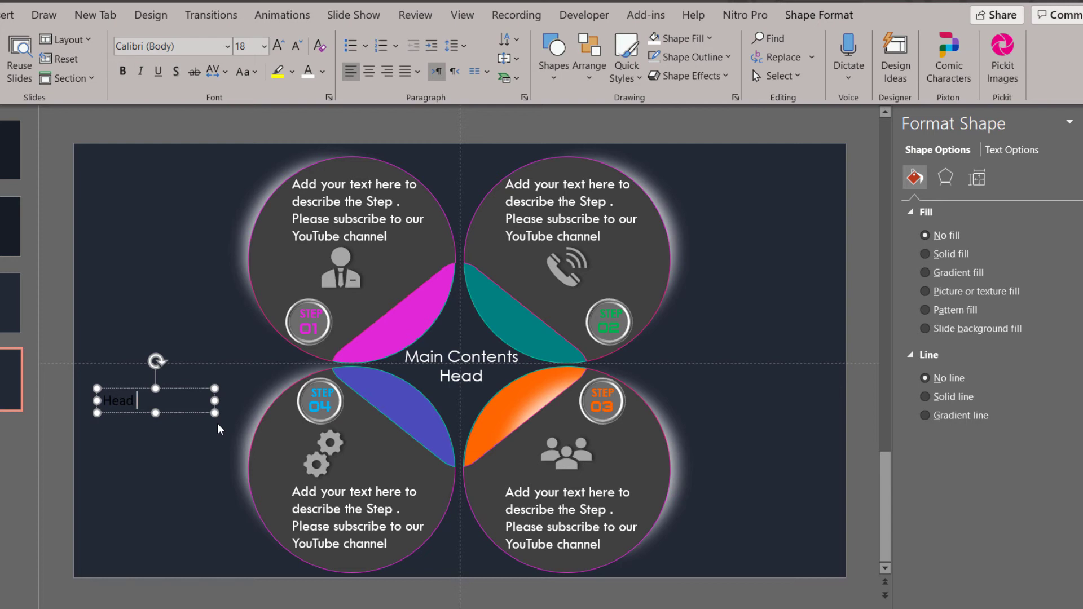
pyautogui.click(179, 389)
pyautogui.click(173, 49)
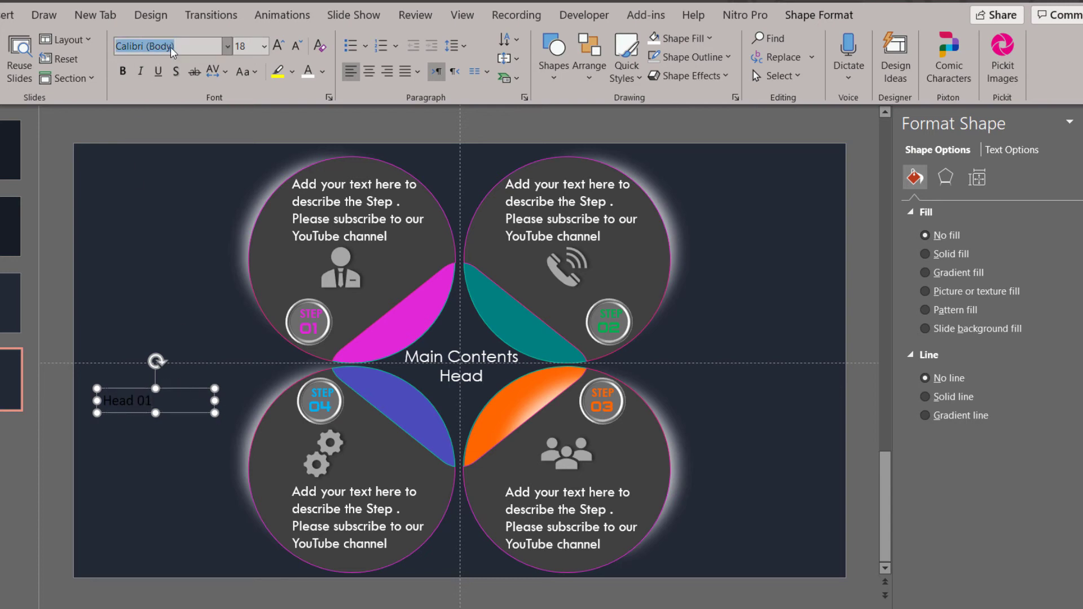
pyautogui.write('Casanova Scotia')
pyautogui.press('Return')
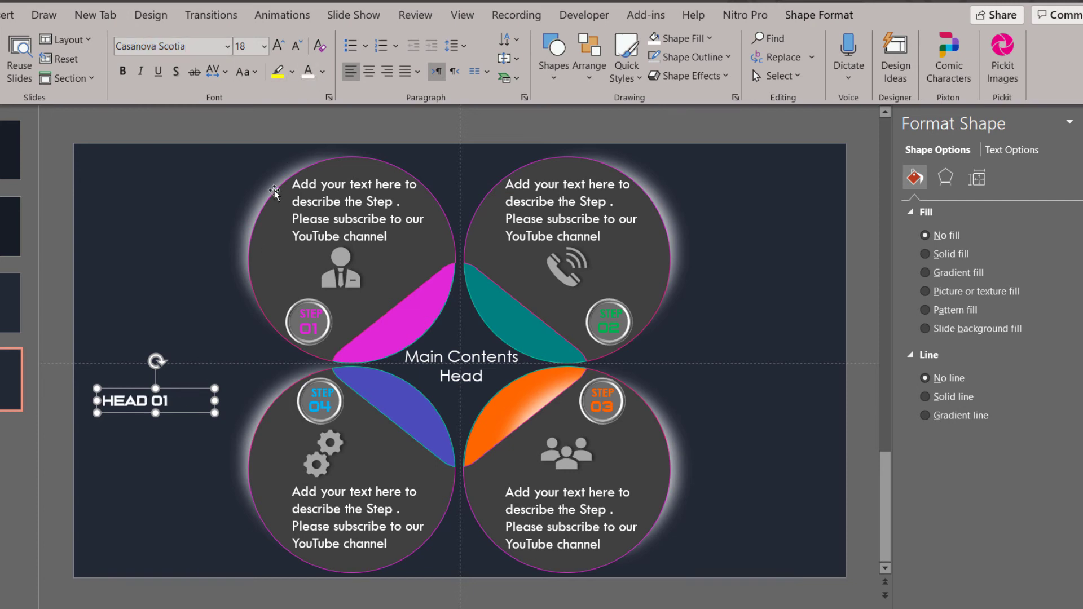
pyautogui.hotkey('ctrl', 'e')
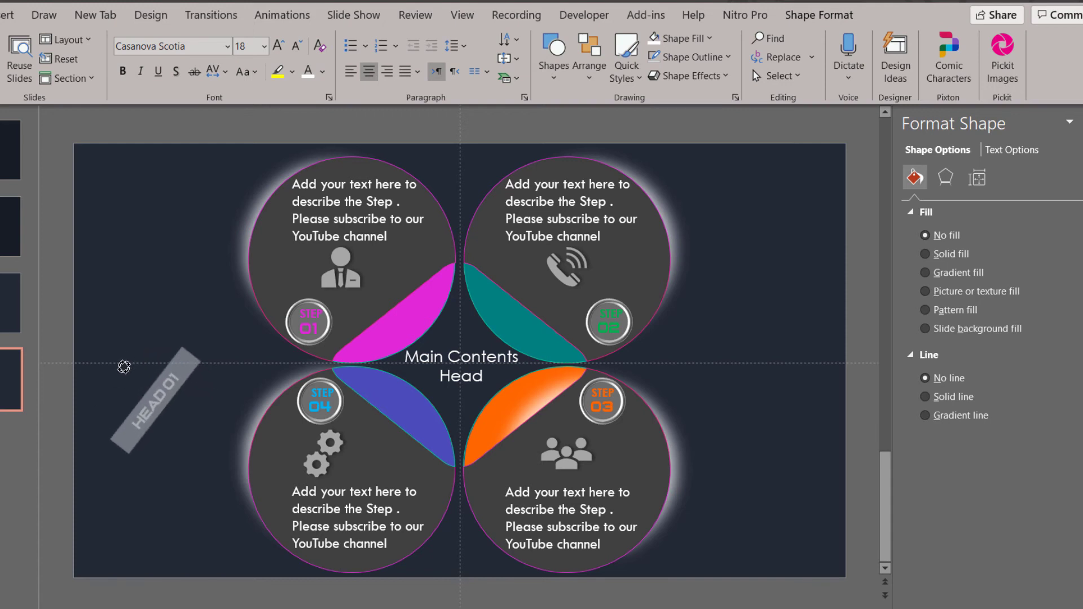
# Tilt, resize and position the HEAD 01 label along its petal.
pyautogui.moveTo(152, 358); pyautogui.dragTo(124, 373)
pyautogui.moveTo(173, 404); pyautogui.dragTo(418, 329)
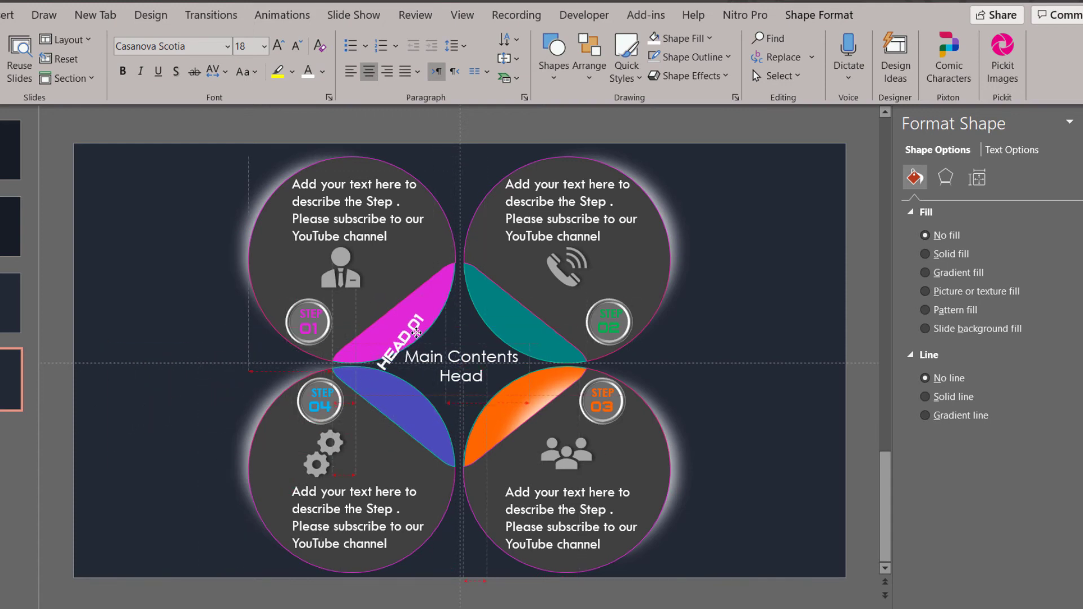
pyautogui.moveTo(370, 295); pyautogui.dragTo(377, 291)
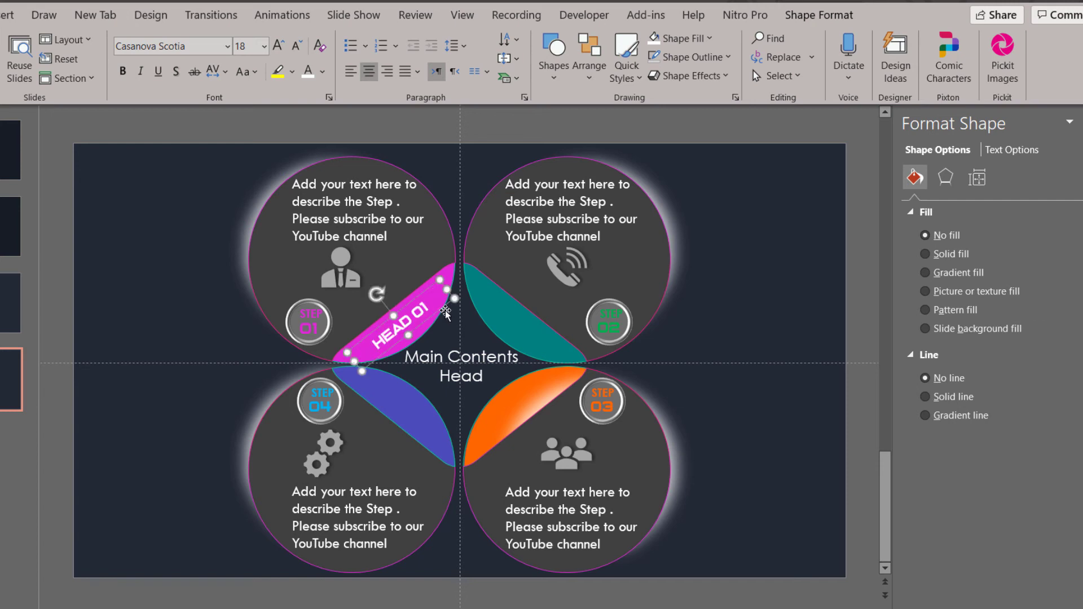
pyautogui.moveTo(447, 290); pyautogui.dragTo(447, 289)
pyautogui.moveTo(404, 309); pyautogui.dragTo(543, 401)
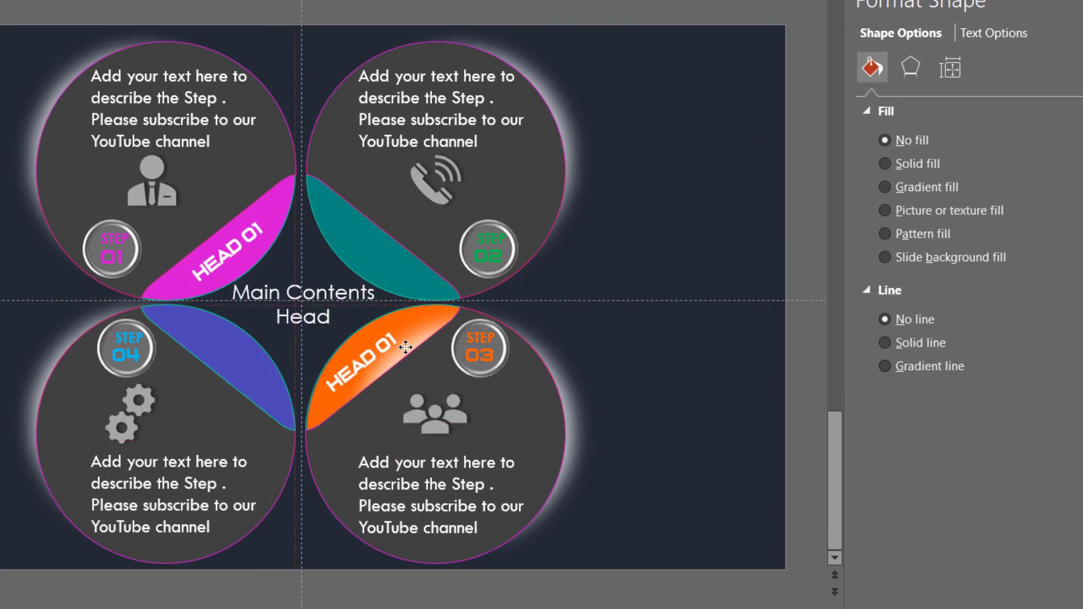
pyautogui.moveTo(406, 347); pyautogui.dragTo(413, 344)
# Send the bottom-right circle group behind the label.
pyautogui.click(569, 395)
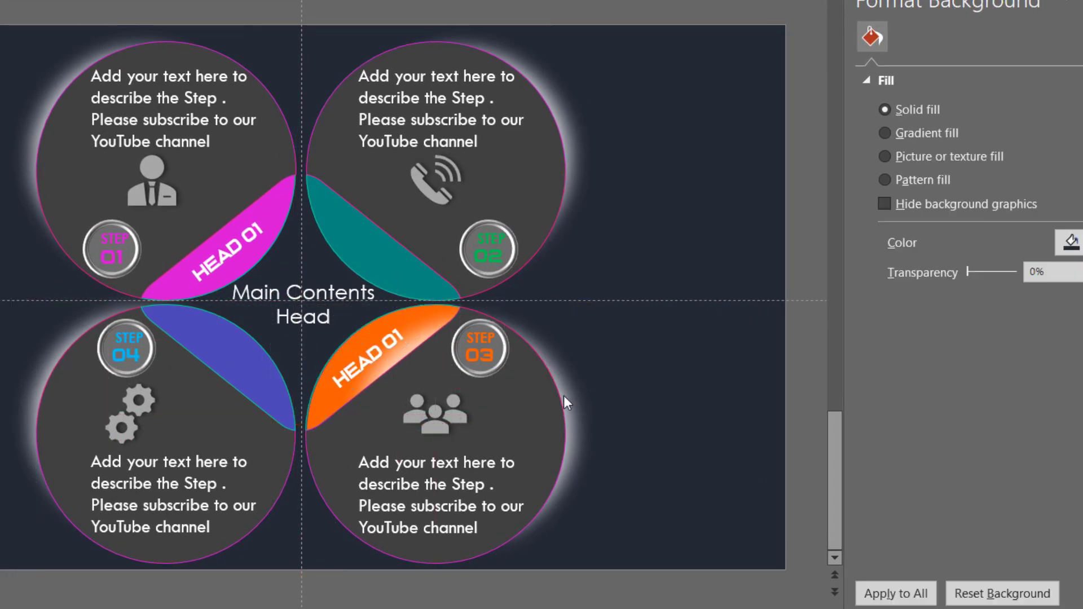
pyautogui.click(569, 392)
pyautogui.rightClick(569, 392)
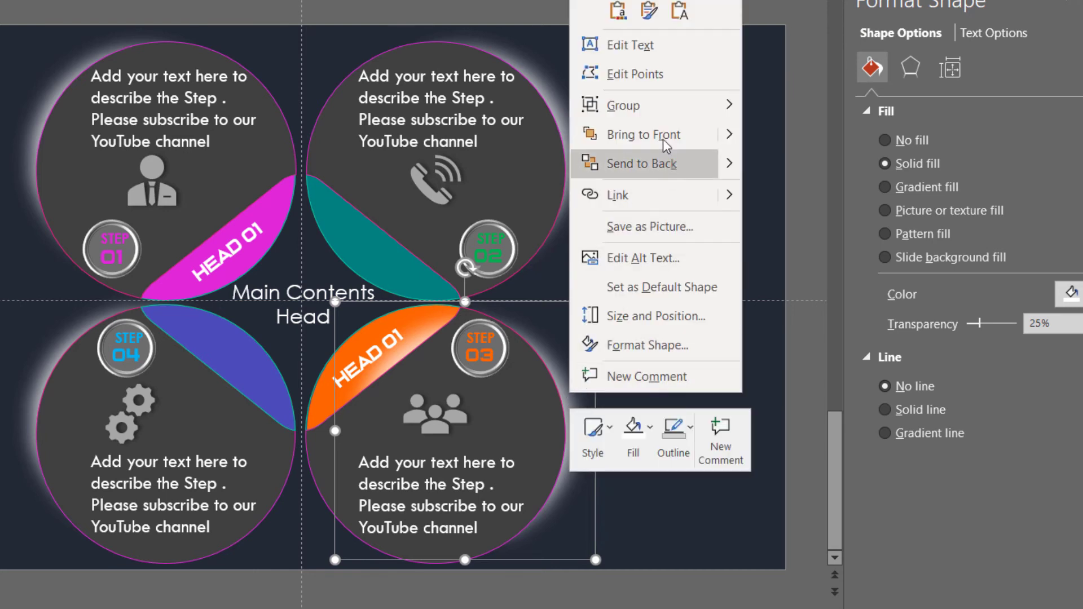
pyautogui.click(668, 163)
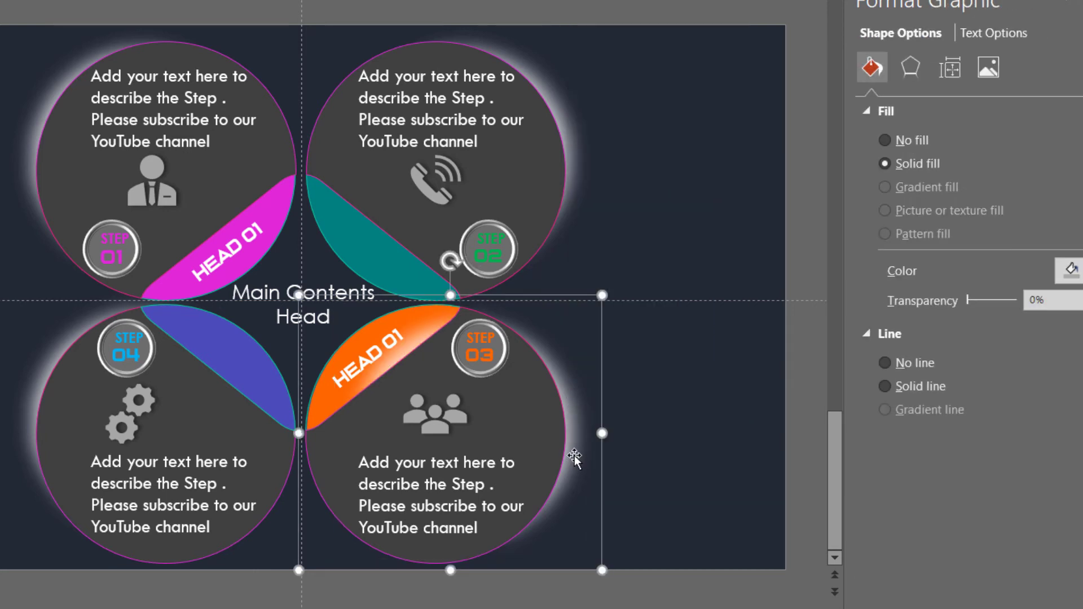
pyautogui.click(561, 374)
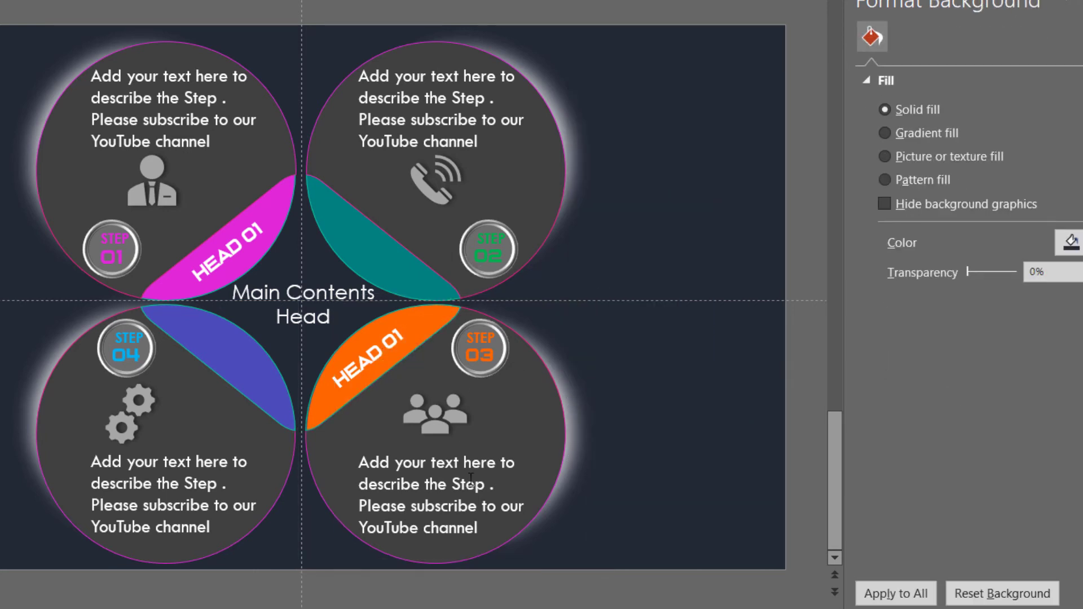
# Duplicate the HEAD label and rotate the copy along the teal petal's diagonal.
pyautogui.click(381, 355)
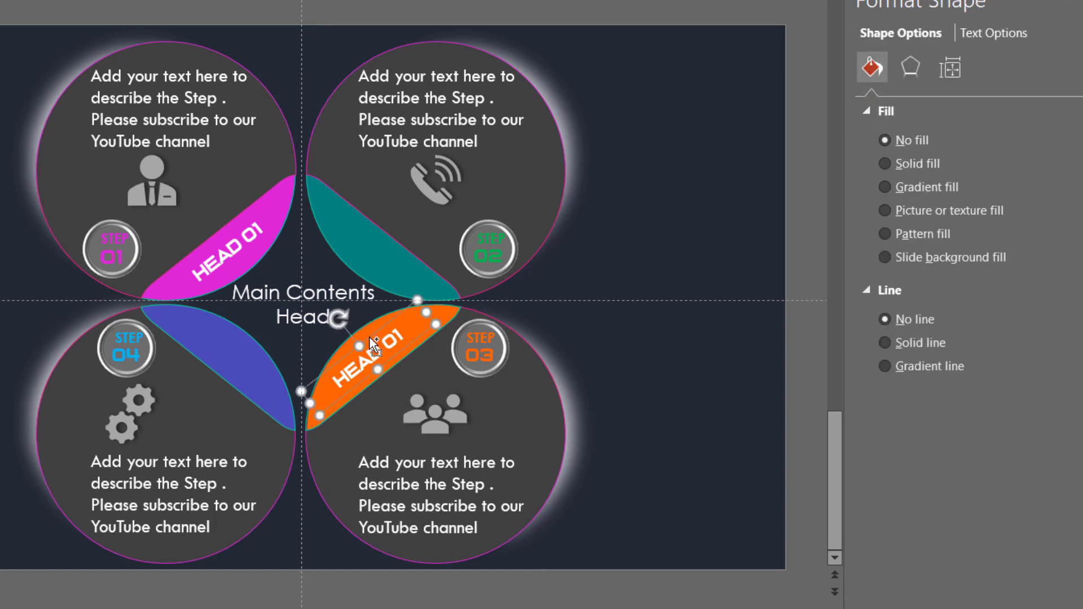
pyautogui.hotkey('ctrl', 'd')
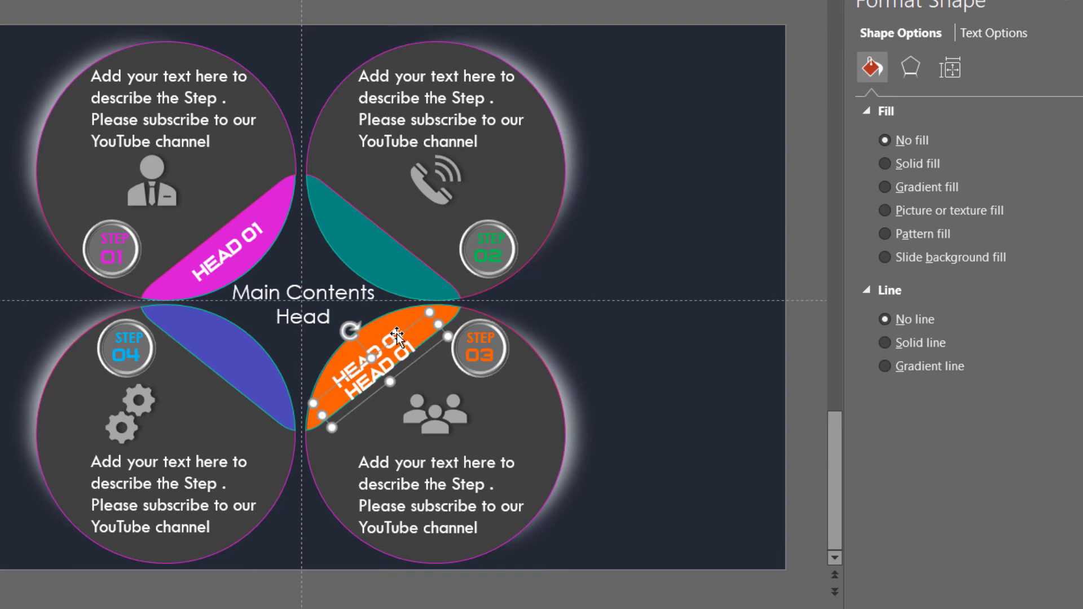
pyautogui.moveTo(397, 335); pyautogui.dragTo(395, 228)
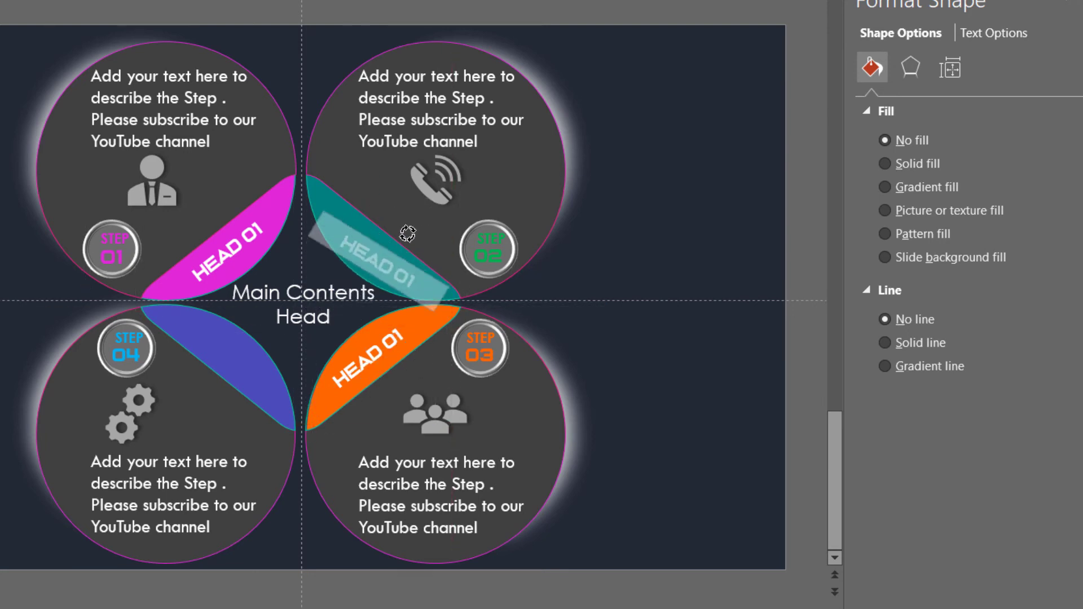
pyautogui.moveTo(348, 221)
pyautogui.mouseDown()
pyautogui.moveTo(410, 223)
pyautogui.moveTo(398, 253)
pyautogui.moveTo(258, 366)
pyautogui.mouseUp()
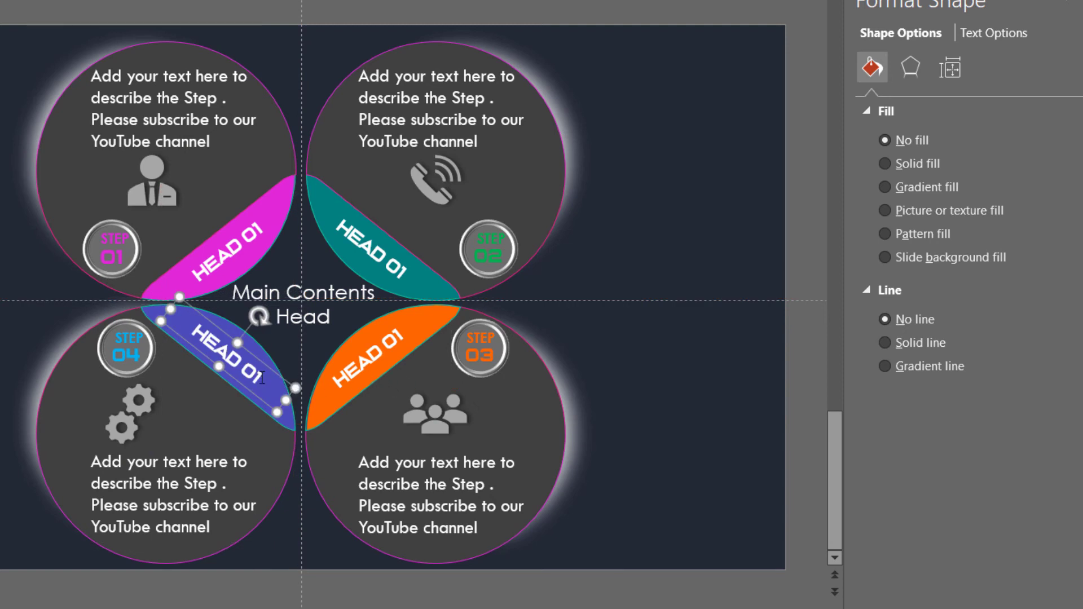
# Renumber the teal, orange and blue petal labels to 02, 03 and 04.
pyautogui.doubleClick(405, 268)
pyautogui.write('02')
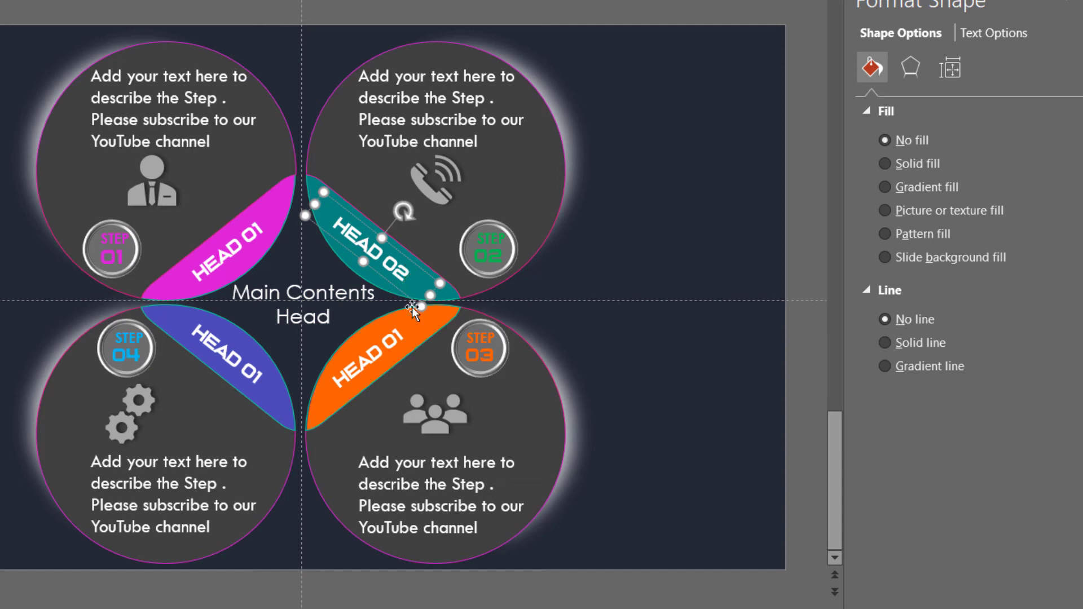
pyautogui.doubleClick(394, 333)
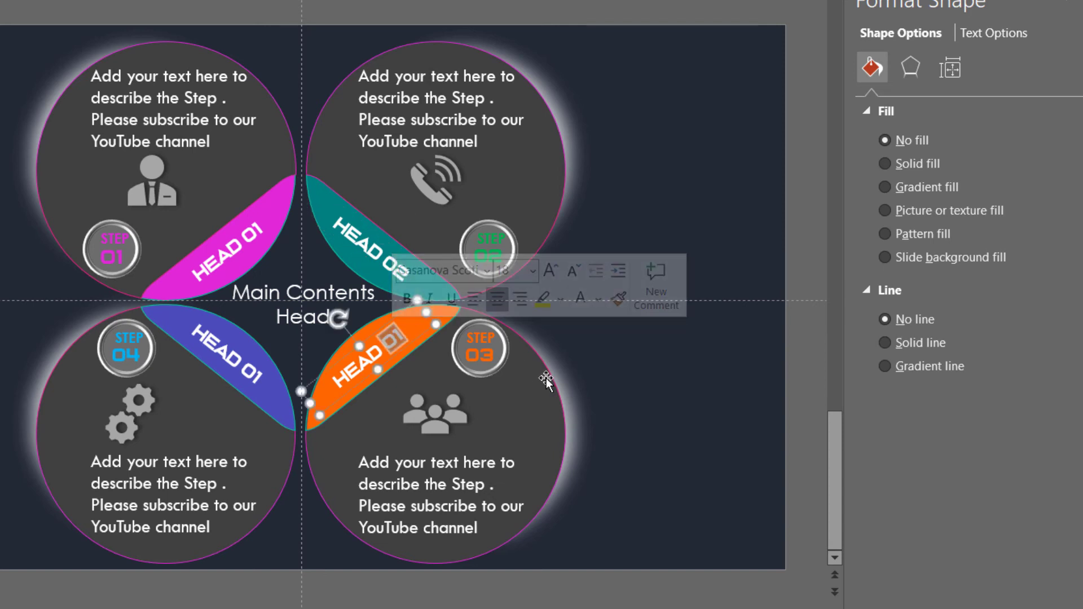
pyautogui.write('03')
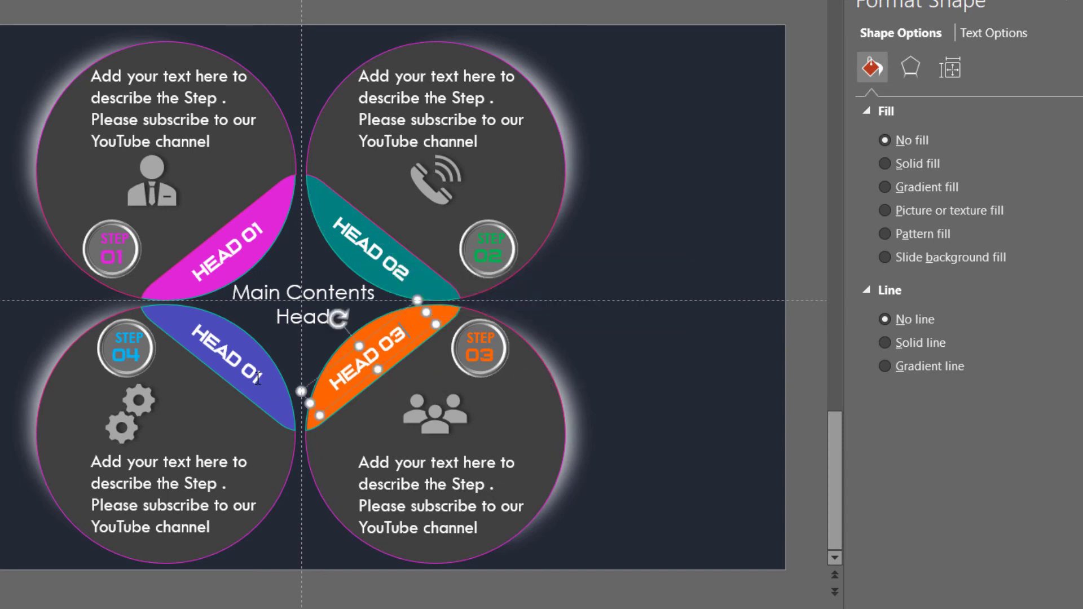
pyautogui.doubleClick(258, 378)
pyautogui.write('0')
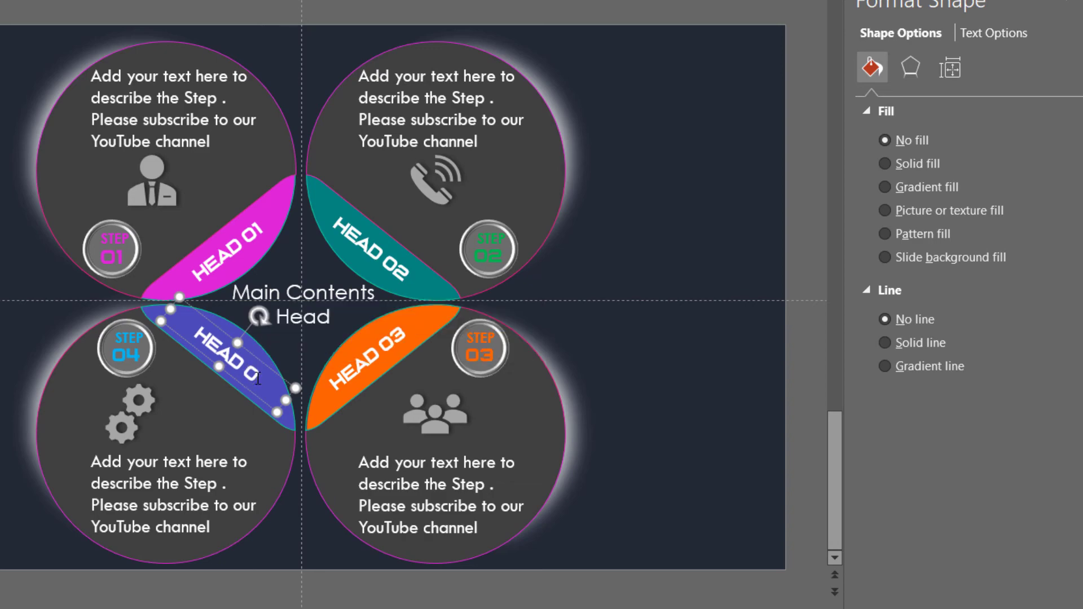
pyautogui.write('4')
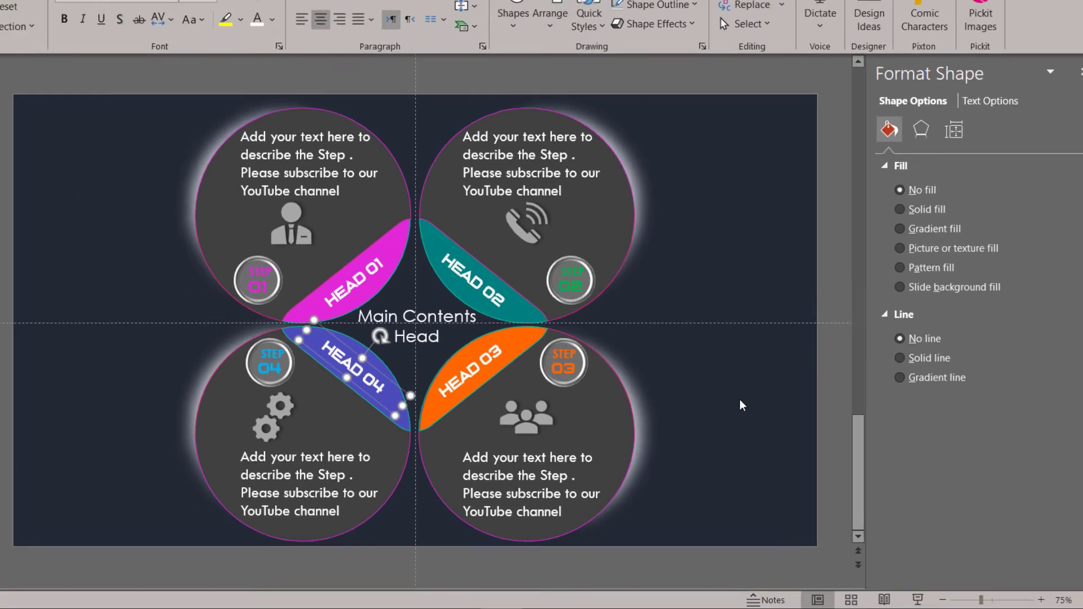
# Finish the HEAD 04 label, then group the magenta petal with its HEAD 01 label.
pyautogui.click(774, 404)
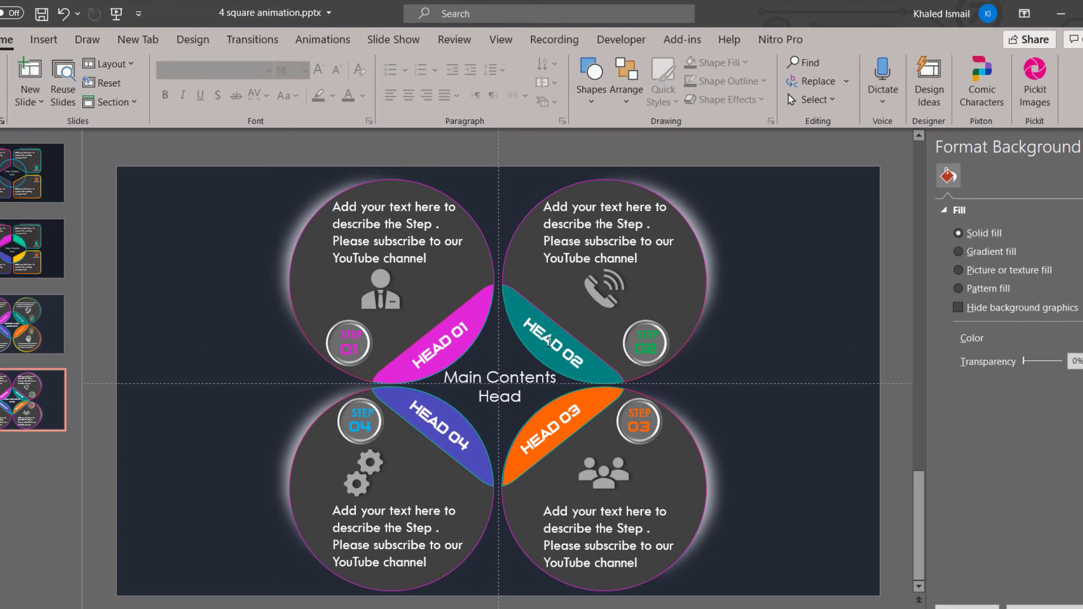
pyautogui.click(549, 339)
pyautogui.click(558, 374)
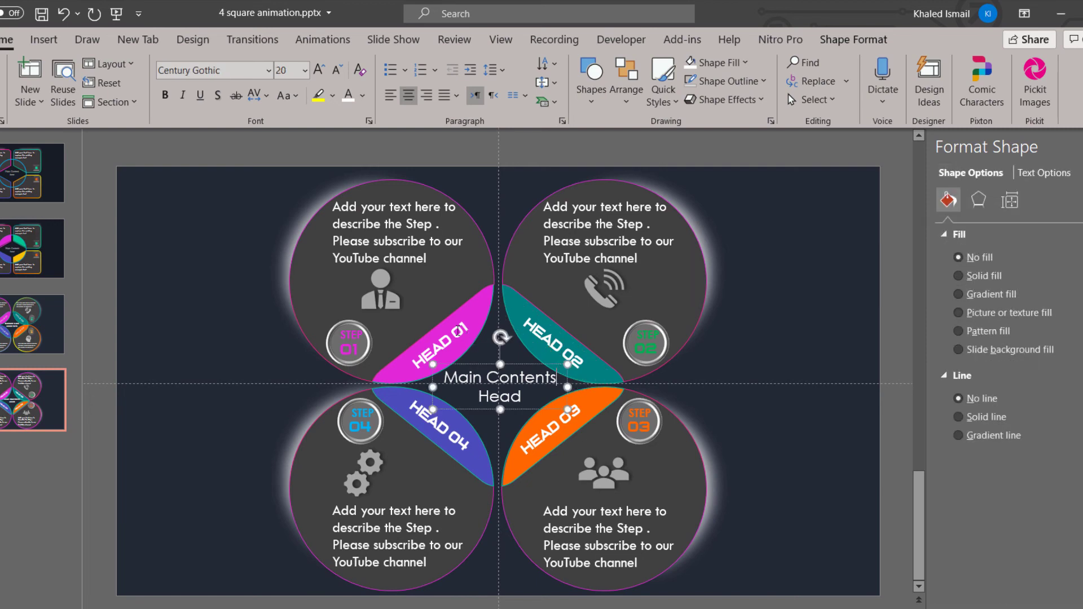
pyautogui.click(458, 332)
pyautogui.keyDown('shift'); pyautogui.click(388, 382); pyautogui.keyUp('shift')
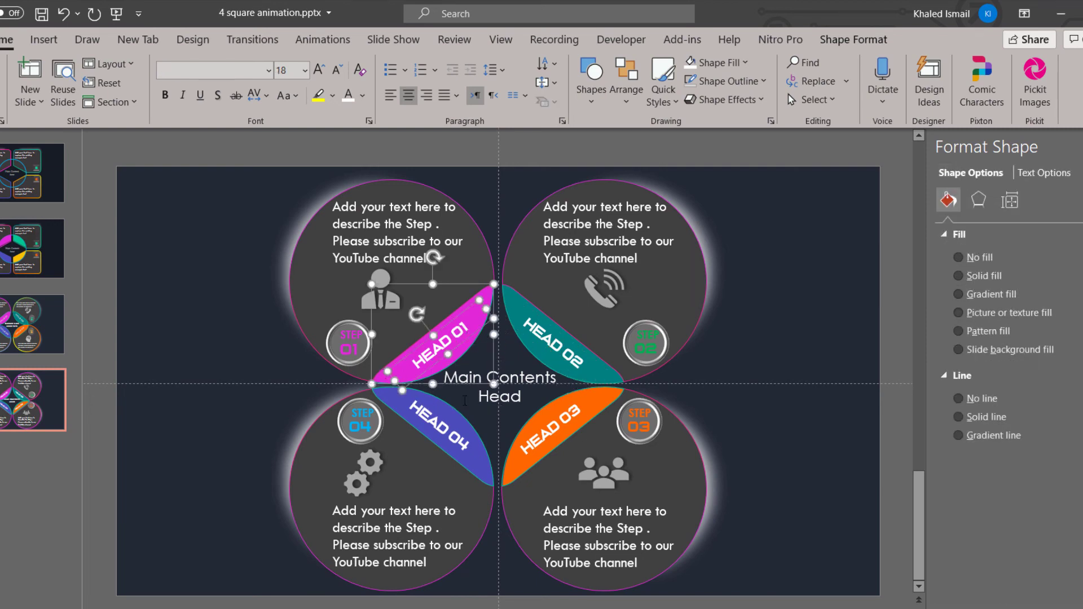
pyautogui.hotkey('ctrl', 'g')
# Group the teal petal with its HEAD 02 label.
pyautogui.click(564, 373)
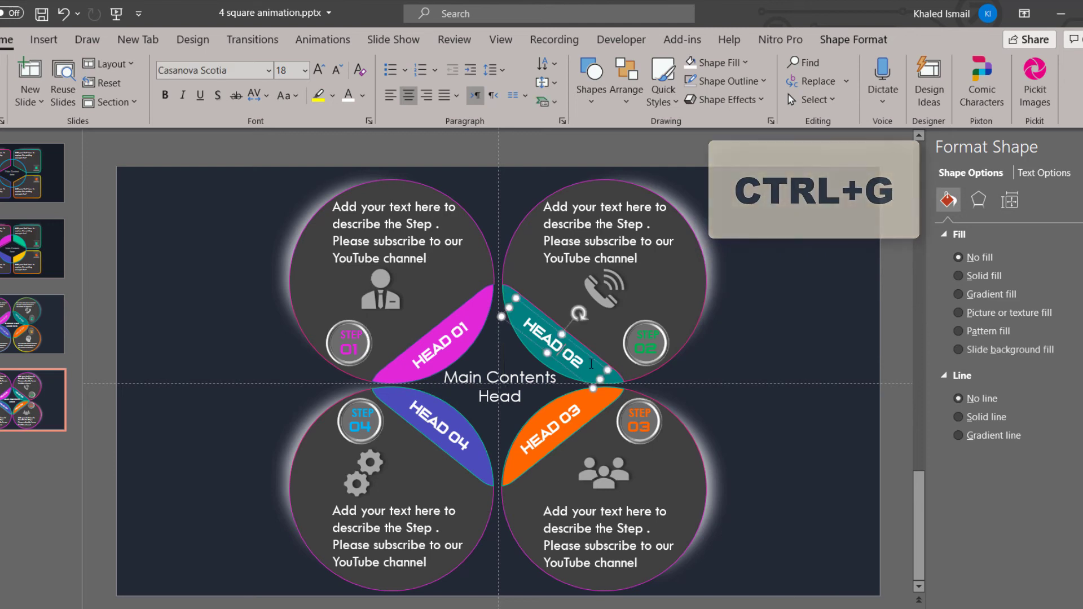
pyautogui.click(564, 377)
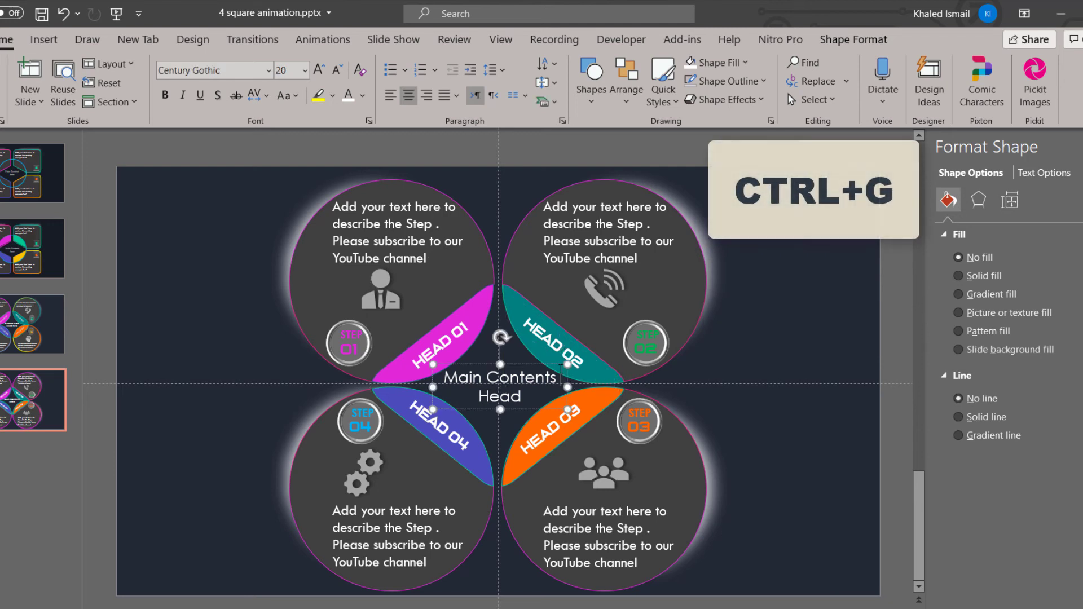
pyautogui.click(535, 330)
pyautogui.keyDown('shift'); pyautogui.click(531, 350); pyautogui.keyUp('shift')
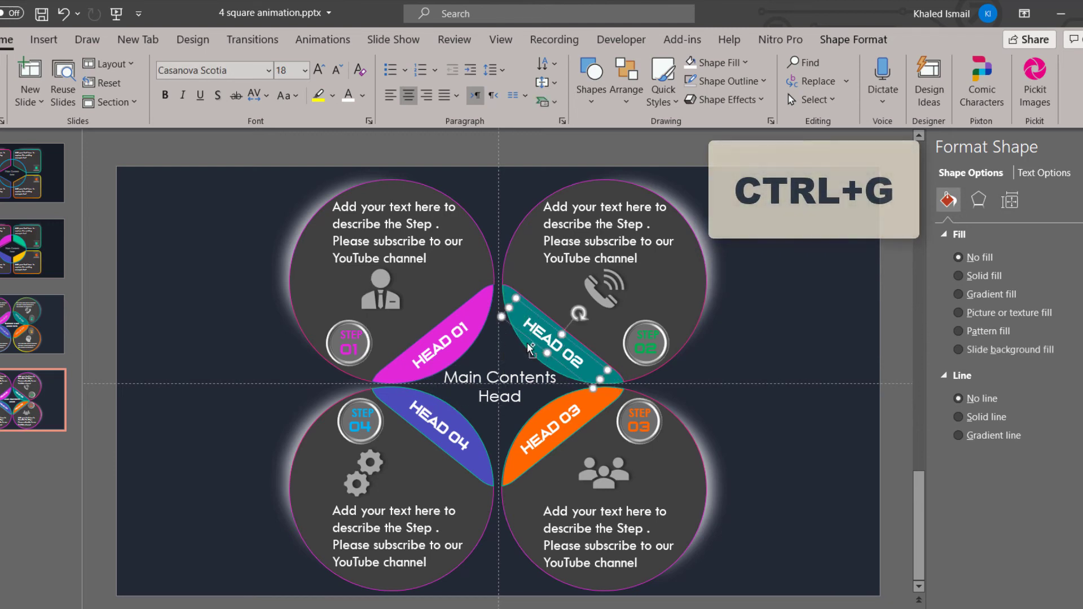
pyautogui.hotkey('ctrl', 'g')
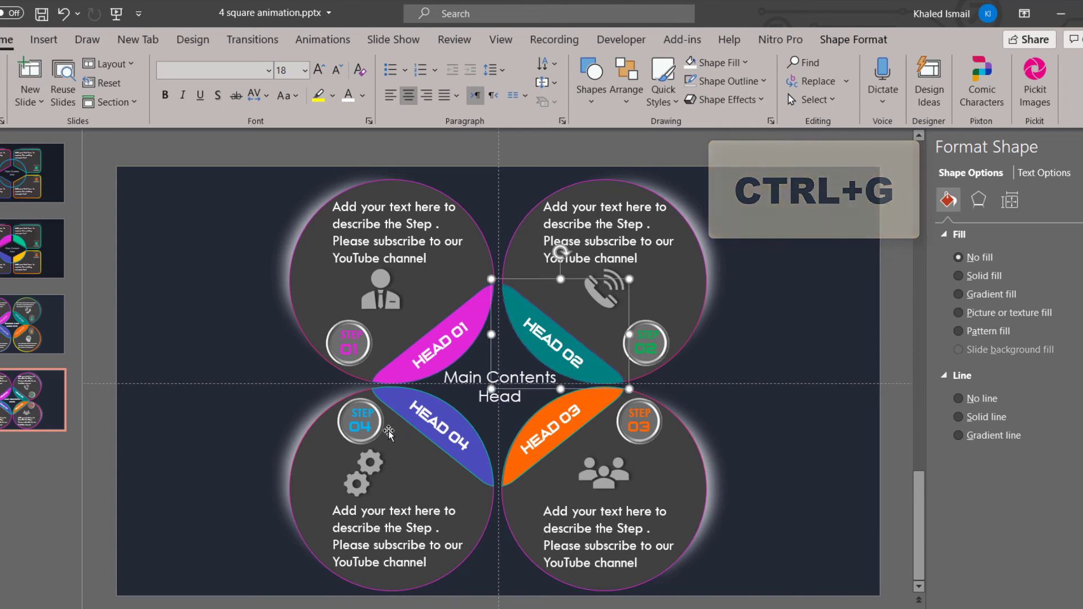
# Group the blue petal with HEAD 04 and the orange petal with HEAD 03.
pyautogui.click(466, 435)
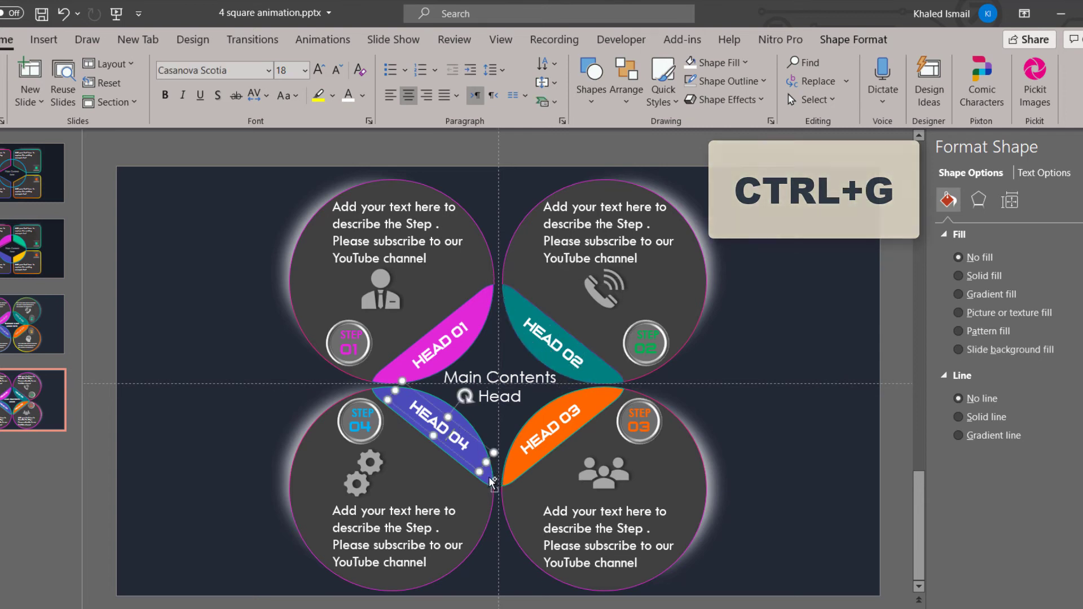
pyautogui.keyDown('shift'); pyautogui.click(490, 480); pyautogui.keyUp('shift')
pyautogui.hotkey('ctrl', 'g')
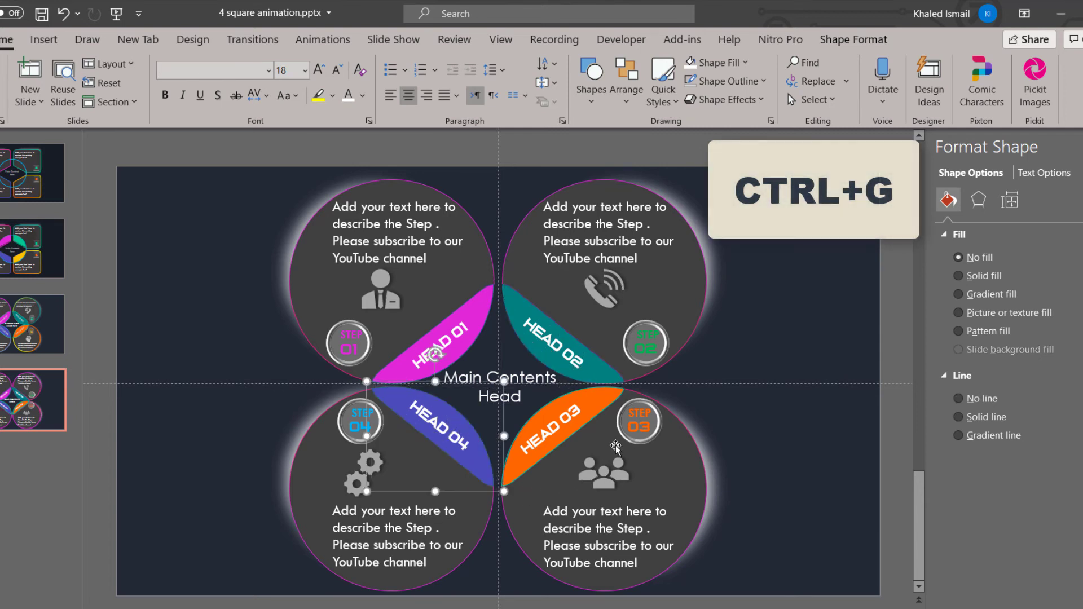
pyautogui.click(582, 418)
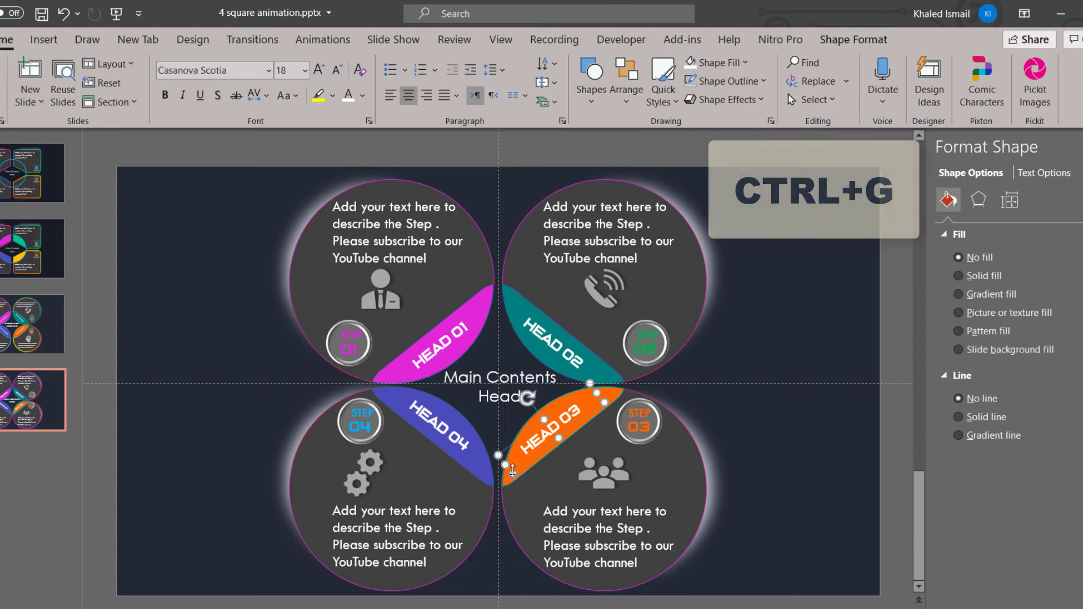
pyautogui.keyDown('shift'); pyautogui.click(511, 482); pyautogui.keyUp('shift')
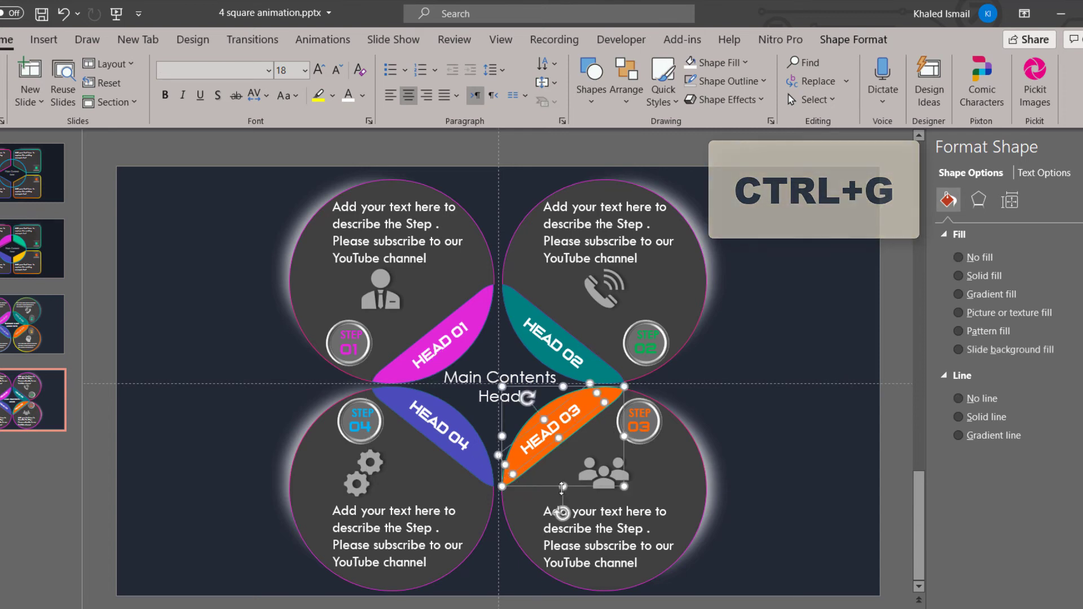
pyautogui.hotkey('ctrl', 'g')
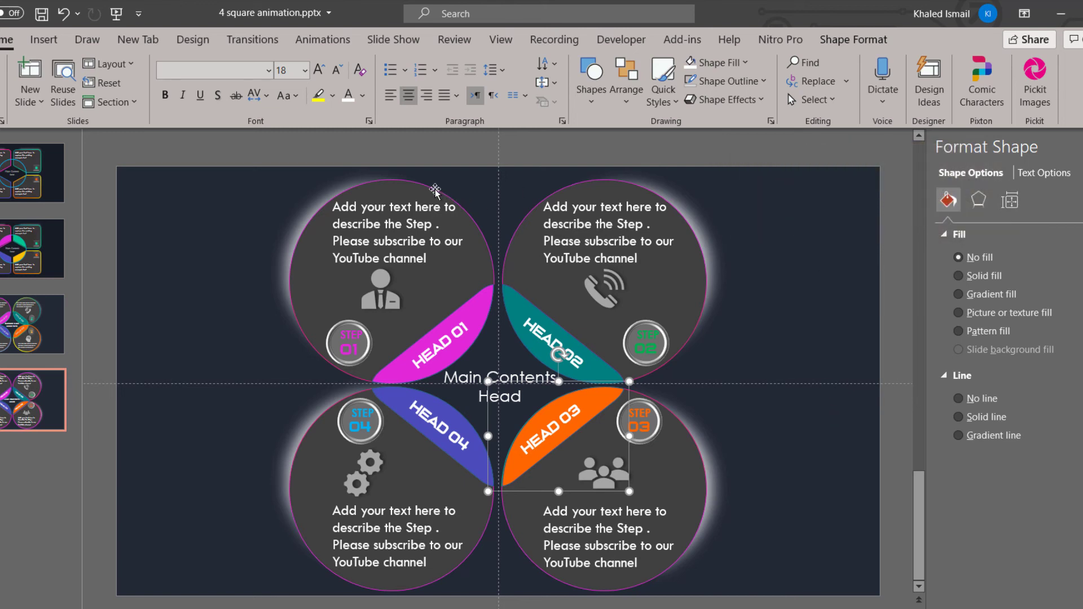
# Recolour the STEP 02 circle's outline gradient stops to teal and green.
pyautogui.click(626, 181)
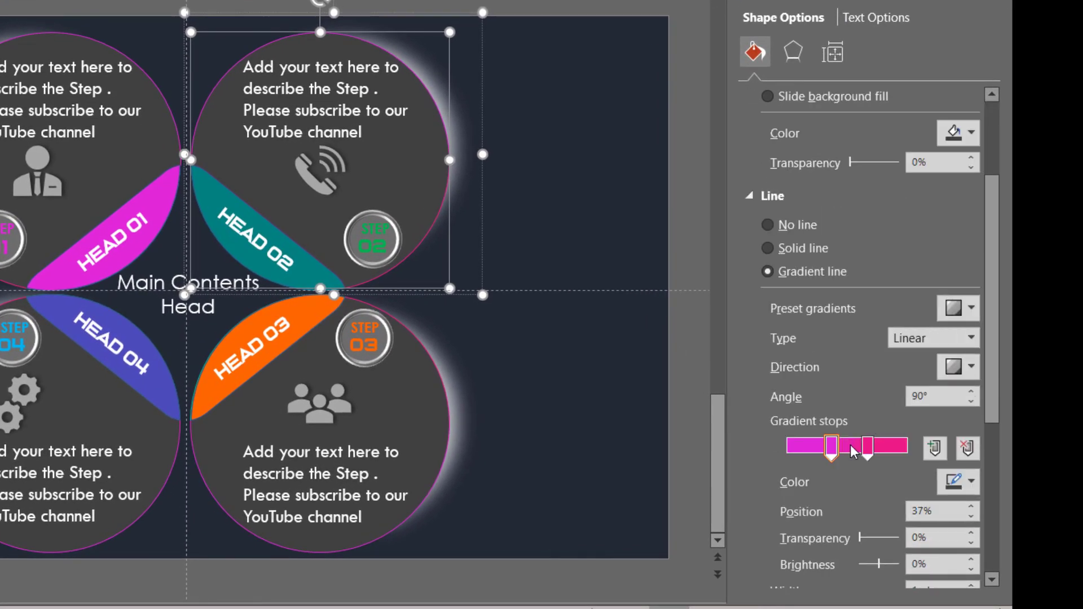
pyautogui.click(868, 446)
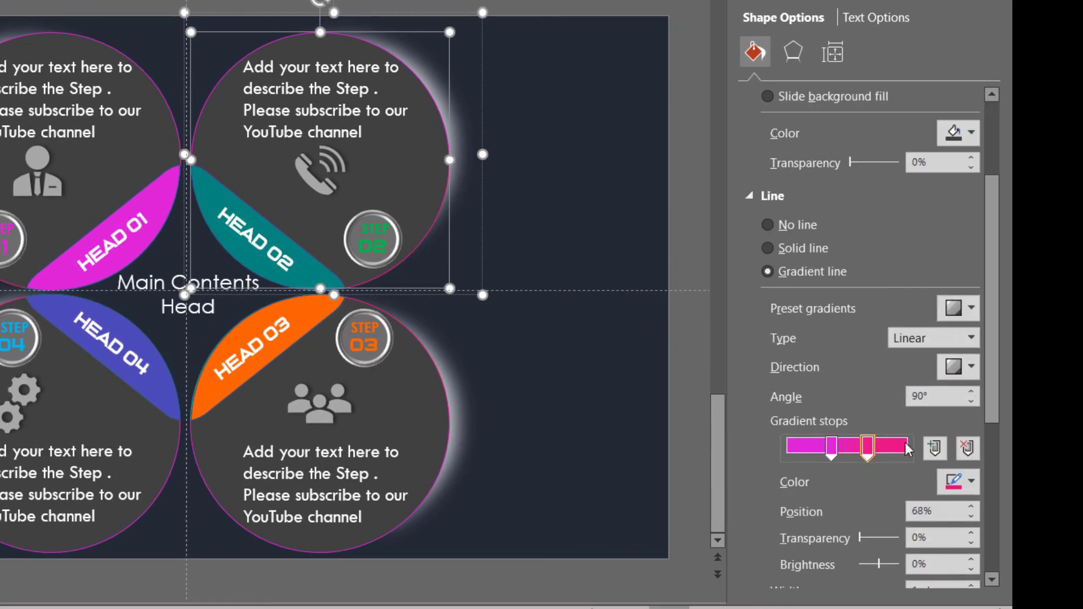
pyautogui.click(959, 483)
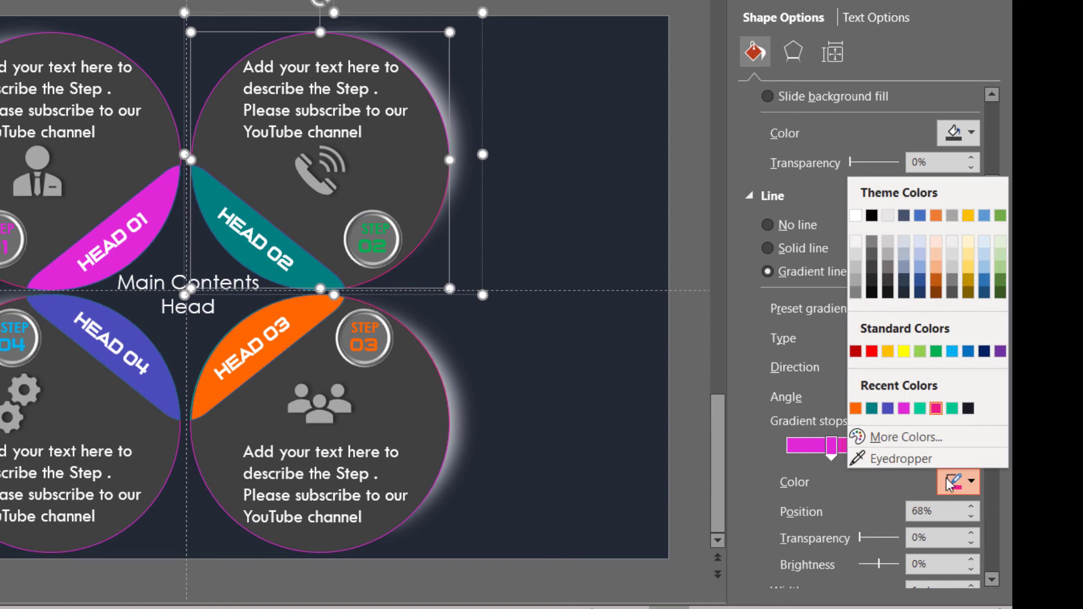
pyautogui.click(871, 408)
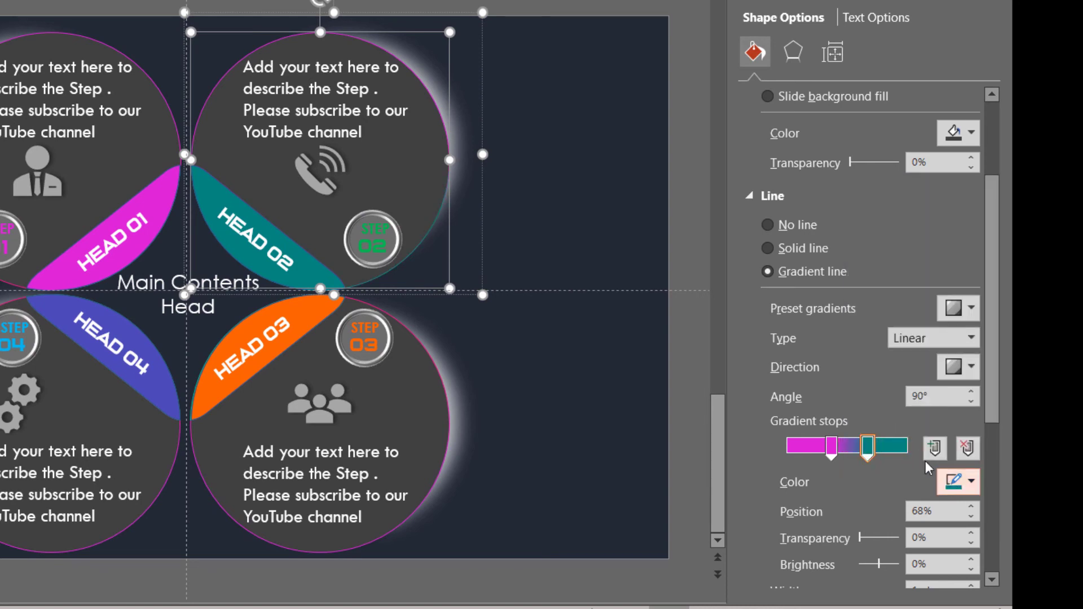
pyautogui.click(832, 446)
pyautogui.click(959, 481)
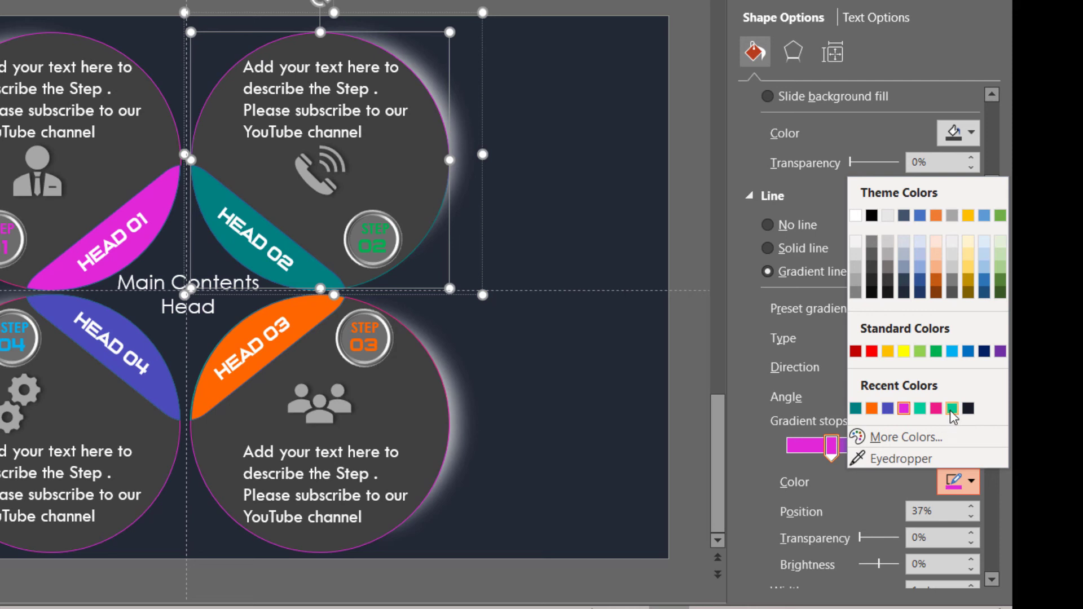
pyautogui.click(952, 409)
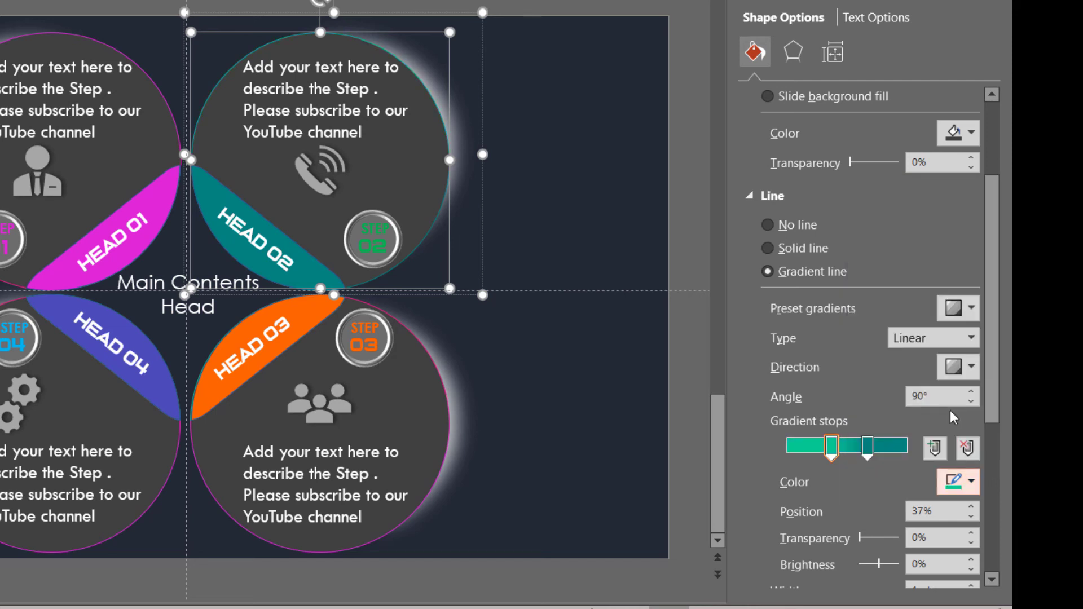
pyautogui.click(868, 446)
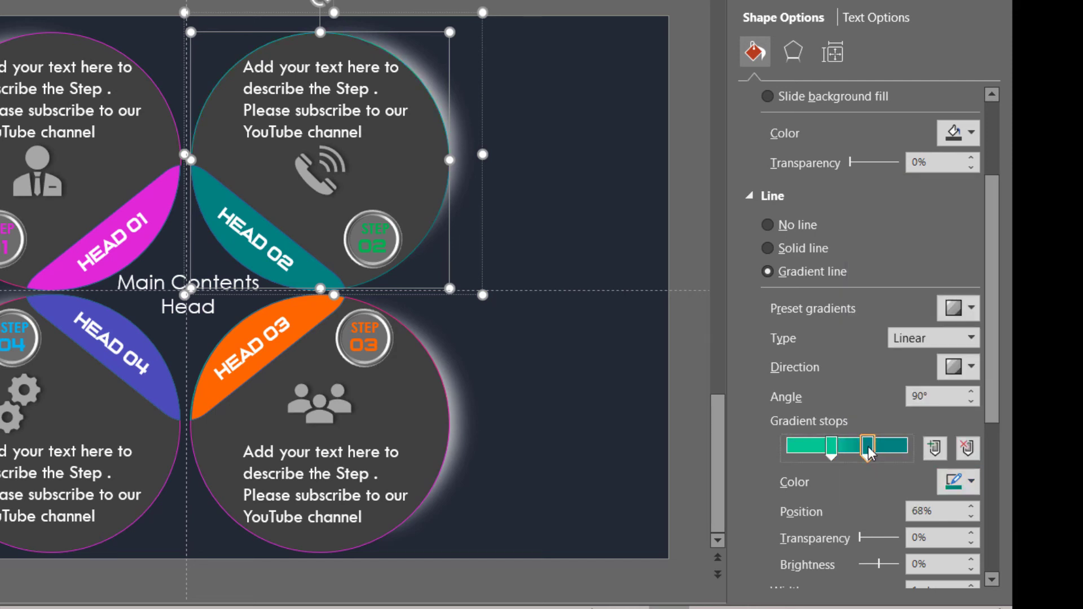
# Recolour the STEP 03 circle's outline gradient to orange on the right and red on the left.
pyautogui.click(438, 368)
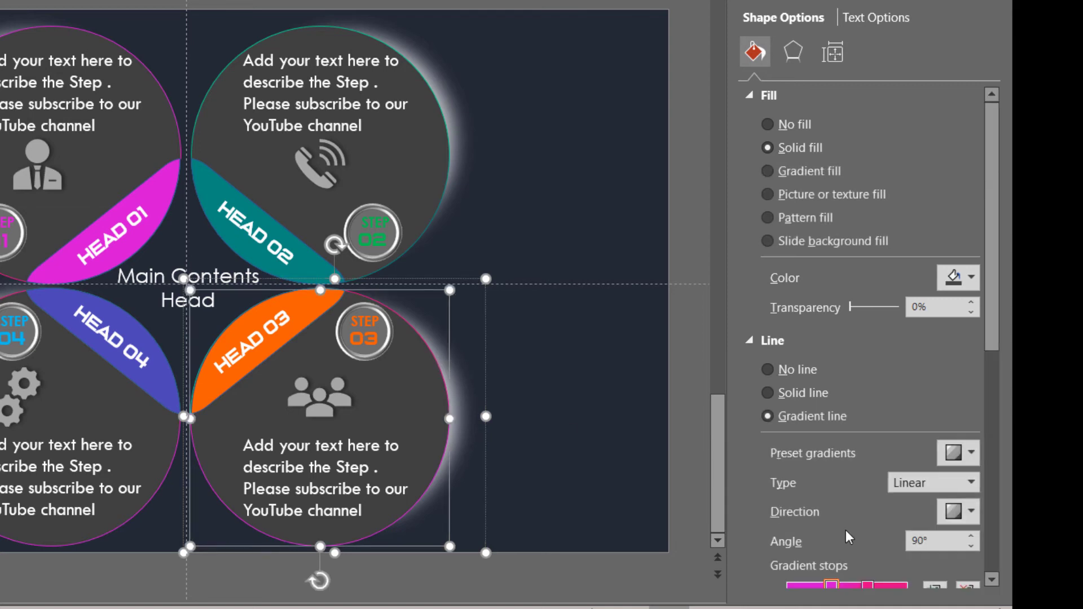
pyautogui.scroll(-3, 846, 536)
pyautogui.click(867, 448)
pyautogui.click(941, 481)
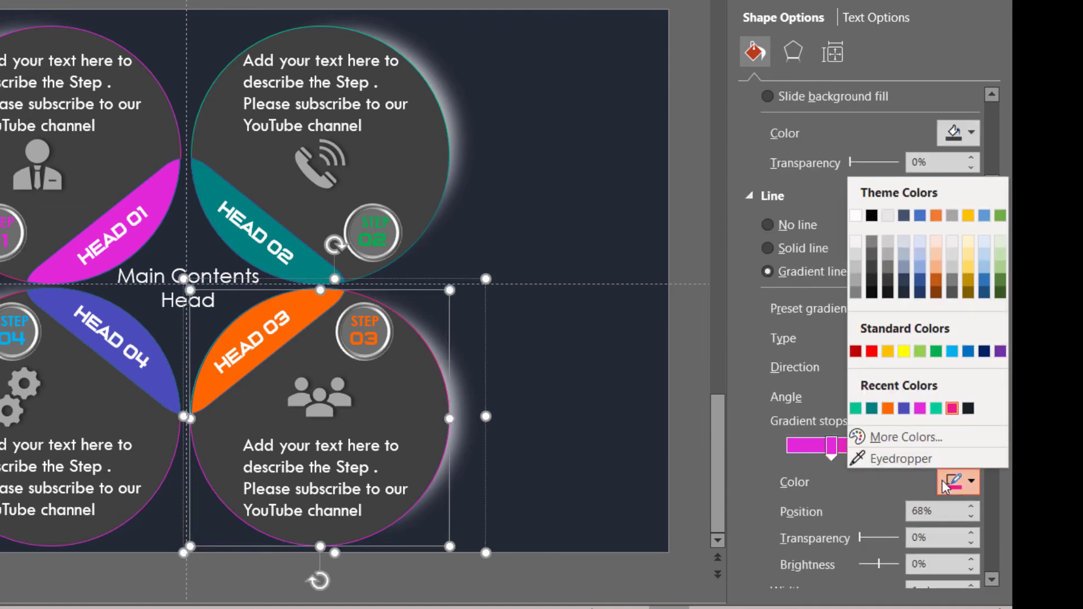
pyautogui.click(888, 409)
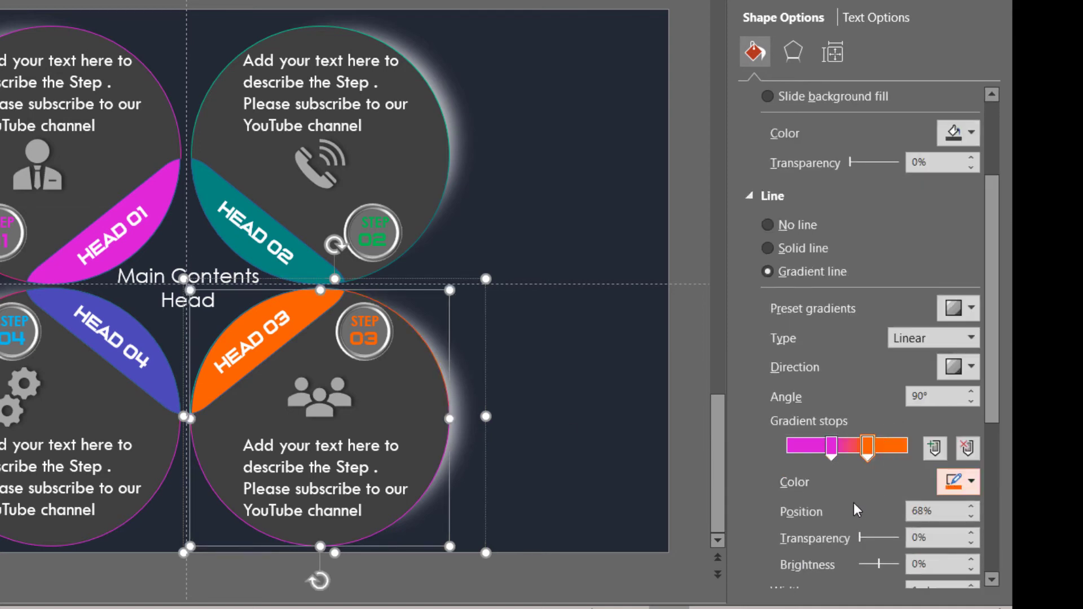
pyautogui.click(832, 448)
pyautogui.click(971, 481)
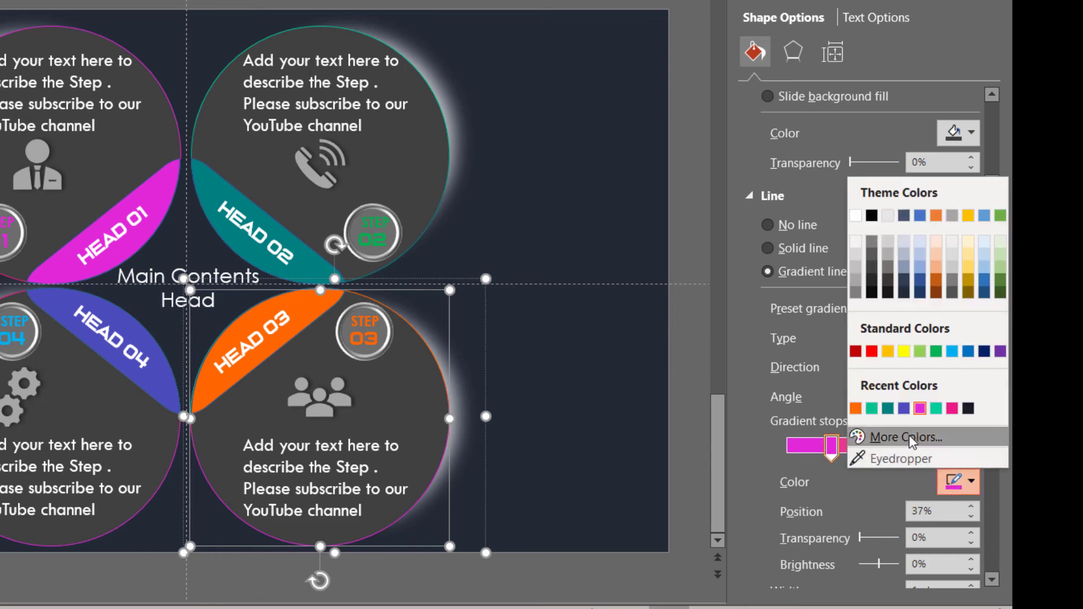
pyautogui.click(872, 351)
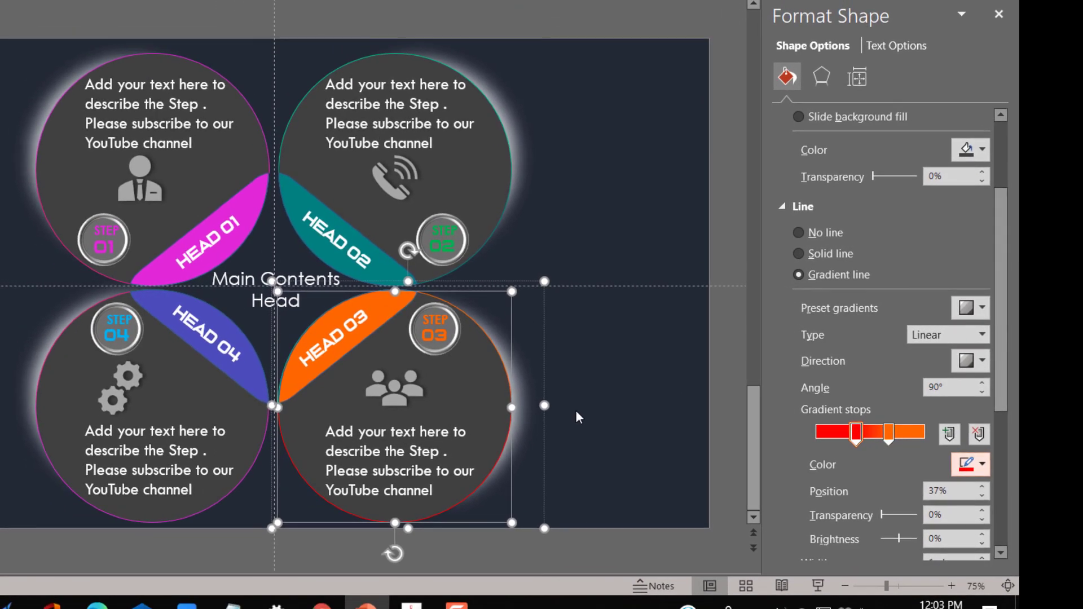
# Recolour the bottom-left circle's outline gradient stops to blue and light blue.
pyautogui.click(259, 454)
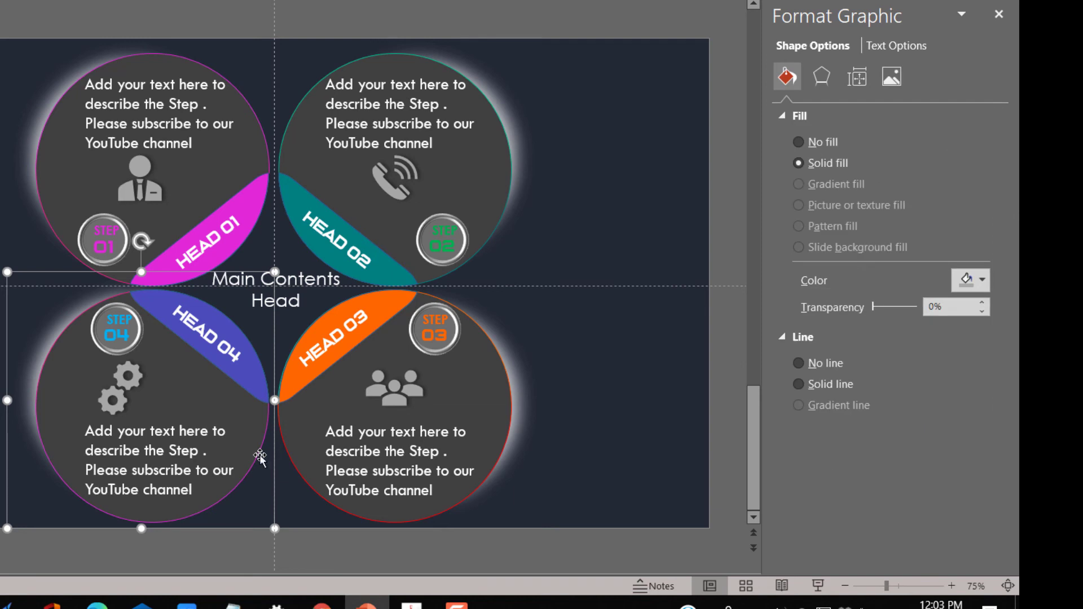
pyautogui.click(259, 455)
pyautogui.click(889, 475)
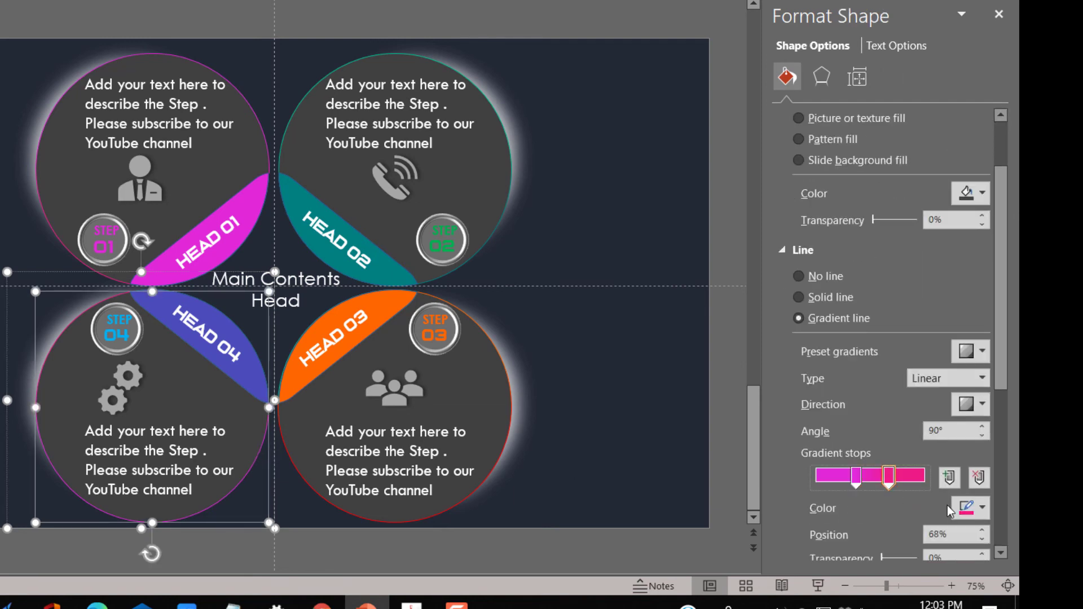
pyautogui.click(954, 510)
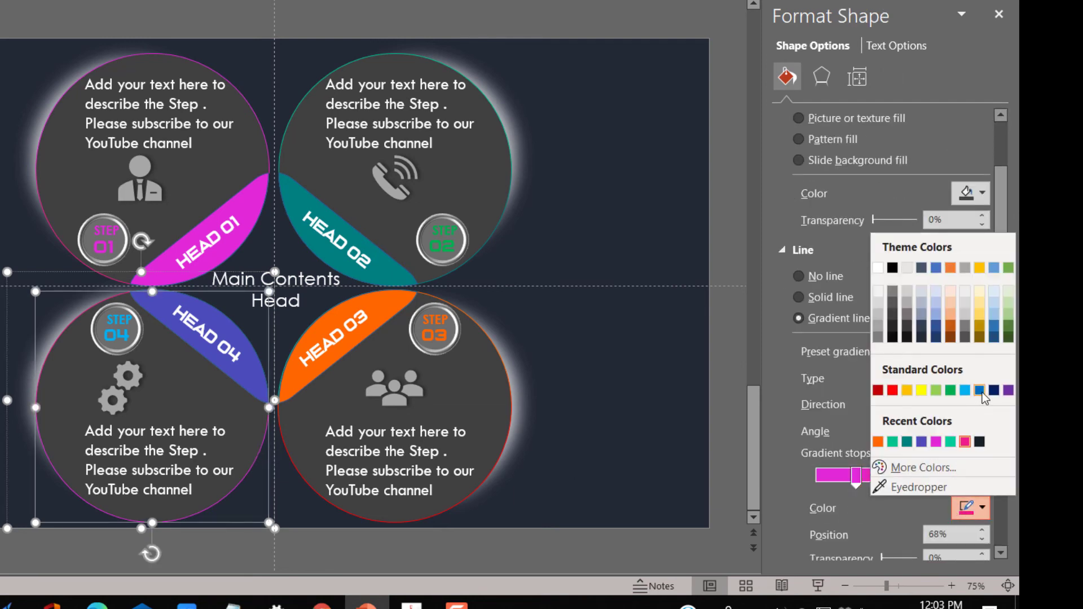
pyautogui.click(980, 390)
pyautogui.click(856, 475)
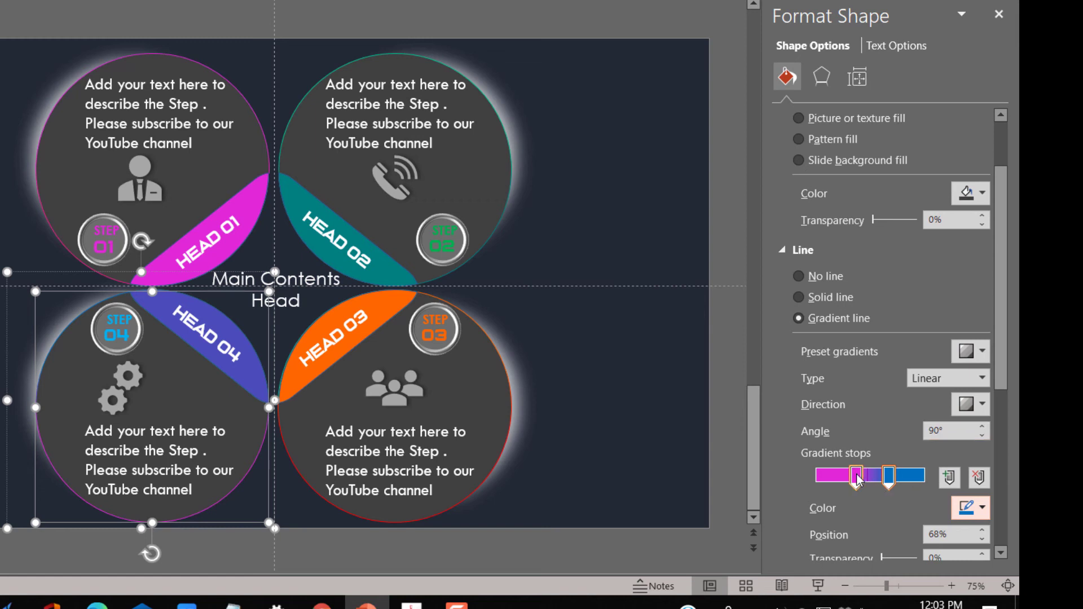
pyautogui.click(966, 510)
pyautogui.click(963, 393)
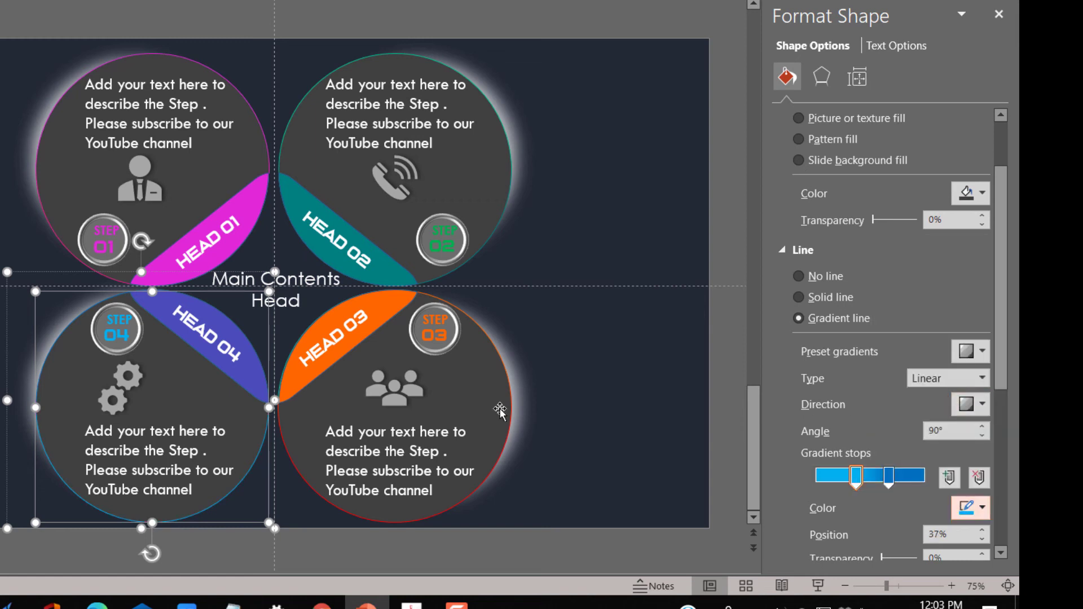
pyautogui.click(621, 412)
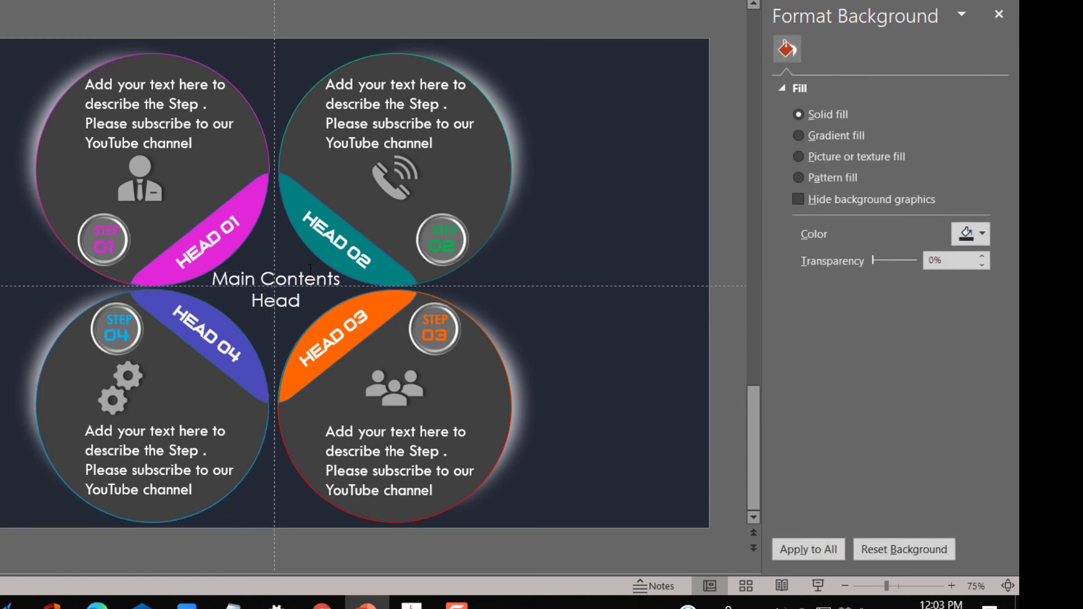
# Select all four HEAD petals and send them behind the circles.
pyautogui.click(388, 260)
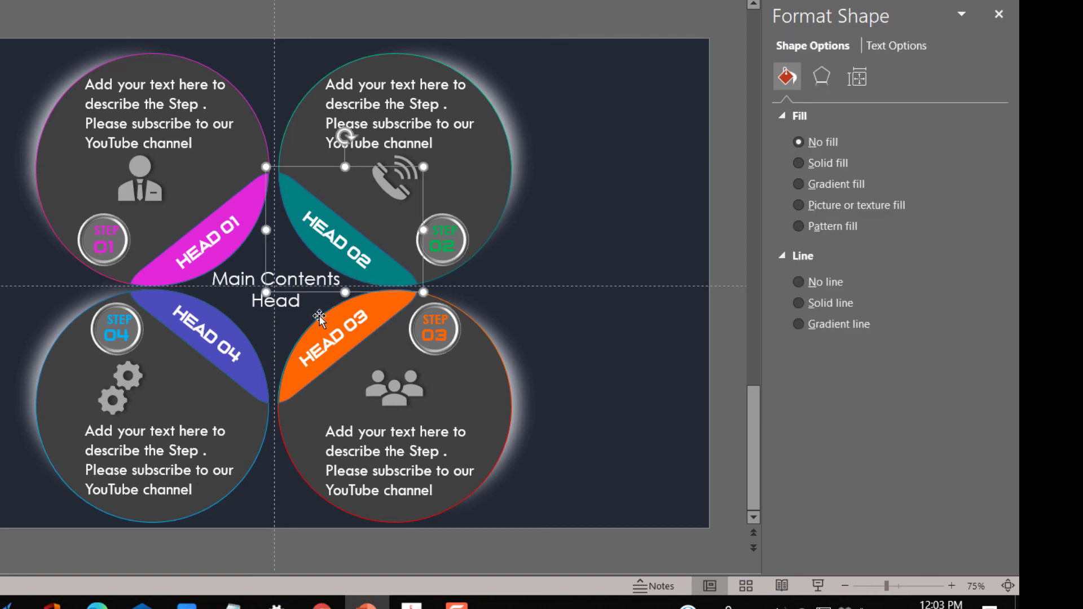
pyautogui.click(227, 320)
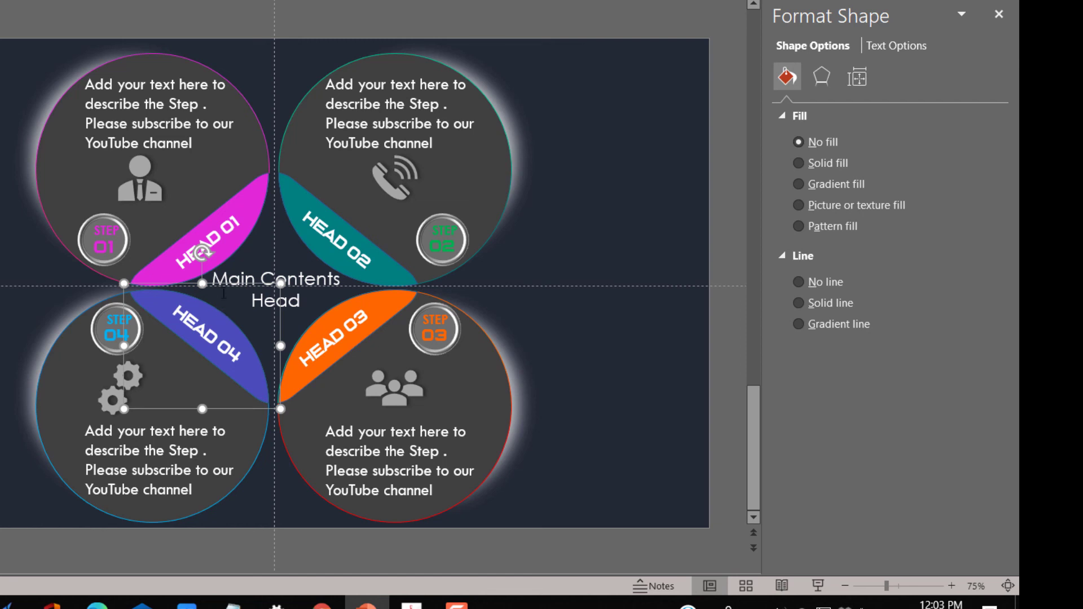
pyautogui.click(594, 367)
pyautogui.click(367, 305)
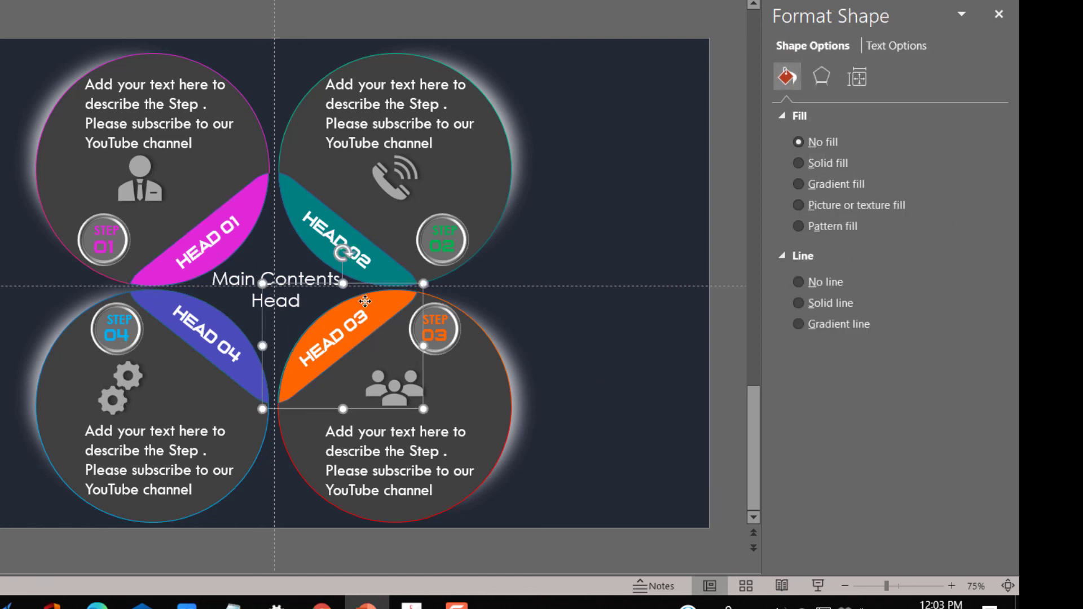
pyautogui.keyDown('shift'); pyautogui.click(295, 211); pyautogui.keyUp('shift')
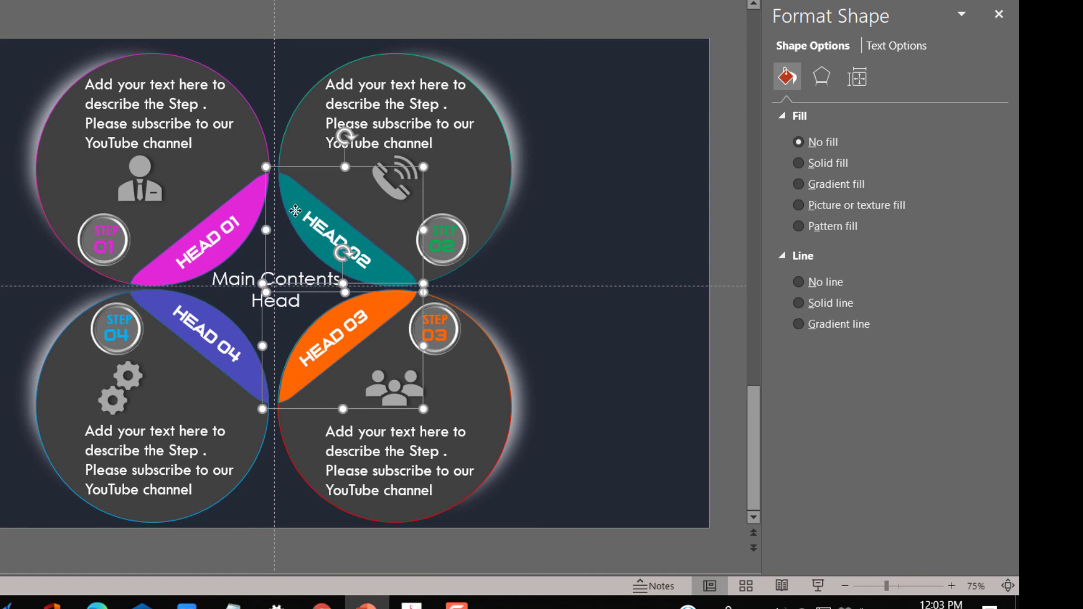
pyautogui.keyDown('shift'); pyautogui.click(188, 247); pyautogui.keyUp('shift')
pyautogui.keyDown('shift'); pyautogui.click(240, 379); pyautogui.keyUp('shift')
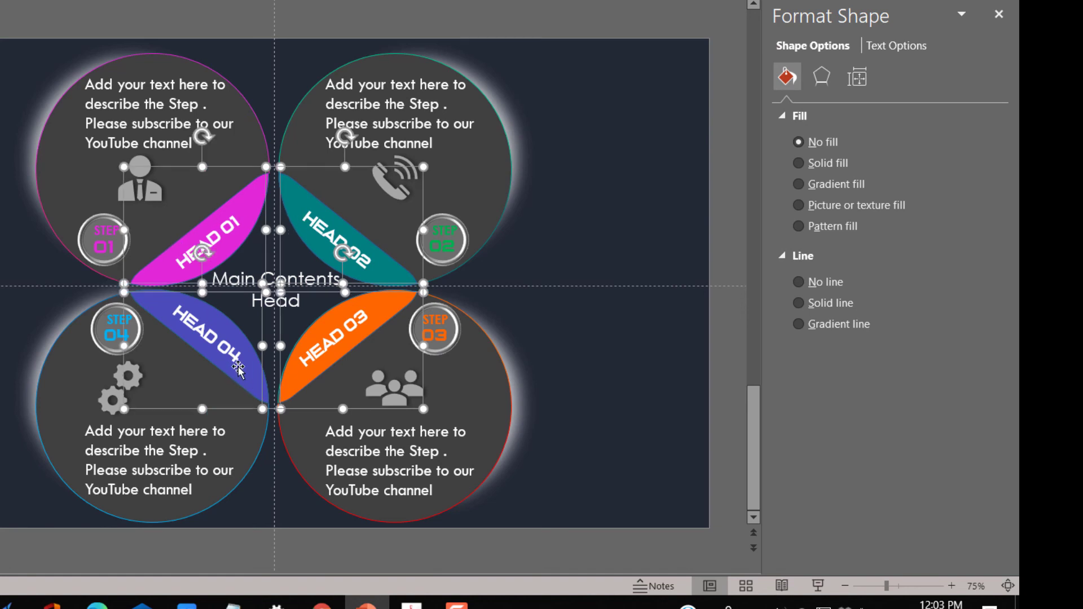
pyautogui.rightClick(240, 374)
pyautogui.click(300, 191)
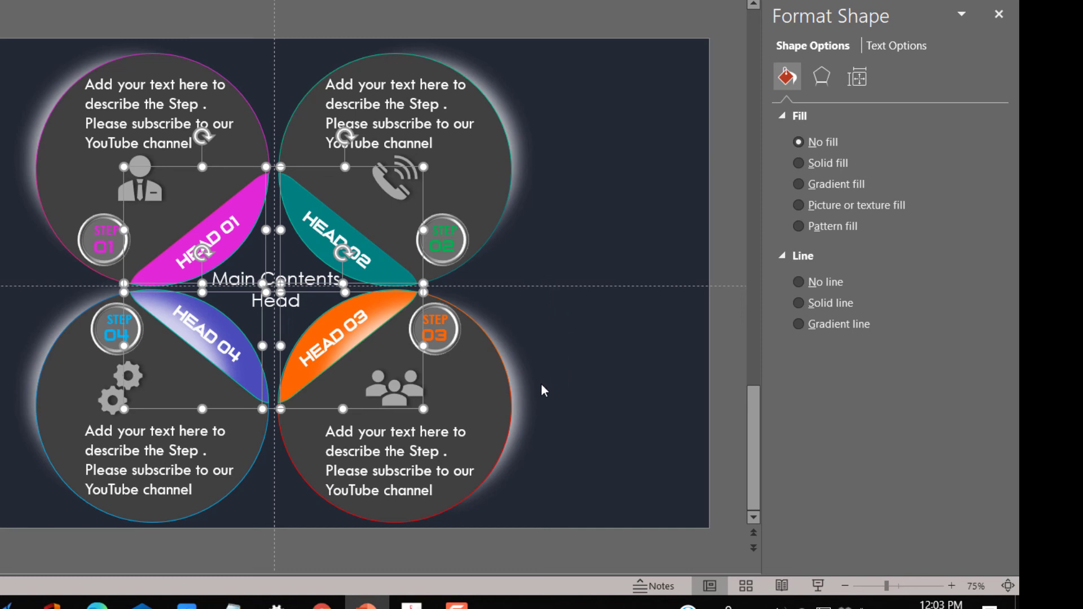
# Select the four step circles and open their options, dismissing them unchanged.
pyautogui.click(520, 391)
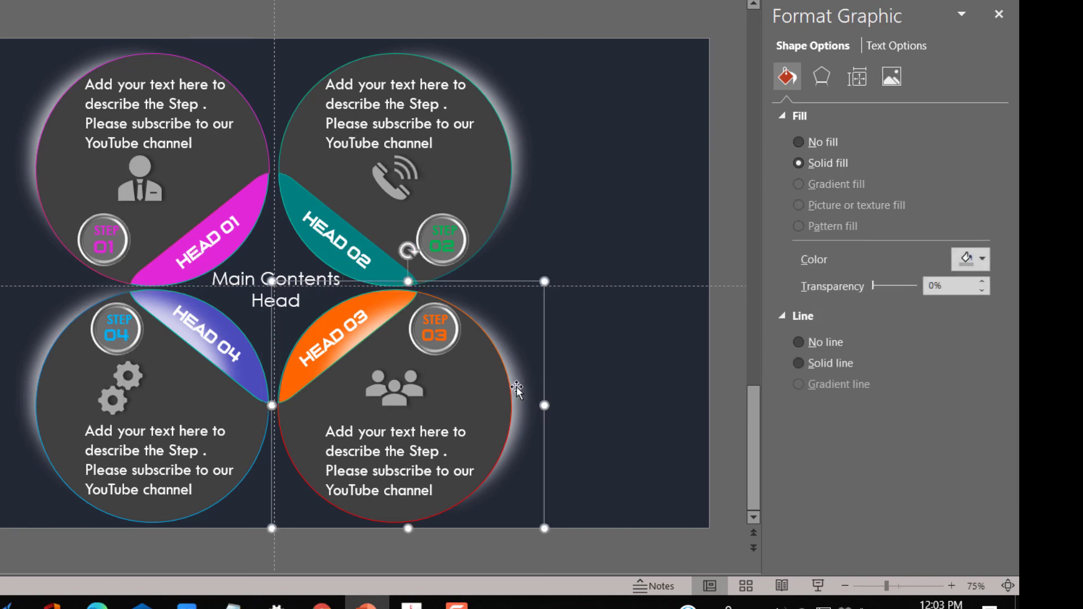
pyautogui.keyDown('shift'); pyautogui.click(514, 150); pyautogui.keyUp('shift')
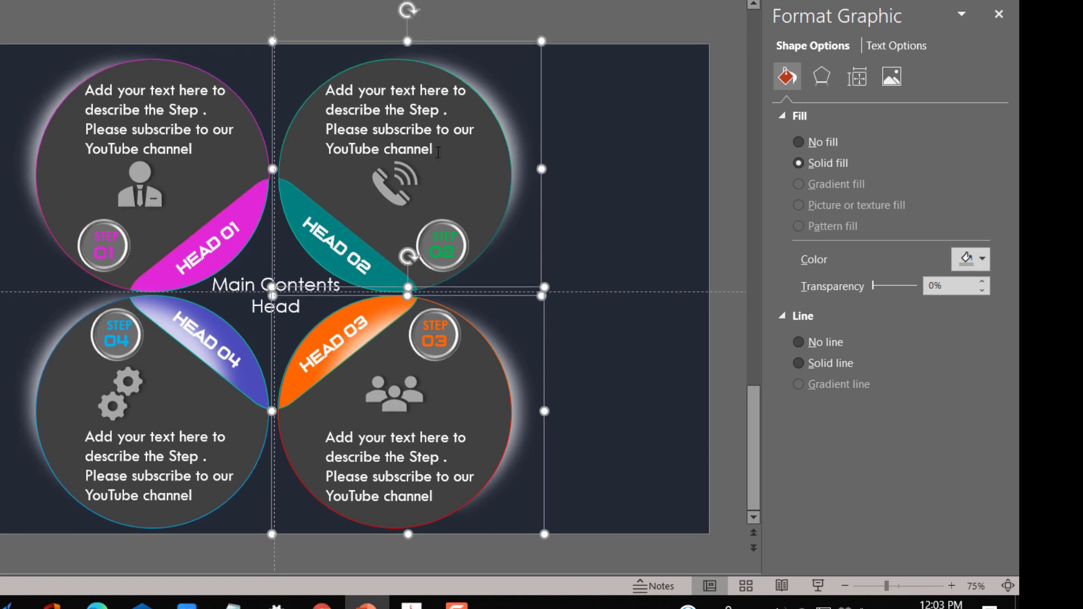
pyautogui.keyDown('shift'); pyautogui.click(52, 107); pyautogui.keyUp('shift')
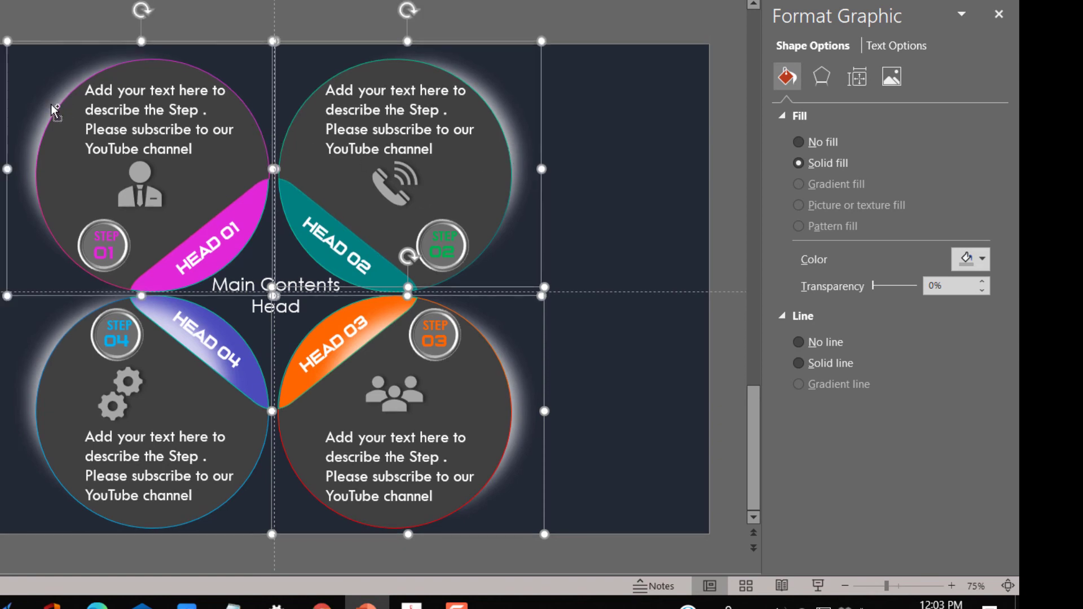
pyautogui.keyDown('shift'); pyautogui.click(30, 403); pyautogui.keyUp('shift')
pyautogui.rightClick(30, 403)
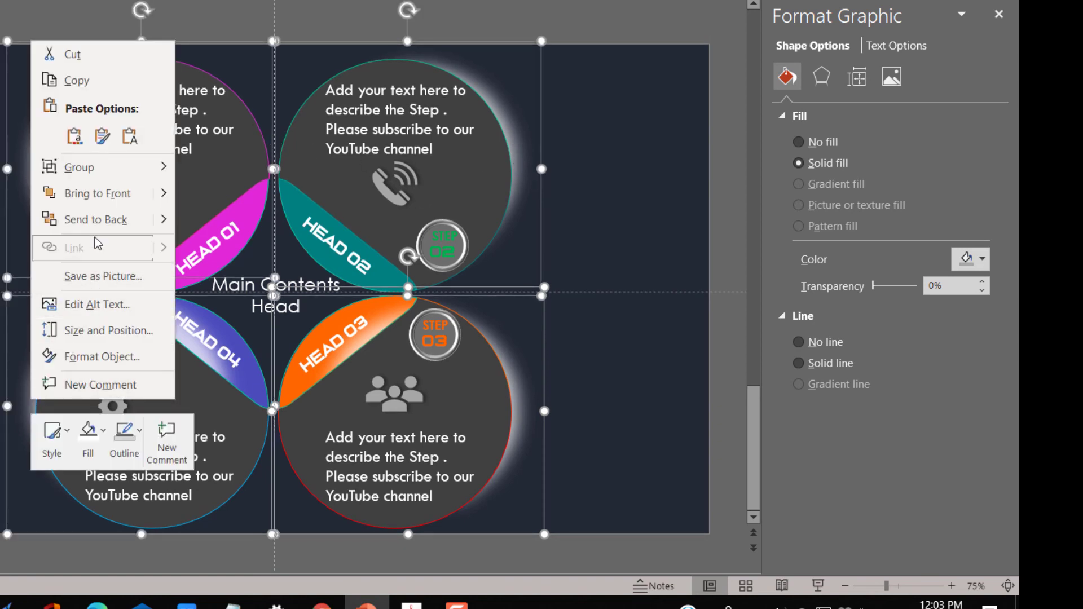
pyautogui.press('Escape')
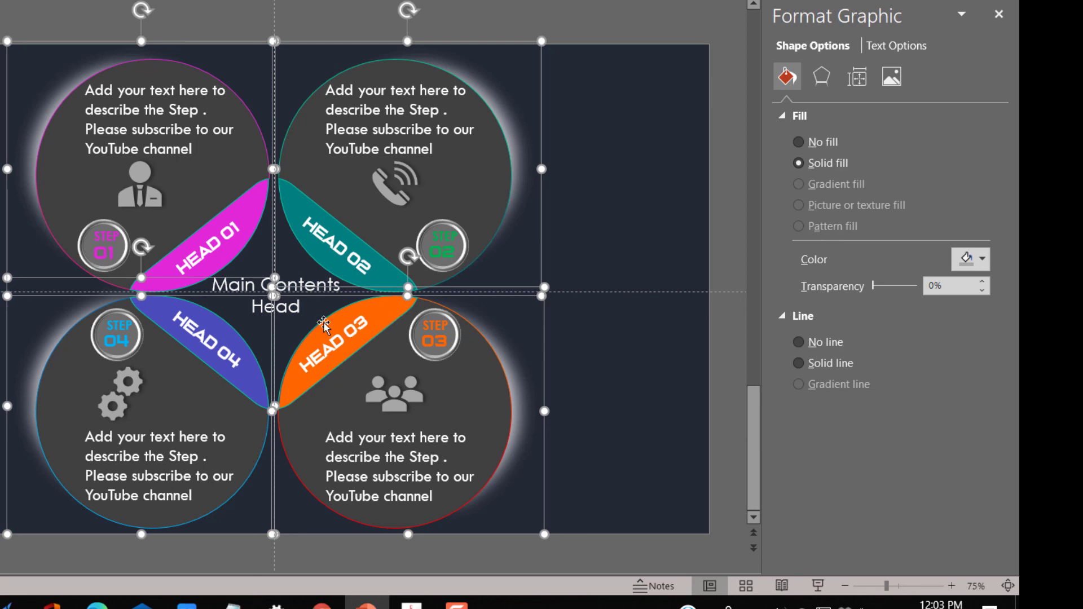
# Select the HEAD 01–04 petals together and group them with Ctrl+G.
pyautogui.click(323, 321)
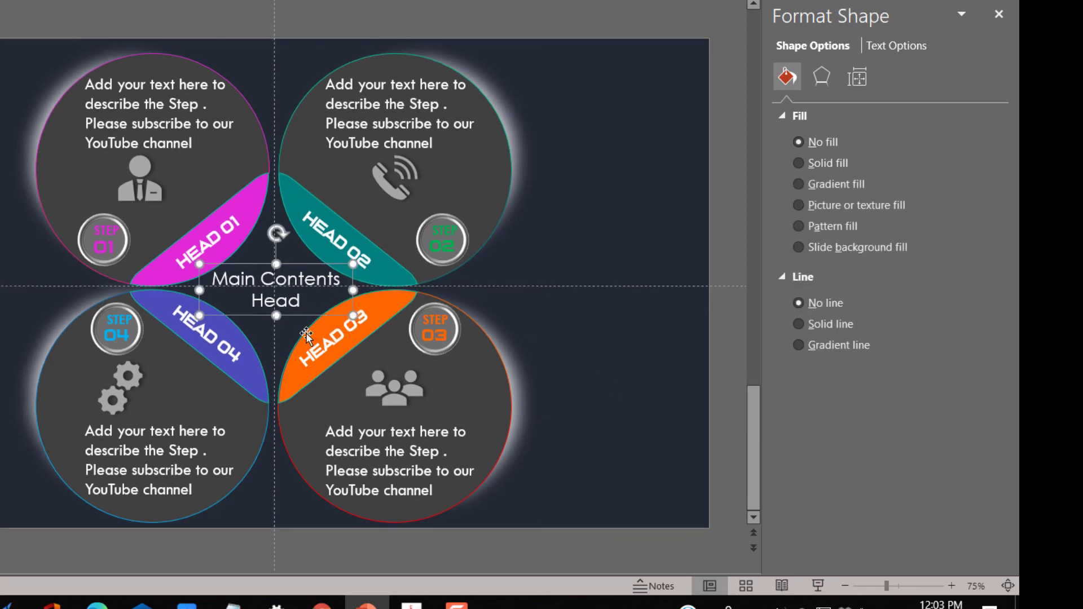
pyautogui.click(307, 335)
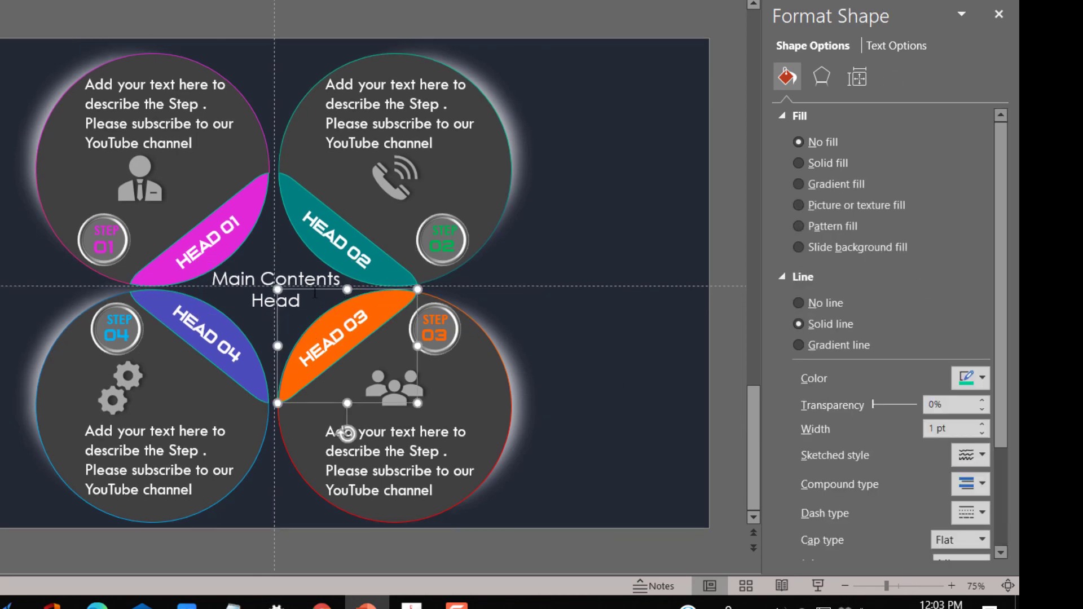
pyautogui.moveTo(313, 290); pyautogui.dragTo(302, 291)
pyautogui.hotkey('ctrl', 'z')
pyautogui.keyDown('shift'); pyautogui.click(252, 343); pyautogui.keyUp('shift')
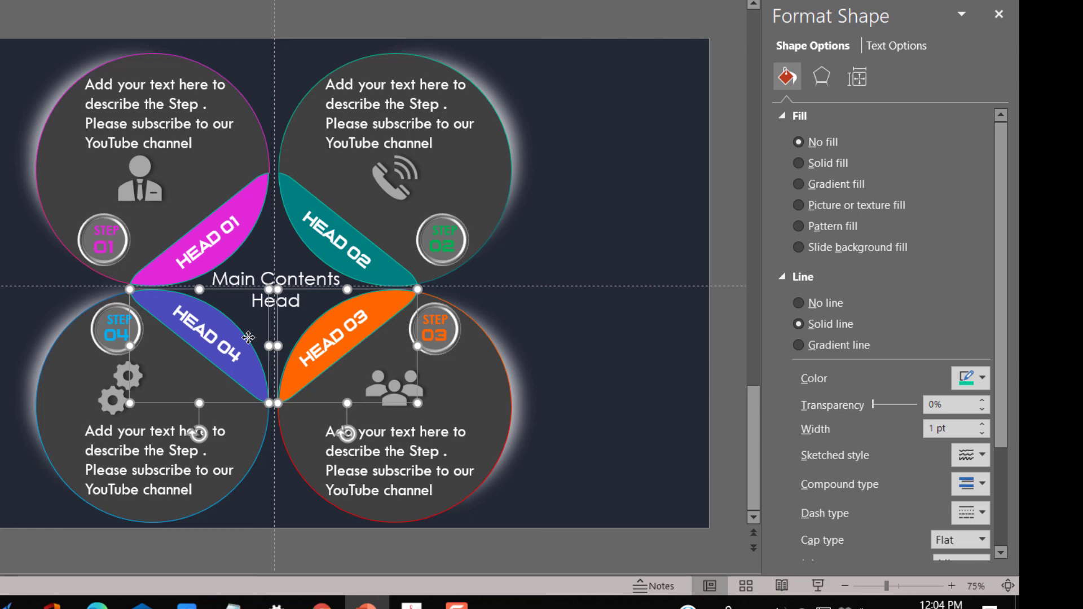
pyautogui.keyDown('shift'); pyautogui.click(249, 255); pyautogui.keyUp('shift')
pyautogui.keyDown('shift'); pyautogui.click(314, 260); pyautogui.keyUp('shift')
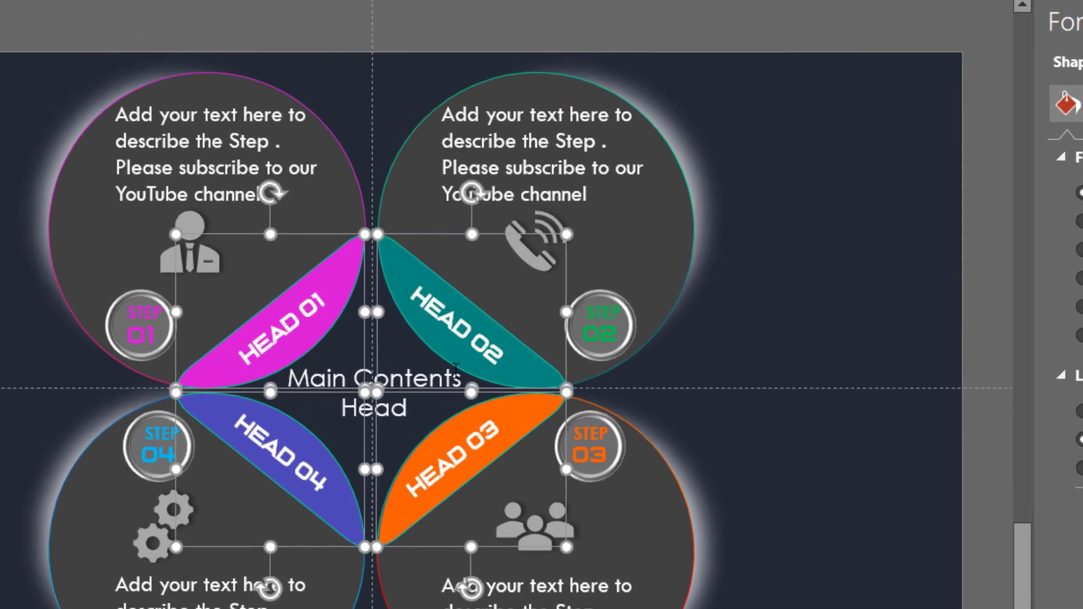
pyautogui.hotkey('ctrl', 'g')
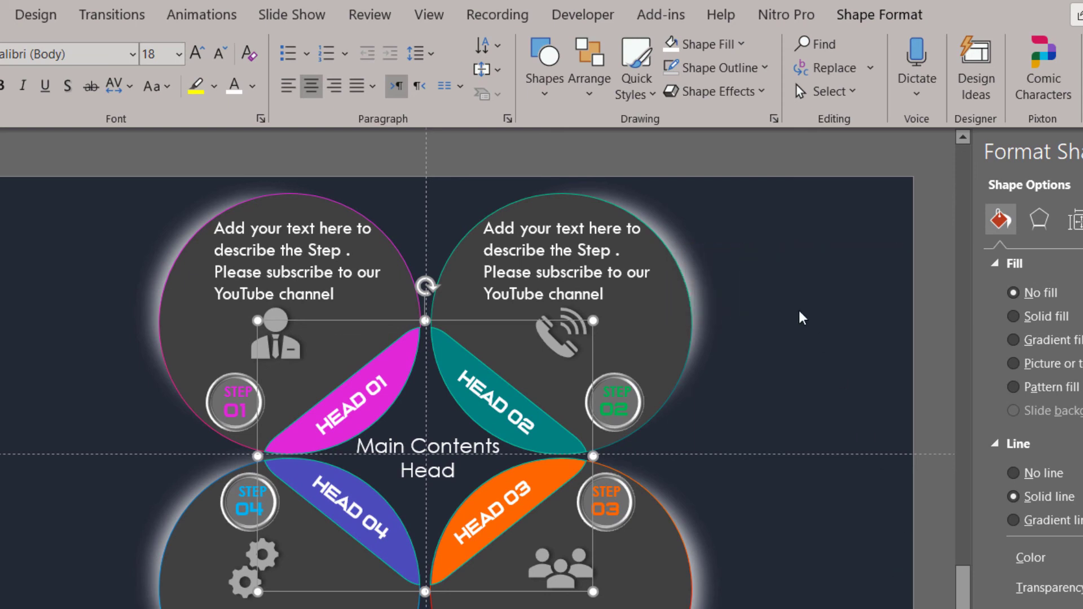
# Apply the Zoom entrance effect to the grouped HEAD petals from the full effects gallery.
pyautogui.click(198, 17)
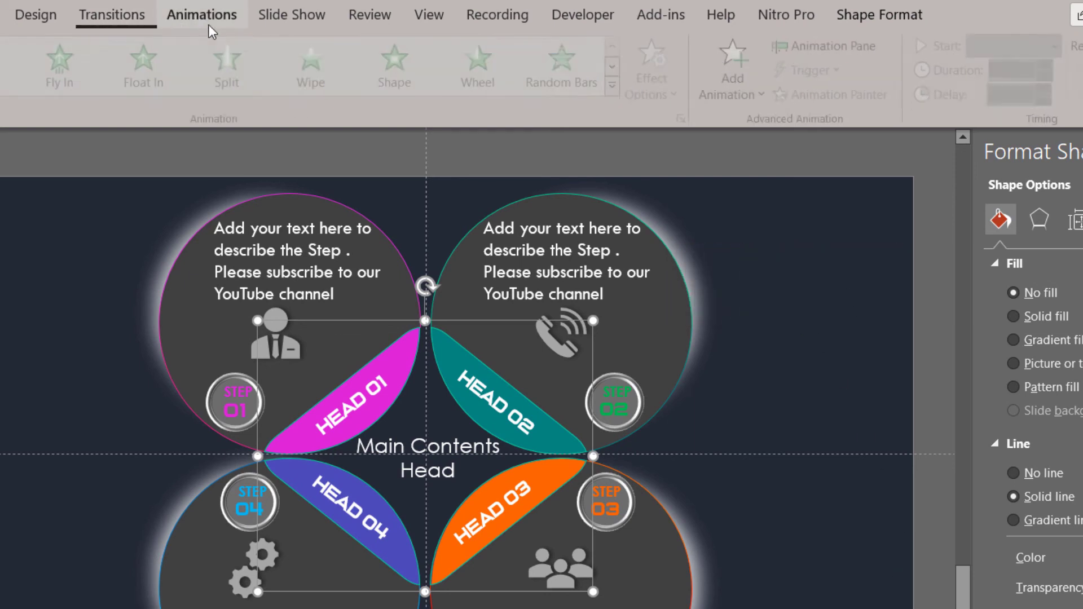
pyautogui.click(614, 89)
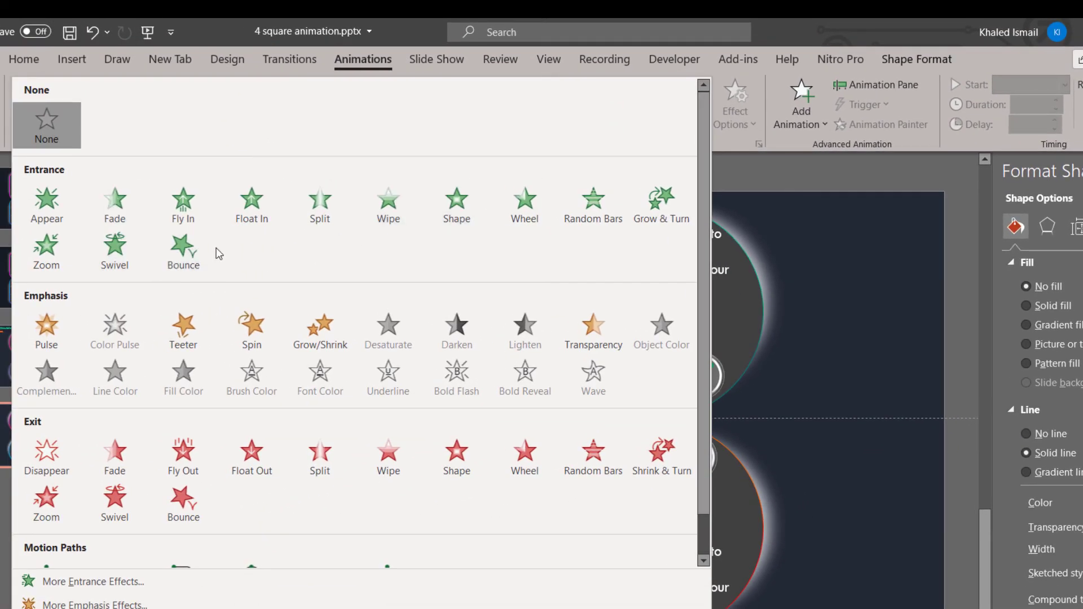
pyautogui.click(66, 252)
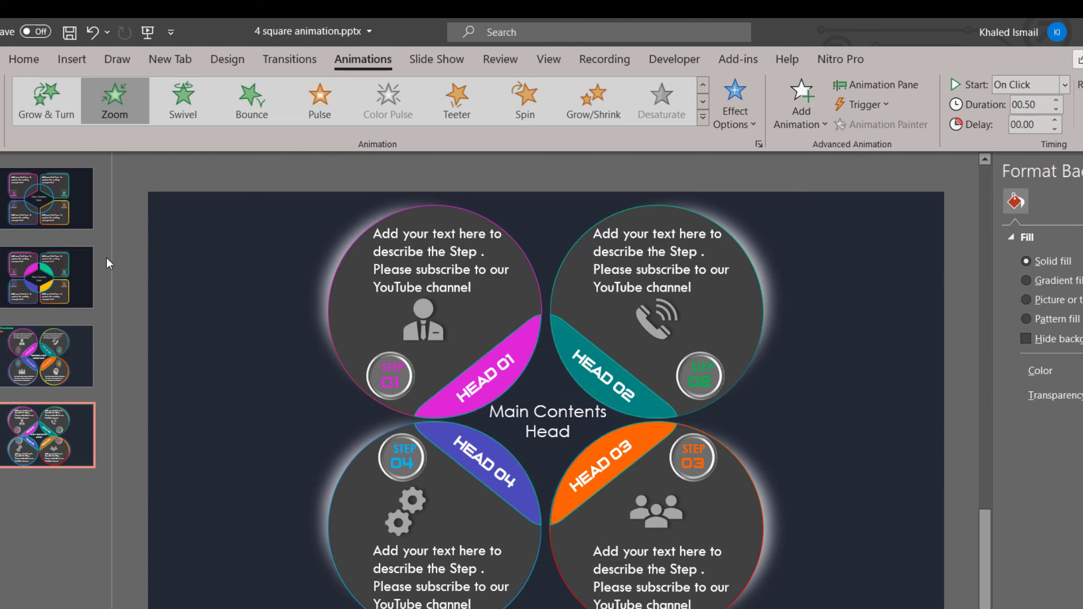
pyautogui.hotkey('ctrl', 'z')
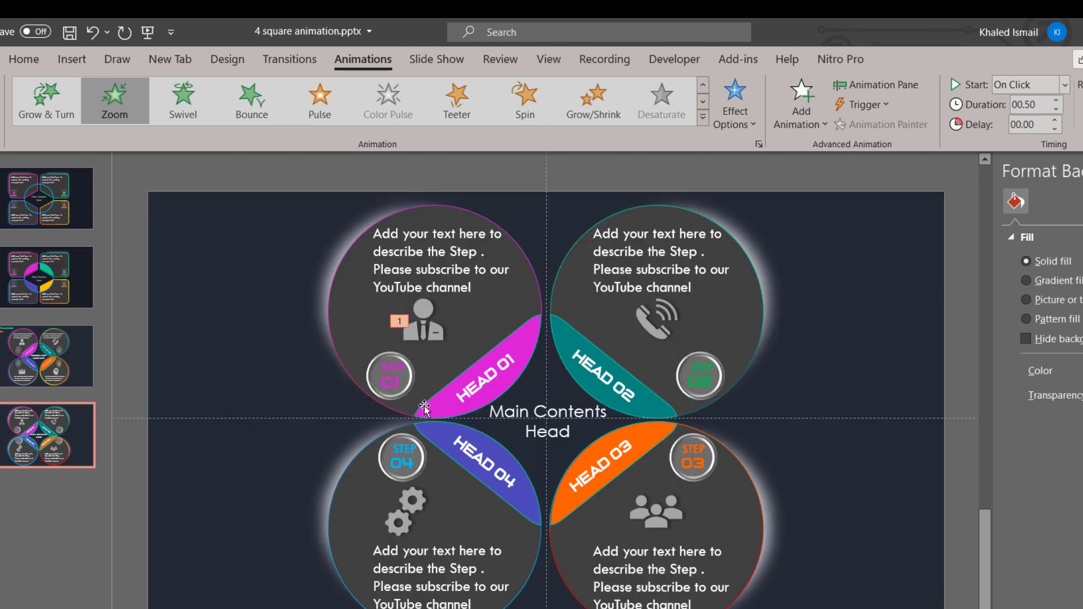
pyautogui.click(440, 407)
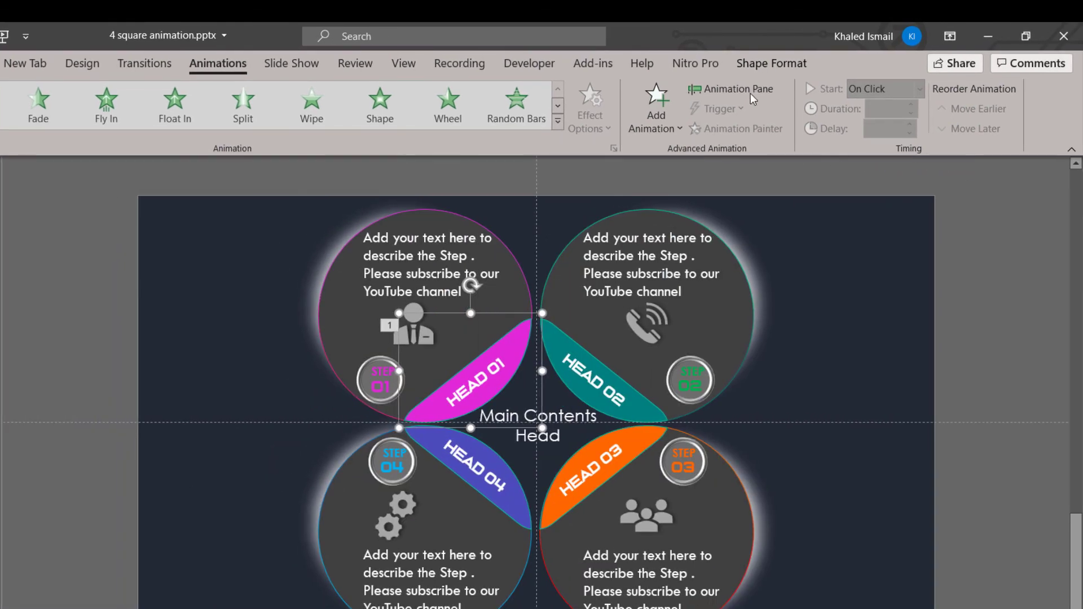
# Give the HEAD petal a Wipe entrance and the top-left circle group a Fly In entrance.
pyautogui.click(750, 89)
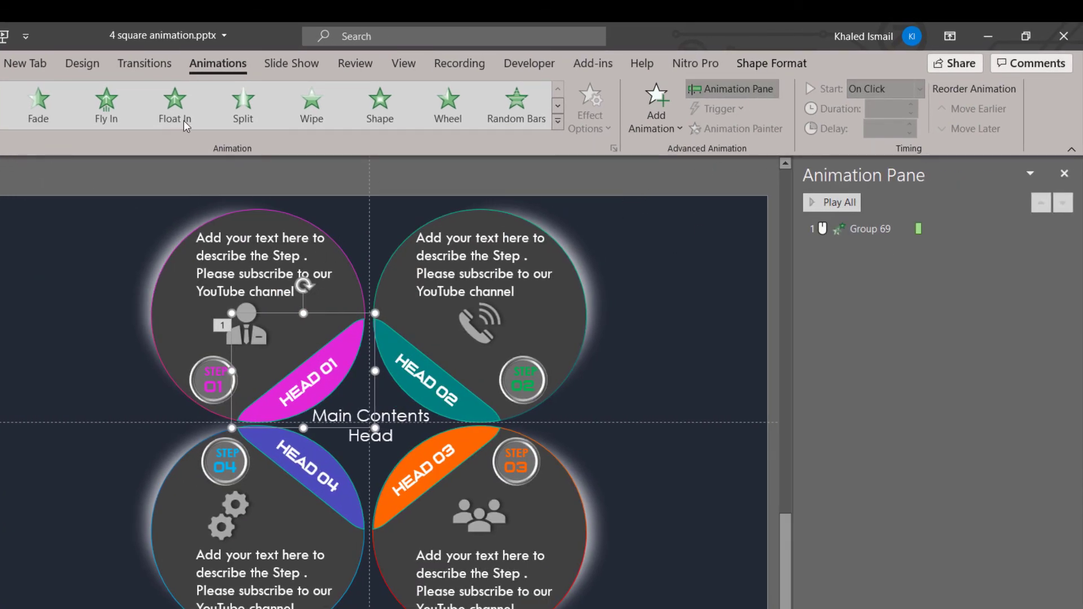
pyautogui.click(302, 117)
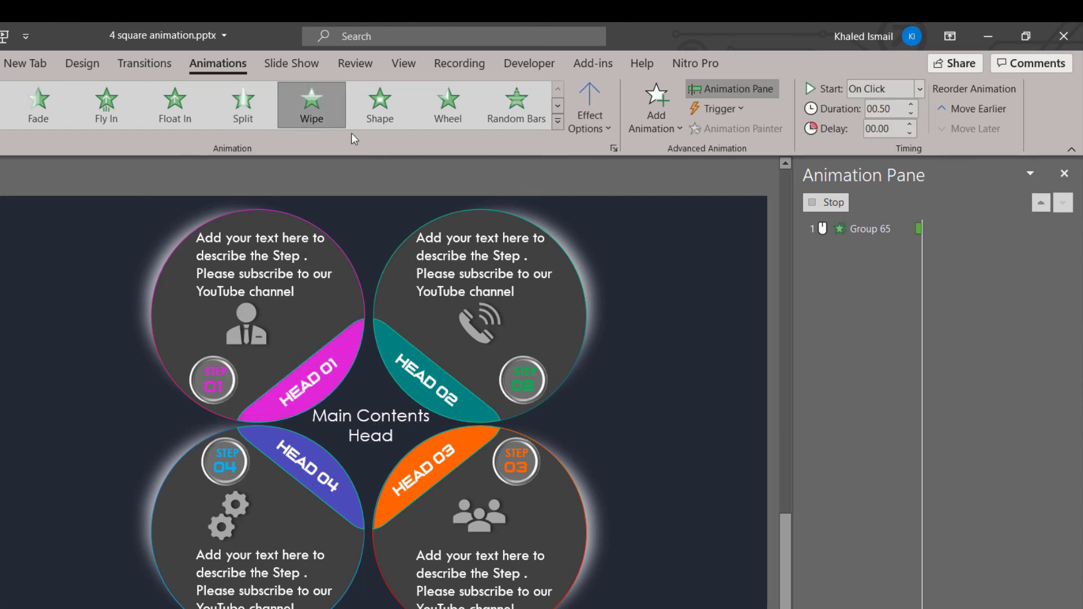
pyautogui.click(153, 291)
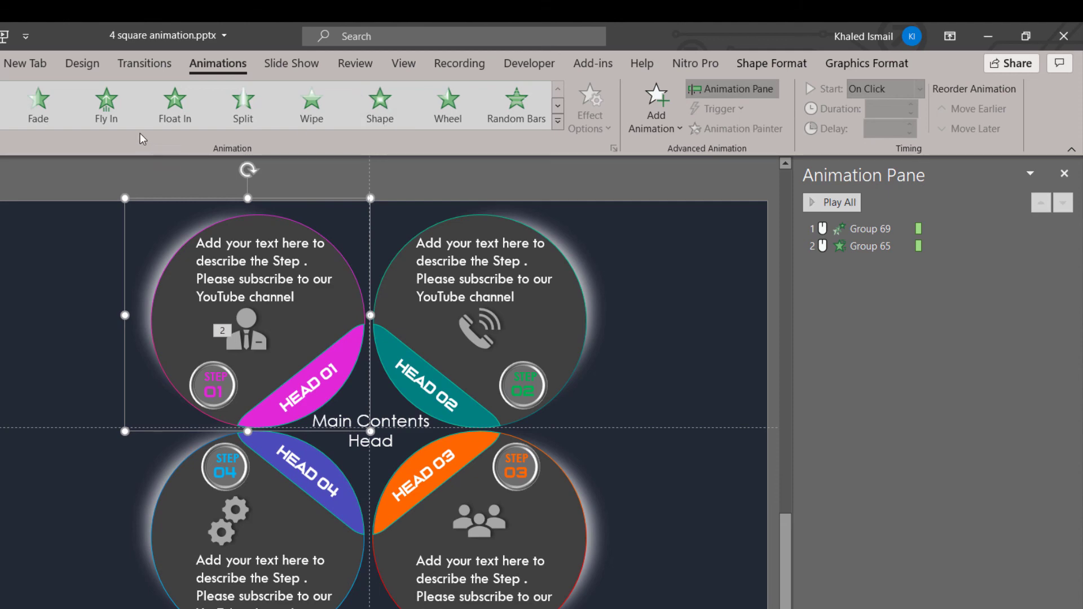
pyautogui.click(121, 120)
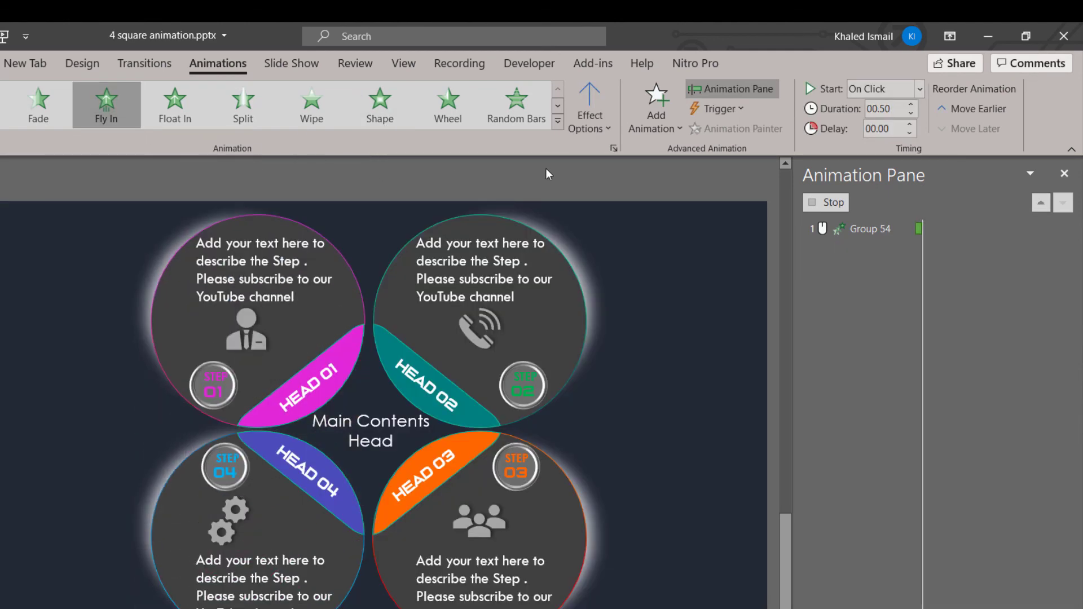
# Set Group 54's fly-in direction to From Top-Left and start it After Previous.
pyautogui.click(585, 135)
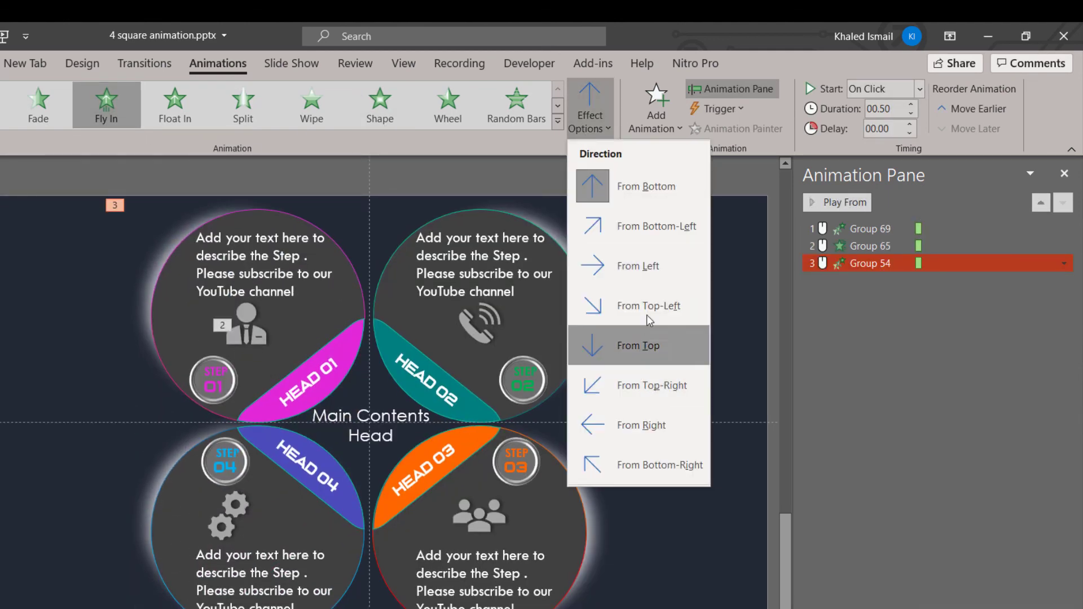
pyautogui.click(641, 223)
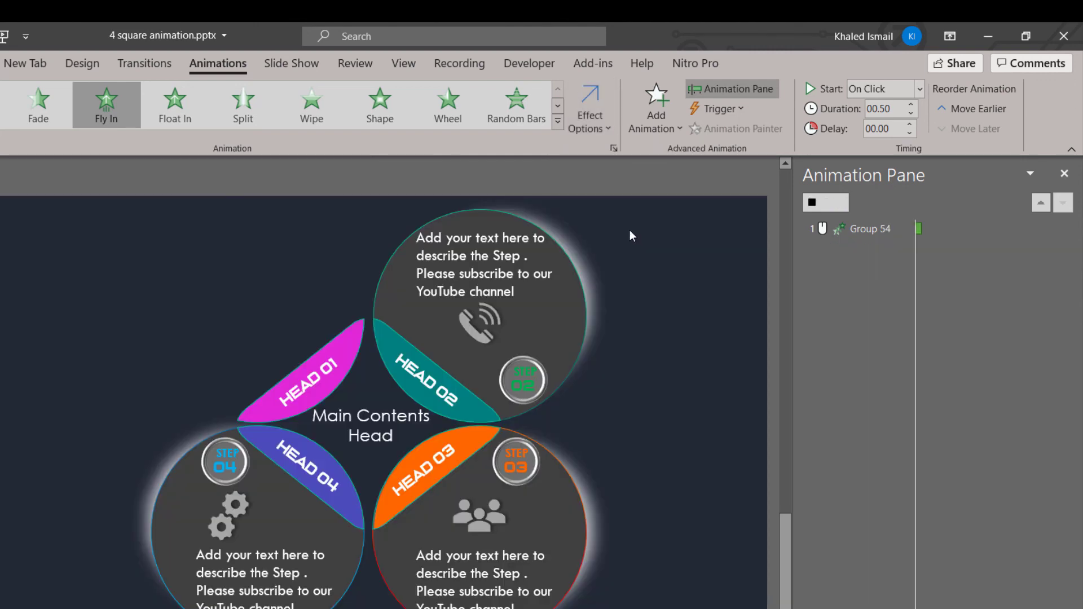
pyautogui.click(600, 135)
pyautogui.click(637, 311)
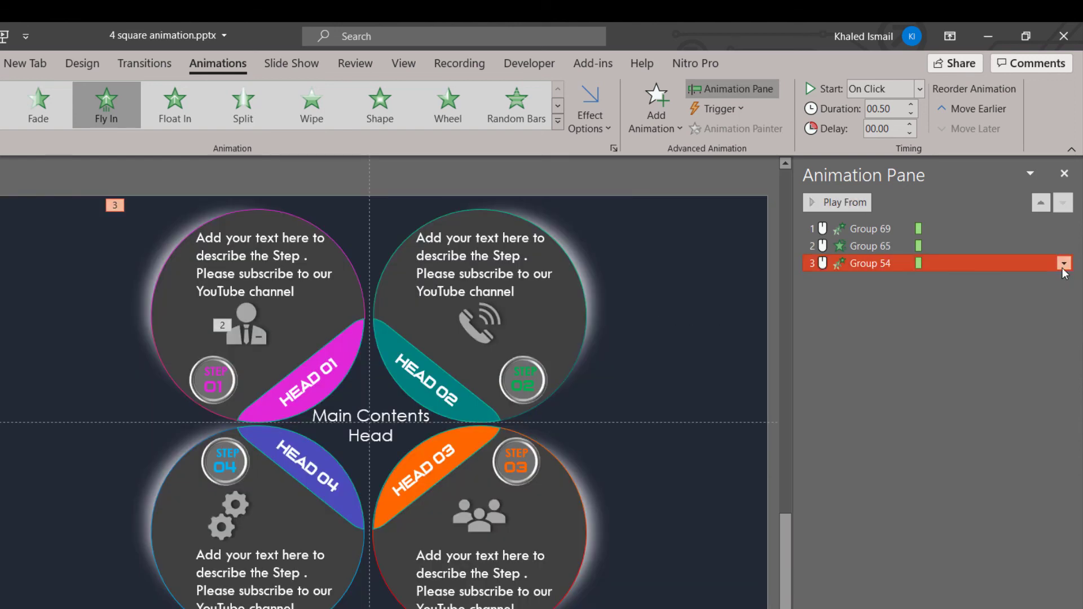
pyautogui.click(1064, 263)
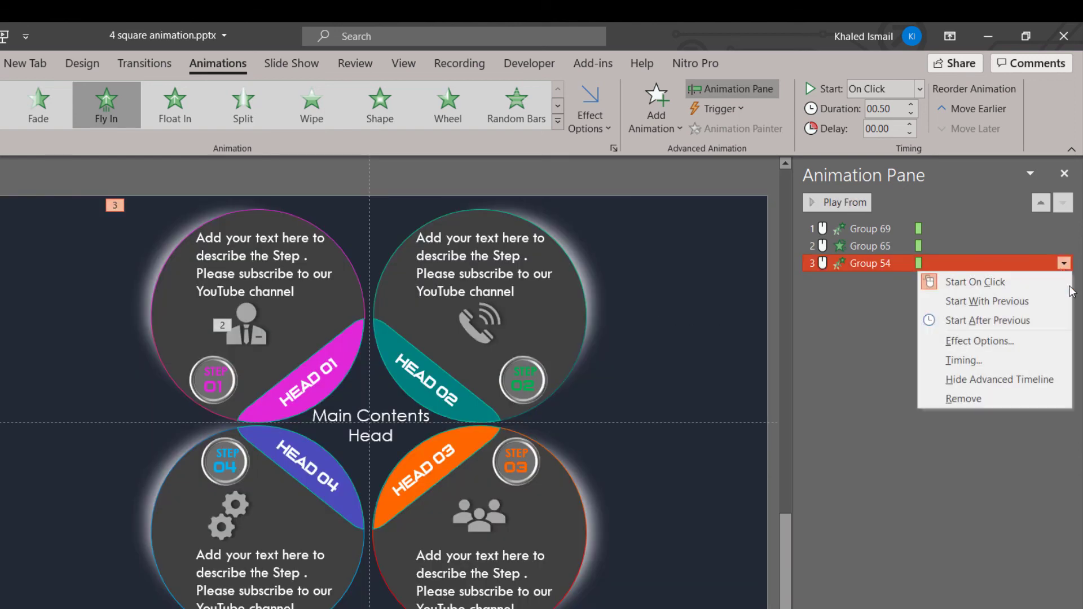
pyautogui.click(1018, 321)
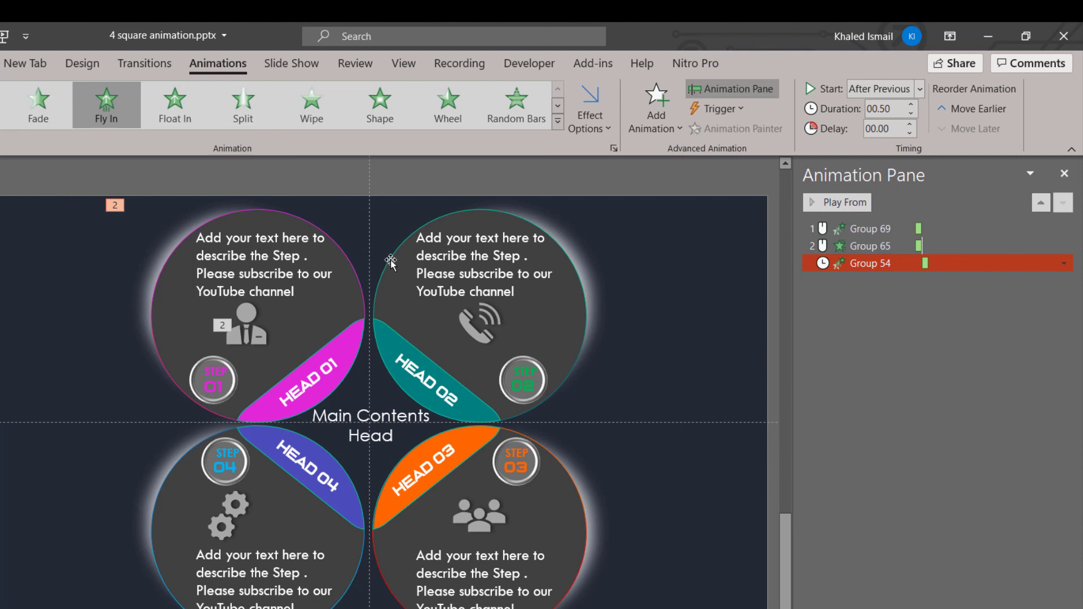
pyautogui.click(343, 362)
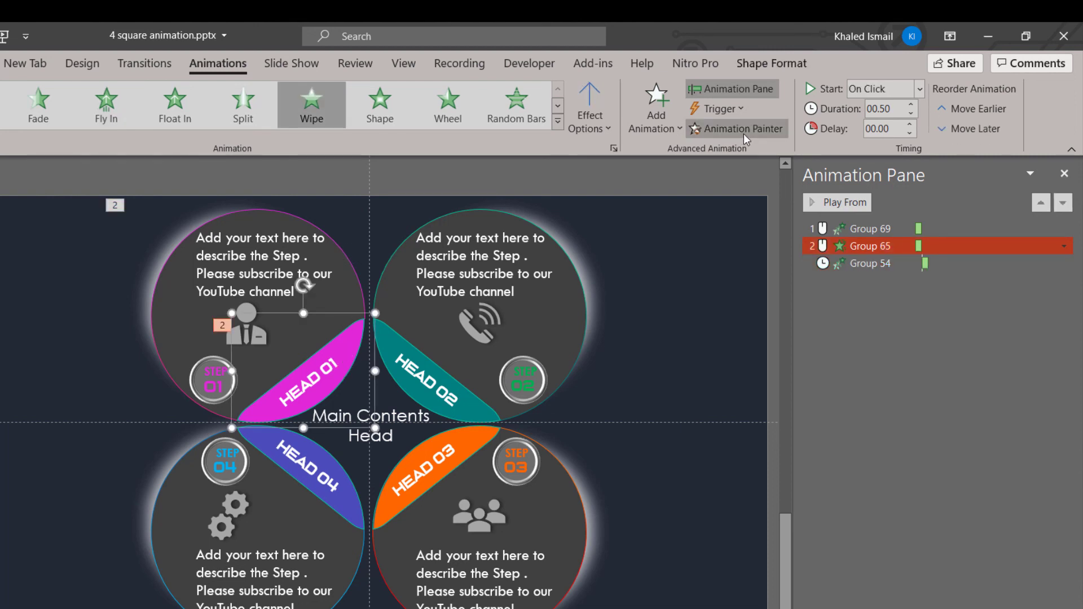
# Paint the wipe onto HEAD 02 and the fly-in onto the top-right circle, From Top-Right.
pyautogui.click(464, 401)
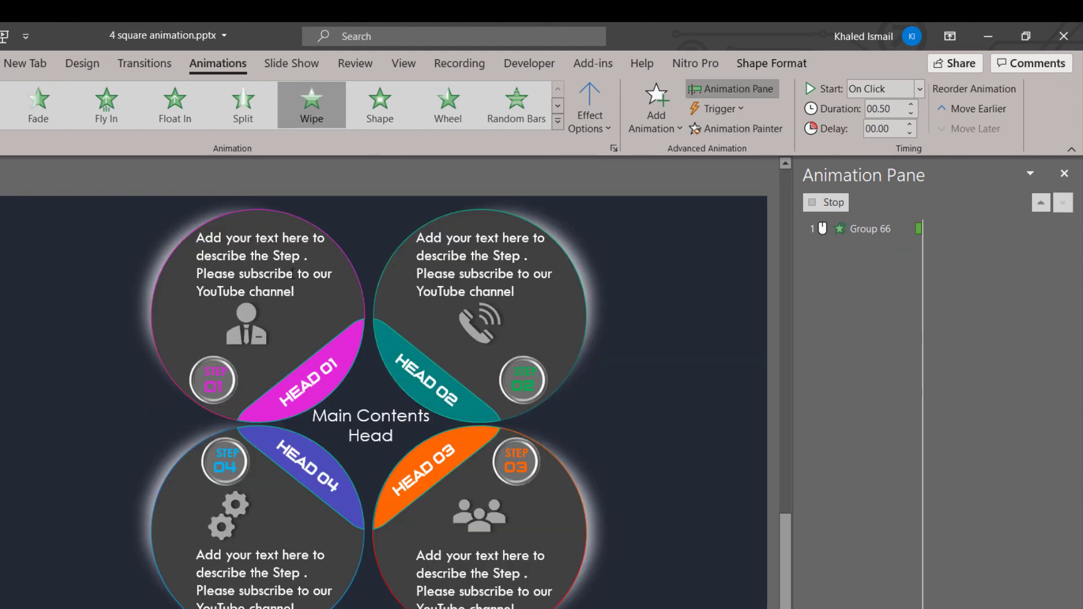
pyautogui.click(162, 314)
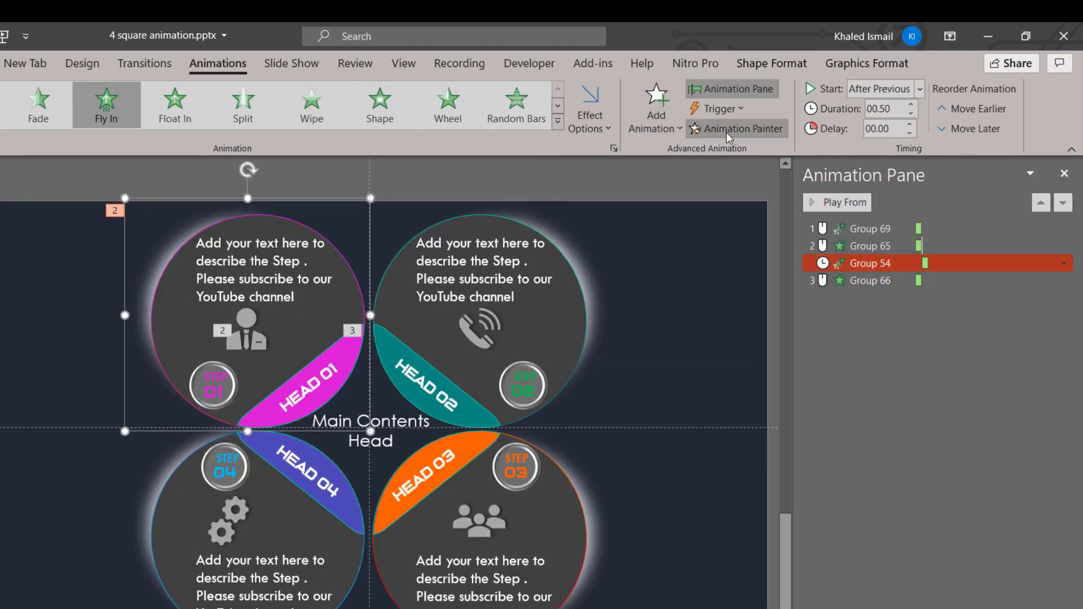
pyautogui.click(554, 320)
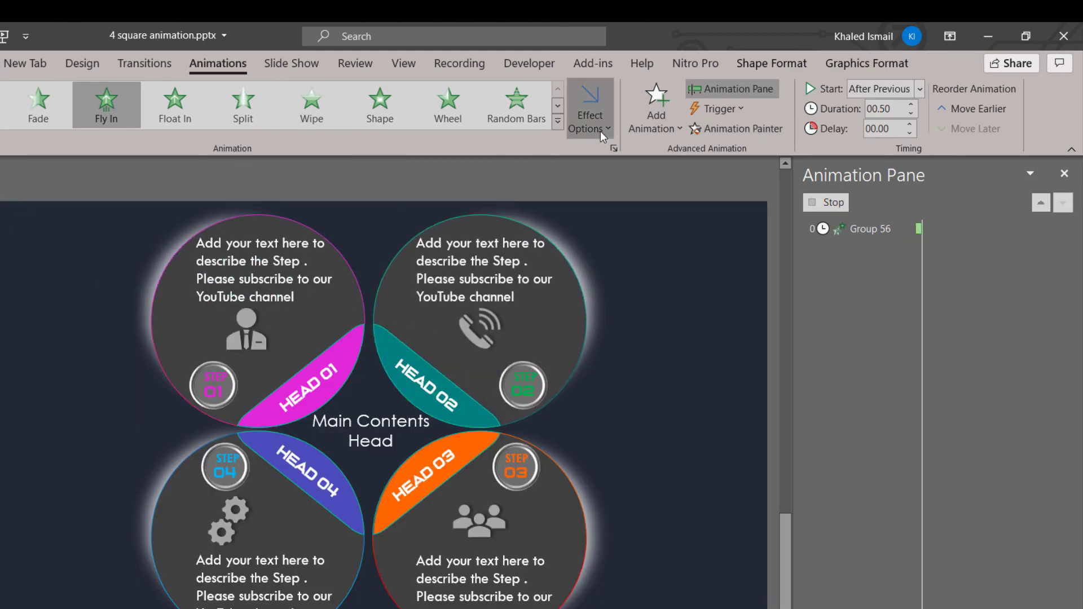
pyautogui.click(600, 131)
pyautogui.click(620, 385)
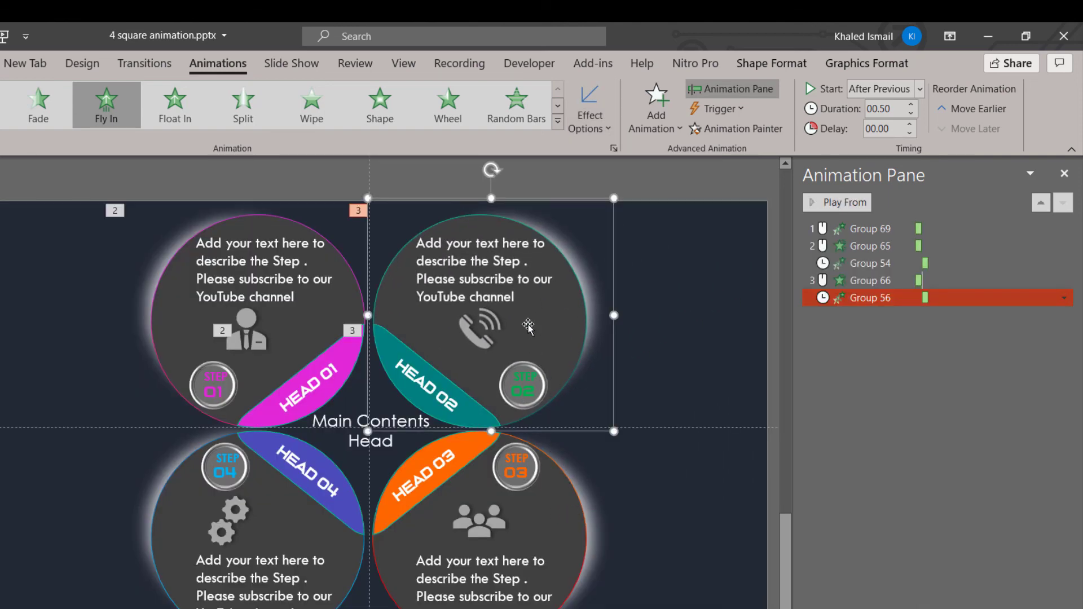
# Paint the wipe onto HEAD 03 and the fly-in onto the bottom-right circle, From Bottom-Right.
pyautogui.click(475, 418)
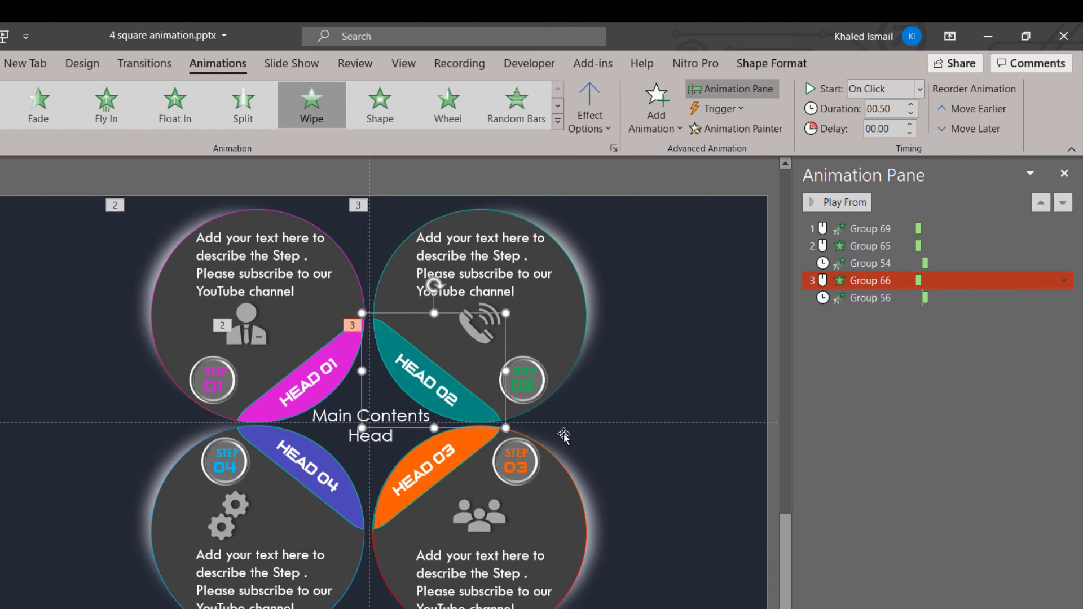
pyautogui.click(763, 129)
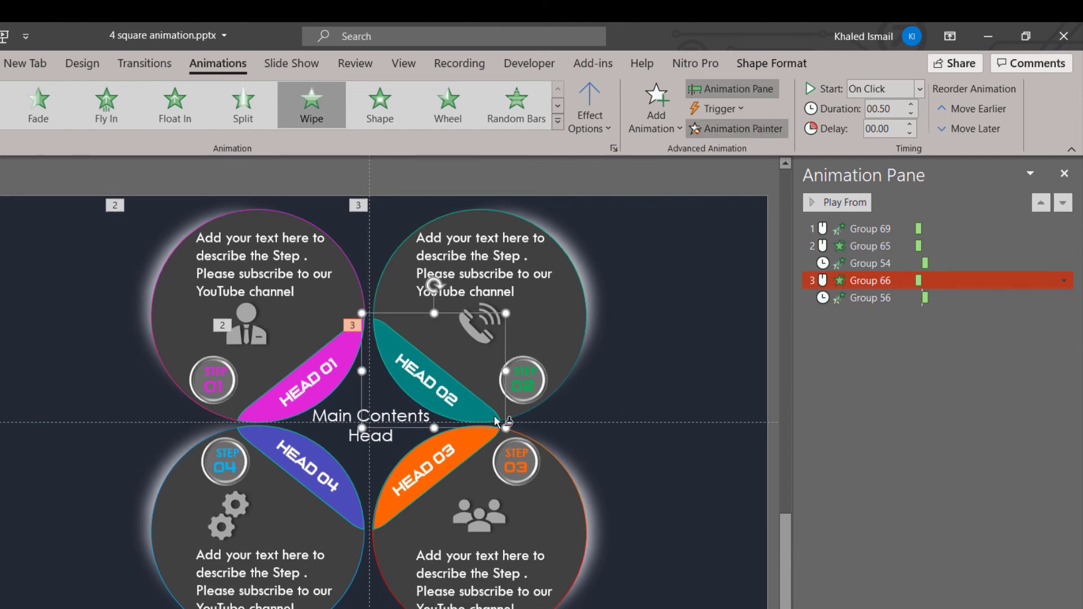
pyautogui.click(455, 439)
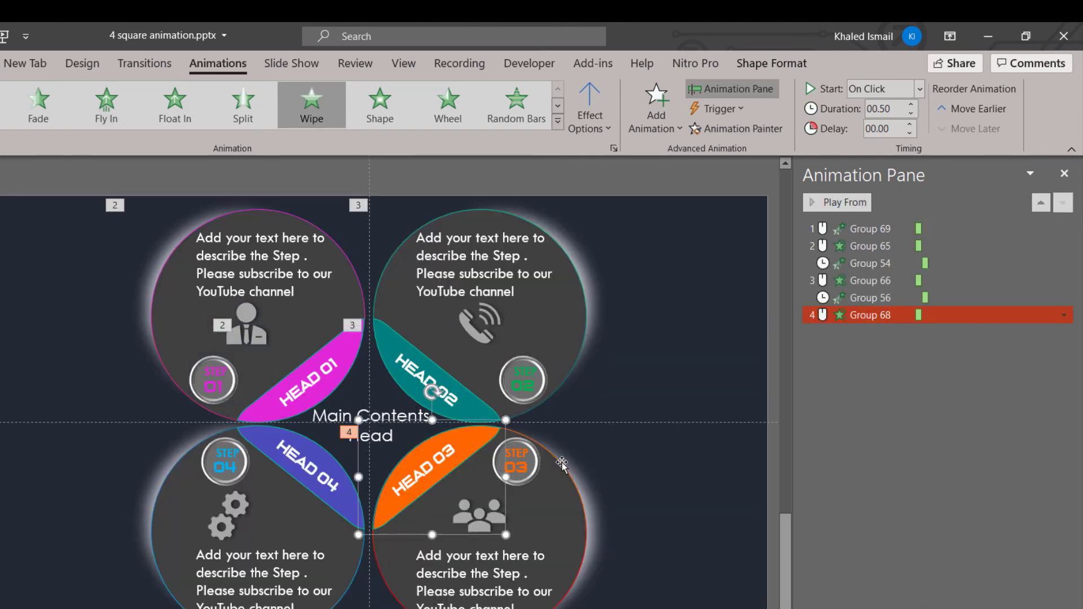
pyautogui.click(576, 370)
pyautogui.click(744, 129)
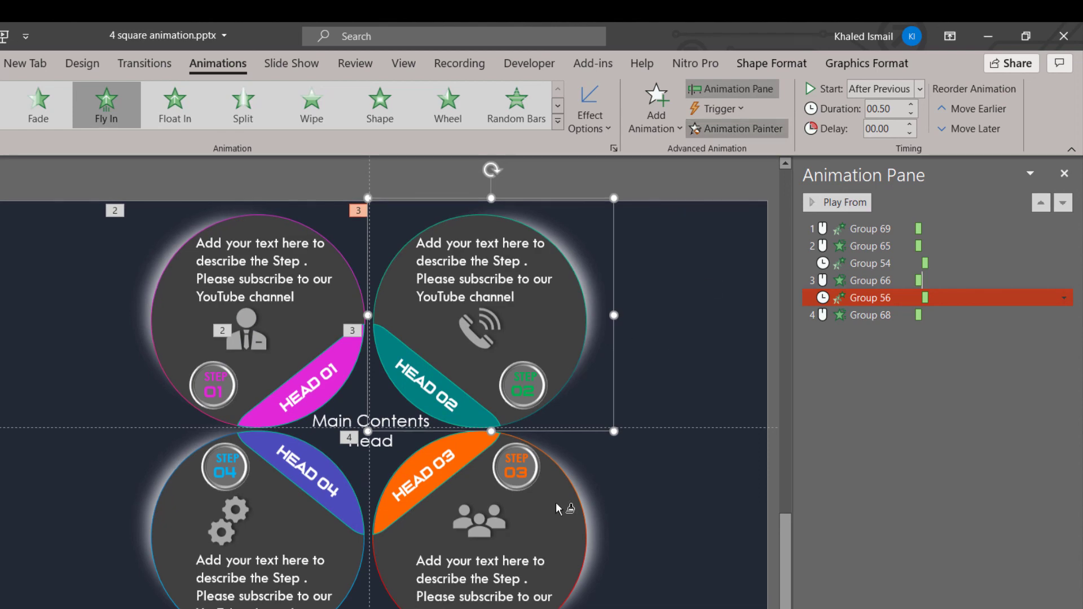
pyautogui.click(553, 516)
pyautogui.click(603, 121)
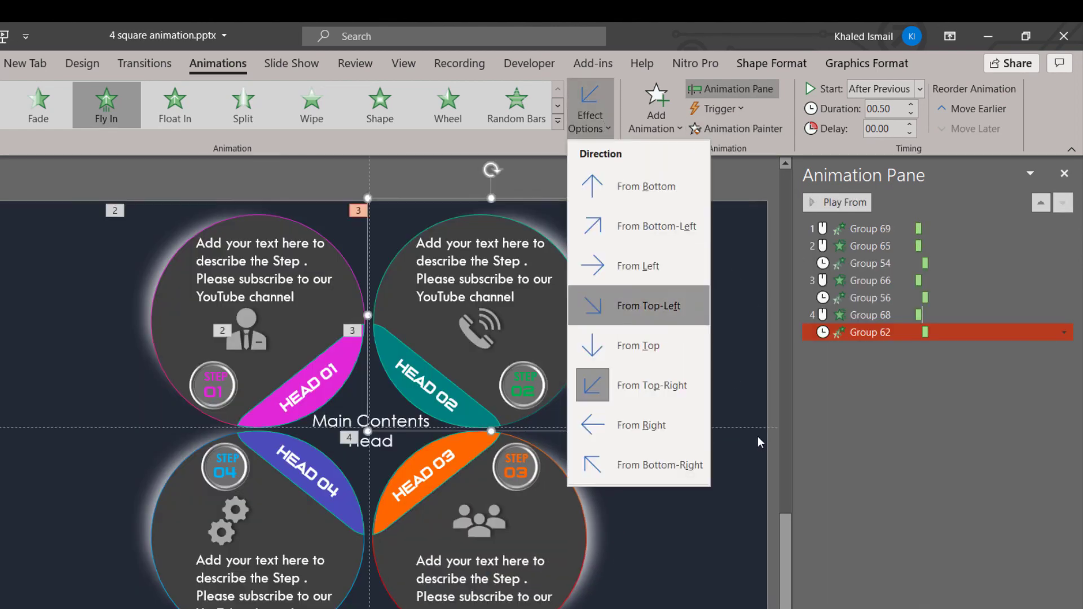
pyautogui.click(641, 464)
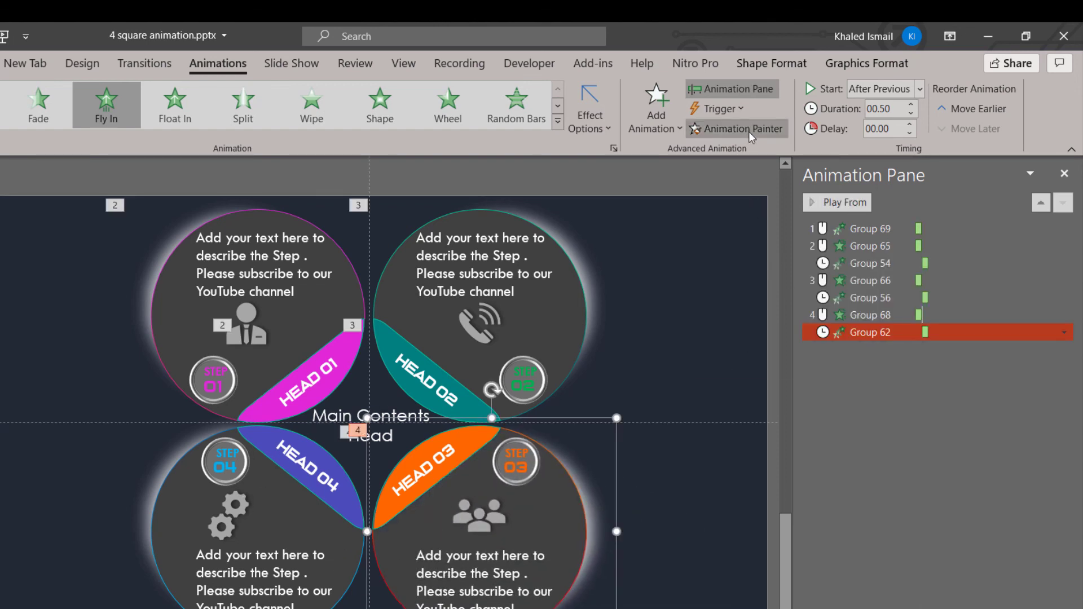
# Paint the wipe onto HEAD 04 and the fly-in onto the bottom-left circle, From Bottom-Left.
pyautogui.click(469, 450)
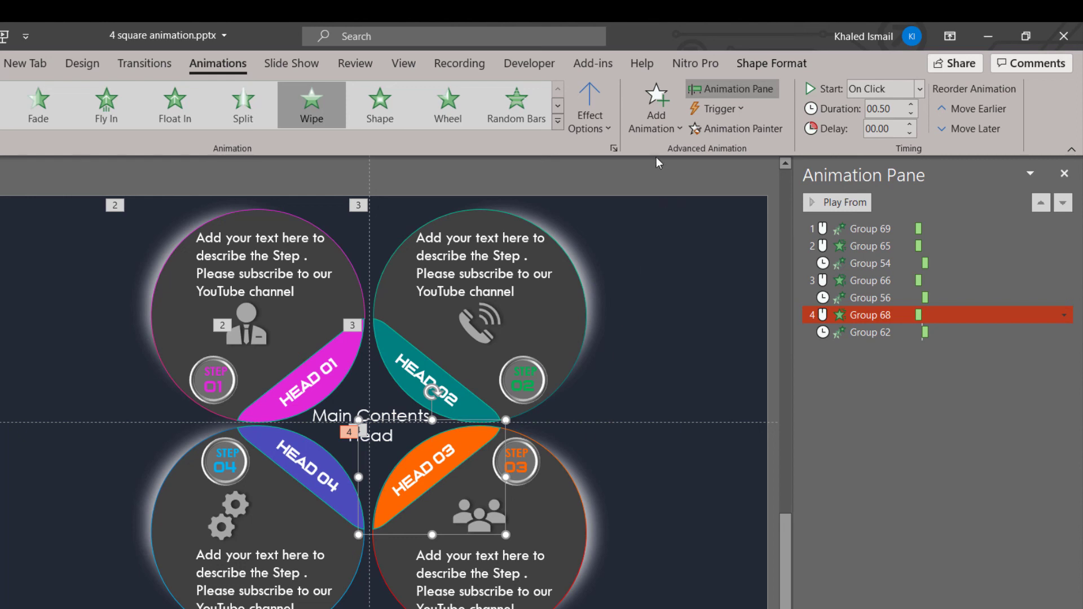
pyautogui.click(469, 444)
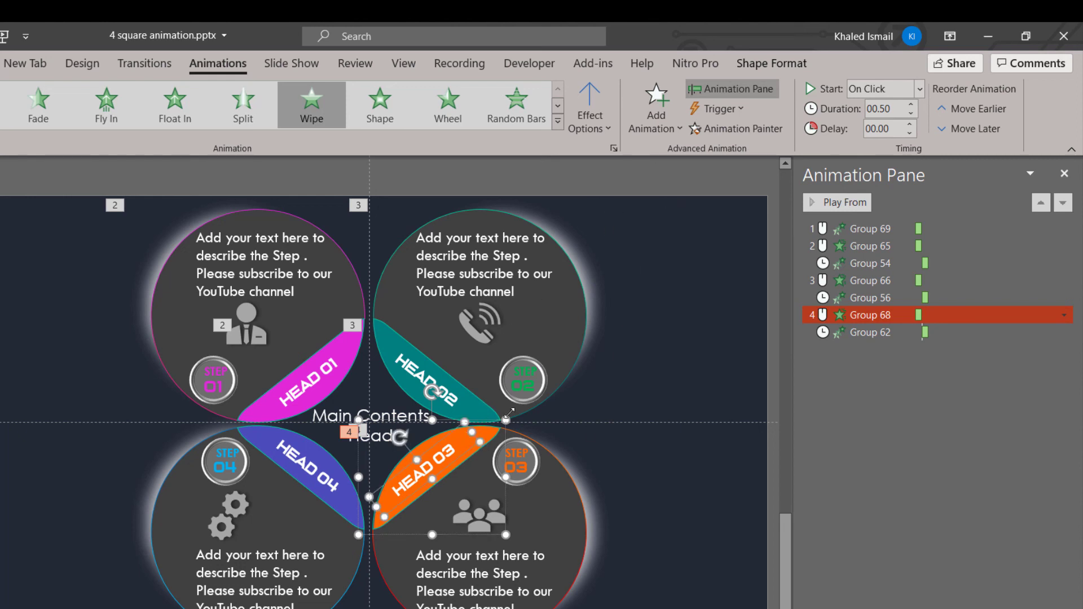
pyautogui.click(464, 459)
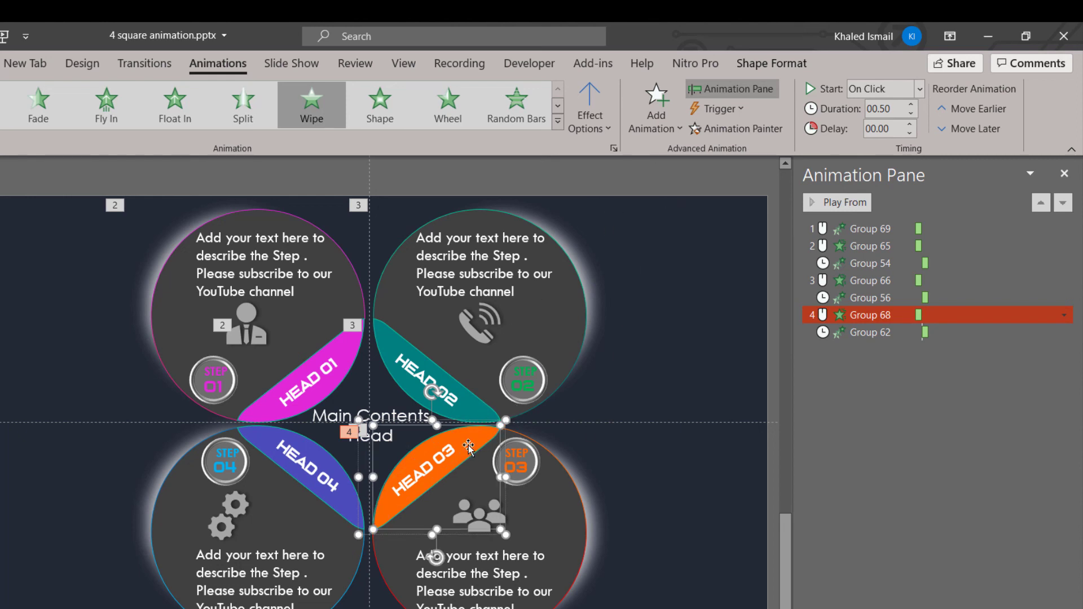
pyautogui.click(737, 128)
pyautogui.click(341, 508)
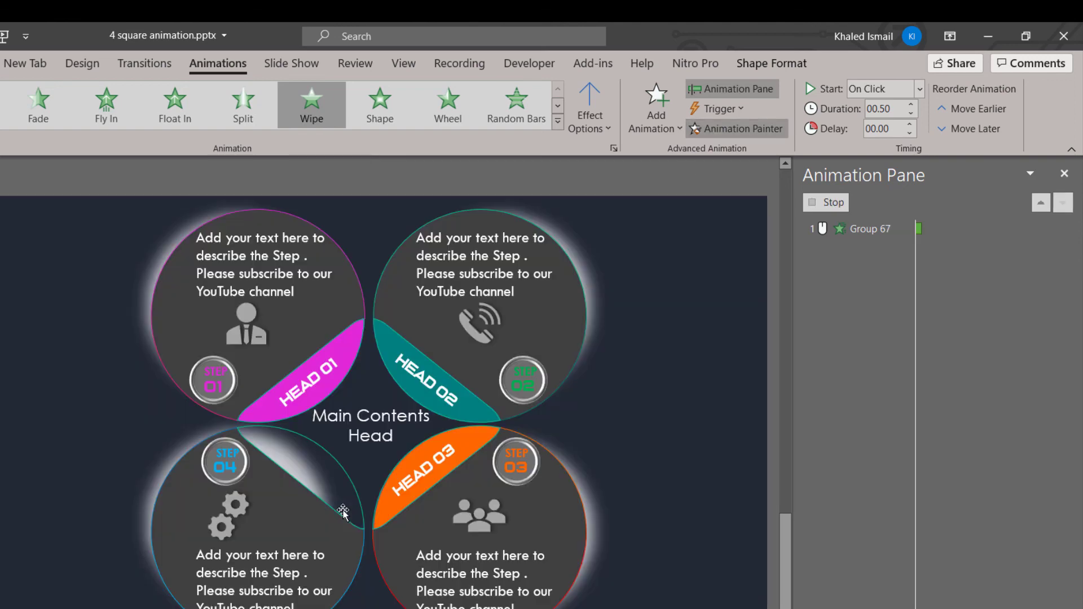
pyautogui.click(350, 594)
pyautogui.click(871, 332)
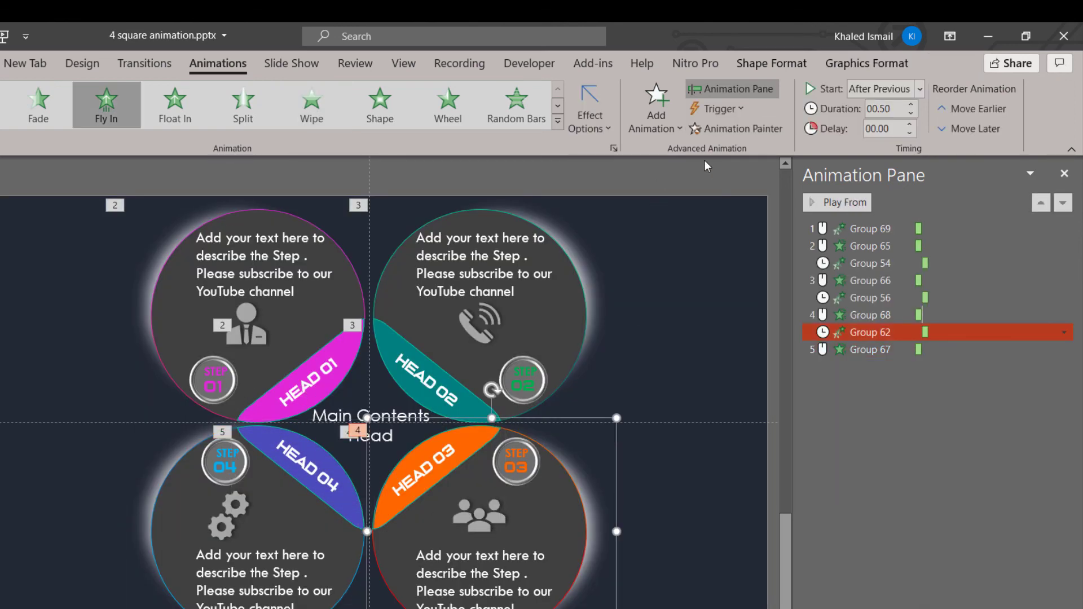
pyautogui.click(744, 127)
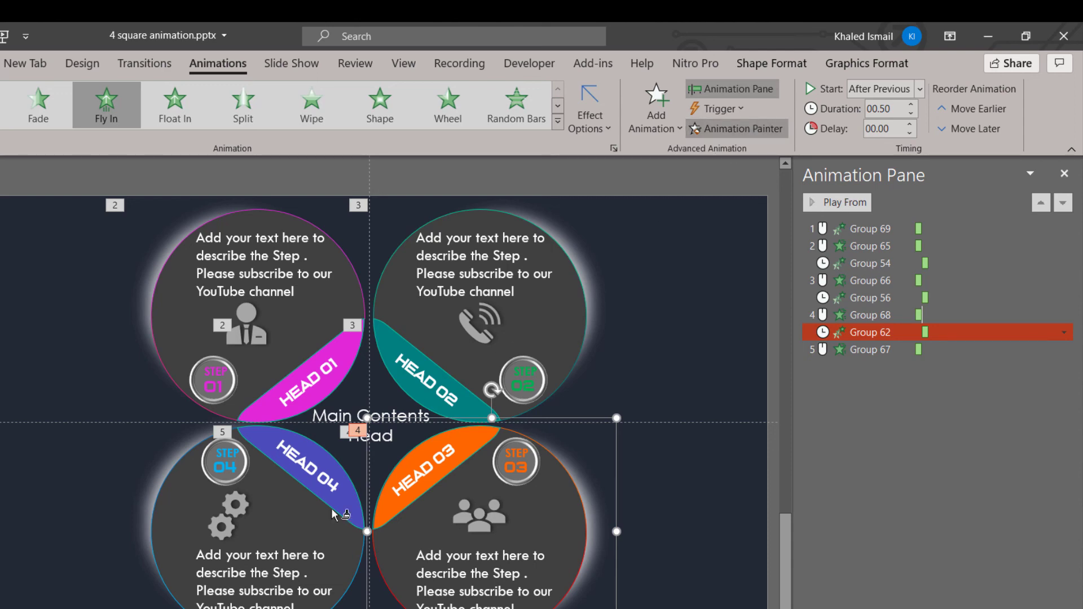
pyautogui.click(178, 595)
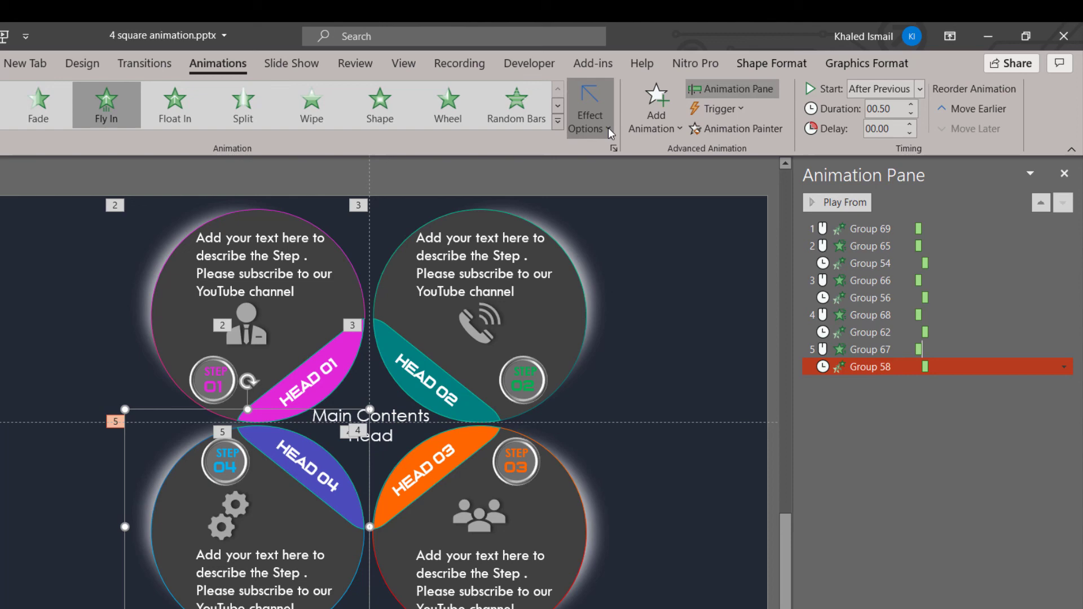
pyautogui.click(609, 127)
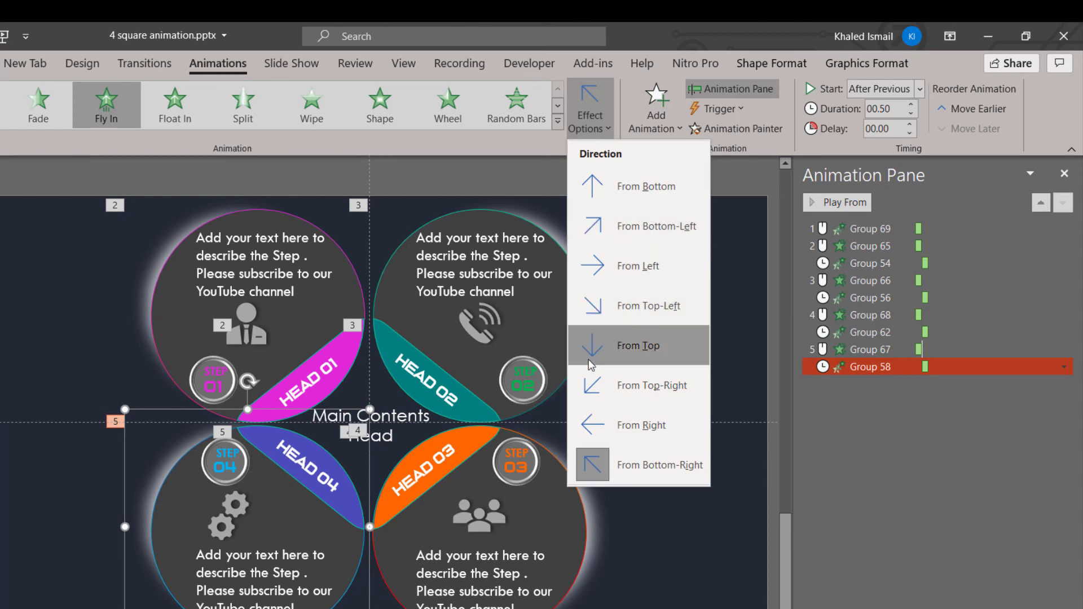
pyautogui.click(625, 228)
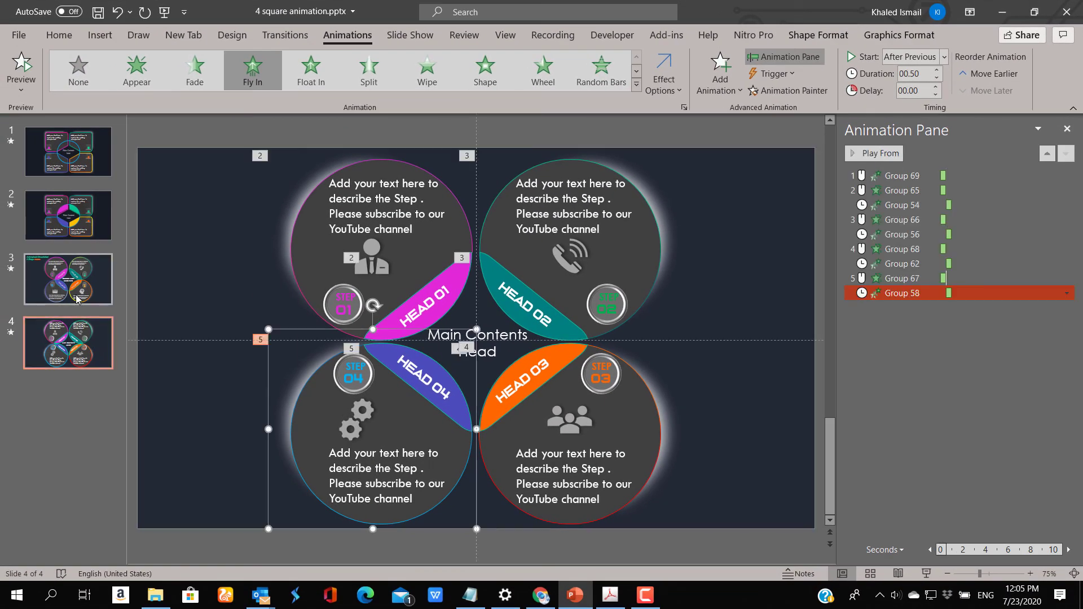
# Paste slide 3's 'Animated Circulated 4 Steps Infographic' title at slide 4's top-left and play slide 4.
pyautogui.click(78, 299)
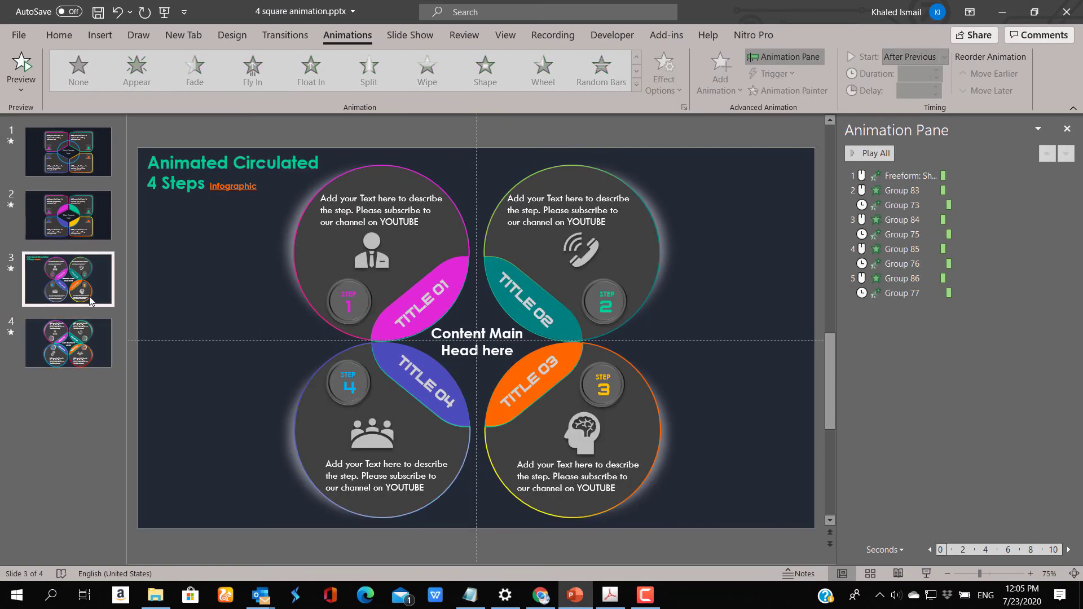
pyautogui.click(182, 186)
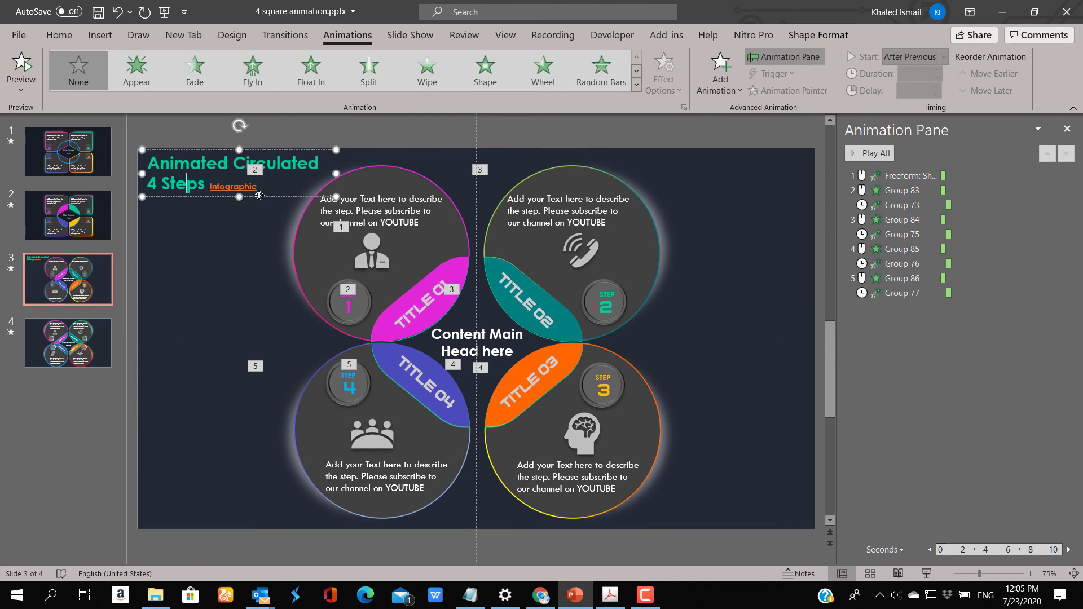
pyautogui.click(85, 358)
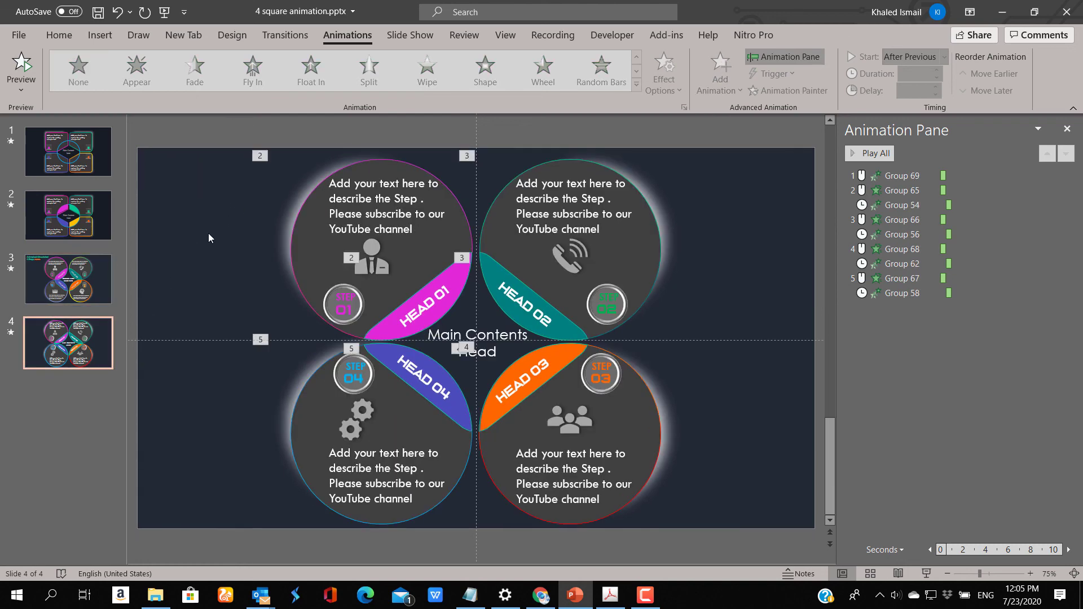
pyautogui.hotkey('ctrl', 'v')
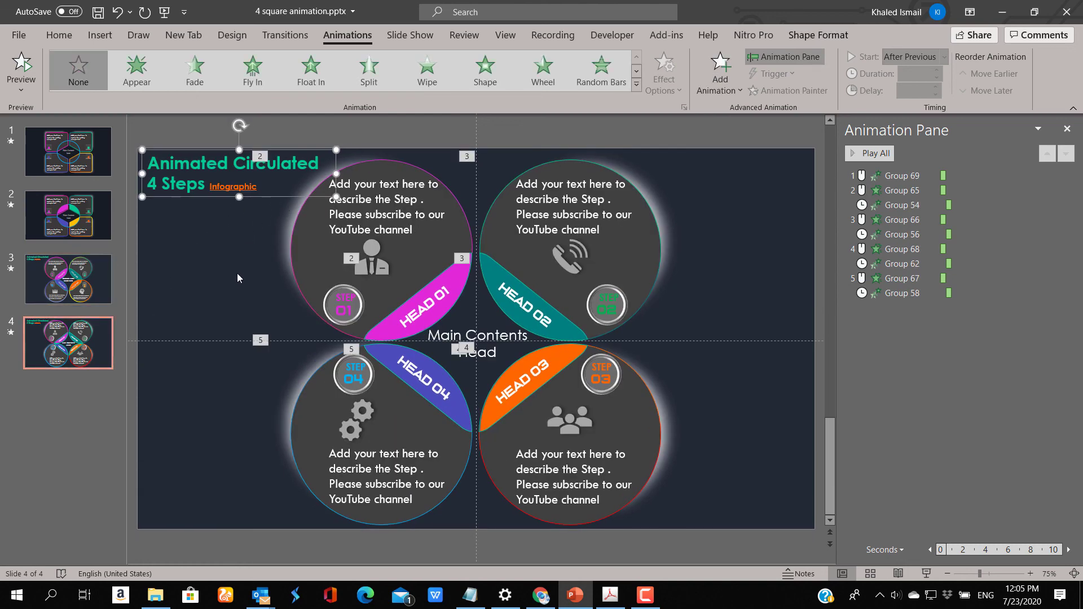
pyautogui.moveTo(252, 199); pyautogui.dragTo(253, 201)
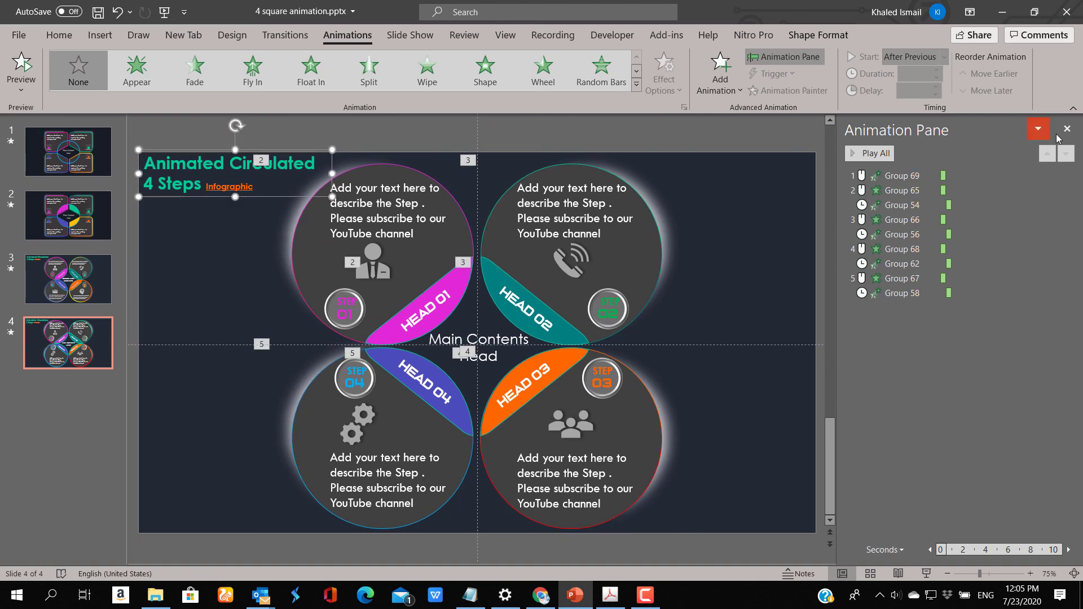
pyautogui.click(1067, 128)
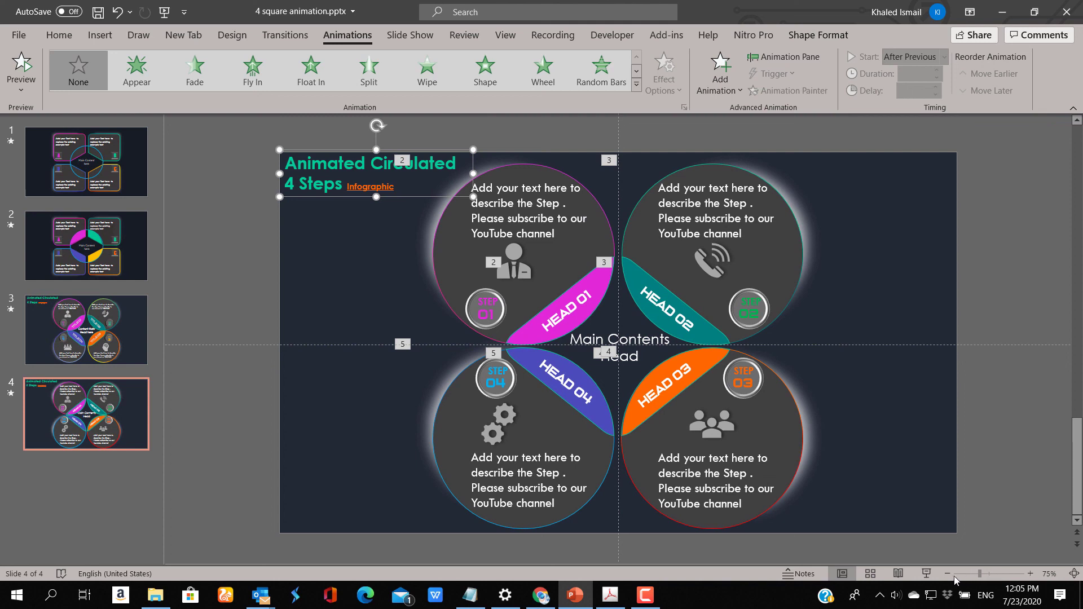
pyautogui.click(926, 574)
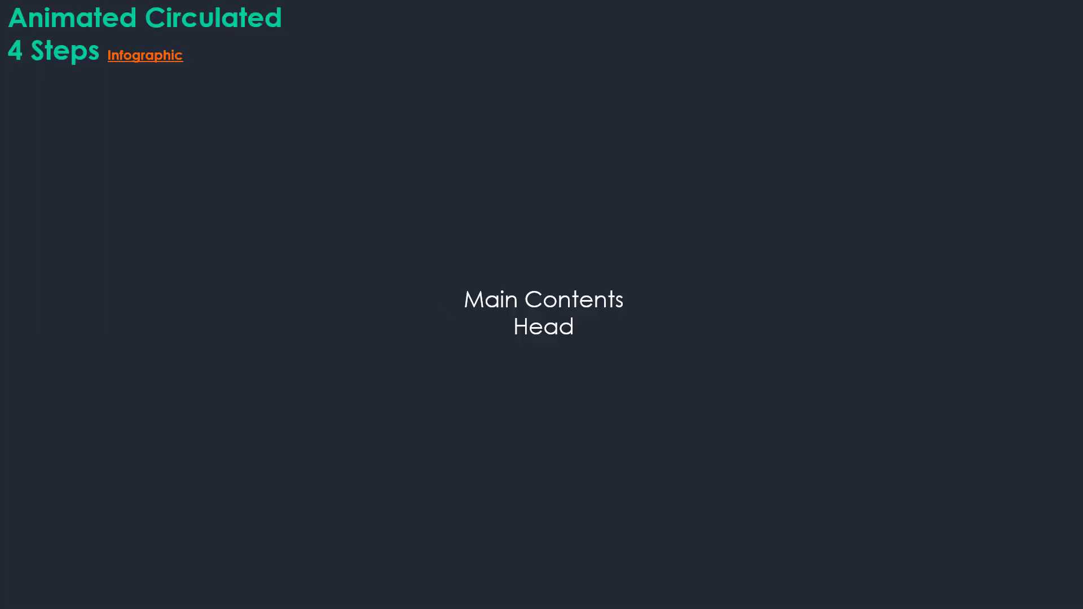